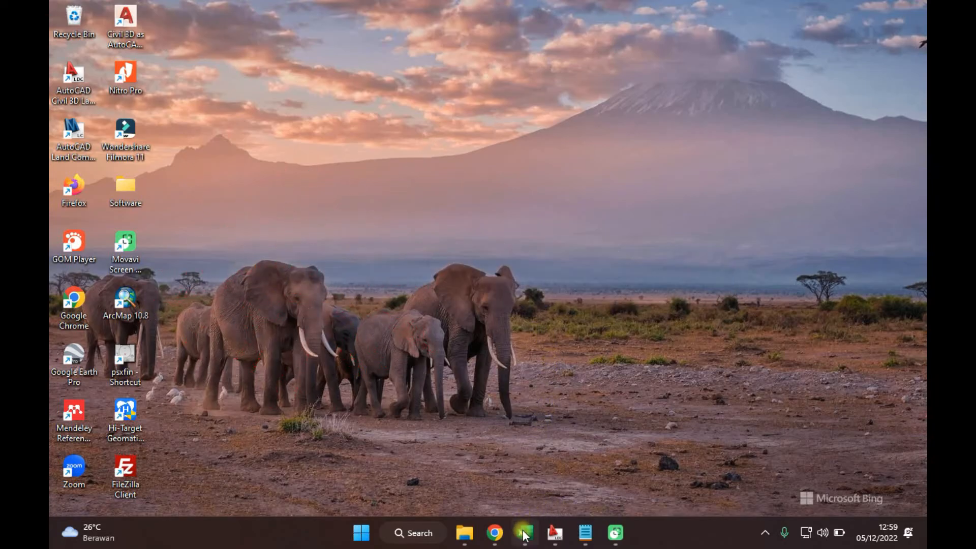
Step: Switch to the Tracking TPA Sarimukti (UTM) workbook in Excel and view the first point in row 3
{"action": "left_click", "coordinate": [524, 533]}
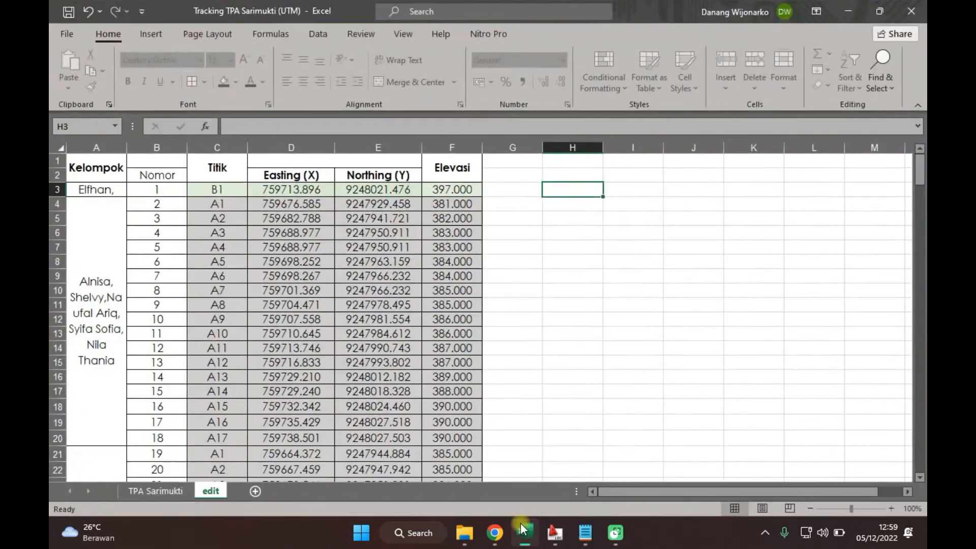
{"action": "left_click", "coordinate": [633, 232]}
{"action": "left_click", "coordinate": [580, 202]}
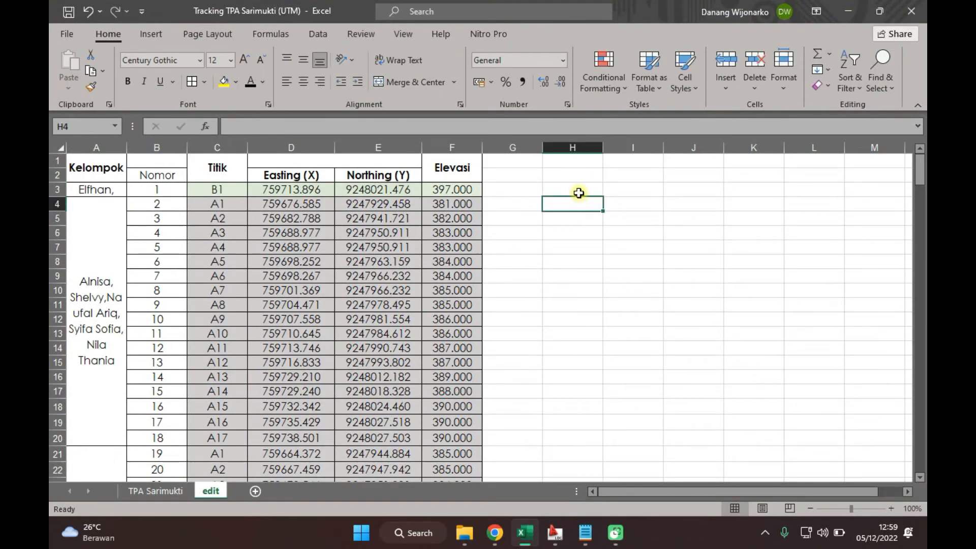
{"action": "left_click", "coordinate": [583, 190]}
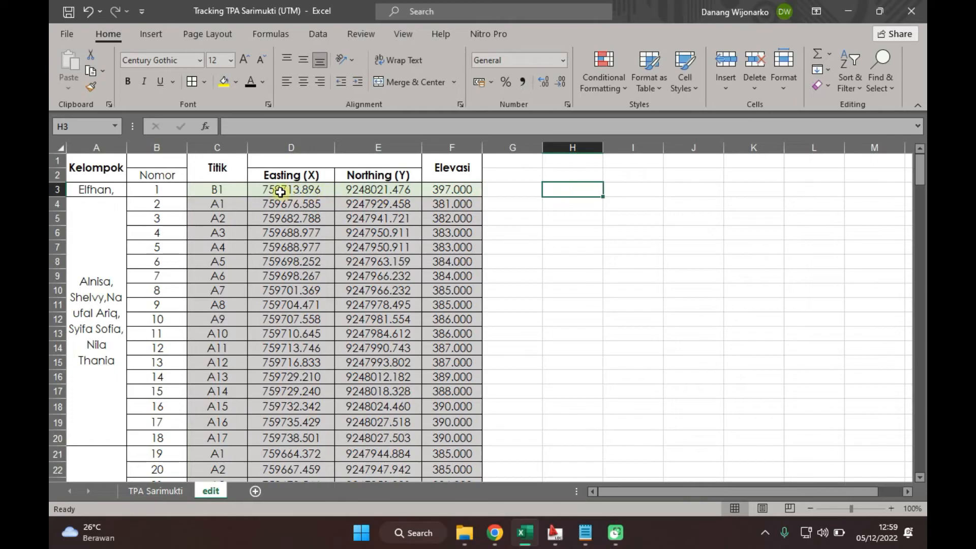
{"action": "left_click", "coordinate": [460, 190]}
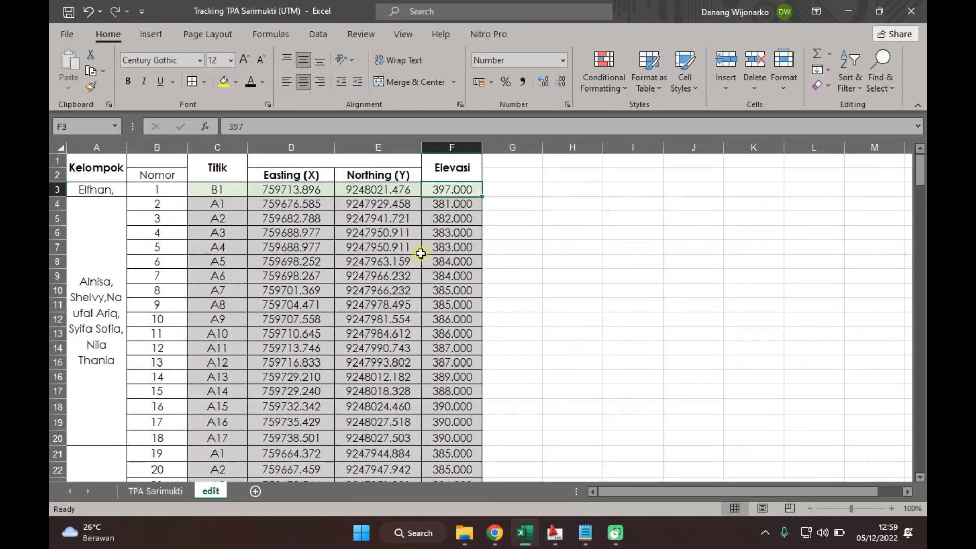
Step: Delete row 26, the red-marked point A6 with Nomor 24, from the edit sheet
{"action": "scroll", "coordinate": [441, 437], "scroll_direction": "down", "scroll_amount": 1}
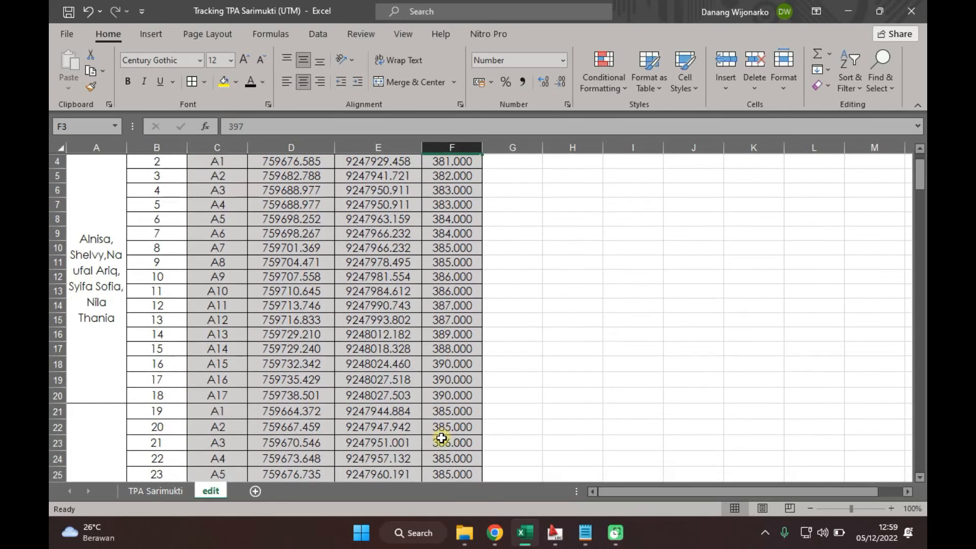
{"action": "scroll", "coordinate": [441, 422], "scroll_direction": "down", "scroll_amount": 4}
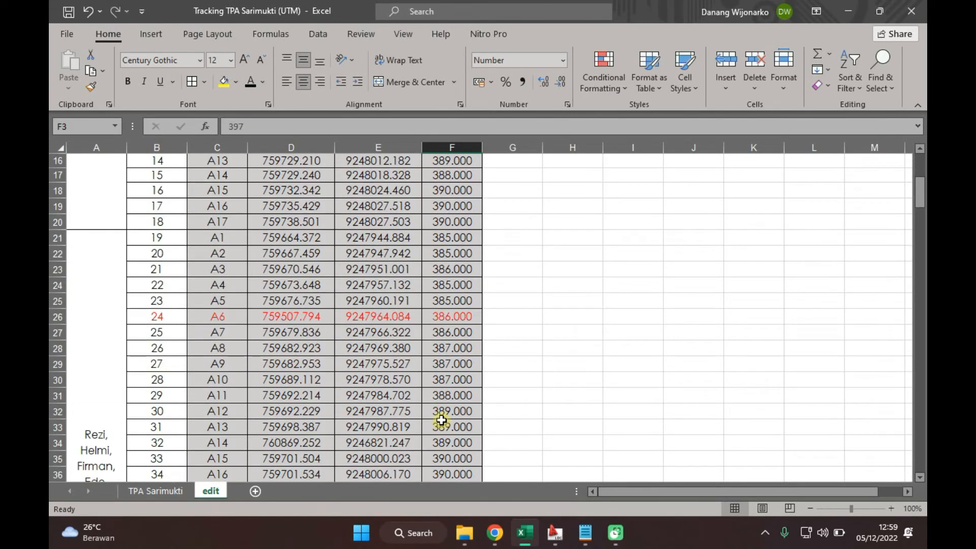
{"action": "left_click", "coordinate": [440, 311]}
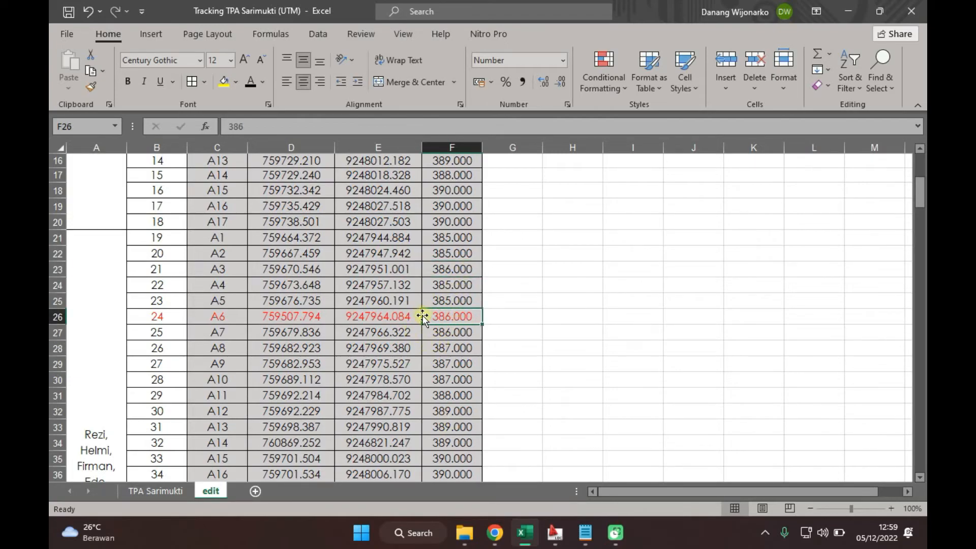
{"action": "left_click", "coordinate": [320, 317]}
{"action": "left_click", "coordinate": [240, 318]}
{"action": "left_click", "coordinate": [380, 320]}
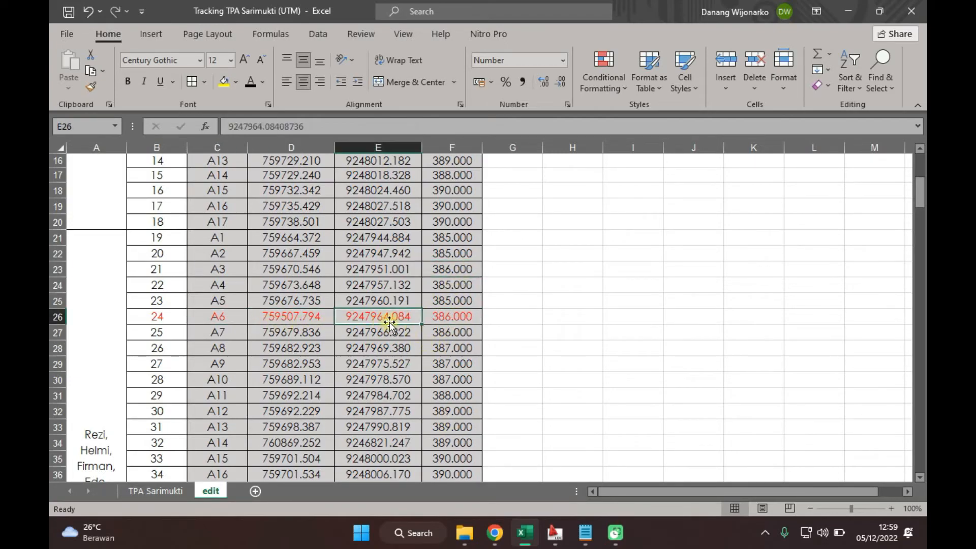
{"action": "left_click", "coordinate": [453, 316]}
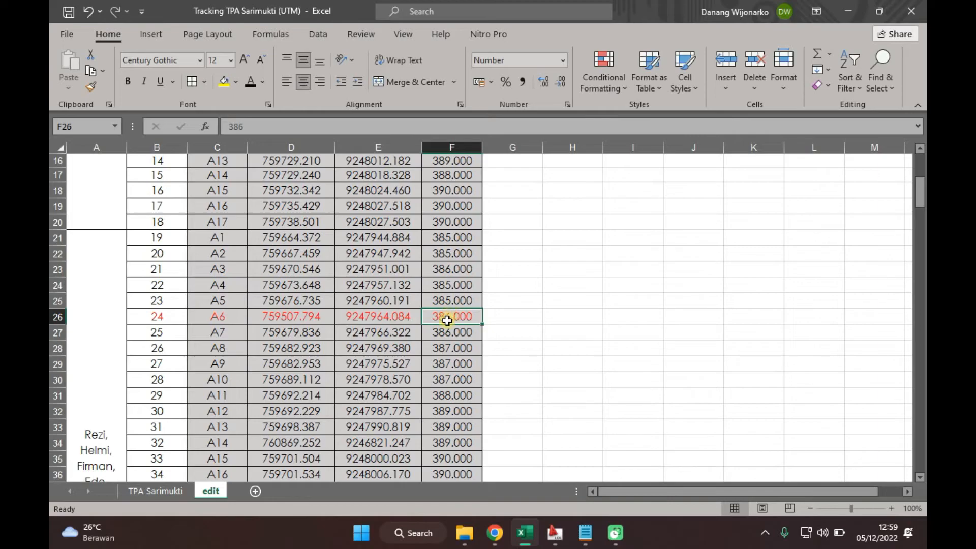
{"action": "left_click", "coordinate": [458, 348]}
{"action": "left_click", "coordinate": [461, 319]}
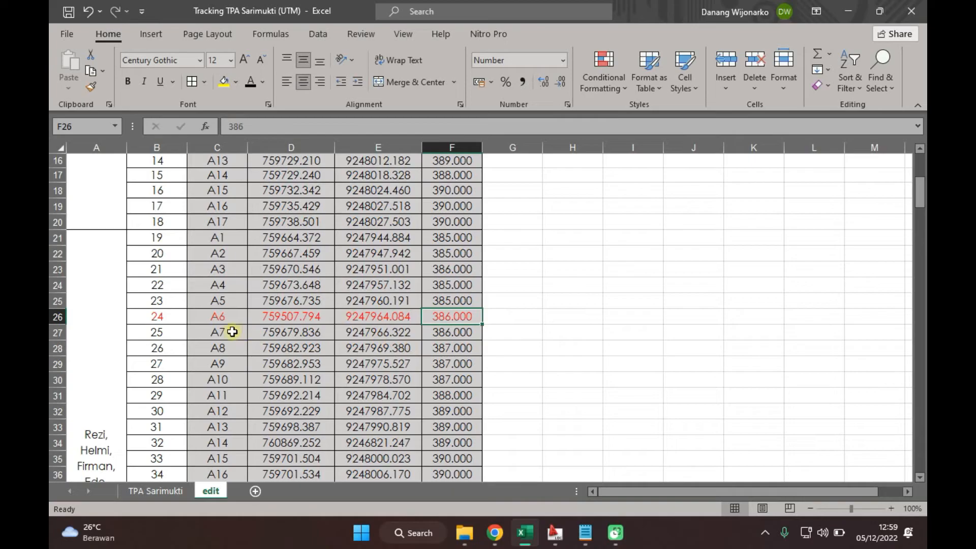
{"action": "right_click", "coordinate": [56, 317]}
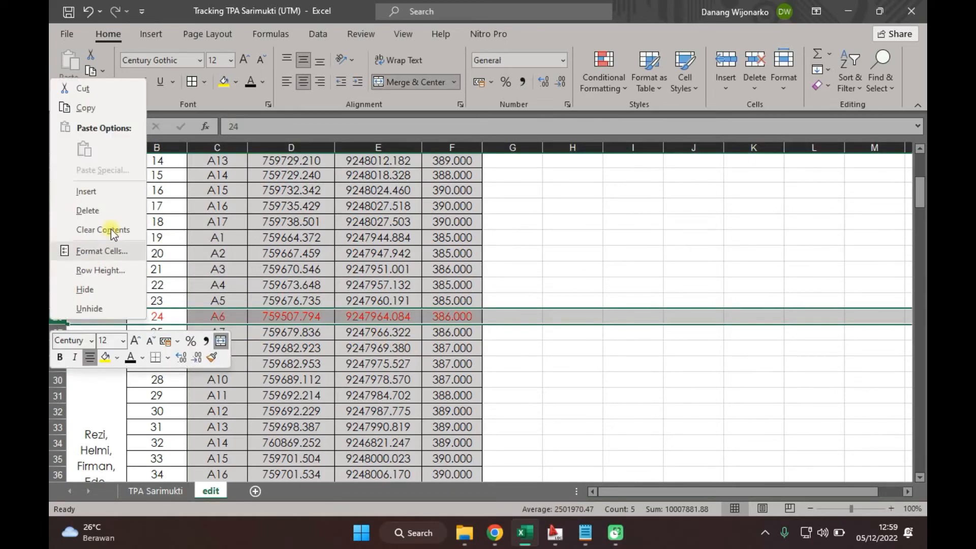
{"action": "left_click", "coordinate": [111, 216]}
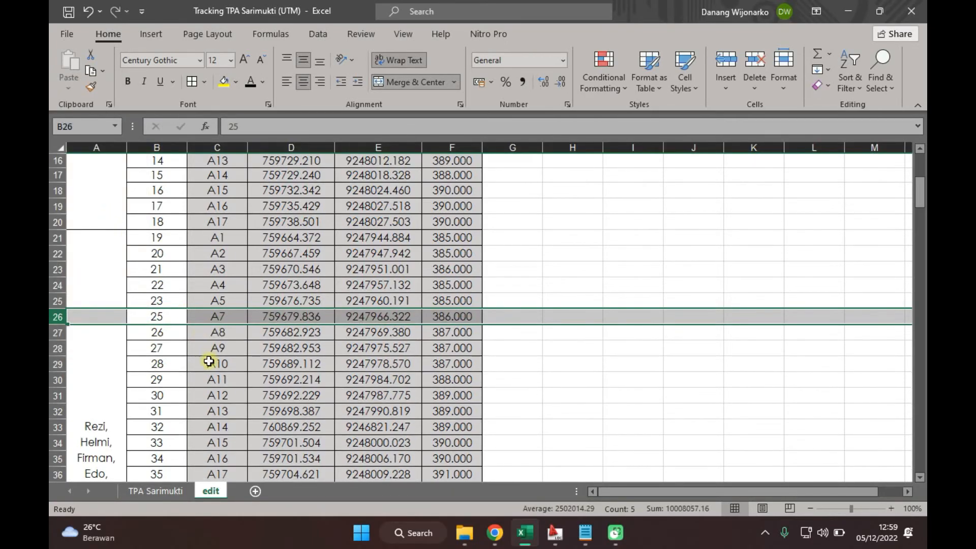
{"action": "left_click", "coordinate": [223, 362]}
Step: Delete row 126, the red-marked point A14 with Nomor 125
{"action": "scroll", "coordinate": [230, 359], "scroll_direction": "down", "scroll_amount": 10}
{"action": "scroll", "coordinate": [230, 359], "scroll_direction": "down", "scroll_amount": 20}
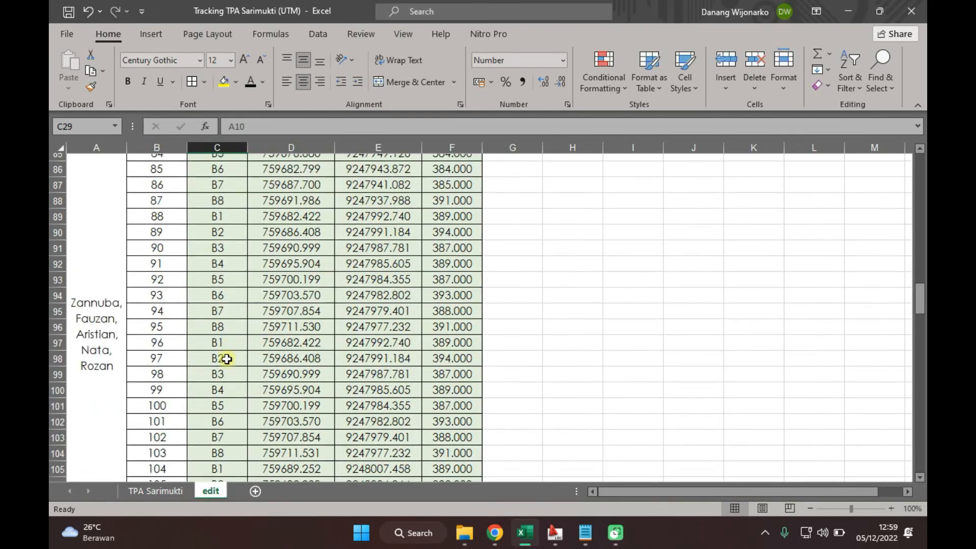
{"action": "left_click", "coordinate": [165, 288]}
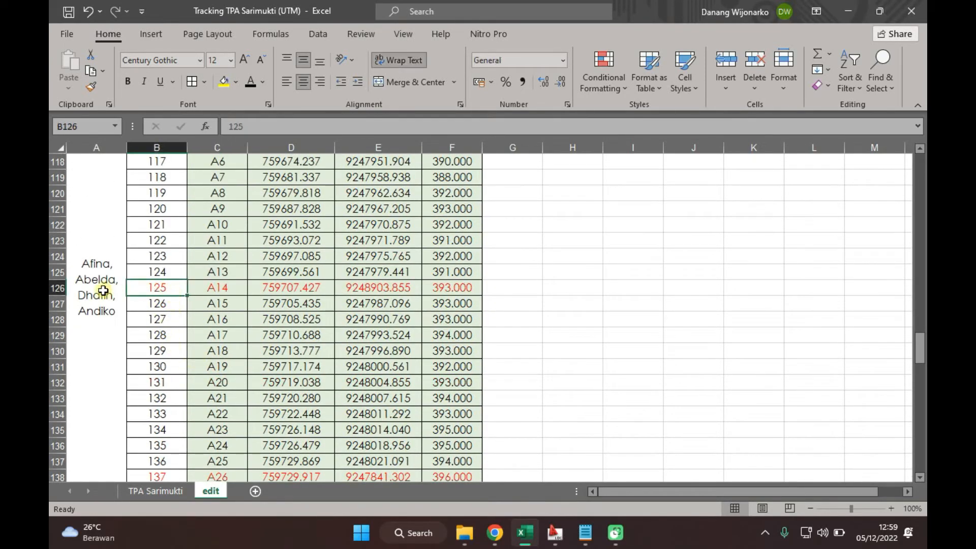
{"action": "right_click", "coordinate": [58, 288]}
{"action": "left_click", "coordinate": [96, 176]}
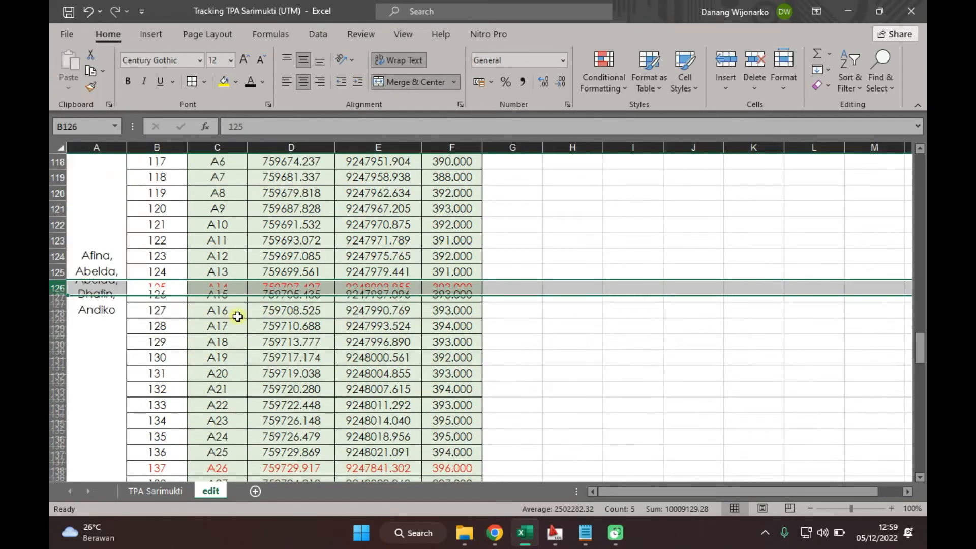
{"action": "left_click", "coordinate": [232, 318]}
Step: Delete row 137, the red-marked point A26 with Nomor 137
{"action": "scroll", "coordinate": [205, 379], "scroll_direction": "down", "scroll_amount": 2}
{"action": "left_click", "coordinate": [57, 366]}
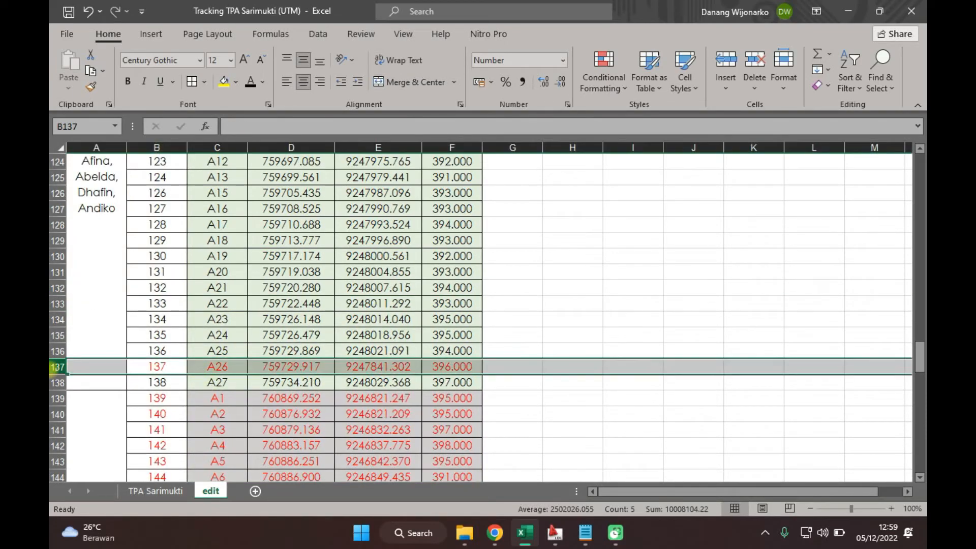
{"action": "right_click", "coordinate": [58, 366]}
{"action": "left_click", "coordinate": [88, 260]}
Step: Examine the extent and coordinates of the red-marked block of points, comparing it with the valid rows above it
{"action": "scroll", "coordinate": [260, 373], "scroll_direction": "down", "scroll_amount": 4}
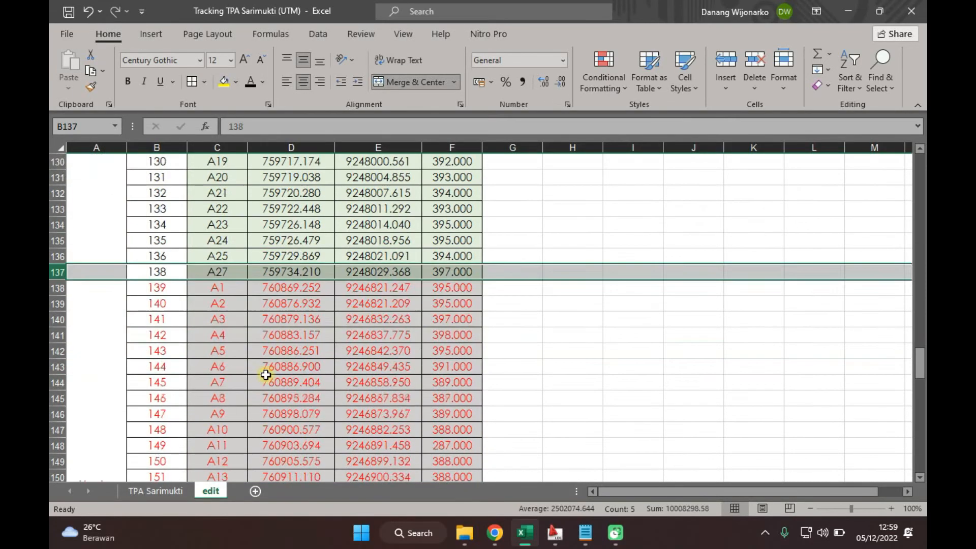
{"action": "left_click", "coordinate": [251, 338]}
{"action": "scroll", "coordinate": [107, 320], "scroll_direction": "down", "scroll_amount": 2}
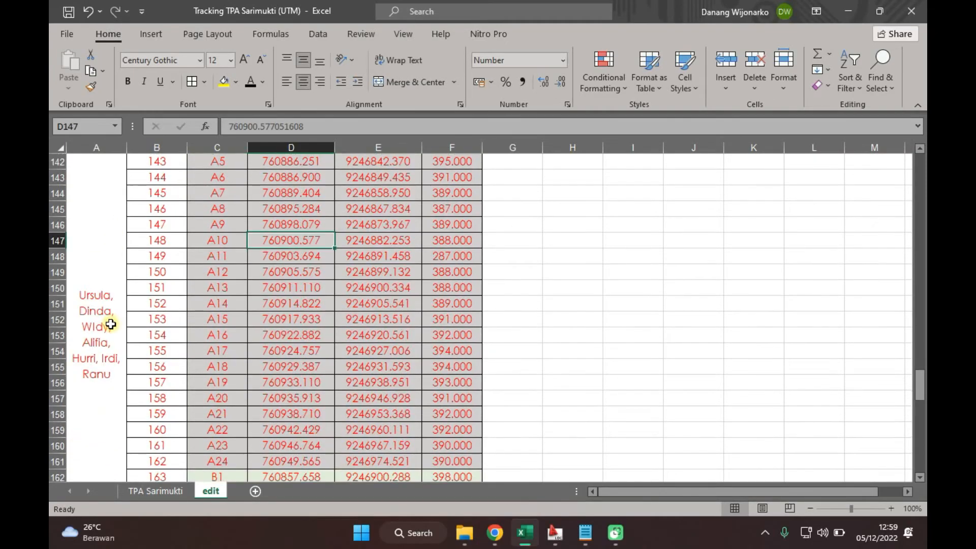
{"action": "left_click_drag", "start_coordinate": [109, 335], "coordinate": [442, 344]}
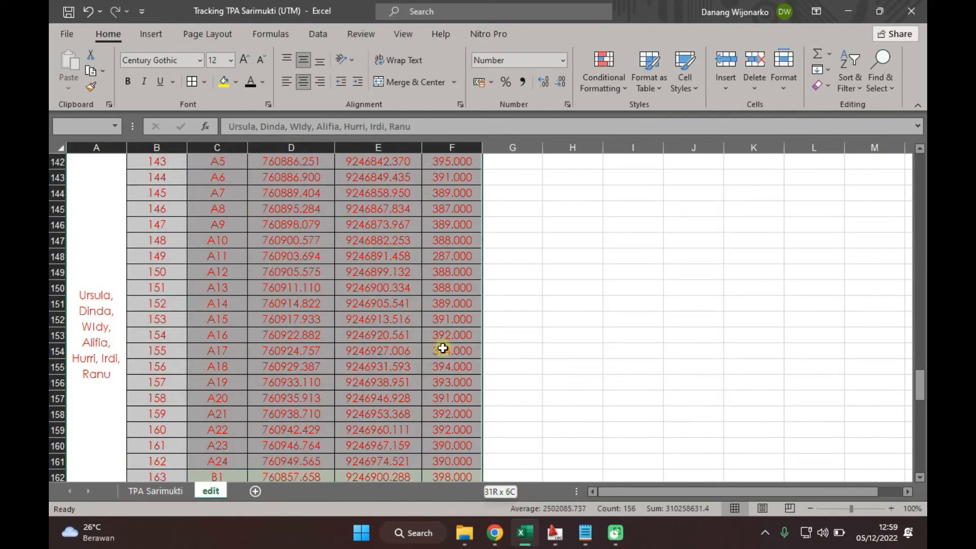
{"action": "scroll", "coordinate": [443, 344], "scroll_direction": "down", "scroll_amount": 3}
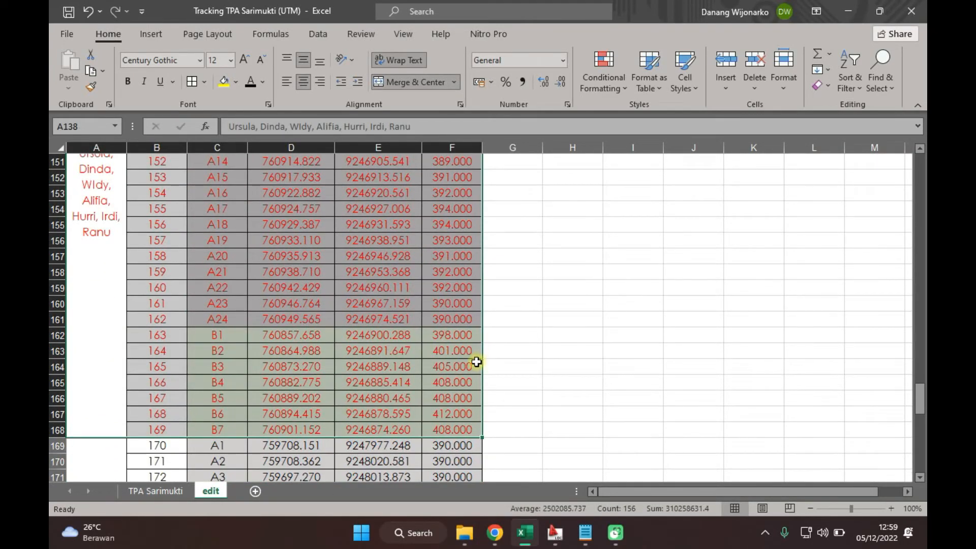
{"action": "scroll", "coordinate": [477, 360], "scroll_direction": "up", "scroll_amount": 6}
{"action": "left_click", "coordinate": [460, 318]}
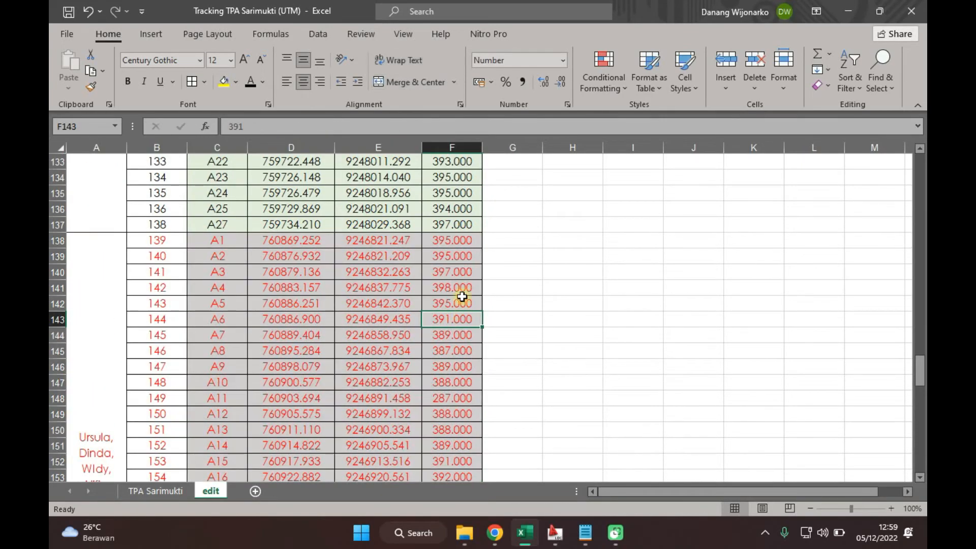
{"action": "left_click", "coordinate": [435, 236]}
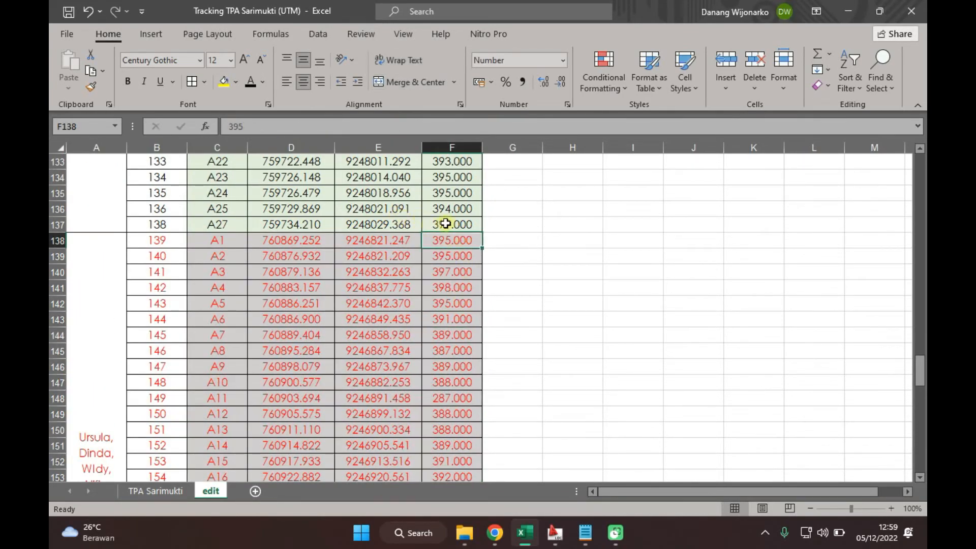
{"action": "left_click_drag", "start_coordinate": [444, 223], "coordinate": [404, 203]}
{"action": "left_click", "coordinate": [392, 259]}
{"action": "left_click", "coordinate": [395, 240]}
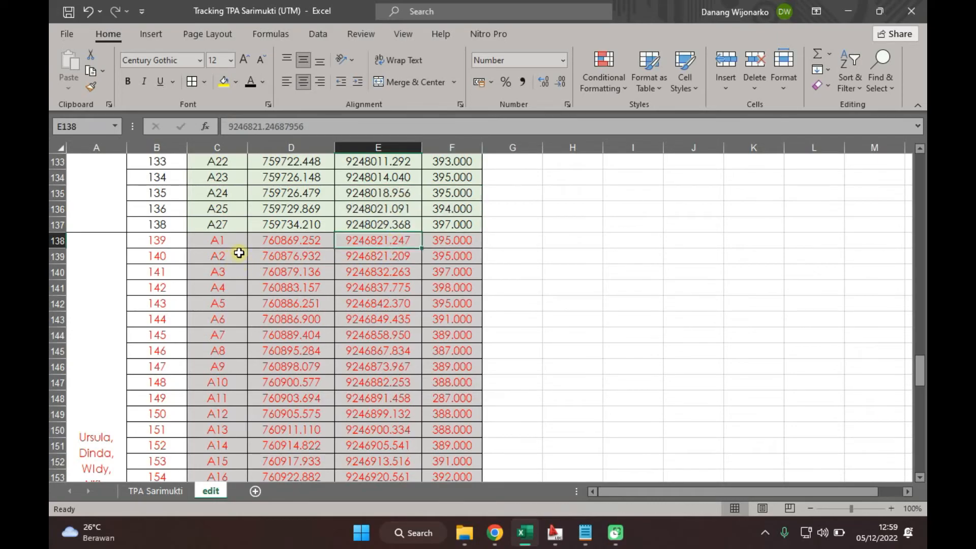
Step: Delete rows 138 to 168, the whole red-marked group of points with Nomor 139 to 169
{"action": "left_click_drag", "start_coordinate": [58, 240], "coordinate": [87, 361]}
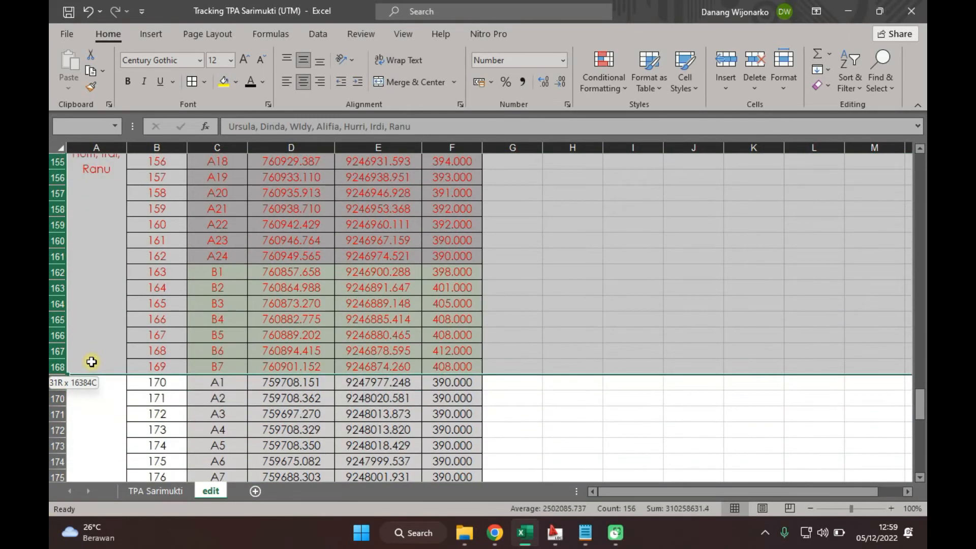
{"action": "right_click", "coordinate": [165, 297]}
{"action": "left_click", "coordinate": [205, 183]}
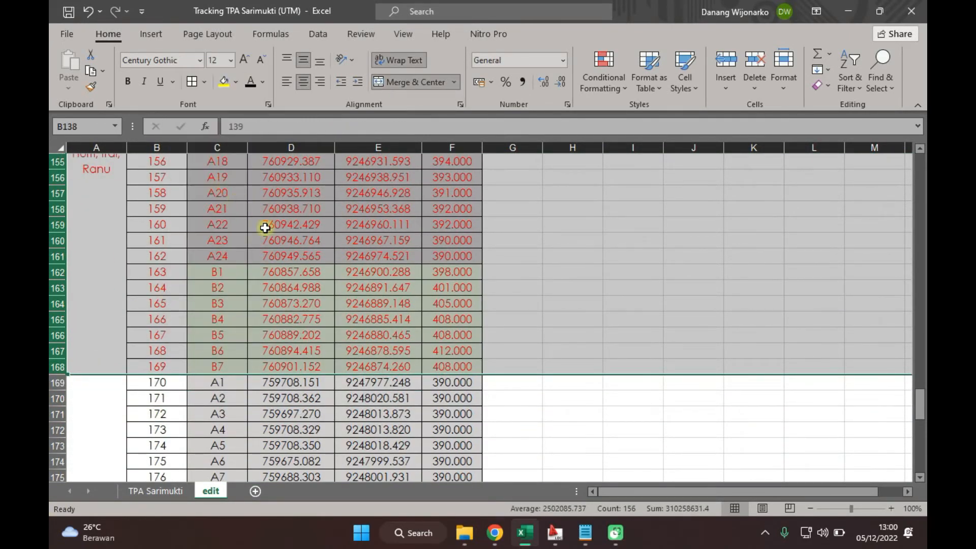
{"action": "left_click", "coordinate": [287, 351]}
Step: Delete row 147, the red-marked point A10 with Nomor 179 in the 2018 group
{"action": "scroll", "coordinate": [199, 397], "scroll_direction": "down", "scroll_amount": 3}
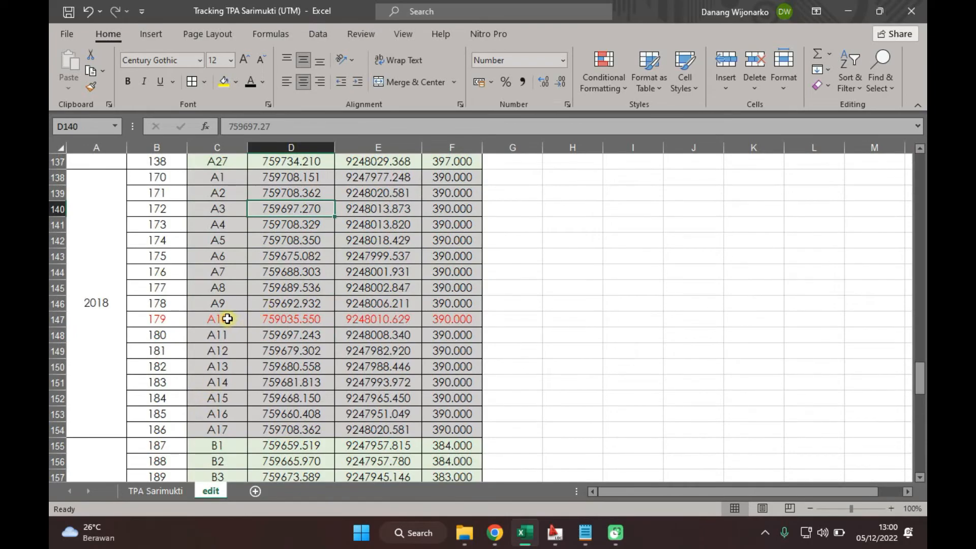
{"action": "left_click", "coordinate": [56, 320]}
{"action": "right_click", "coordinate": [56, 319]}
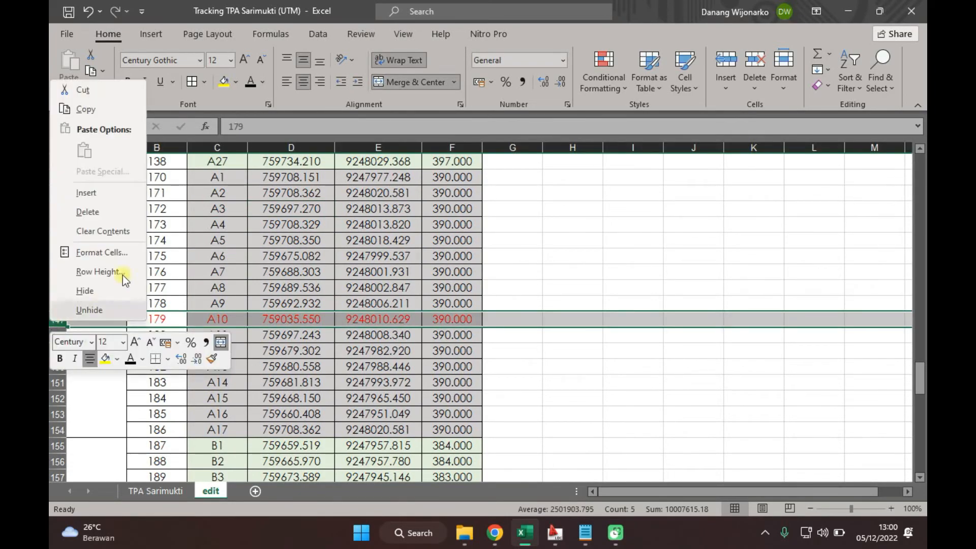
{"action": "left_click", "coordinate": [125, 218]}
{"action": "left_click", "coordinate": [275, 351]}
Step: Insert the CONCAT function in cell H3, beside the first point's row
{"action": "scroll", "coordinate": [273, 351], "scroll_direction": "down", "scroll_amount": 7}
{"action": "scroll", "coordinate": [283, 348], "scroll_direction": "up", "scroll_amount": 4}
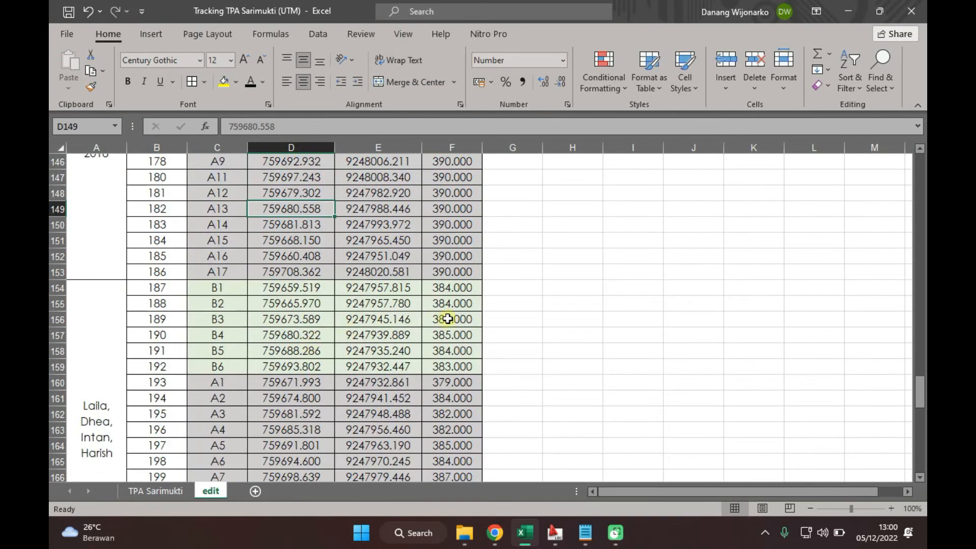
{"action": "scroll", "coordinate": [447, 319], "scroll_direction": "up", "scroll_amount": 7}
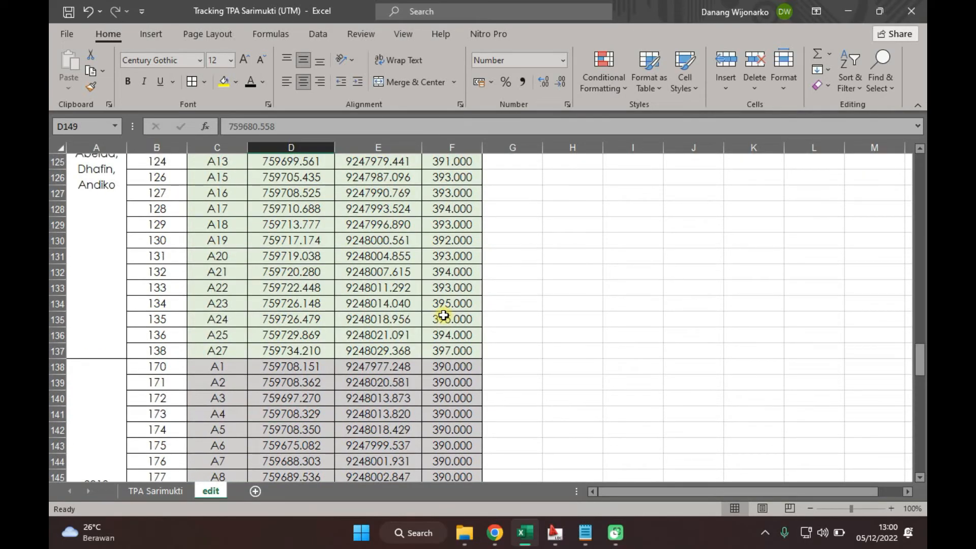
{"action": "scroll", "coordinate": [621, 294], "scroll_direction": "up", "scroll_amount": 20}
{"action": "scroll", "coordinate": [559, 320], "scroll_direction": "up", "scroll_amount": 13}
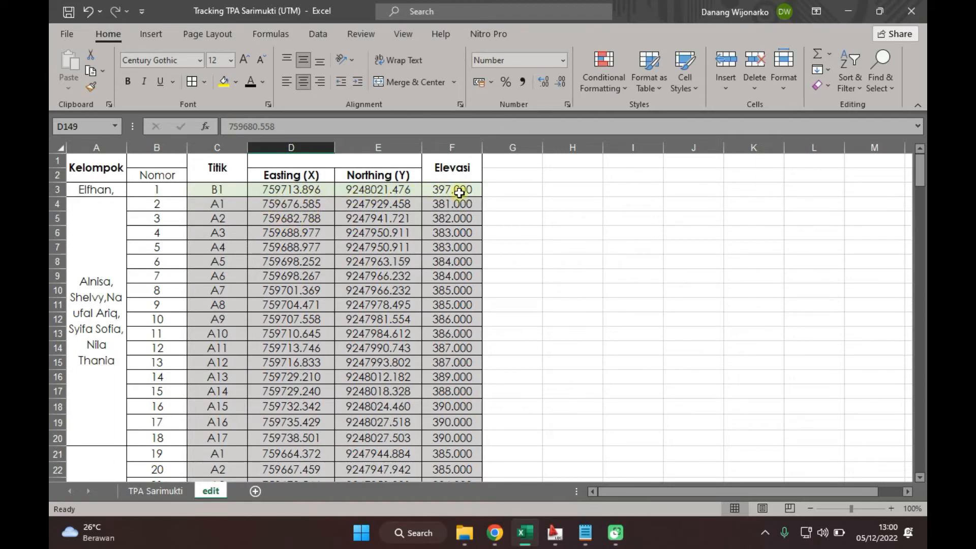
{"action": "left_click", "coordinate": [576, 191]}
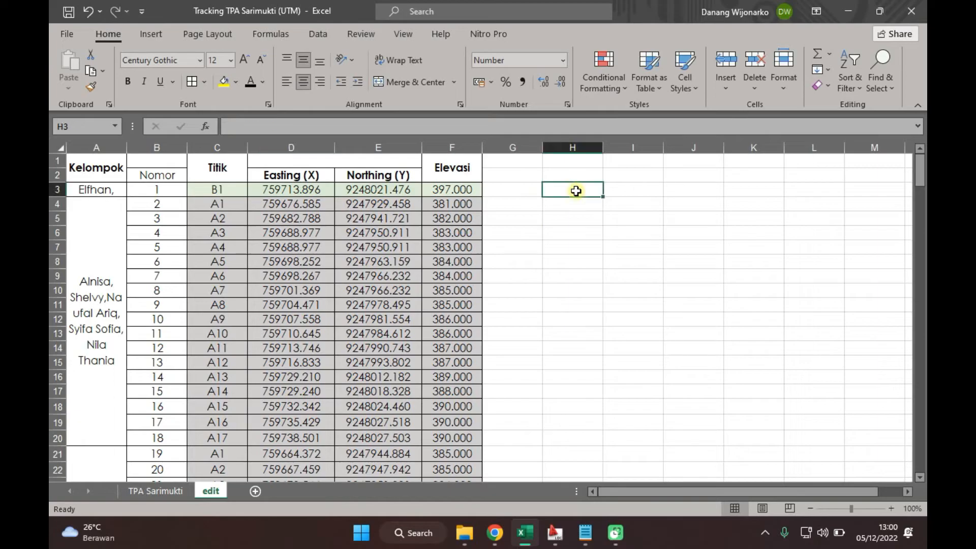
{"action": "left_click", "coordinate": [206, 127]}
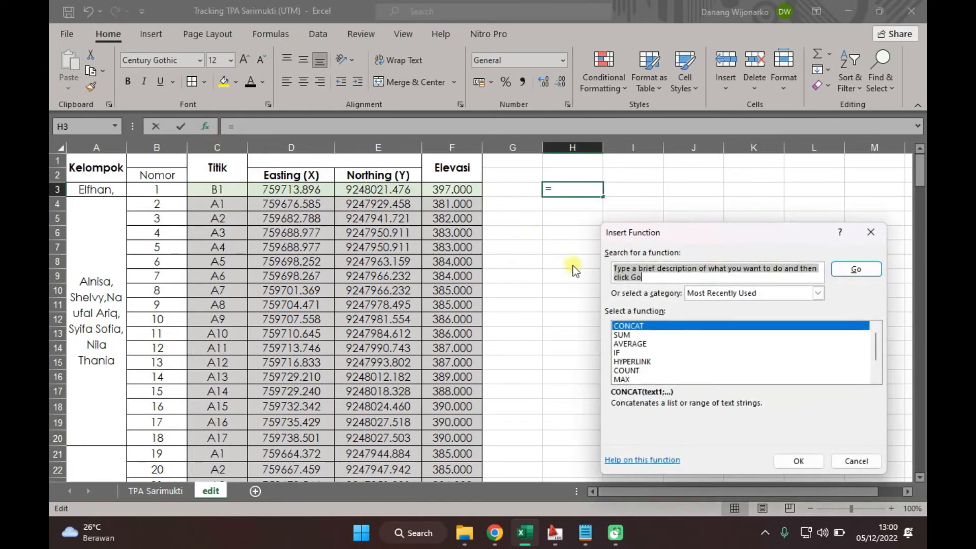
{"action": "left_click", "coordinate": [659, 325]}
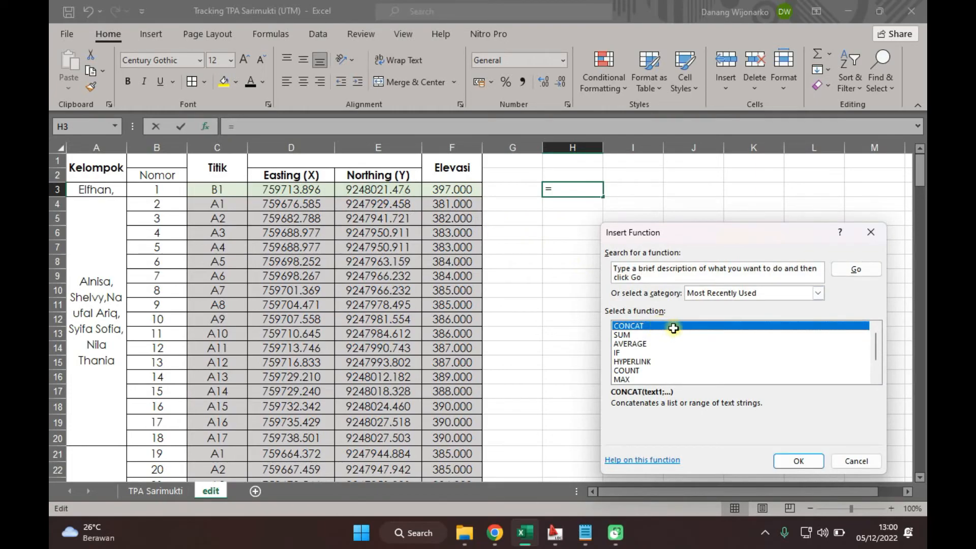
{"action": "double_click", "coordinate": [672, 327]}
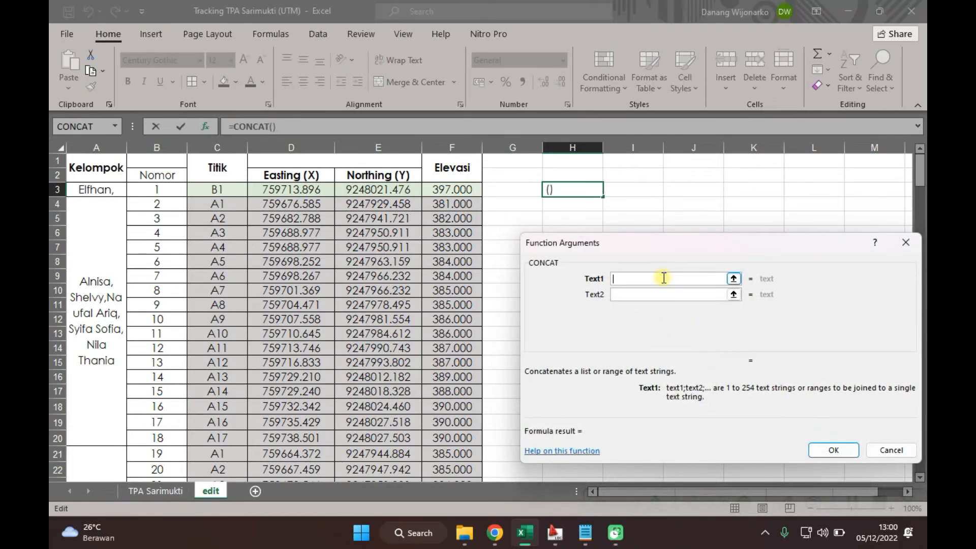
Step: Set the first four CONCAT arguments to B3, a comma, D3 and another comma as separator text
{"action": "left_click", "coordinate": [172, 191]}
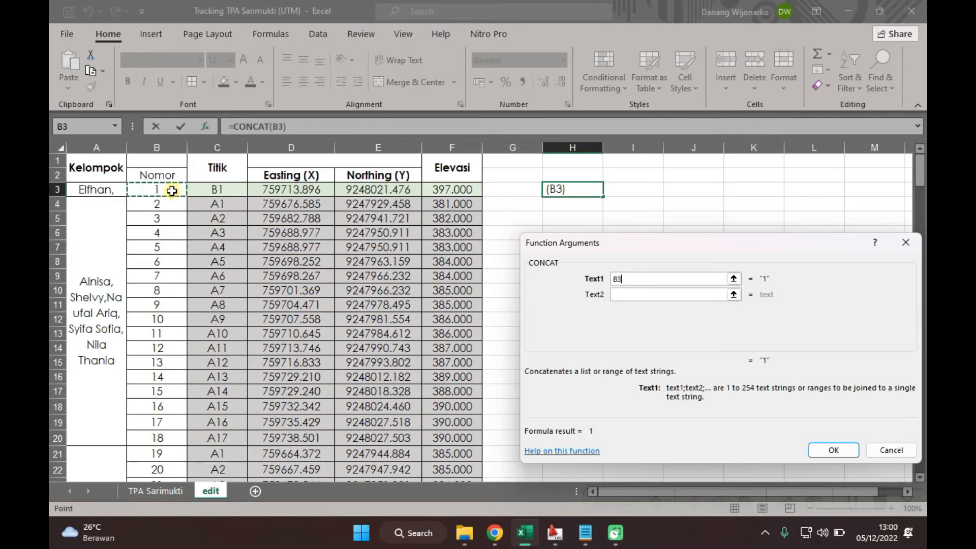
{"action": "key", "text": "Tab"}
{"action": "left_click", "coordinate": [669, 295]}
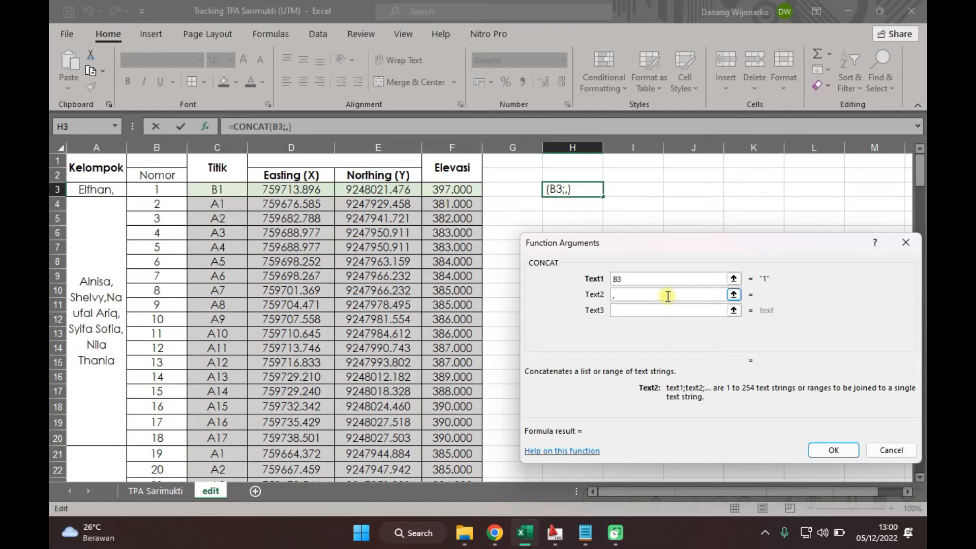
{"action": "left_click", "coordinate": [650, 314]}
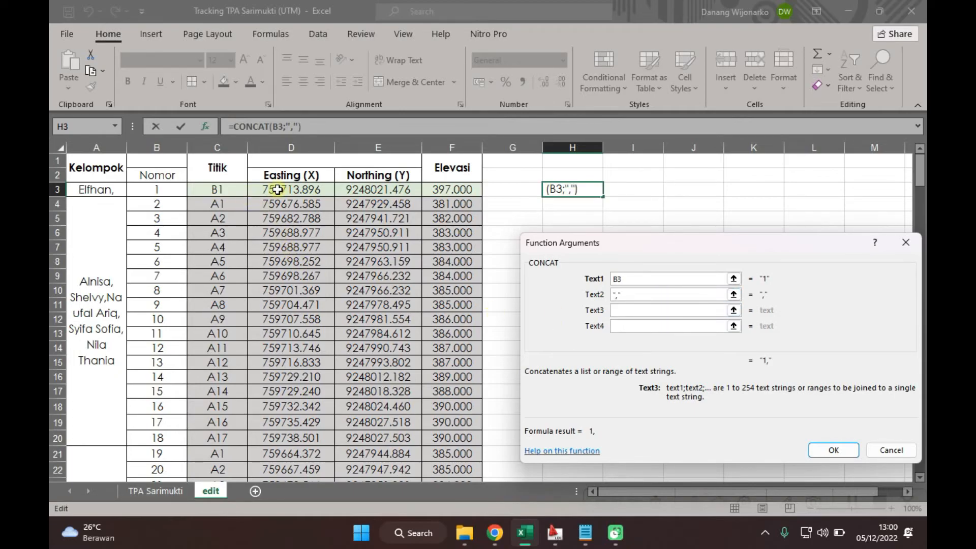
{"action": "left_click", "coordinate": [300, 190]}
{"action": "key", "text": "Tab"}
{"action": "type", "text": ","}
{"action": "key", "text": "Tab"}
Step: Complete the CONCAT formula with E3, F3 and C3, separated by "," text arguments
{"action": "left_click", "coordinate": [398, 191]}
{"action": "key", "text": "Tab"}
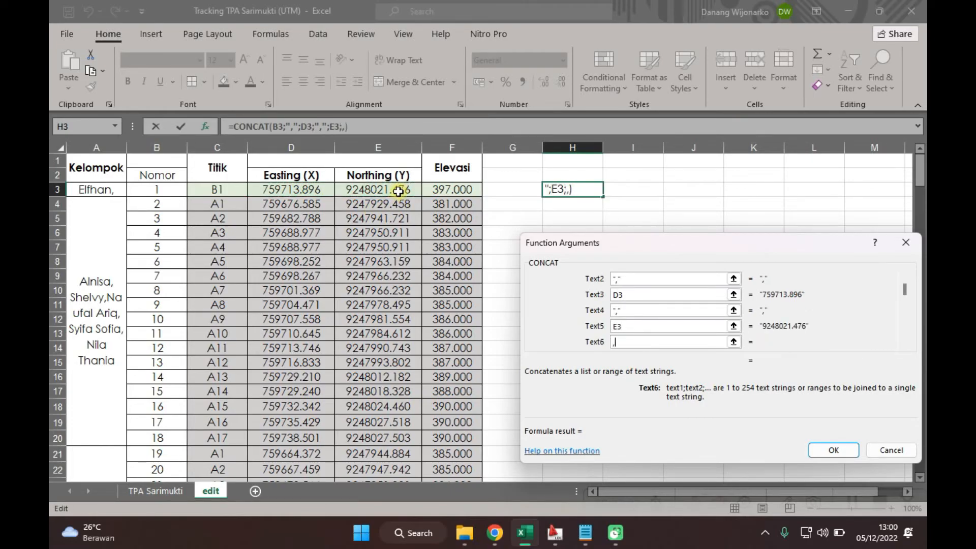
{"action": "type", "text": ","}
{"action": "key", "text": "Tab"}
{"action": "left_click", "coordinate": [456, 190]}
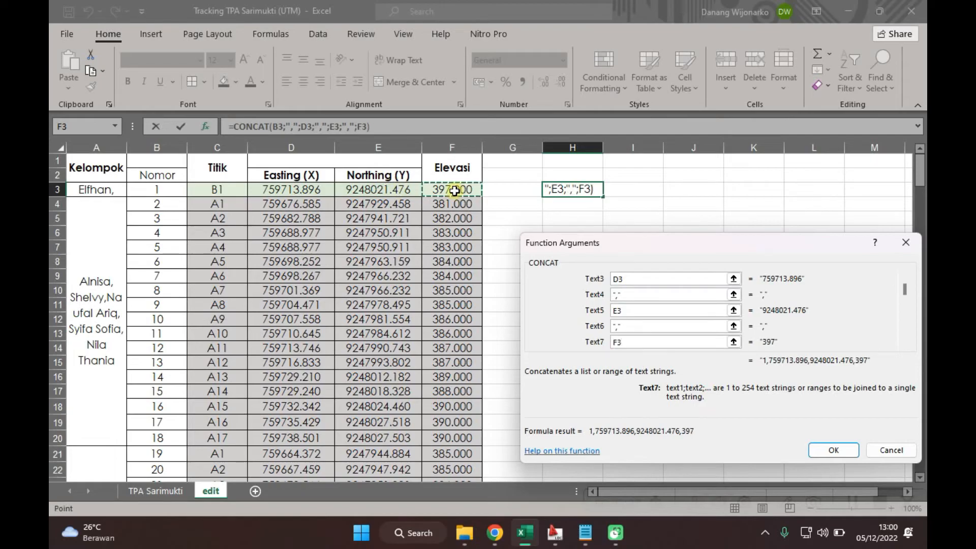
{"action": "key", "text": "Tab"}
{"action": "type", "text": ","}
{"action": "key", "text": "Tab"}
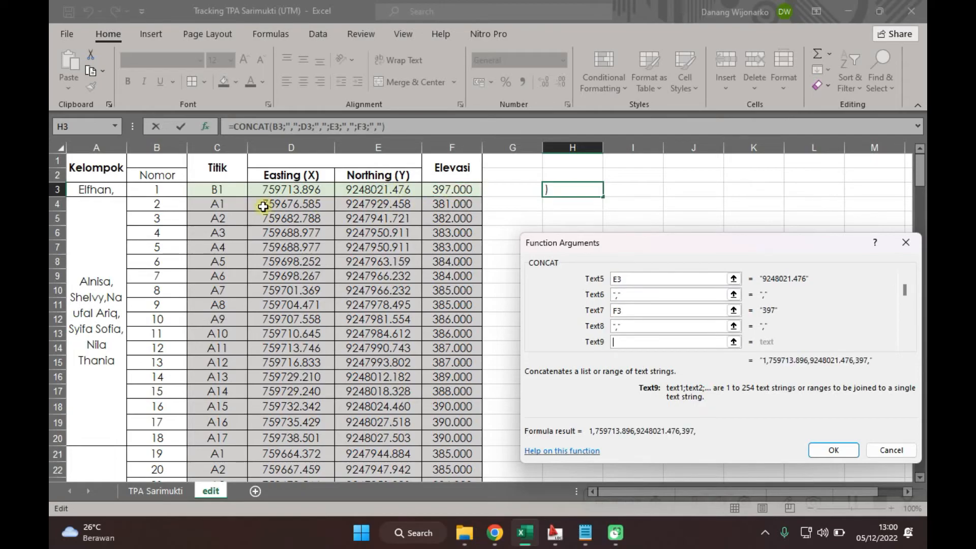
{"action": "left_click", "coordinate": [230, 190]}
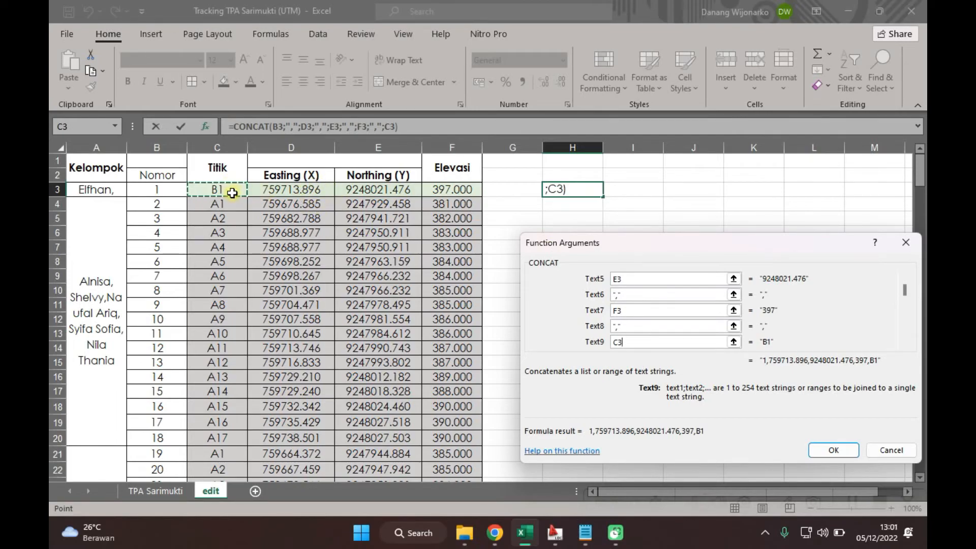
{"action": "left_click", "coordinate": [846, 450]}
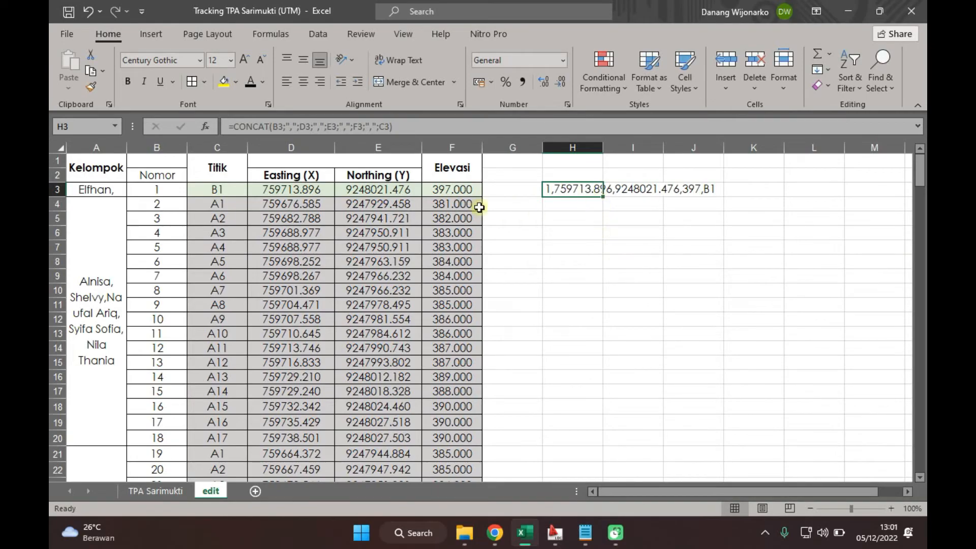
Step: Renumber the Nomor column B3:B172 consecutively from 1 to 170 and fill the H3 CONCAT formula down to H172
{"action": "left_click_drag", "start_coordinate": [172, 190], "coordinate": [157, 445]}
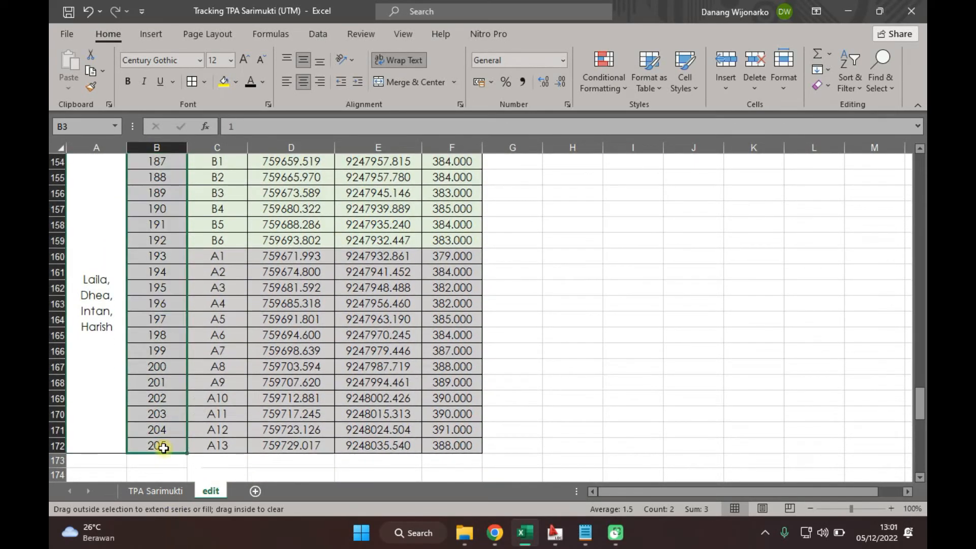
{"action": "scroll", "coordinate": [532, 396], "scroll_direction": "up", "scroll_amount": 20}
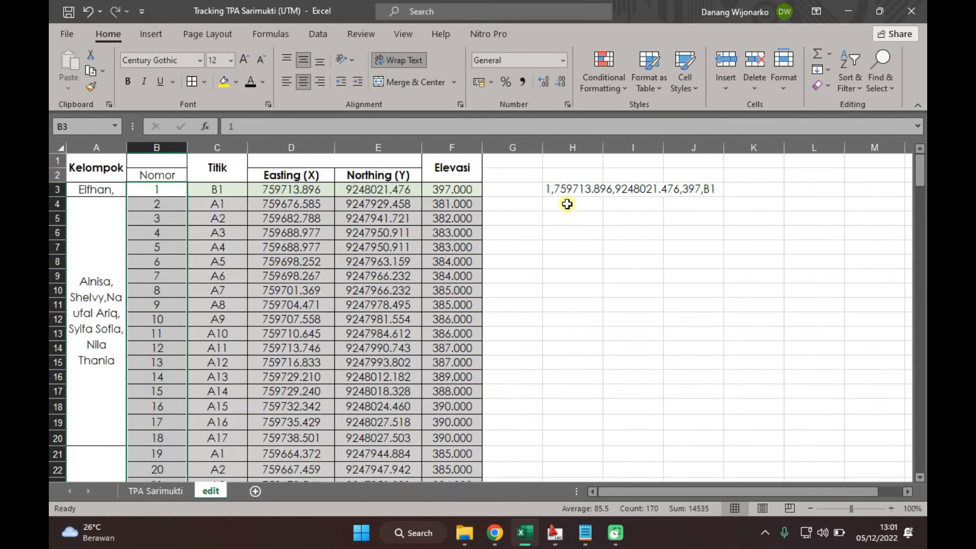
{"action": "left_click", "coordinate": [570, 191]}
{"action": "left_click_drag", "start_coordinate": [602, 197], "coordinate": [579, 338]}
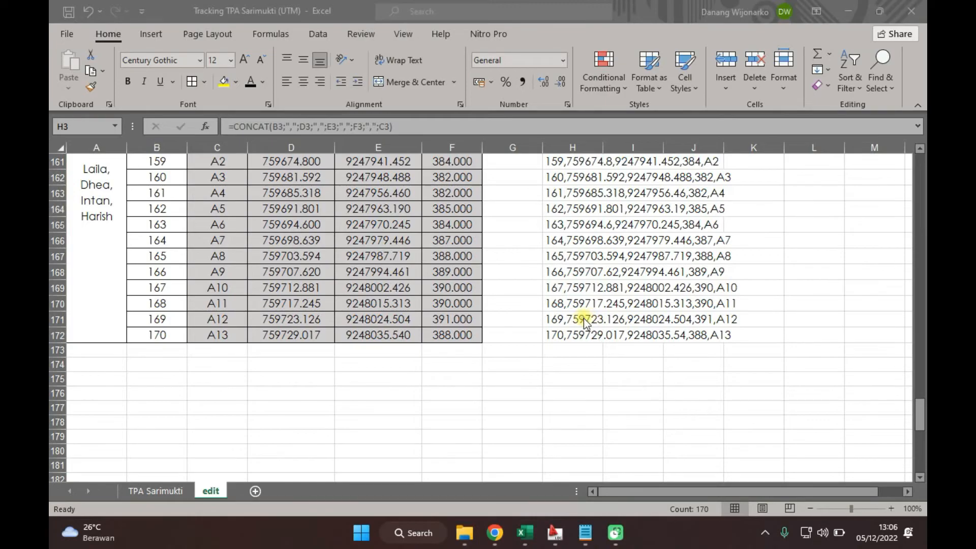
{"action": "left_click", "coordinate": [582, 321]}
{"action": "left_click", "coordinate": [588, 335]}
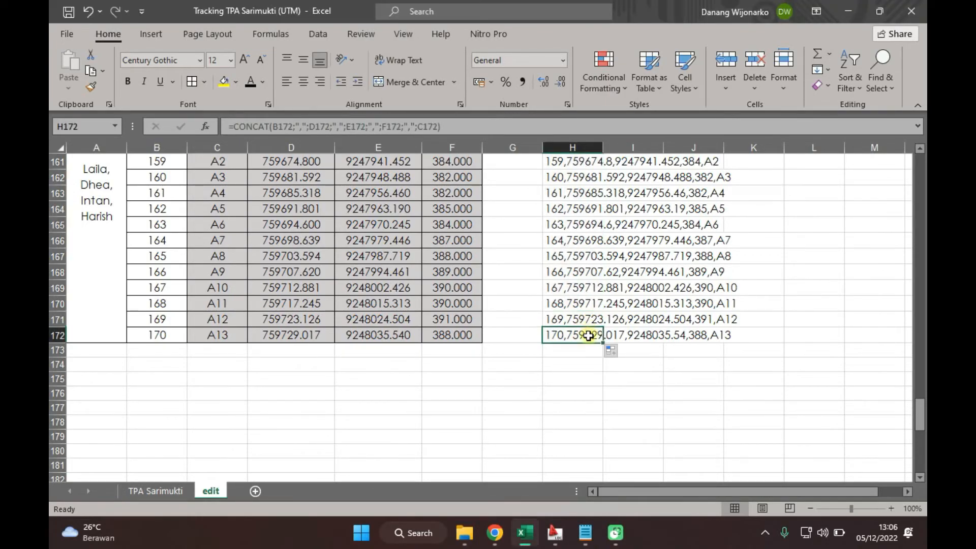
Step: Copy all the joined coordinate strings in H3:H172
{"action": "left_click_drag", "start_coordinate": [920, 414], "coordinate": [922, 160]}
{"action": "left_click", "coordinate": [585, 191]}
{"action": "double_click", "coordinate": [603, 196]}
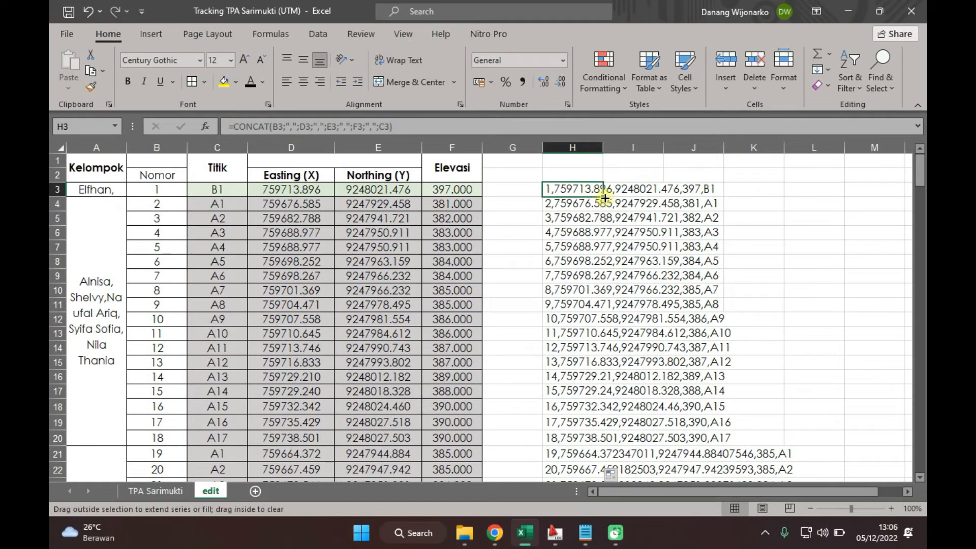
{"action": "key", "text": "ctrl+c"}
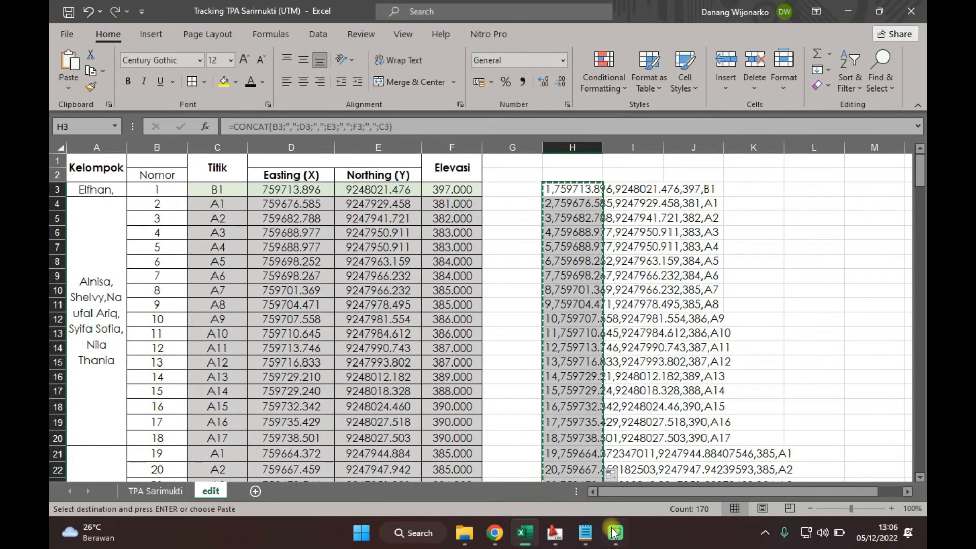
Step: Replace the whole content of List Koordinat TPA Sarimukti in Notepad with the copied strings and save the file
{"action": "left_click", "coordinate": [585, 533]}
{"action": "key", "text": "ctrl+a"}
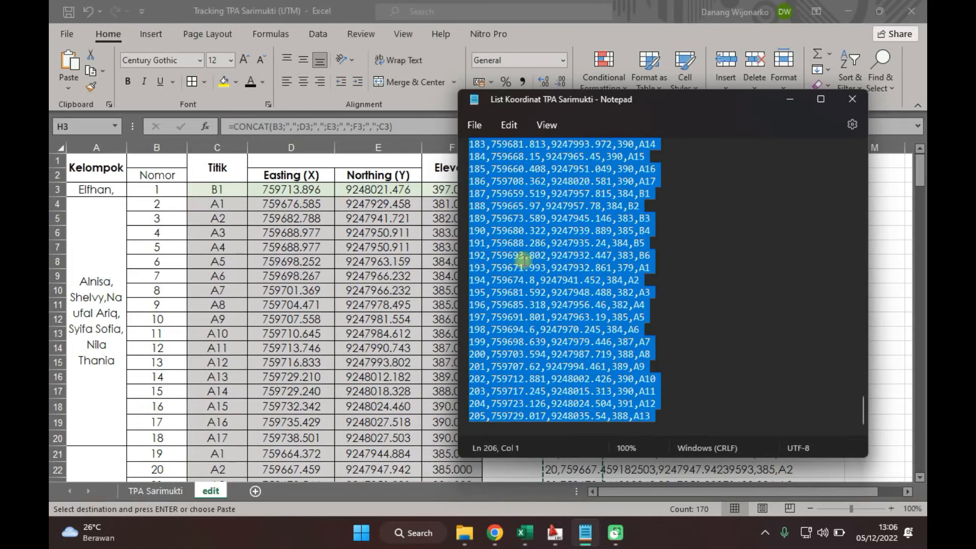
{"action": "key", "text": "Delete"}
{"action": "key", "text": "ctrl+v"}
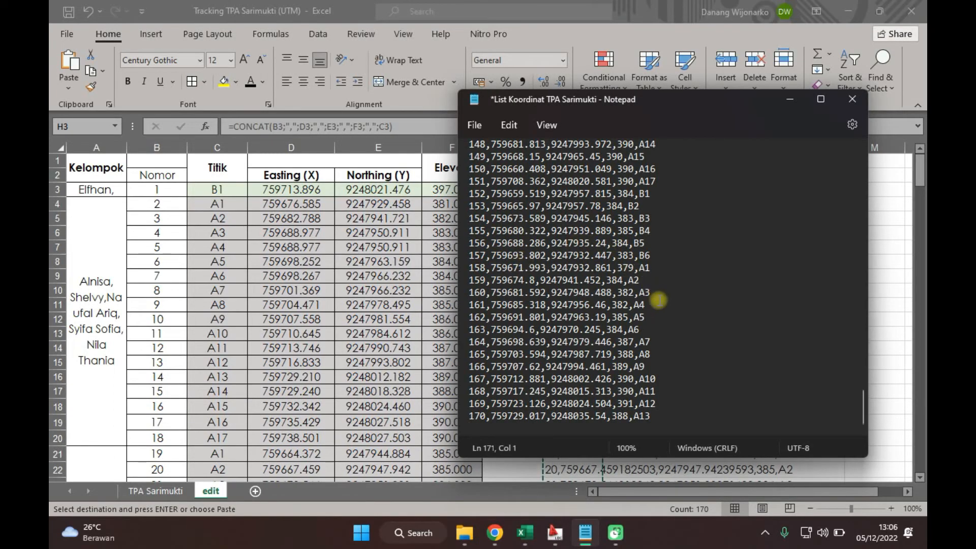
{"action": "left_click", "coordinate": [476, 125]}
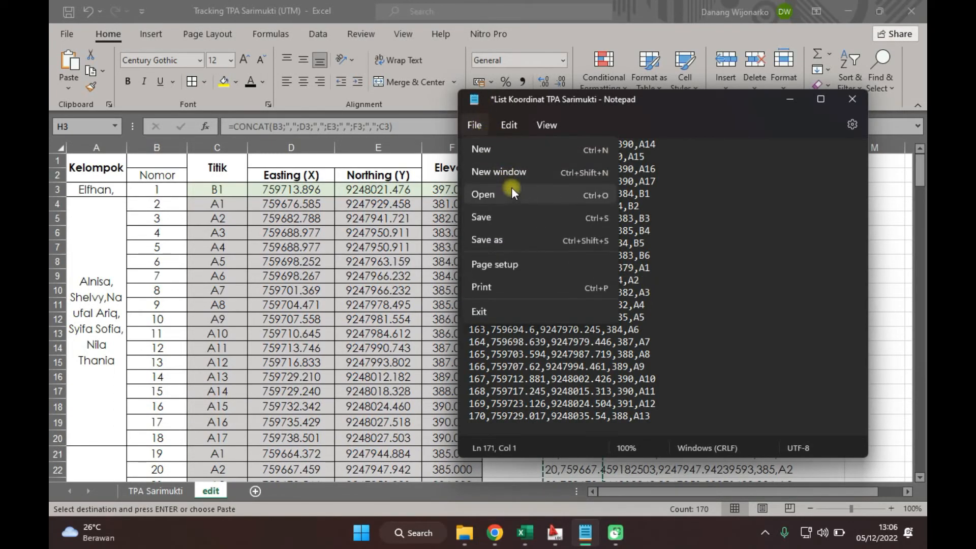
{"action": "left_click", "coordinate": [511, 215]}
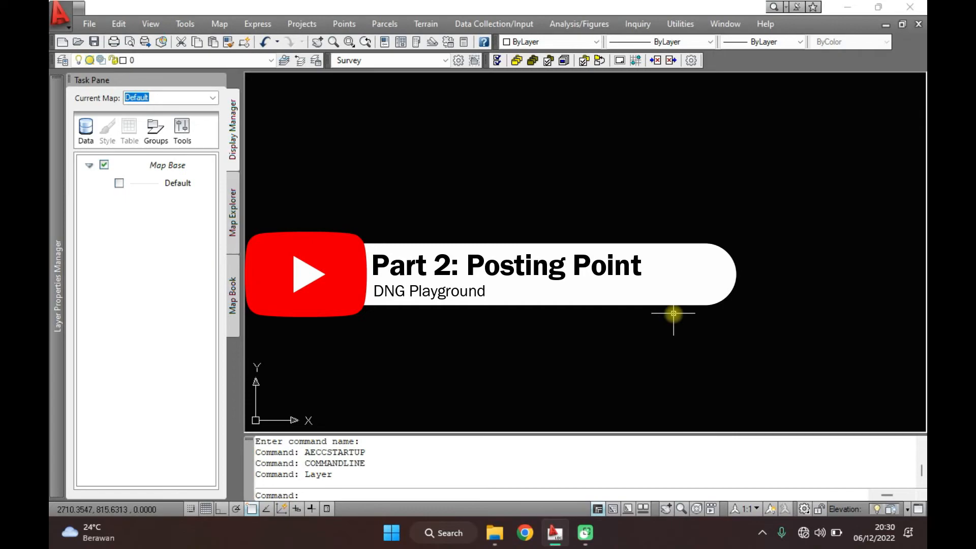
Step: In AutoCAD Land Desktop, start a new project-based drawing named TPA_Sarimukti.dwg and choose its project path folder
{"action": "left_click", "coordinate": [63, 42]}
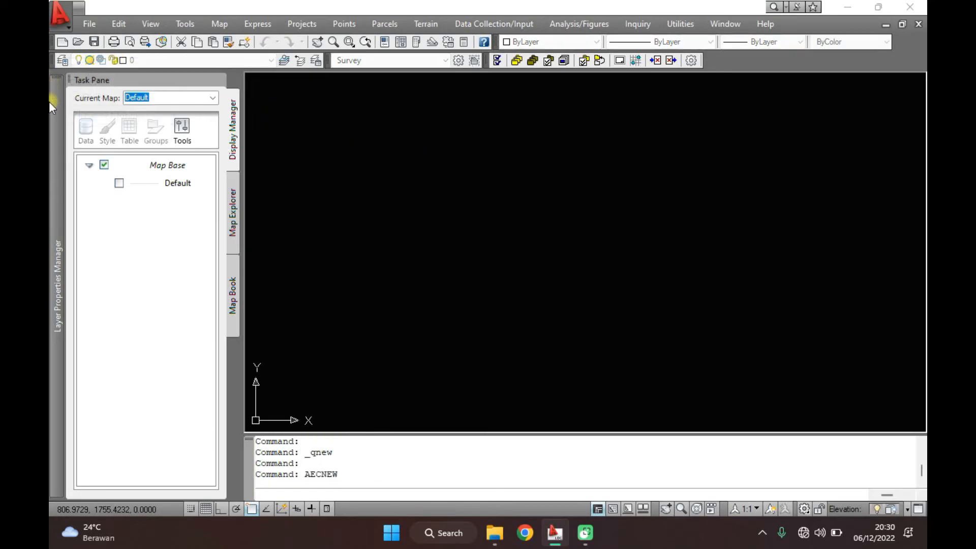
{"action": "left_click", "coordinate": [493, 146]}
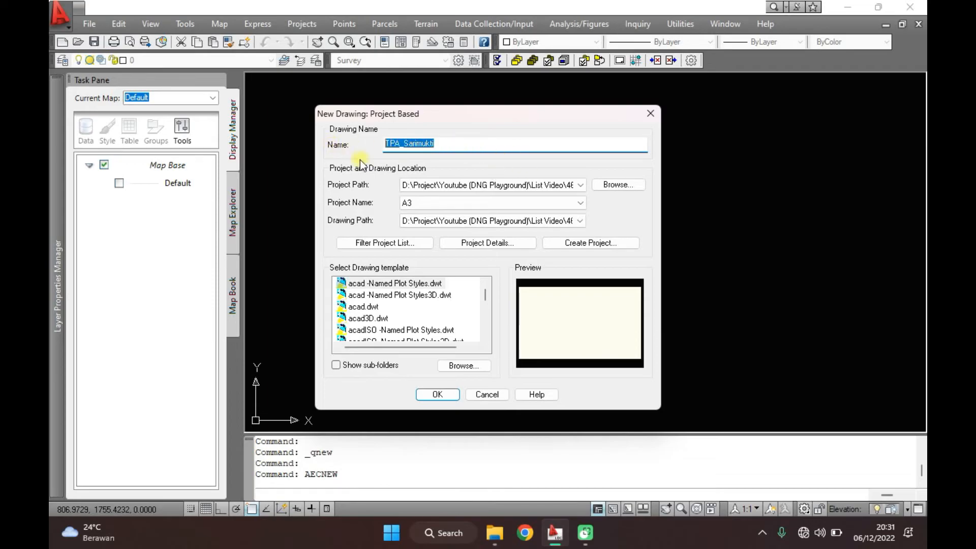
{"action": "left_click", "coordinate": [626, 188]}
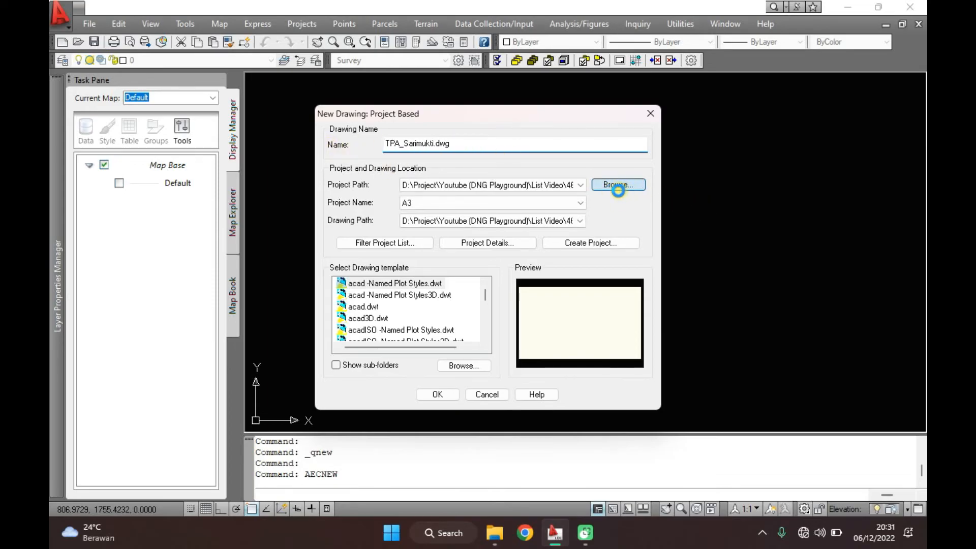
{"action": "key", "text": "Return"}
Step: Create the project TPA_Sarimukti with the Default (Meters) prototype and create the drawing in it
{"action": "left_click", "coordinate": [610, 243]}
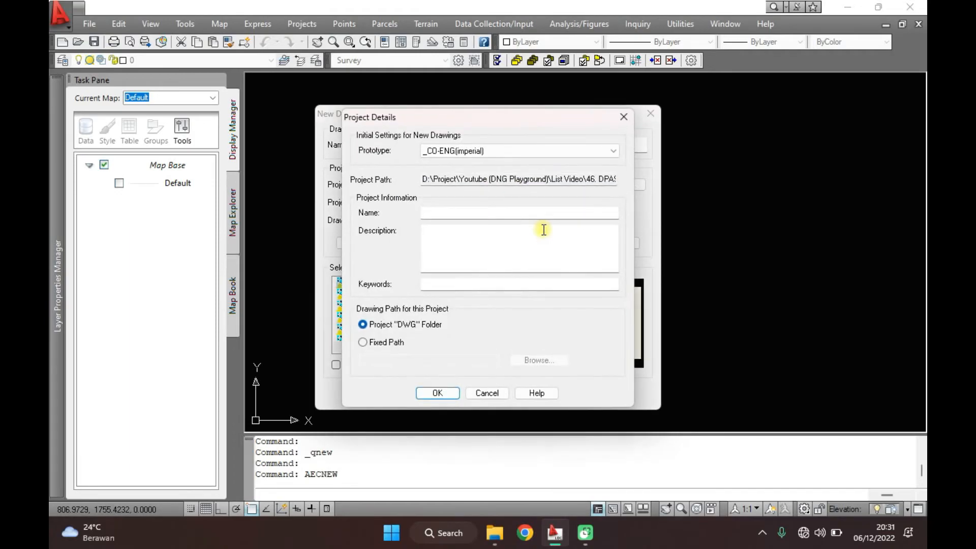
{"action": "left_click", "coordinate": [517, 153]}
{"action": "left_click", "coordinate": [496, 246]}
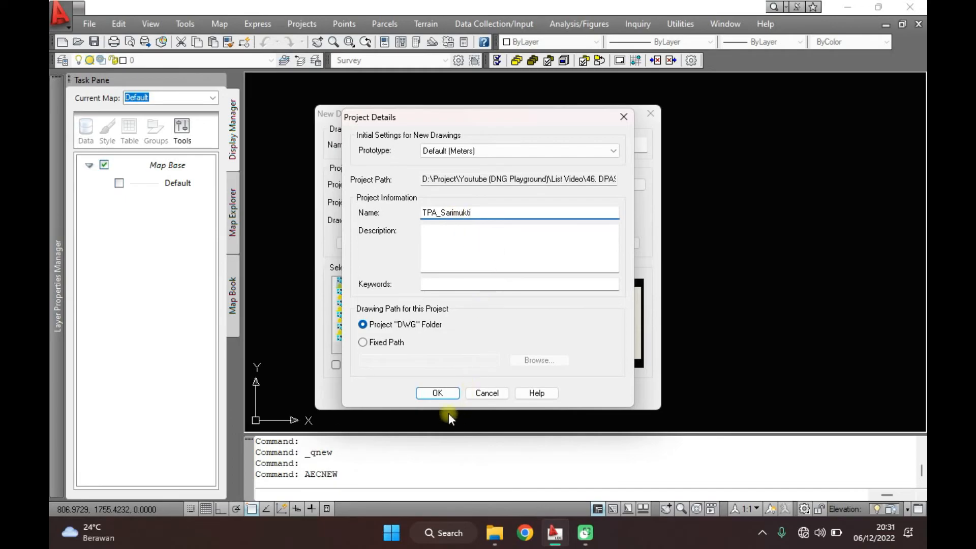
{"action": "left_click", "coordinate": [445, 395]}
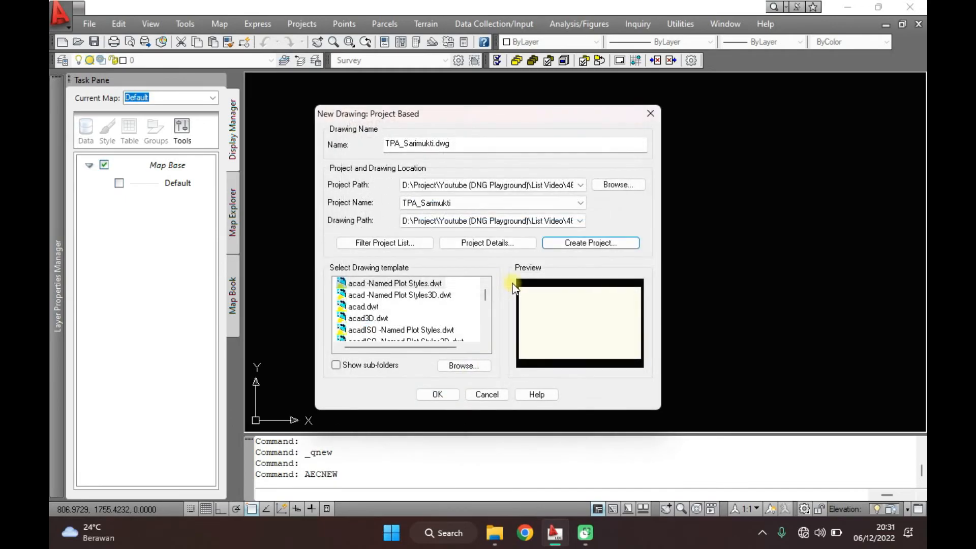
{"action": "left_click", "coordinate": [447, 398]}
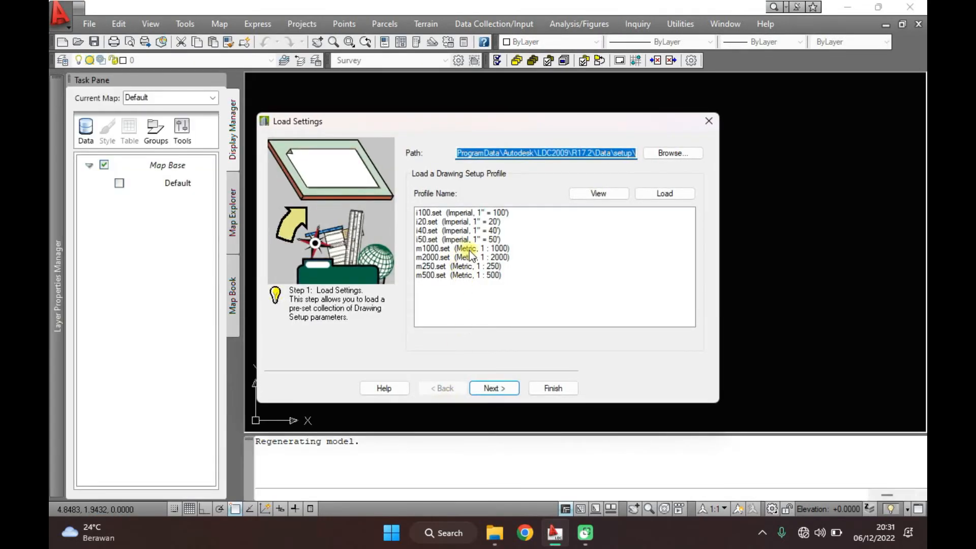
Step: Select the m1000.set (Metric, 1 : 1000) setup profile and accept its unit precision, drawing scale and 594 x 841 sheet size
{"action": "left_click", "coordinate": [465, 248]}
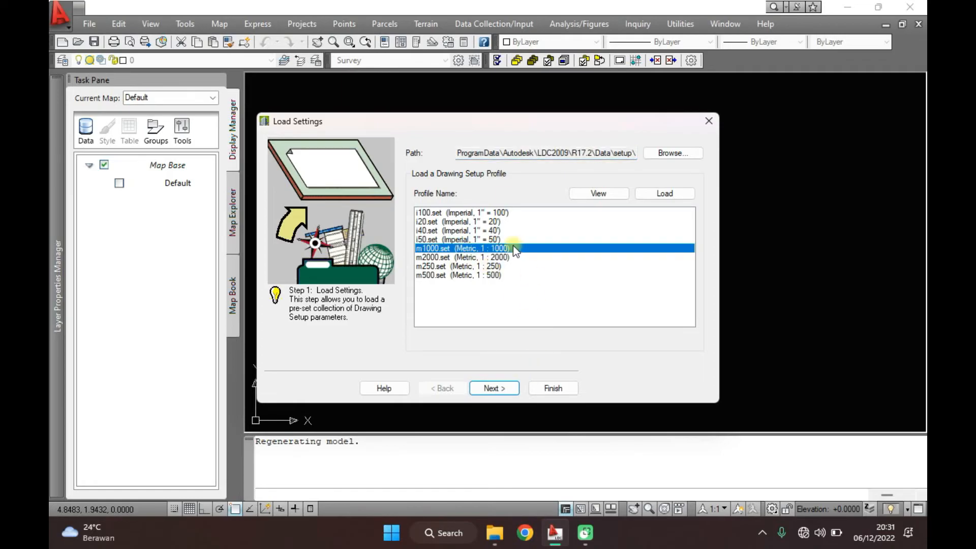
{"action": "left_click", "coordinate": [502, 389]}
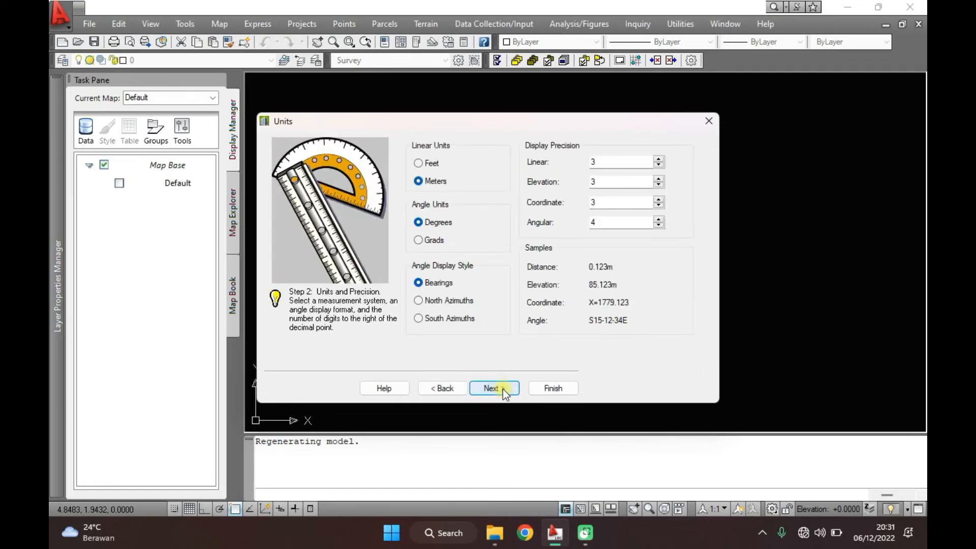
{"action": "left_click", "coordinate": [502, 389]}
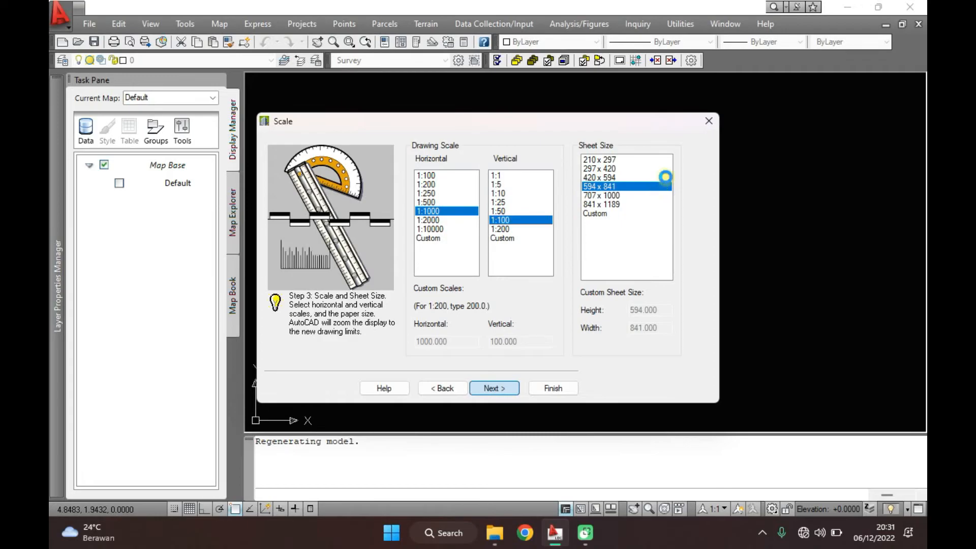
{"action": "key", "text": "Return"}
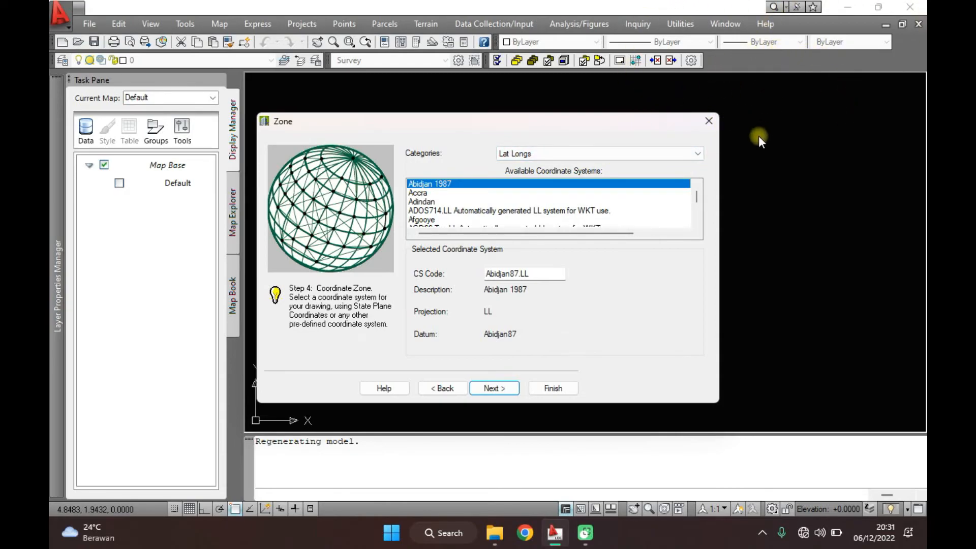
Step: Choose the coordinate system category and zone for the drawing, accept the remaining setup pages and finish the drawing setup
{"action": "left_click", "coordinate": [687, 152]}
{"action": "left_click", "coordinate": [520, 373]}
{"action": "scroll", "coordinate": [528, 219], "scroll_direction": "down", "scroll_amount": 15}
{"action": "scroll", "coordinate": [529, 219], "scroll_direction": "down", "scroll_amount": 7}
{"action": "left_click", "coordinate": [536, 219]}
{"action": "left_click", "coordinate": [508, 390]}
{"action": "left_click", "coordinate": [508, 391]}
{"action": "left_click", "coordinate": [509, 390]}
{"action": "left_click", "coordinate": [508, 390]}
{"action": "left_click", "coordinate": [553, 389]}
{"action": "left_click", "coordinate": [481, 408]}
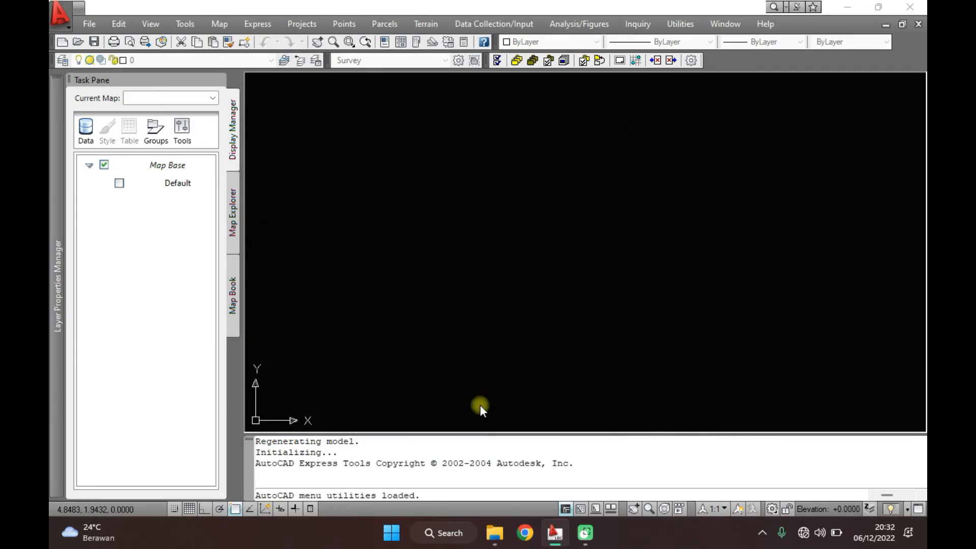
{"action": "left_click", "coordinate": [459, 314]}
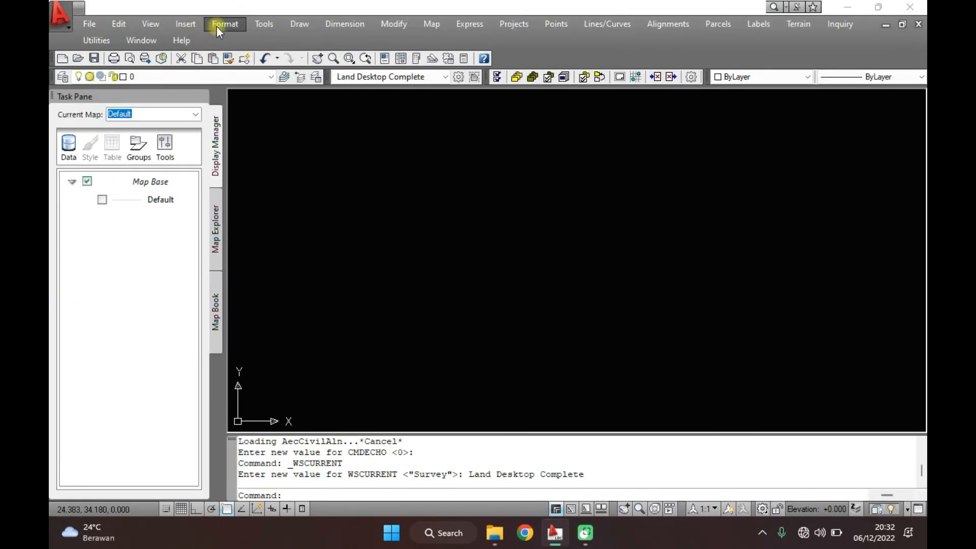
Step: Choose a font for the drawing's text style and close the text style settings
{"action": "type", "text": "st"}
{"action": "key", "text": "Return"}
{"action": "left_click", "coordinate": [305, 261]}
{"action": "left_click", "coordinate": [475, 197]}
{"action": "scroll", "coordinate": [468, 245], "scroll_direction": "down", "scroll_amount": 12}
{"action": "scroll", "coordinate": [465, 239], "scroll_direction": "up", "scroll_amount": 5}
{"action": "left_click", "coordinate": [464, 236]}
{"action": "left_click", "coordinate": [566, 384]}
Step: Confirm the point style, and confirm drawing units of Decimal length at 0.000 precision, clockwise Deg/Min/Sec angles and Meters insertion scale
{"action": "left_click", "coordinate": [224, 24]}
{"action": "left_click", "coordinate": [251, 228]}
{"action": "left_click", "coordinate": [432, 355]}
{"action": "left_click", "coordinate": [219, 23]}
{"action": "left_click", "coordinate": [245, 264]}
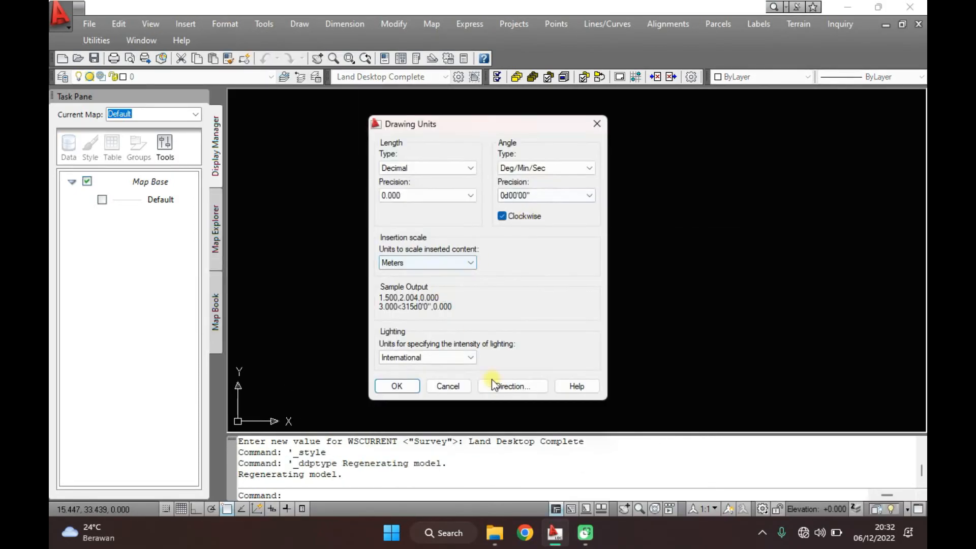
{"action": "left_click", "coordinate": [396, 386]}
Step: Switch to the Survey workspace and set the point text size to 1 unit in absolute units in the point settings
{"action": "left_click", "coordinate": [403, 80]}
{"action": "scroll", "coordinate": [391, 103], "scroll_direction": "up", "scroll_amount": 2}
{"action": "left_click", "coordinate": [376, 104]}
{"action": "left_click", "coordinate": [344, 24]}
{"action": "left_click", "coordinate": [374, 53]}
{"action": "left_click", "coordinate": [512, 151]}
{"action": "left_click", "coordinate": [540, 150]}
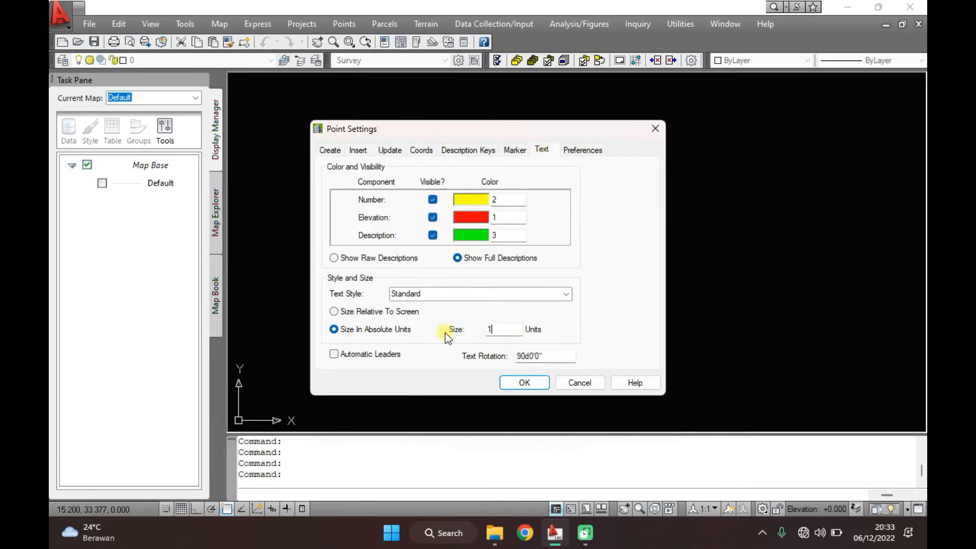
{"action": "left_click", "coordinate": [523, 382]}
{"action": "left_click_drag", "start_coordinate": [706, 62], "coordinate": [496, 41]}
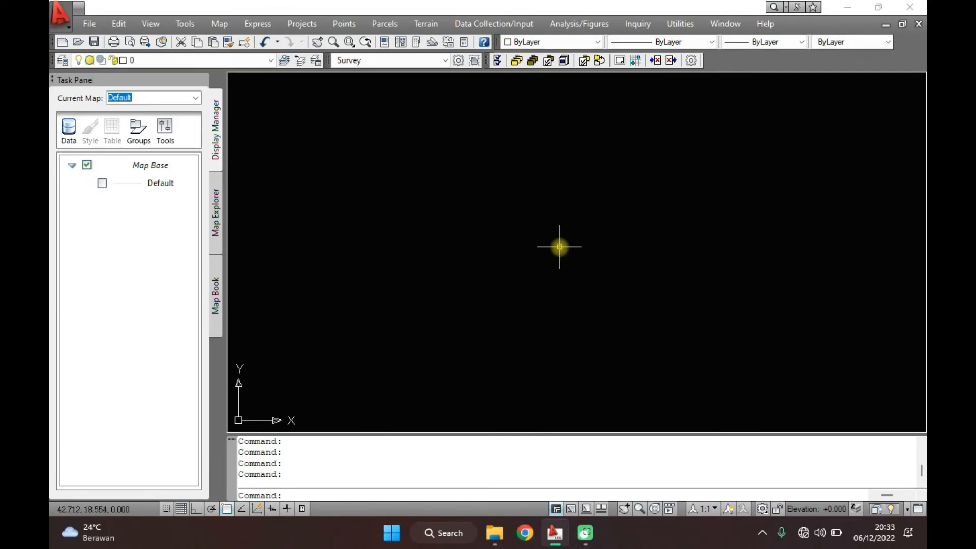
Step: Import the points from List Koordinat TPA Sarimukti in PENZD (comma delimited) format, using the supplied point numbers and the Renumber option for existing ones
{"action": "left_click", "coordinate": [344, 23]}
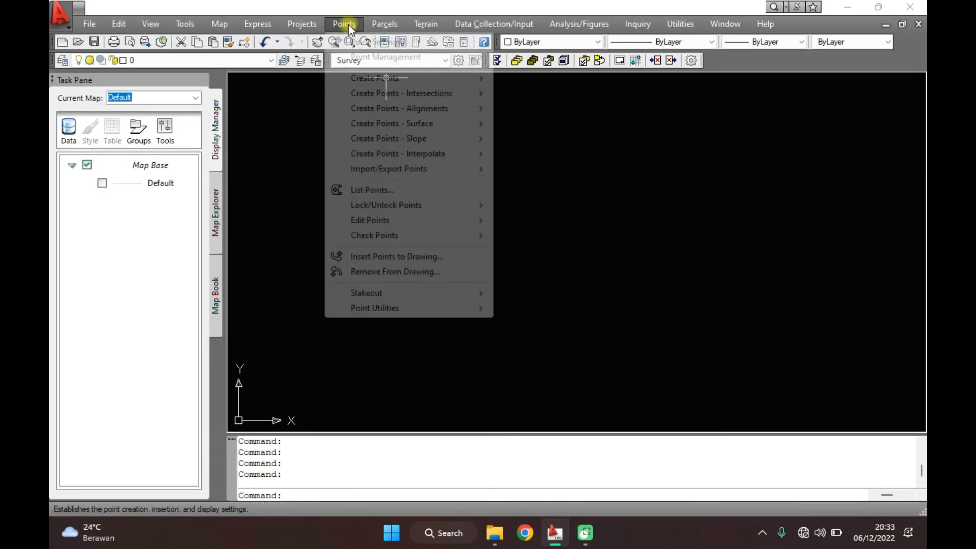
{"action": "mouse_move", "coordinate": [441, 170]}
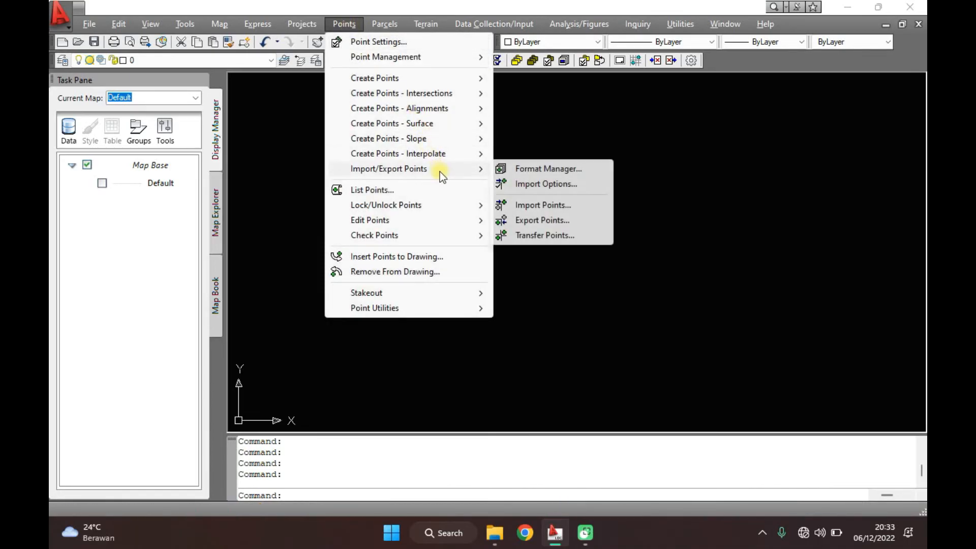
{"action": "left_click", "coordinate": [583, 205]}
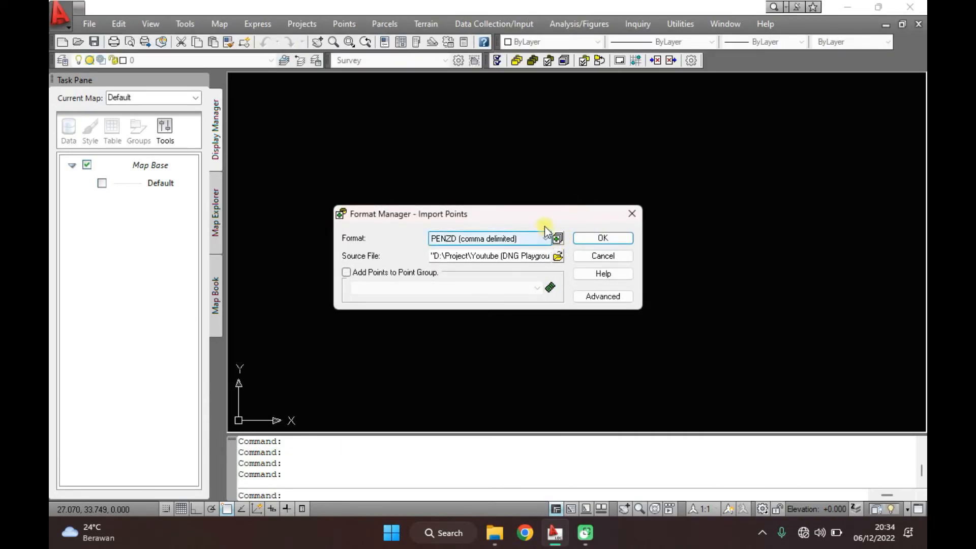
{"action": "left_click", "coordinate": [542, 239]}
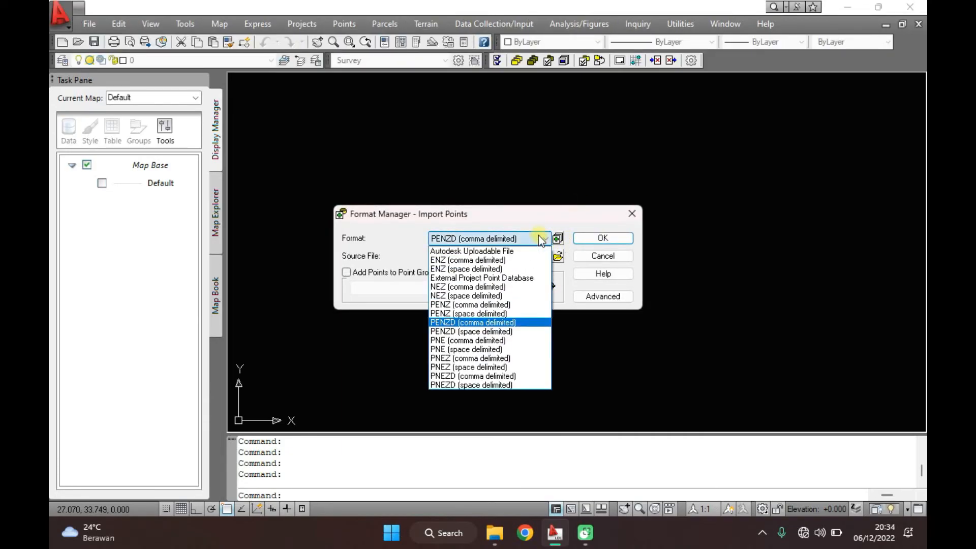
{"action": "left_click", "coordinate": [519, 322]}
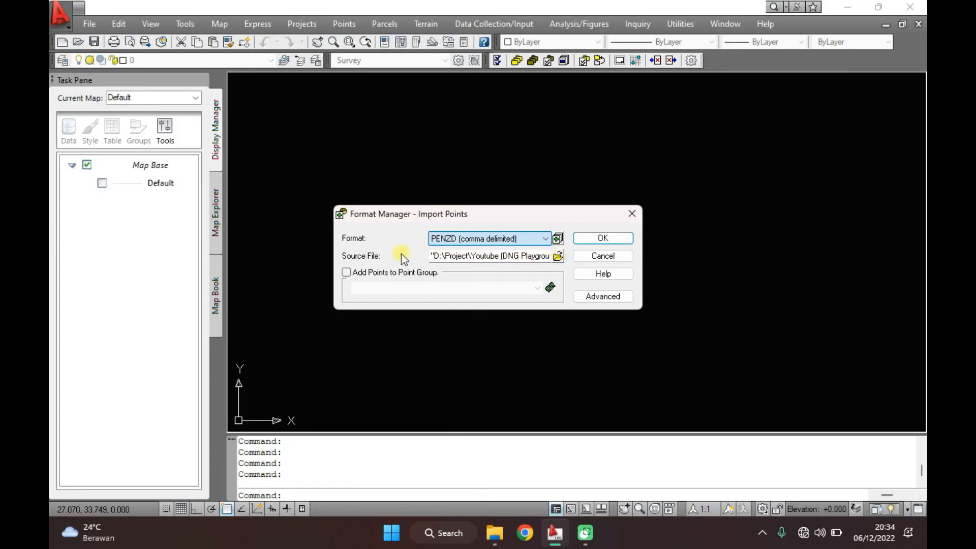
{"action": "left_click", "coordinate": [558, 257]}
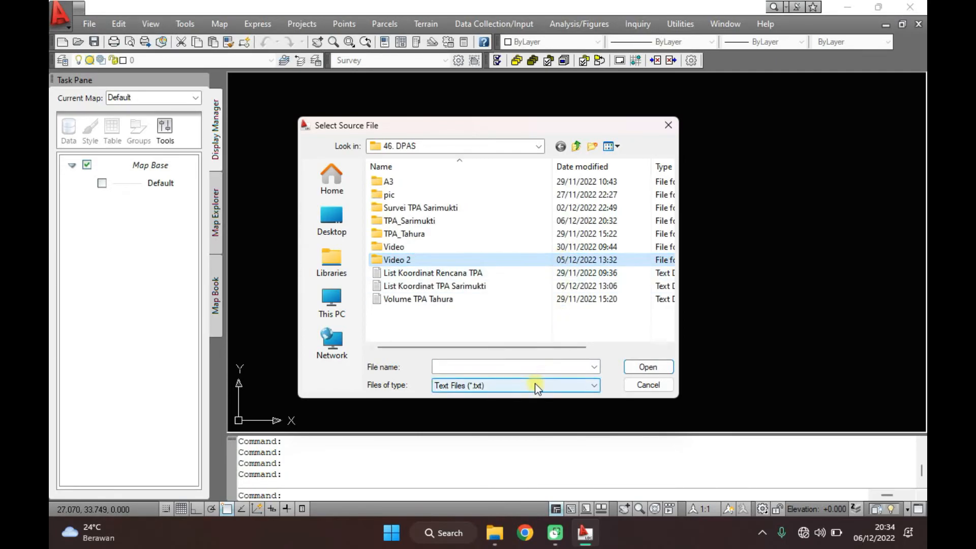
{"action": "left_click", "coordinate": [496, 285]}
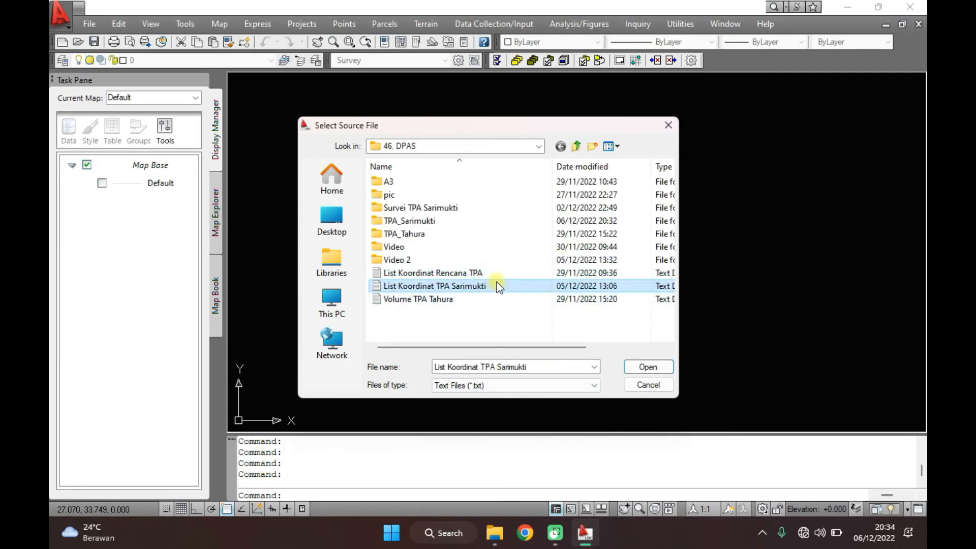
{"action": "left_click", "coordinate": [649, 367]}
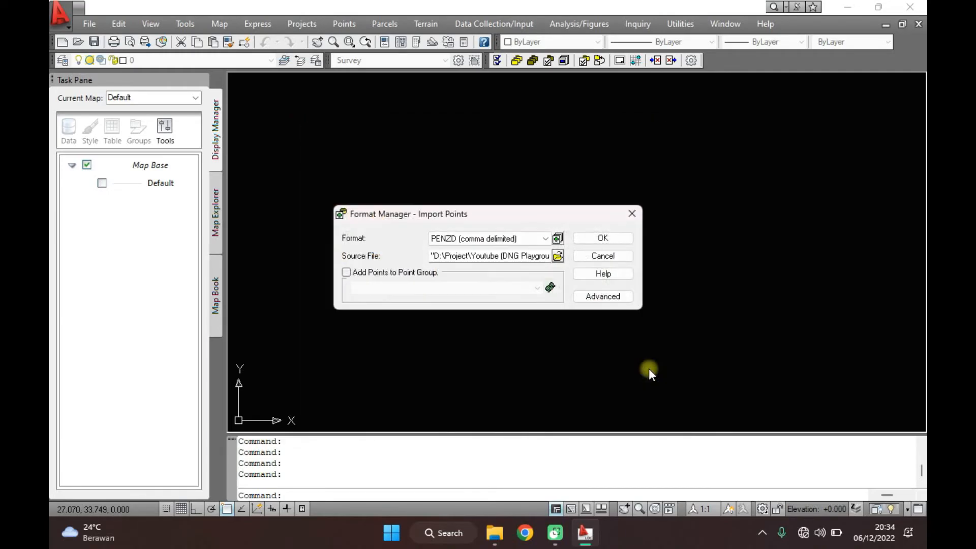
{"action": "left_click", "coordinate": [605, 237]}
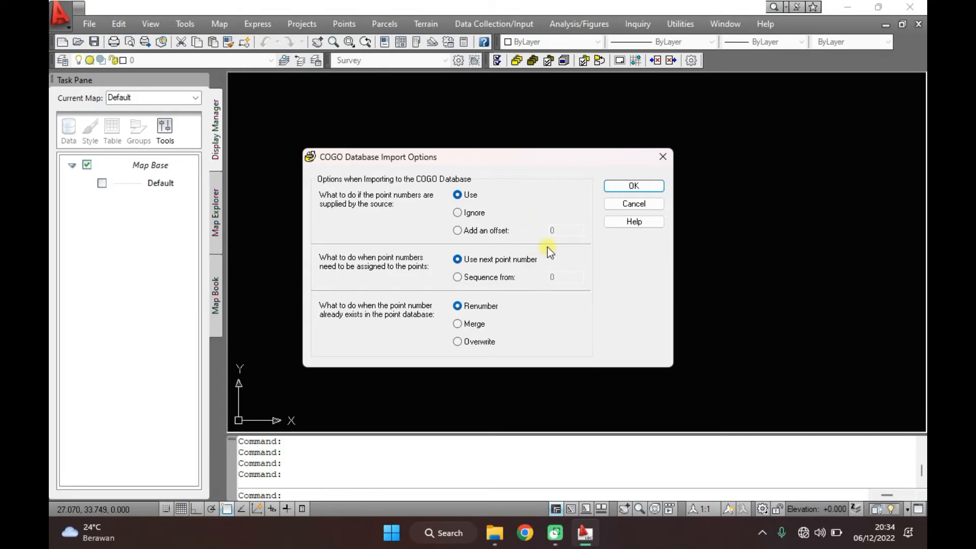
{"action": "left_click", "coordinate": [635, 186]}
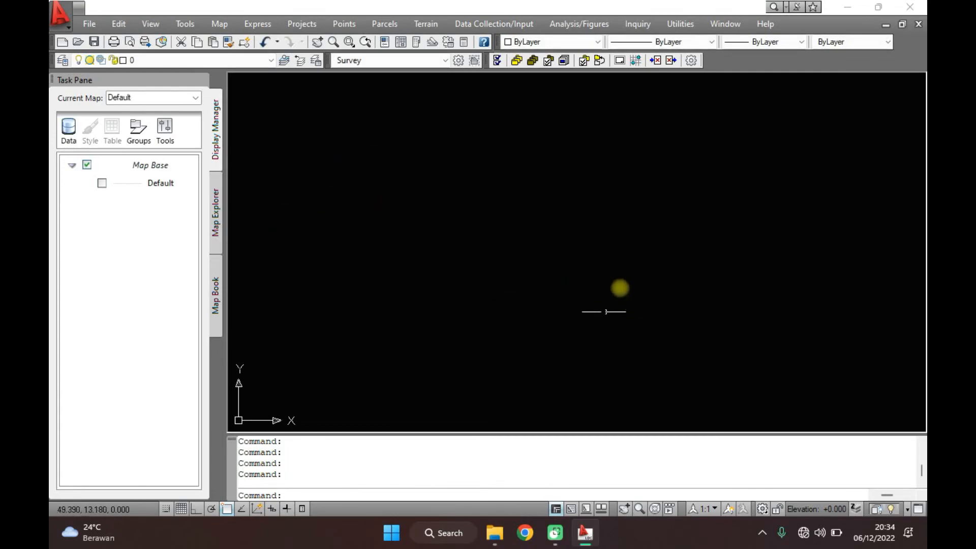
Step: Close the Task Pane and zoom to the drawing extents to show all imported points
{"action": "left_click", "coordinate": [201, 82]}
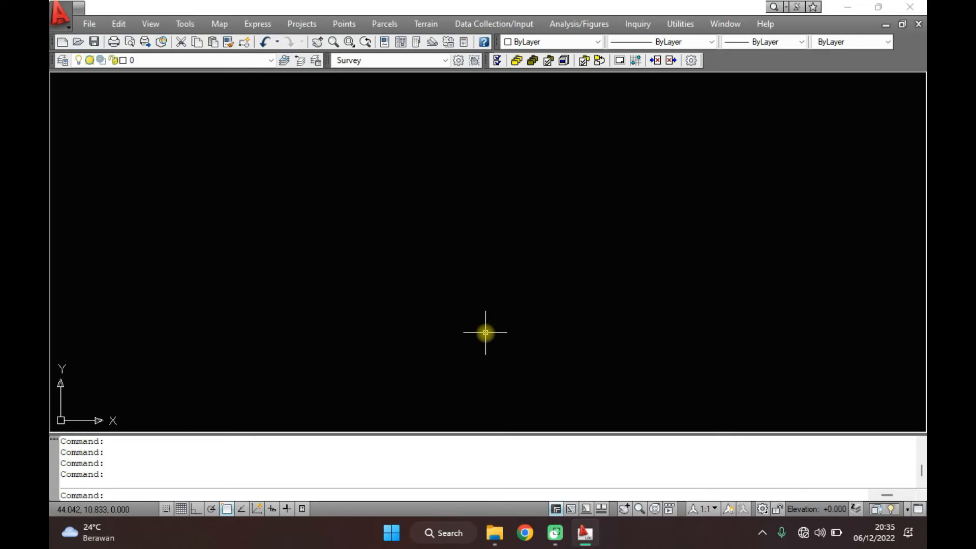
{"action": "key", "text": "Return"}
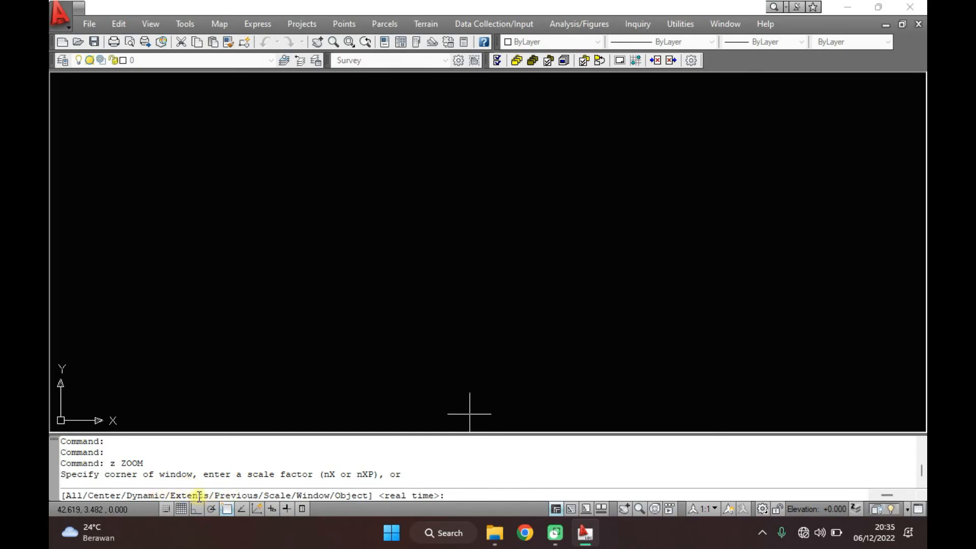
{"action": "type", "text": "e"}
{"action": "key", "text": "Return"}
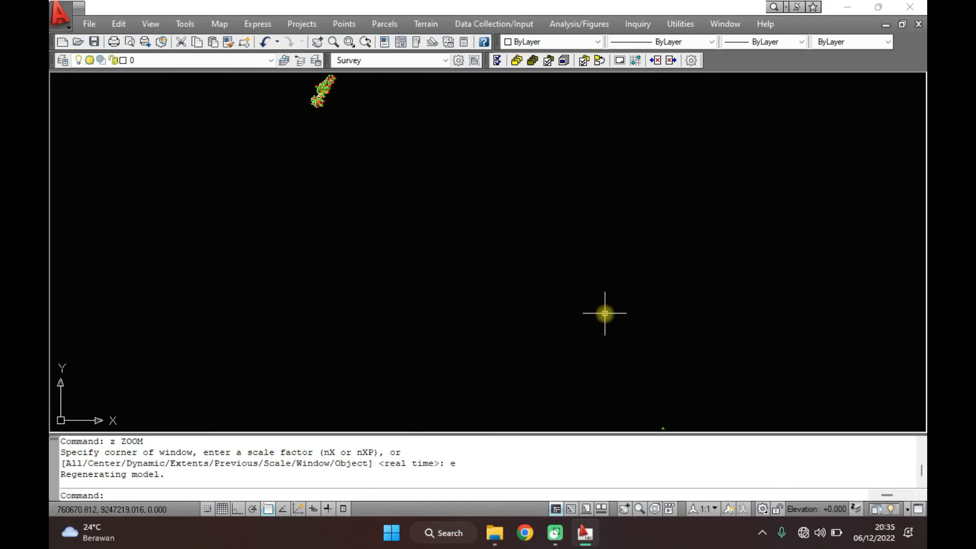
Step: Inspect the imported points for outliers lying far from the main cluster
{"action": "key", "text": "XF86MonBrightnessUp"}
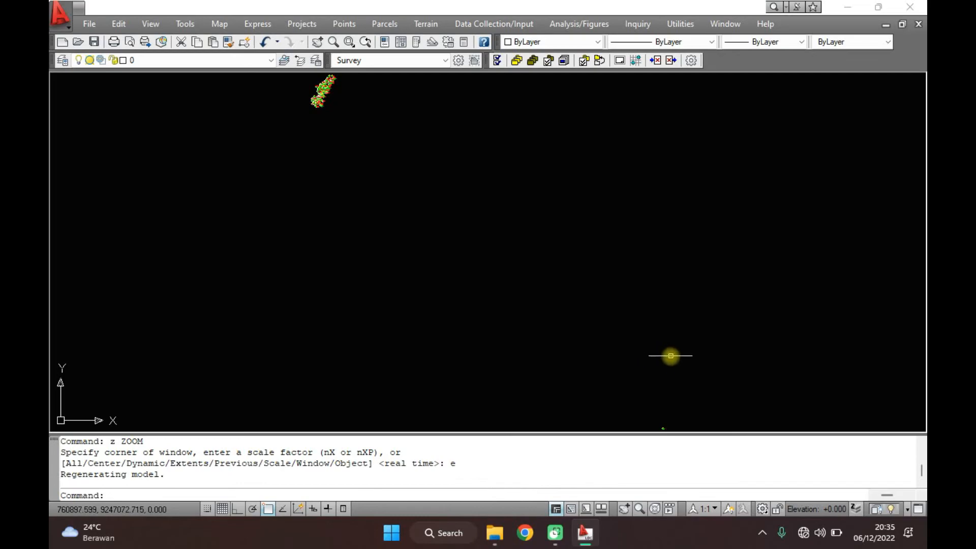
{"action": "middle_click_drag", "start_coordinate": [683, 376], "coordinate": [696, 427]}
{"action": "scroll", "coordinate": [392, 162], "scroll_direction": "up", "scroll_amount": 3}
{"action": "scroll", "coordinate": [350, 171], "scroll_direction": "down", "scroll_amount": 3}
{"action": "scroll", "coordinate": [349, 171], "scroll_direction": "up", "scroll_amount": 5}
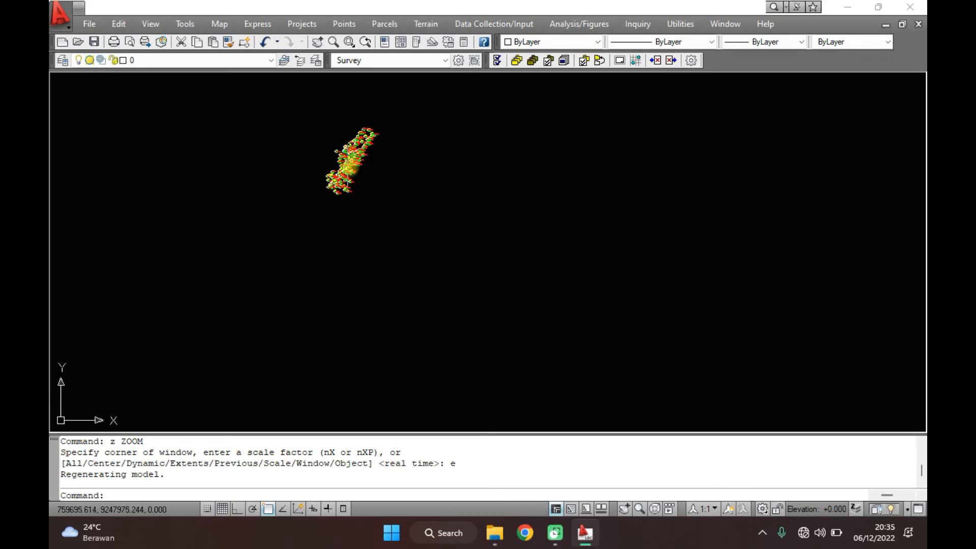
{"action": "scroll", "coordinate": [507, 345], "scroll_direction": "down", "scroll_amount": 8}
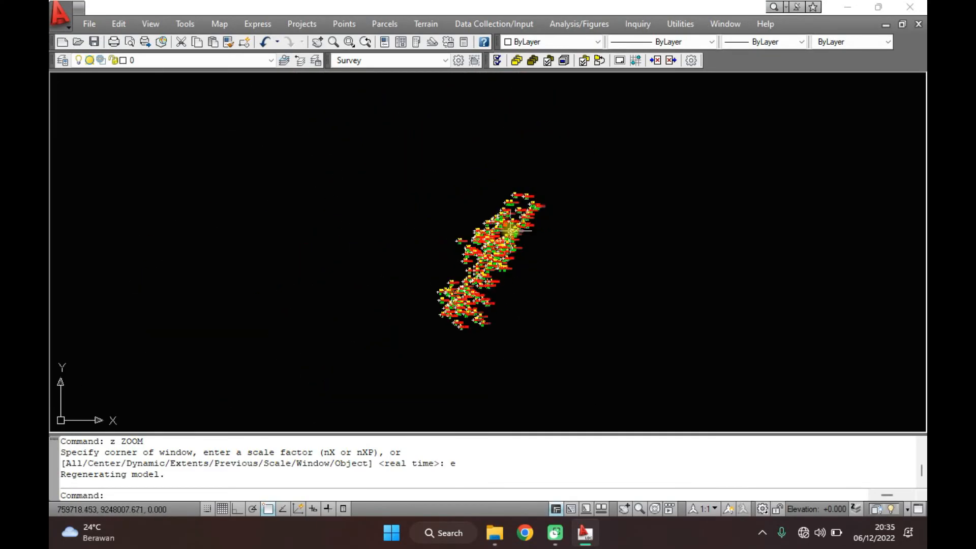
{"action": "scroll", "coordinate": [553, 217], "scroll_direction": "down", "scroll_amount": 8}
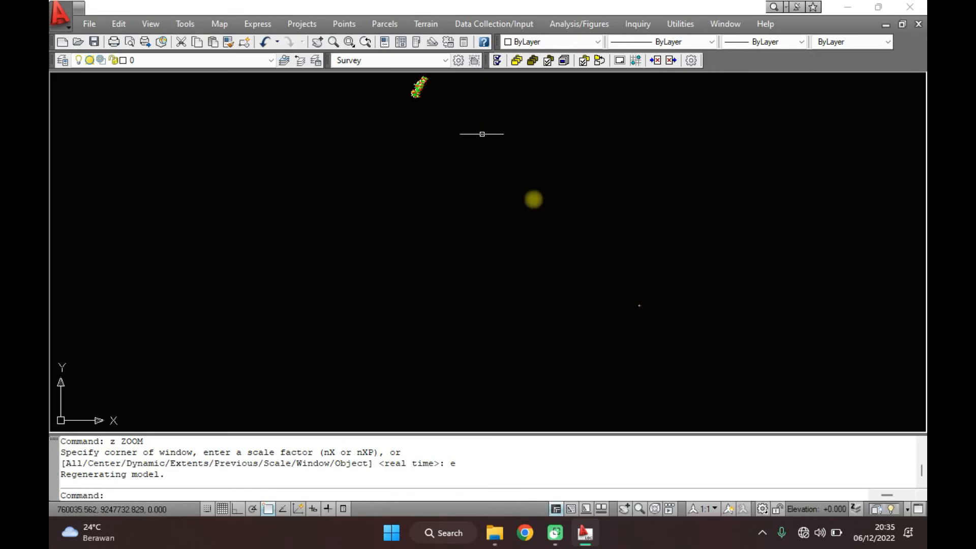
{"action": "scroll", "coordinate": [566, 235], "scroll_direction": "up", "scroll_amount": 5}
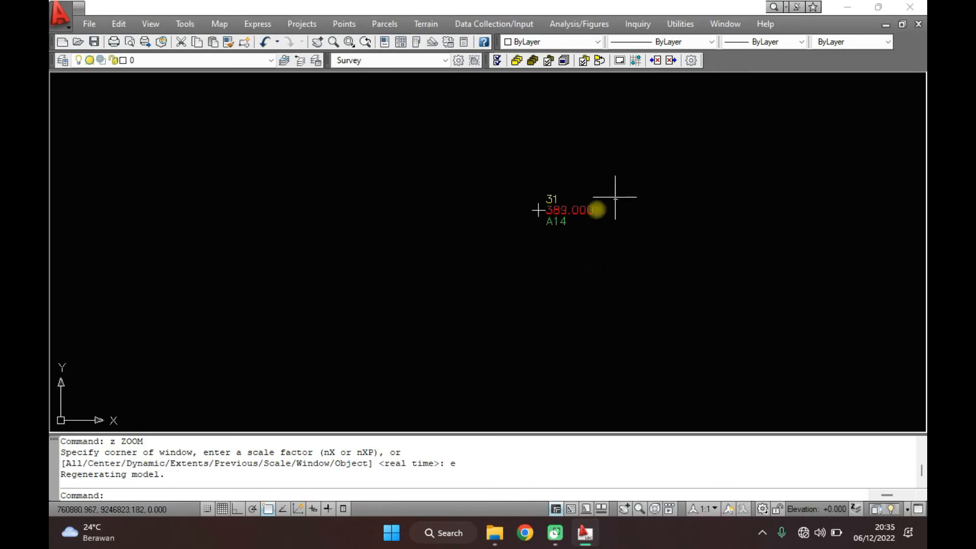
Step: Erase the isolated point 31 with description A14 from the project, using the Selection option
{"action": "left_click", "coordinate": [343, 23]}
{"action": "mouse_move", "coordinate": [407, 222]}
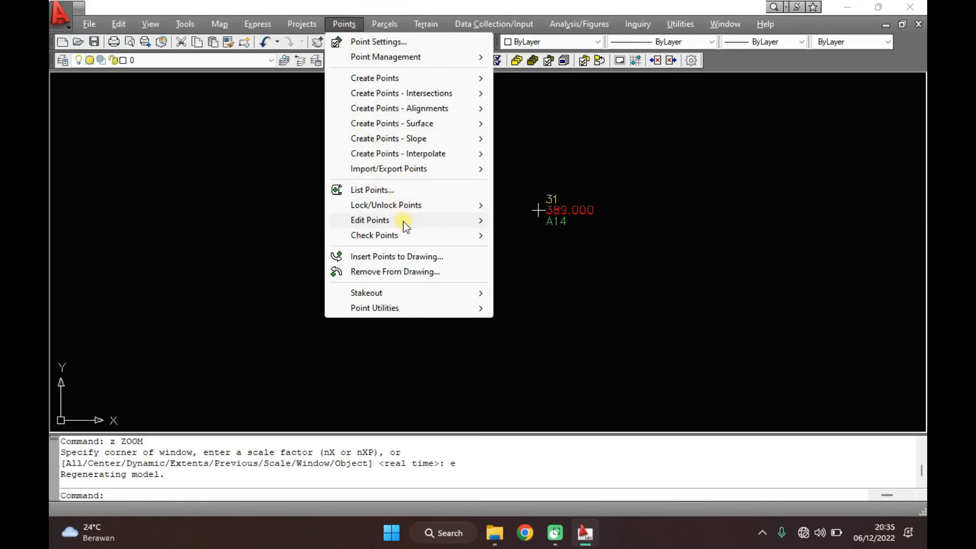
{"action": "left_click", "coordinate": [547, 331]}
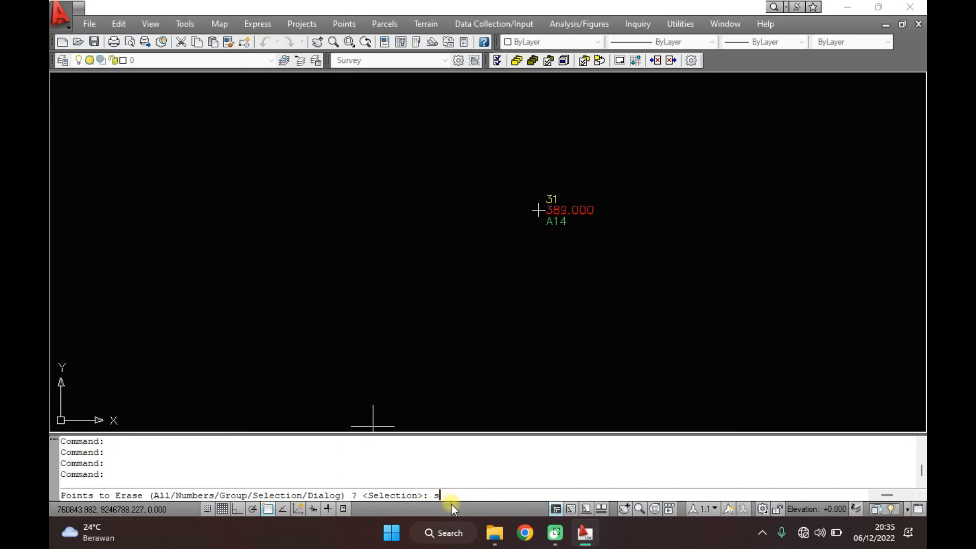
{"action": "key", "text": "Return"}
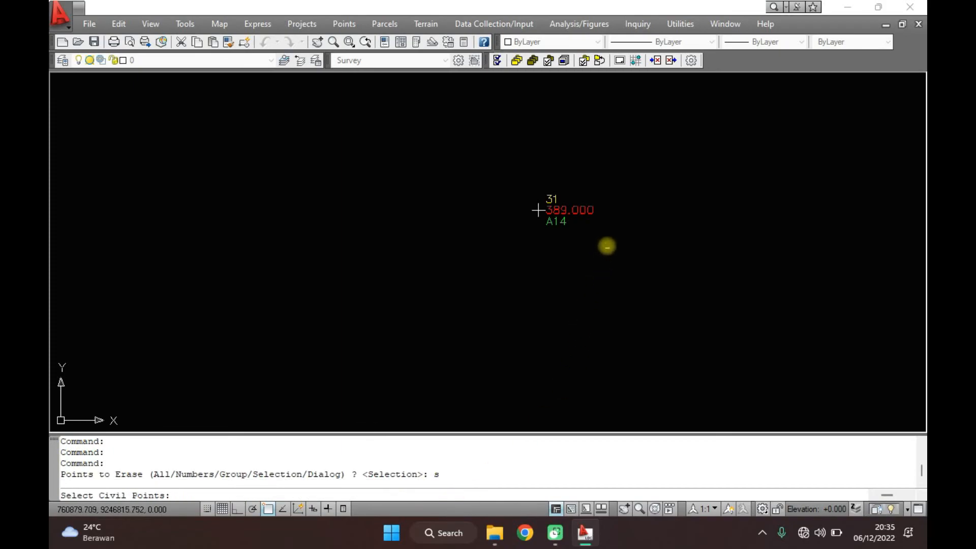
{"action": "left_click", "coordinate": [612, 246]}
{"action": "left_click", "coordinate": [470, 140]}
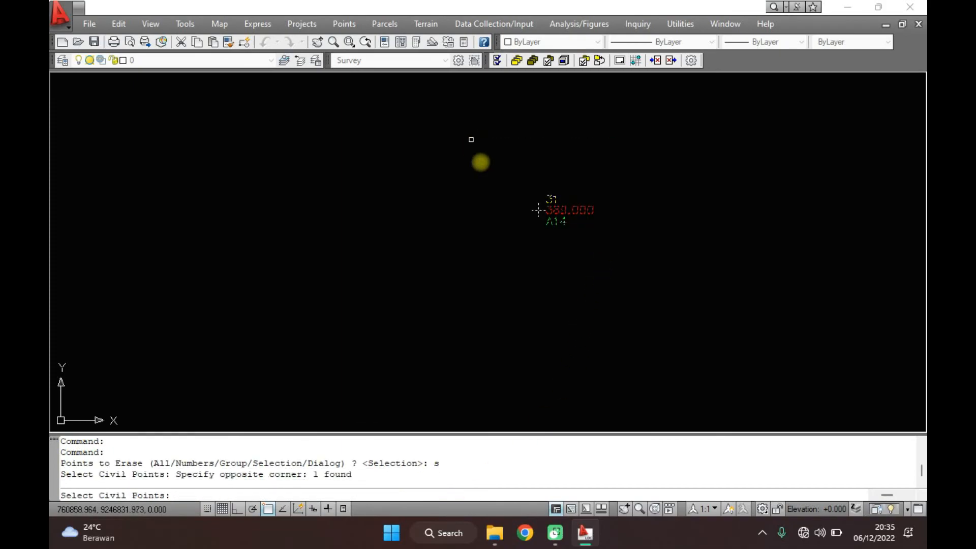
{"action": "key", "text": "Return"}
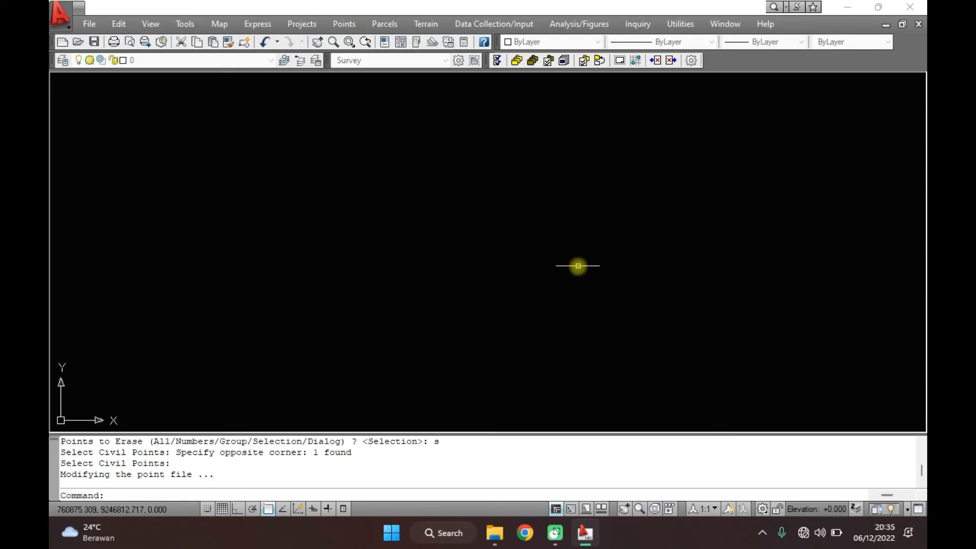
{"action": "key", "text": "Escape"}
{"action": "key", "text": "Escape"}
{"action": "key", "text": "Escape"}
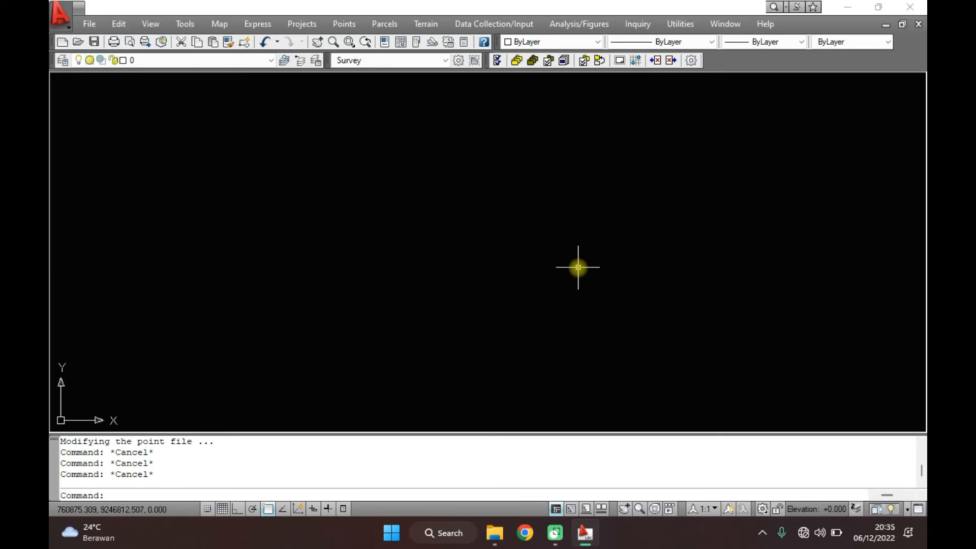
Step: Zoom to the extents of the remaining survey points
{"action": "key", "text": "Return"}
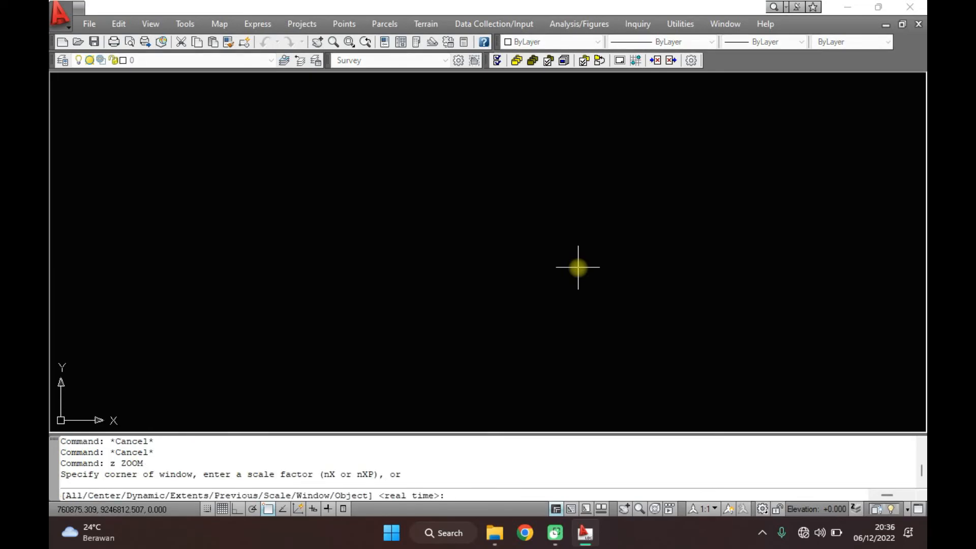
{"action": "type", "text": "e"}
{"action": "key", "text": "Return"}
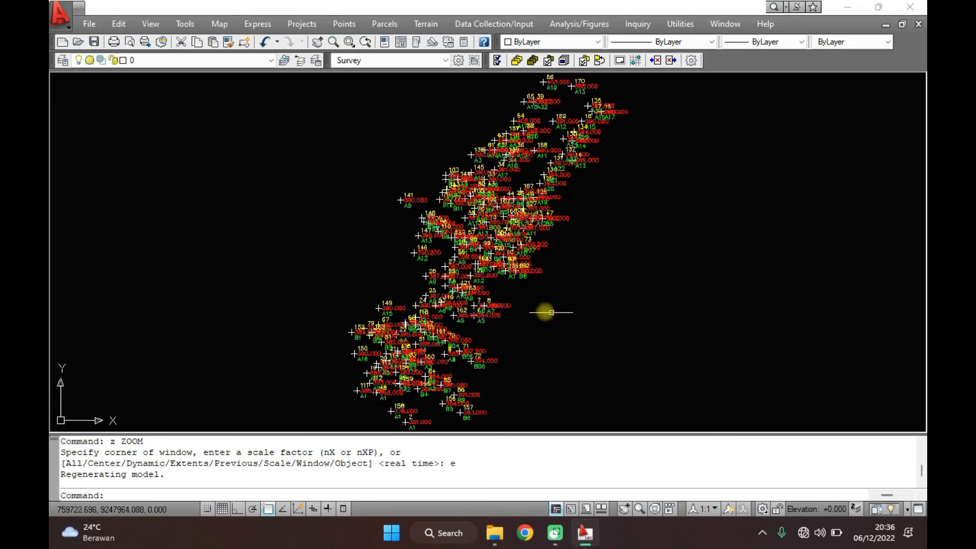
Step: Examine the overall point cluster and its southern end for remaining outliers and readability of the labels
{"action": "mouse_move", "coordinate": [554, 307]}
{"action": "middle_mouse_down"}
{"action": "mouse_move", "coordinate": [580, 269]}
{"action": "mouse_move", "coordinate": [570, 299]}
{"action": "middle_mouse_up"}
{"action": "scroll", "coordinate": [579, 269], "scroll_direction": "down", "scroll_amount": 4}
{"action": "scroll", "coordinate": [570, 299], "scroll_direction": "up", "scroll_amount": 3}
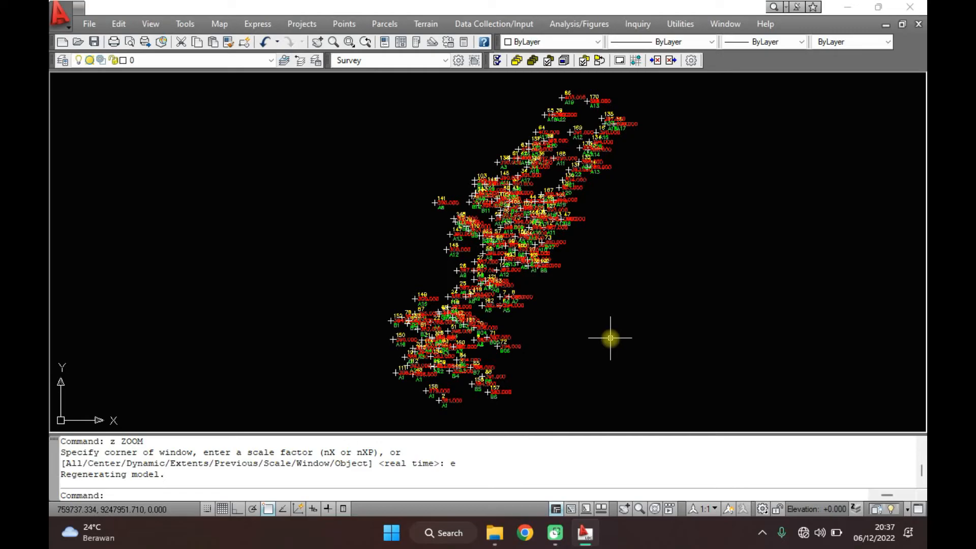
{"action": "scroll", "coordinate": [483, 375], "scroll_direction": "up", "scroll_amount": 3}
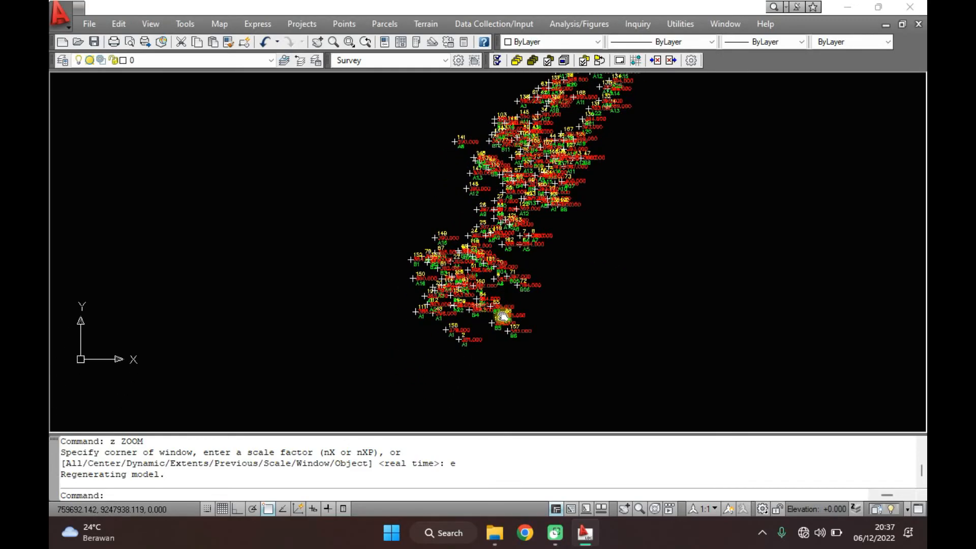
{"action": "scroll", "coordinate": [460, 341], "scroll_direction": "up", "scroll_amount": 1}
{"action": "scroll", "coordinate": [464, 331], "scroll_direction": "down", "scroll_amount": 1}
{"action": "scroll", "coordinate": [464, 334], "scroll_direction": "up", "scroll_amount": 1}
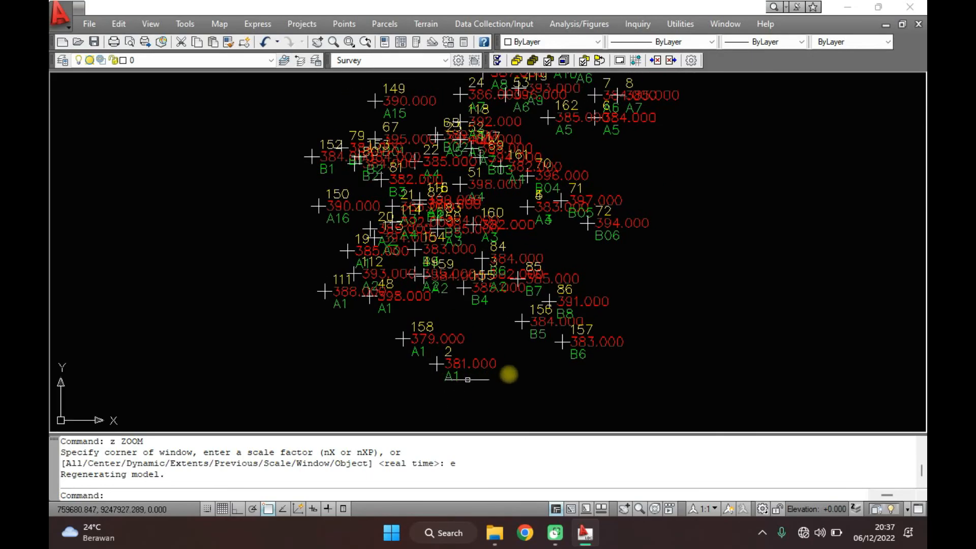
{"action": "middle_click_drag", "start_coordinate": [542, 363], "coordinate": [488, 385]}
{"action": "mouse_move", "coordinate": [527, 329]}
{"action": "middle_mouse_down"}
{"action": "mouse_move", "coordinate": [521, 348]}
{"action": "mouse_move", "coordinate": [649, 286]}
{"action": "mouse_move", "coordinate": [653, 293]}
{"action": "middle_mouse_up"}
{"action": "mouse_move", "coordinate": [476, 262]}
{"action": "middle_mouse_down"}
{"action": "mouse_move", "coordinate": [497, 300]}
{"action": "mouse_move", "coordinate": [416, 289]}
{"action": "mouse_move", "coordinate": [403, 312]}
{"action": "middle_mouse_up"}
{"action": "left_click", "coordinate": [398, 328]}
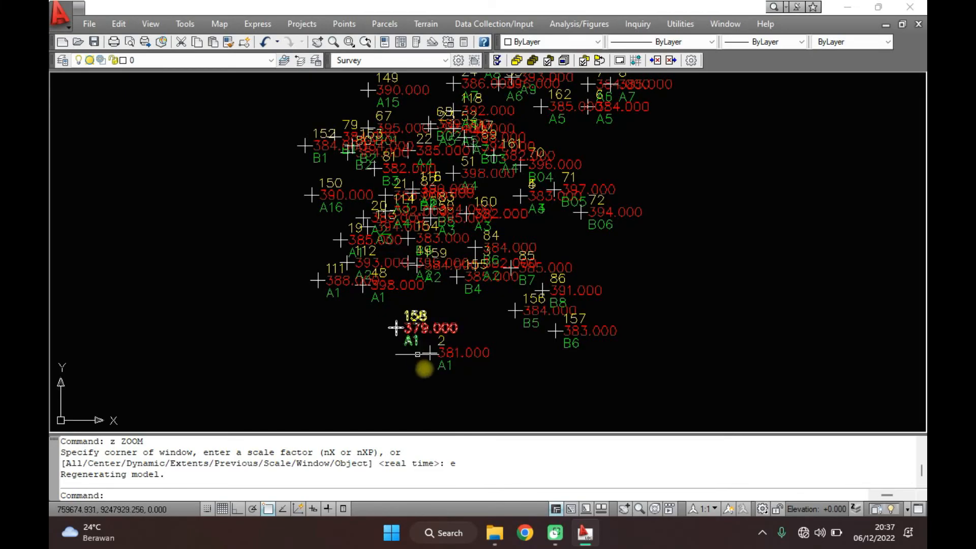
{"action": "left_click", "coordinate": [438, 356]}
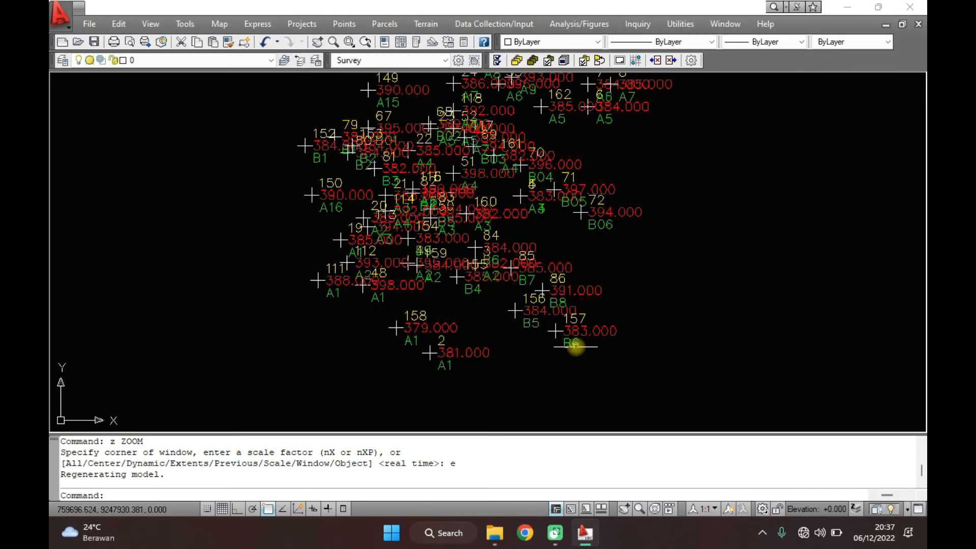
Step: Examine the northern, western and central survey points for stray positions and overlapping labels
{"action": "scroll", "coordinate": [612, 254], "scroll_direction": "down", "scroll_amount": 2}
{"action": "mouse_move", "coordinate": [612, 251]}
{"action": "middle_mouse_down"}
{"action": "mouse_move", "coordinate": [552, 310]}
{"action": "mouse_move", "coordinate": [552, 357]}
{"action": "middle_mouse_up"}
{"action": "middle_click_drag", "start_coordinate": [606, 275], "coordinate": [576, 343]}
{"action": "middle_click_drag", "start_coordinate": [606, 258], "coordinate": [594, 319]}
{"action": "scroll", "coordinate": [635, 196], "scroll_direction": "up", "scroll_amount": 3}
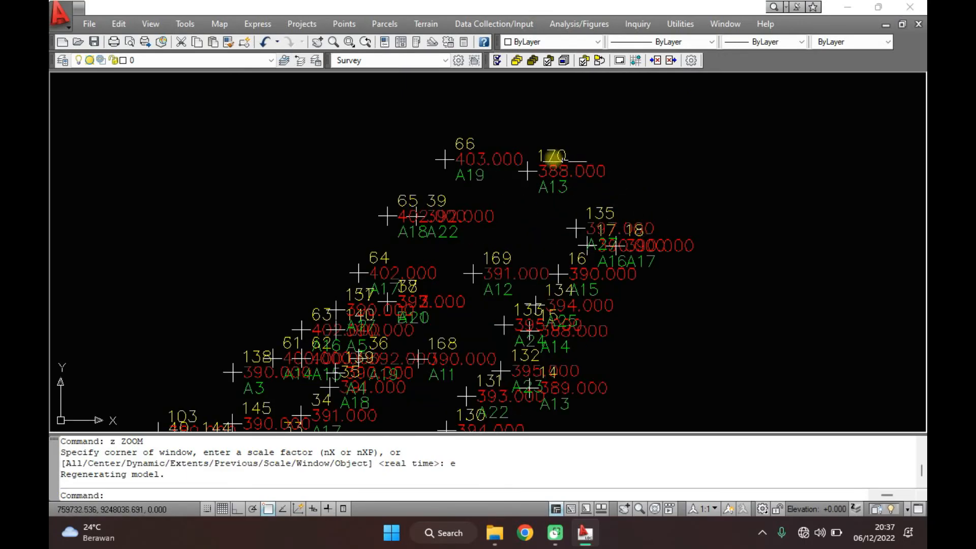
{"action": "mouse_move", "coordinate": [293, 369]}
{"action": "middle_mouse_down"}
{"action": "mouse_move", "coordinate": [440, 273]}
{"action": "mouse_move", "coordinate": [566, 163]}
{"action": "middle_mouse_up"}
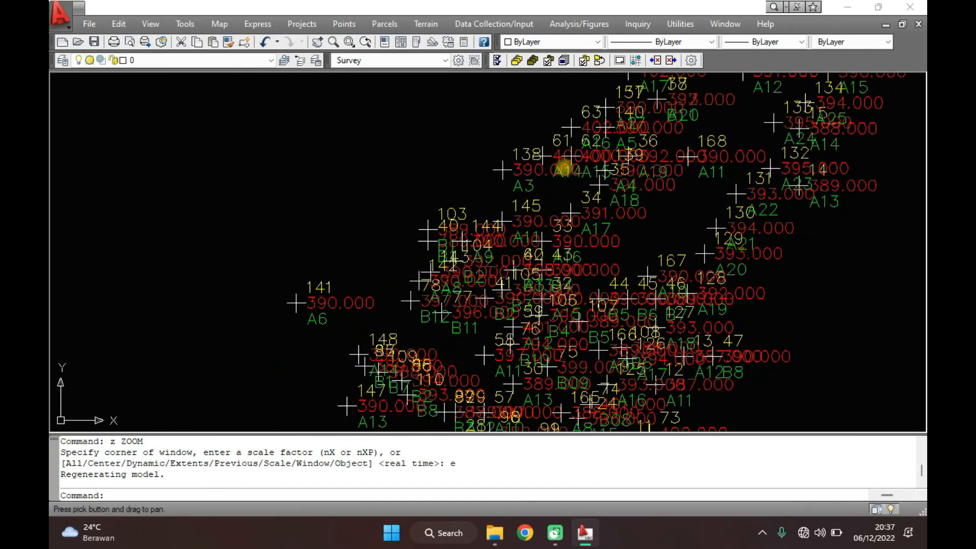
{"action": "middle_click_drag", "start_coordinate": [434, 304], "coordinate": [516, 171]}
{"action": "mouse_move", "coordinate": [464, 229]}
{"action": "middle_mouse_down"}
{"action": "mouse_move", "coordinate": [483, 225]}
{"action": "mouse_move", "coordinate": [492, 200]}
{"action": "middle_mouse_up"}
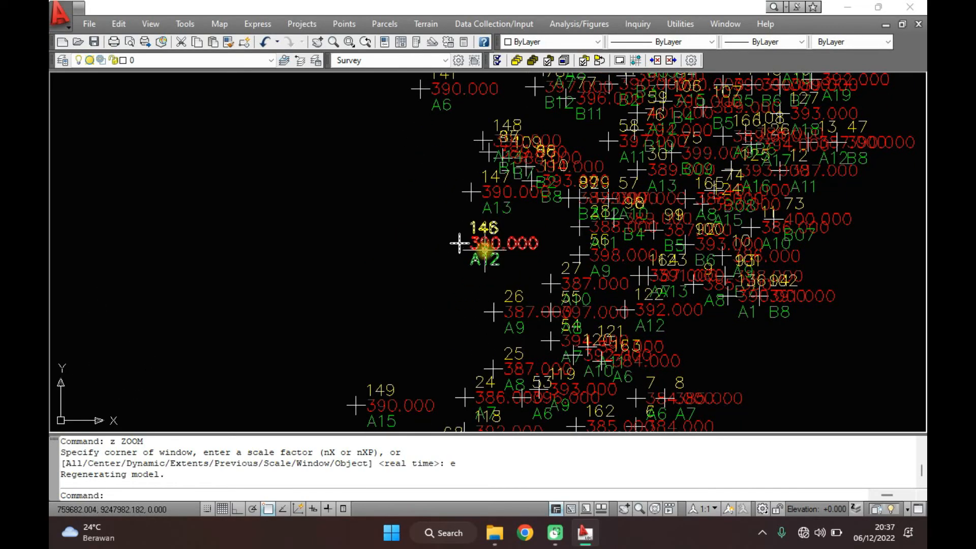
{"action": "scroll", "coordinate": [459, 243], "scroll_direction": "down", "scroll_amount": 2}
{"action": "middle_click_drag", "start_coordinate": [505, 268], "coordinate": [510, 215]}
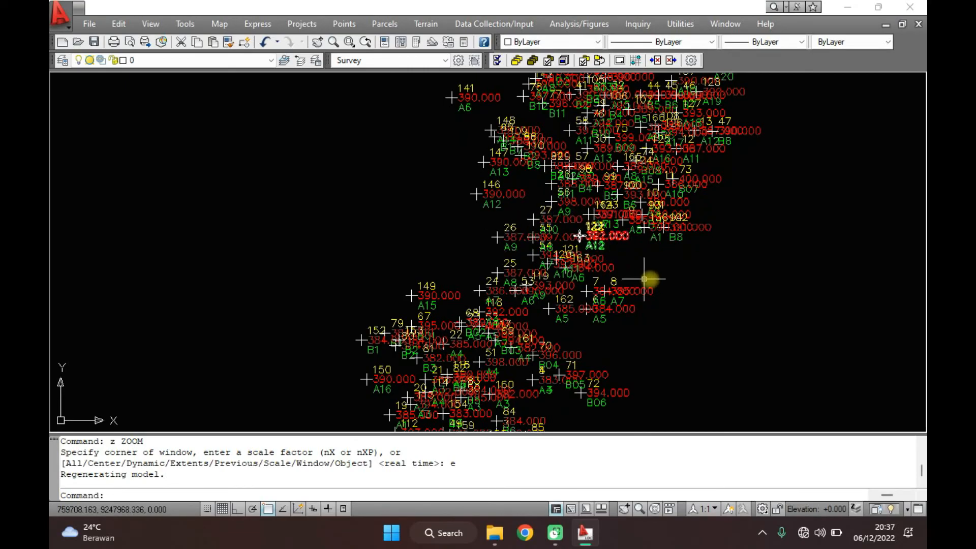
{"action": "middle_click_drag", "start_coordinate": [679, 279], "coordinate": [695, 167]}
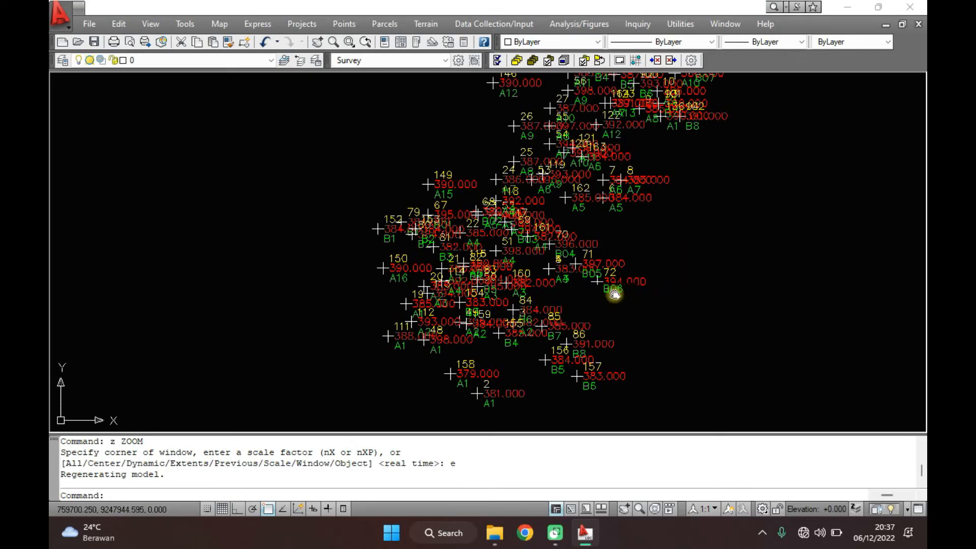
{"action": "middle_click_drag", "start_coordinate": [614, 297], "coordinate": [619, 257]}
{"action": "scroll", "coordinate": [508, 320], "scroll_direction": "up", "scroll_amount": 2}
{"action": "scroll", "coordinate": [509, 320], "scroll_direction": "up", "scroll_amount": 2}
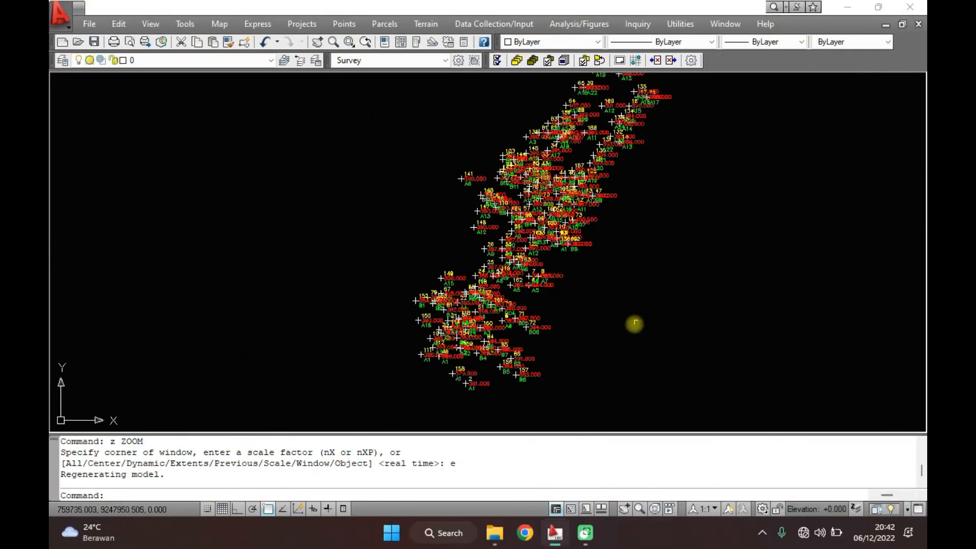
Step: Set the custom point marker size to 0.1 in absolute units in the point settings
{"action": "mouse_move", "coordinate": [634, 325]}
{"action": "middle_mouse_down"}
{"action": "mouse_move", "coordinate": [579, 306]}
{"action": "mouse_move", "coordinate": [583, 322]}
{"action": "middle_mouse_up"}
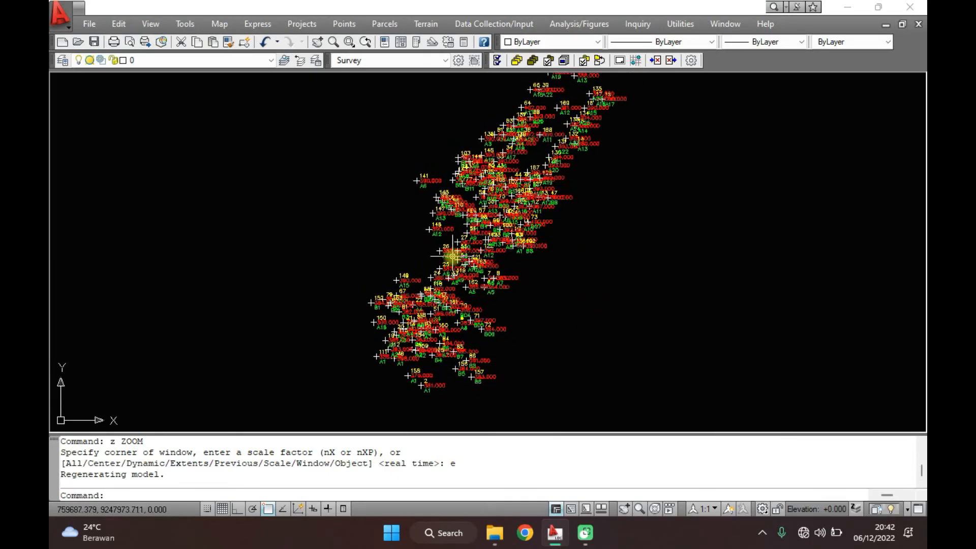
{"action": "left_click", "coordinate": [346, 26]}
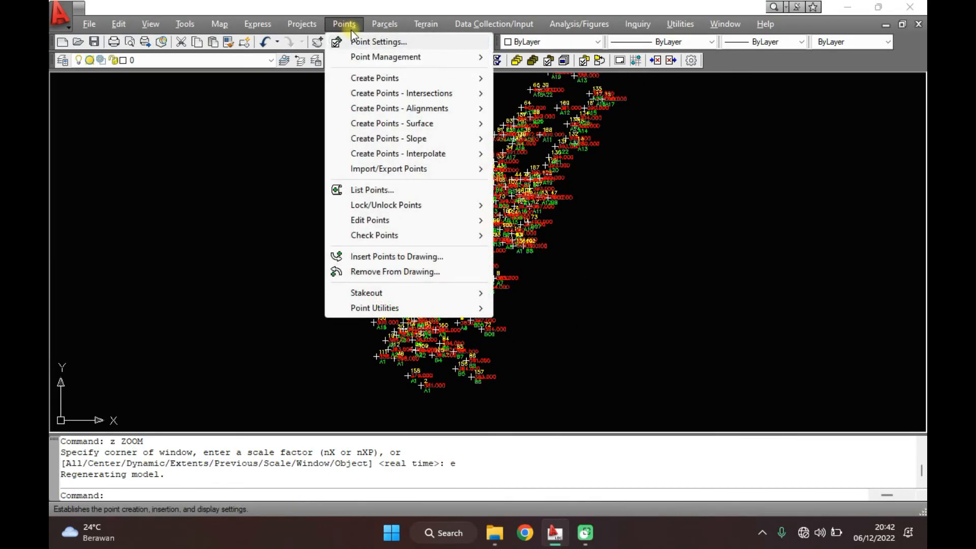
{"action": "left_click", "coordinate": [433, 44]}
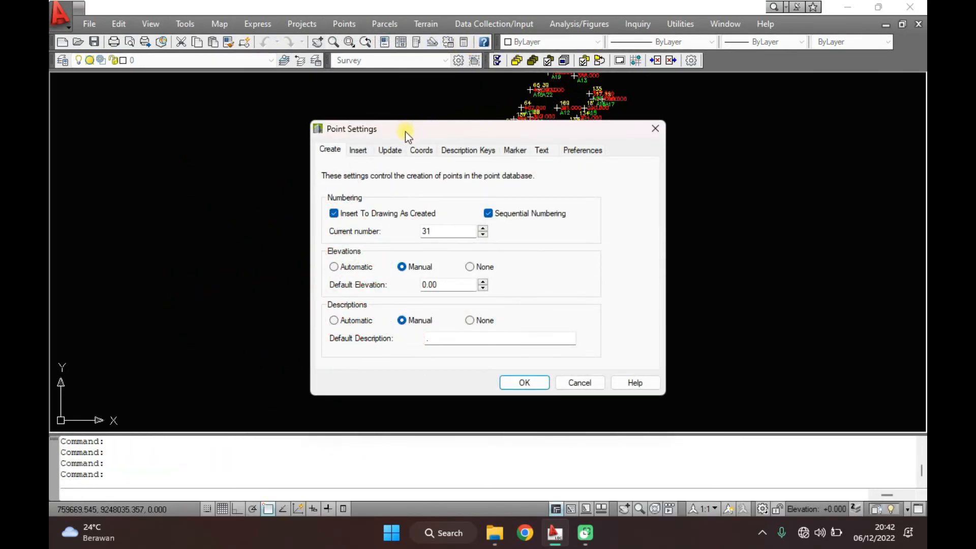
{"action": "left_click", "coordinate": [491, 150]}
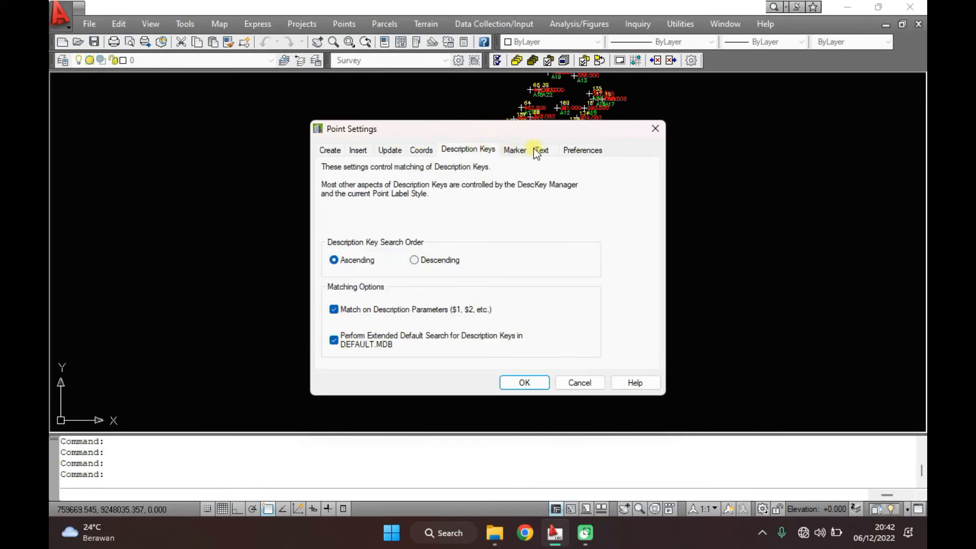
{"action": "left_click", "coordinate": [522, 149]}
{"action": "left_click_drag", "start_coordinate": [417, 329], "coordinate": [364, 327]}
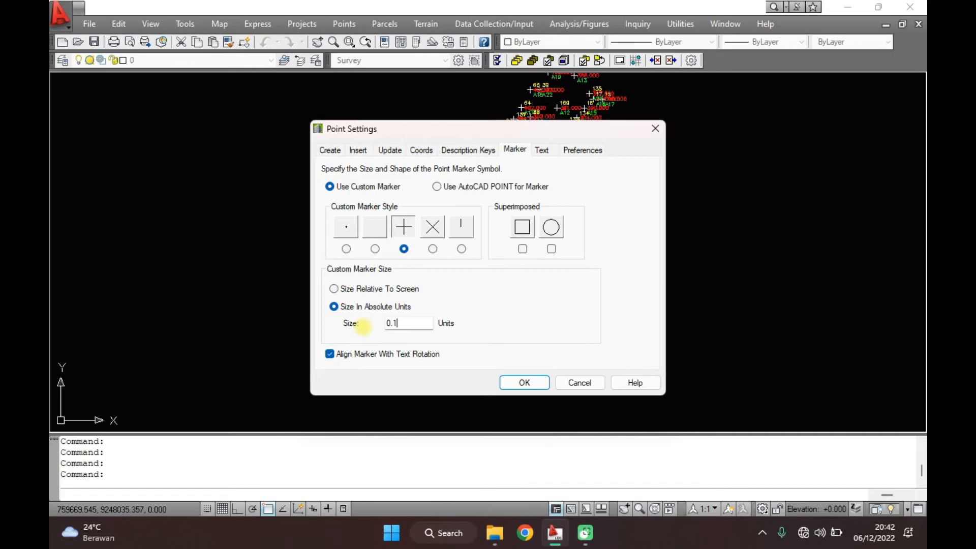
Step: Set the point text size to 0.3 units, hide the point numbers and accept the point settings
{"action": "left_click", "coordinate": [543, 149]}
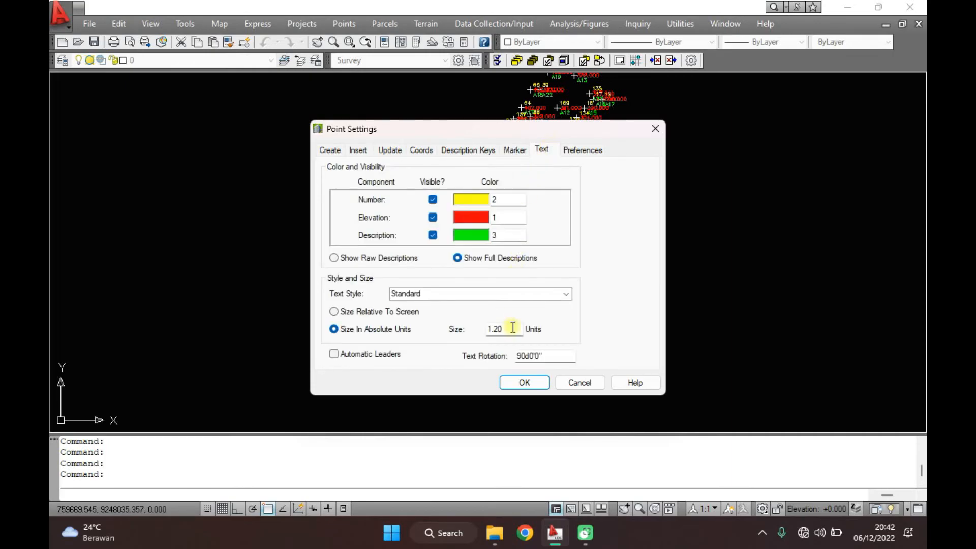
{"action": "left_click_drag", "start_coordinate": [516, 332], "coordinate": [442, 331]}
{"action": "type", "text": "0.3"}
{"action": "left_click", "coordinate": [434, 201]}
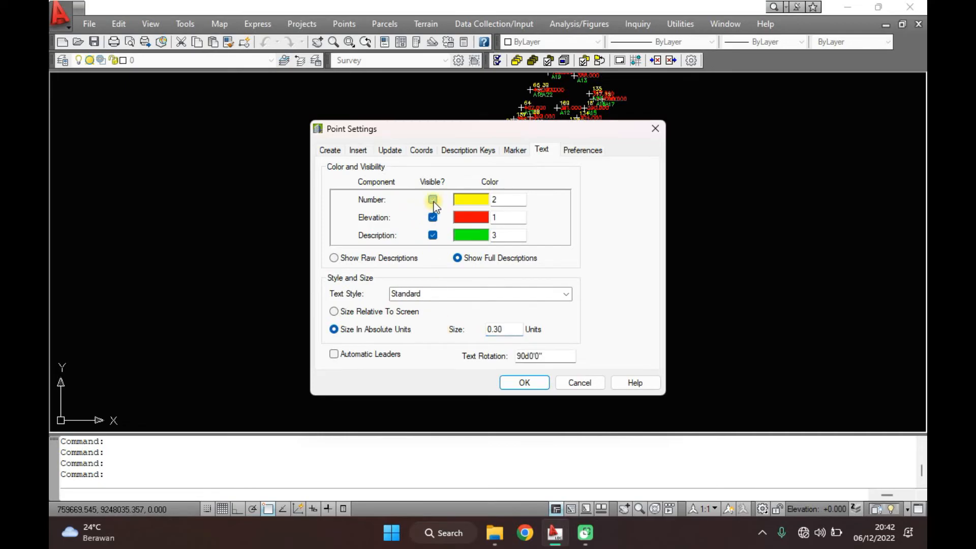
{"action": "left_click", "coordinate": [534, 386]}
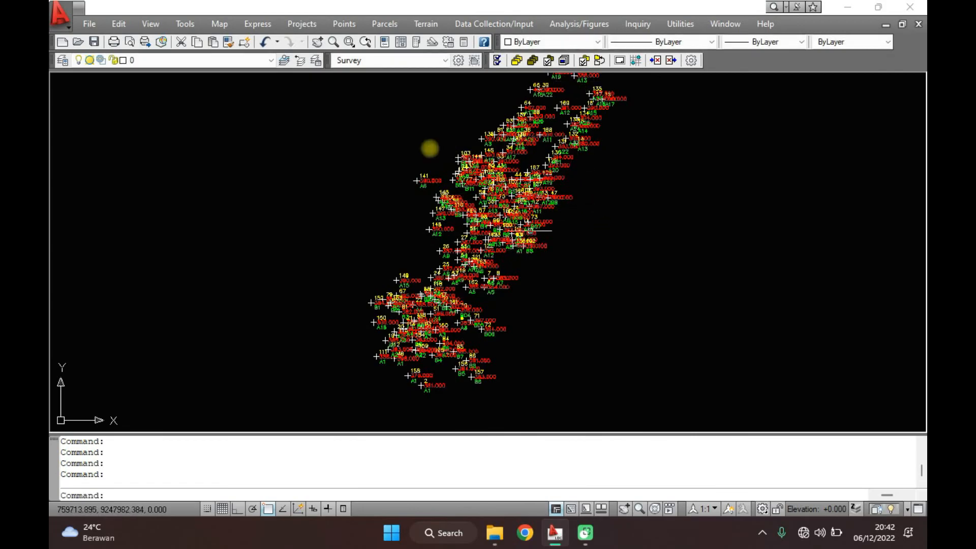
Step: Insert all project points into the drawing again so they use the new marker and text settings
{"action": "left_click", "coordinate": [344, 23]}
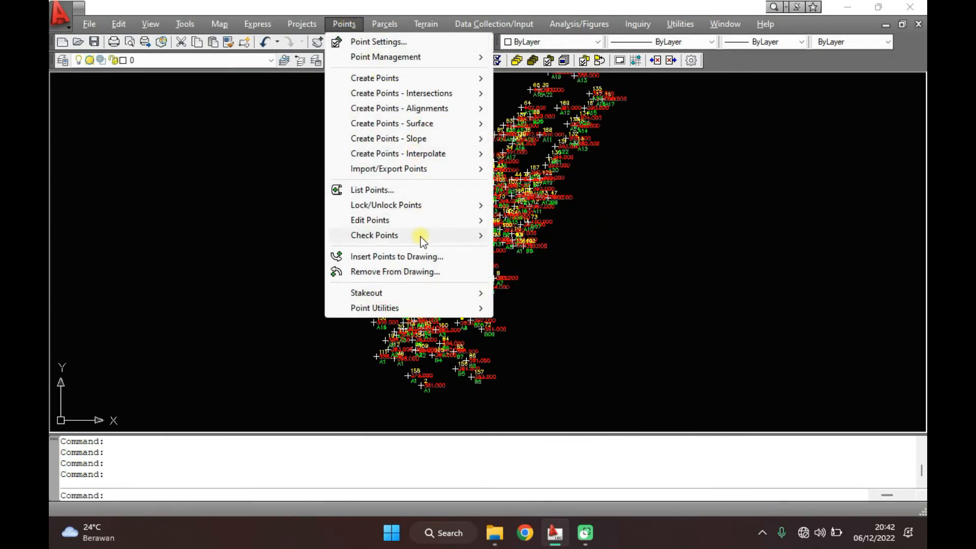
{"action": "left_click", "coordinate": [424, 256]}
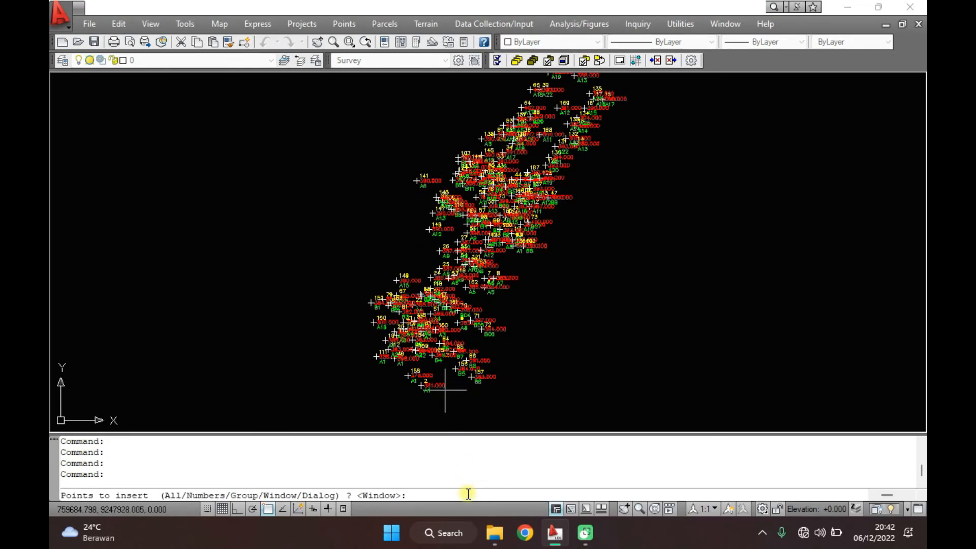
{"action": "type", "text": "a"}
{"action": "key", "text": "Return"}
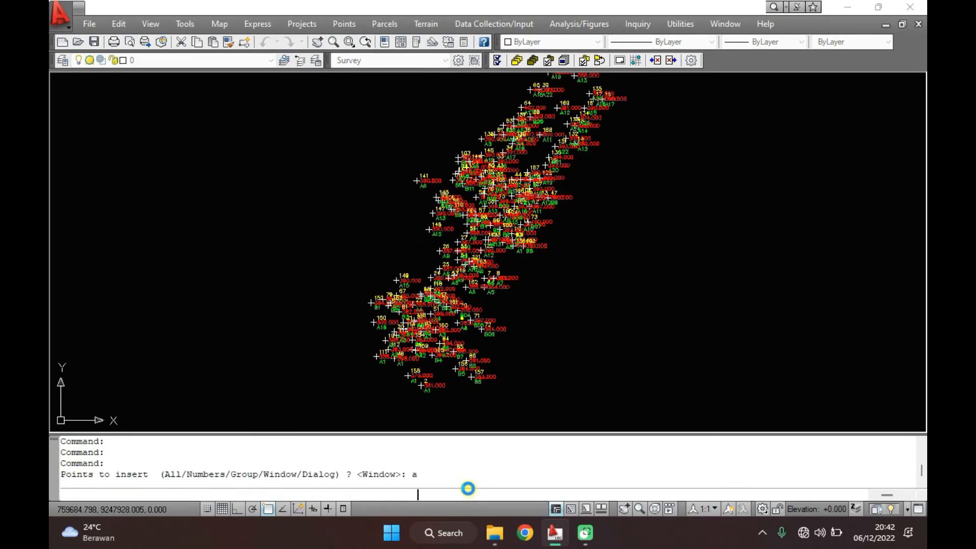
{"action": "left_click", "coordinate": [506, 286]}
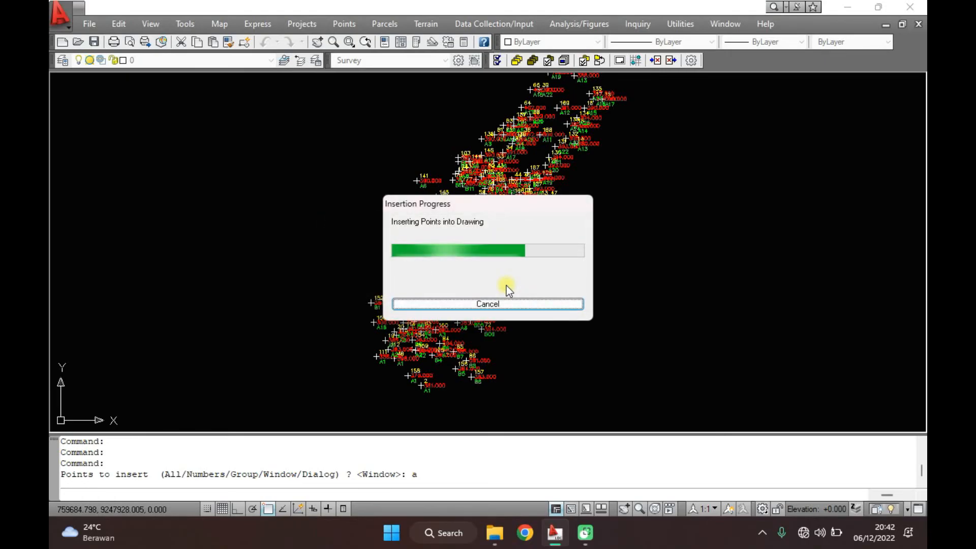
Step: Save the drawing and examine the resized labels of the southernmost points
{"action": "scroll", "coordinate": [484, 284], "scroll_direction": "up", "scroll_amount": 2}
{"action": "mouse_move", "coordinate": [485, 281]}
{"action": "middle_mouse_down"}
{"action": "mouse_move", "coordinate": [516, 277]}
{"action": "mouse_move", "coordinate": [539, 238]}
{"action": "middle_mouse_up"}
{"action": "middle_click_drag", "start_coordinate": [453, 334], "coordinate": [490, 277]}
{"action": "left_click", "coordinate": [93, 41]}
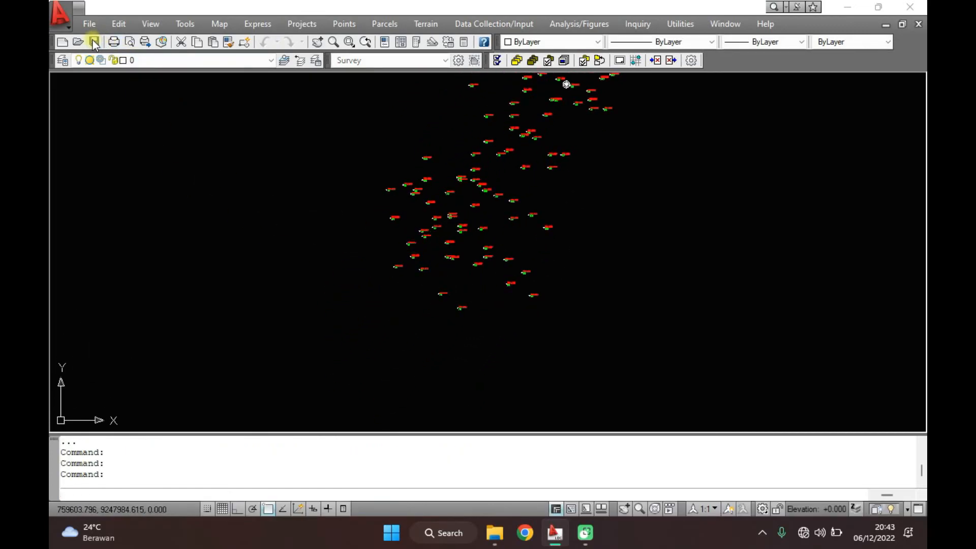
{"action": "scroll", "coordinate": [458, 315], "scroll_direction": "up", "scroll_amount": 8}
{"action": "scroll", "coordinate": [455, 319], "scroll_direction": "up", "scroll_amount": 2}
{"action": "middle_click_drag", "start_coordinate": [464, 333], "coordinate": [499, 272]}
{"action": "scroll", "coordinate": [493, 313], "scroll_direction": "down", "scroll_amount": 3}
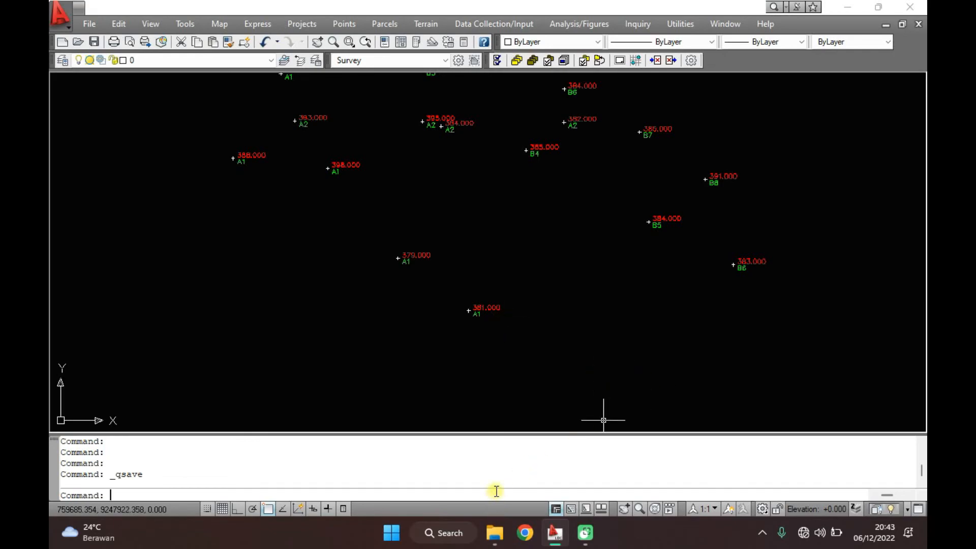
{"action": "key", "text": "Return"}
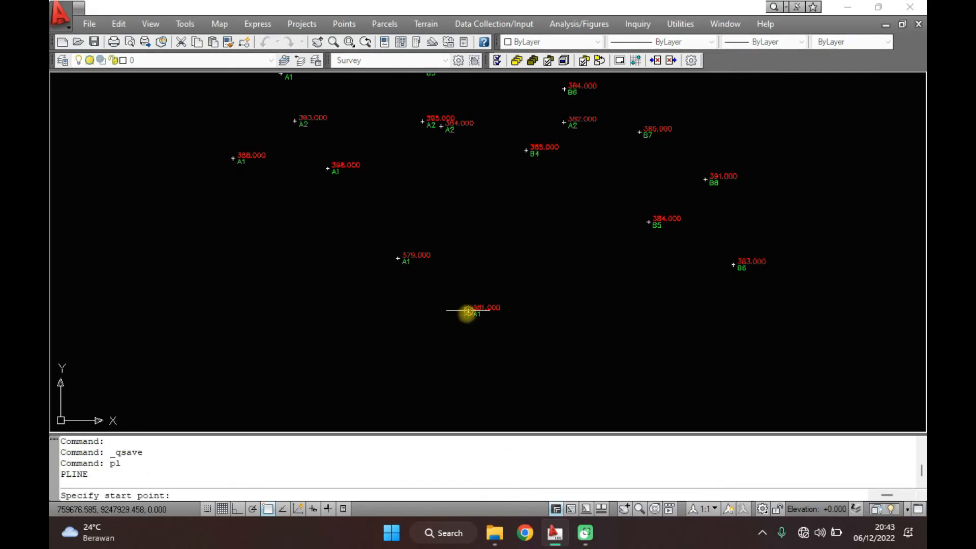
{"action": "left_click", "coordinate": [468, 310]}
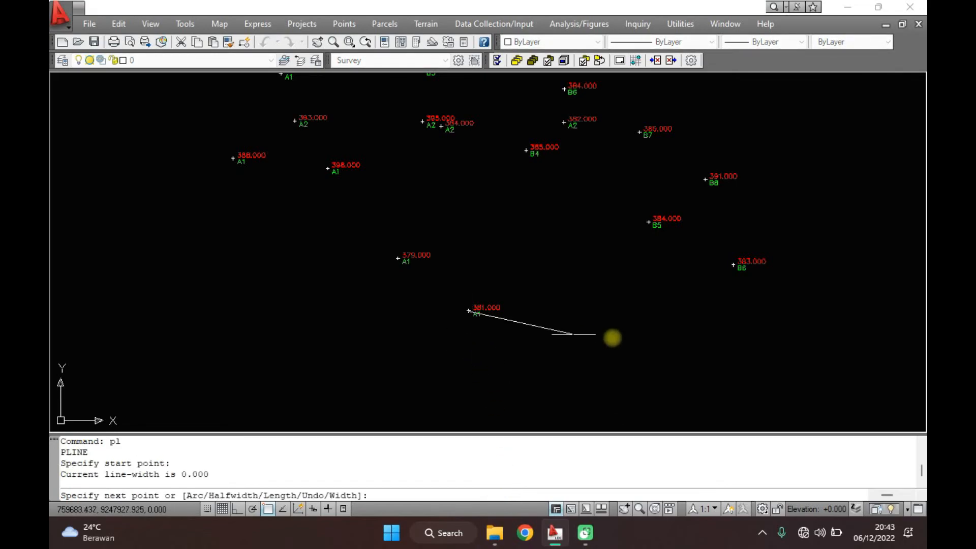
{"action": "key", "text": "Escape"}
{"action": "key", "text": "Escape"}
{"action": "key", "text": "Escape"}
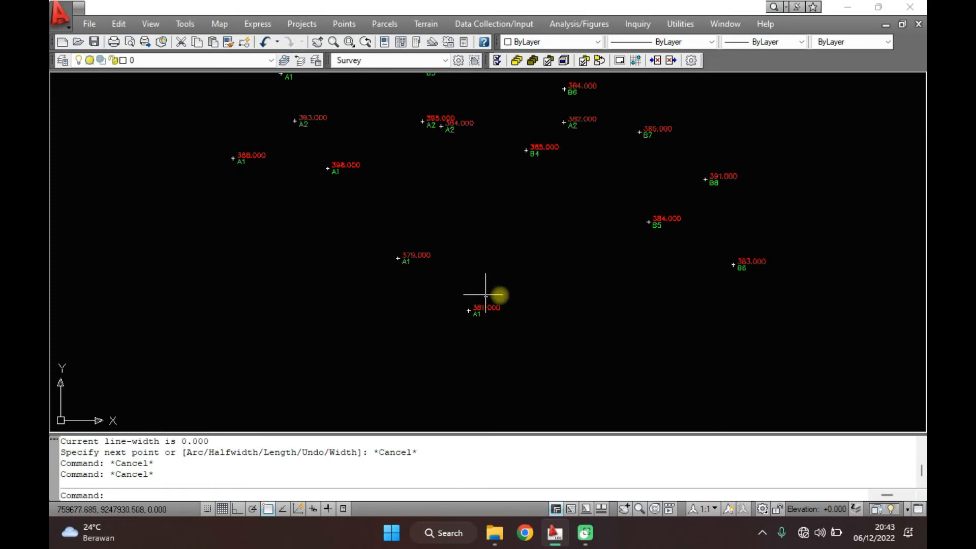
{"action": "left_click", "coordinate": [468, 310]}
{"action": "key", "text": "Escape"}
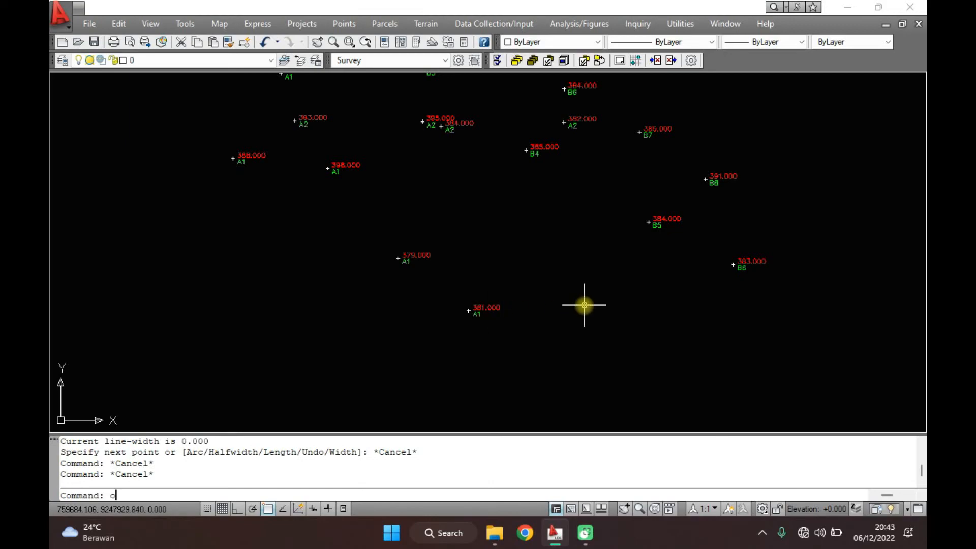
Step: Check the object snap settings and accept them with object snap on and only Node enabled
{"action": "type", "text": "os"}
{"action": "key", "text": "Return"}
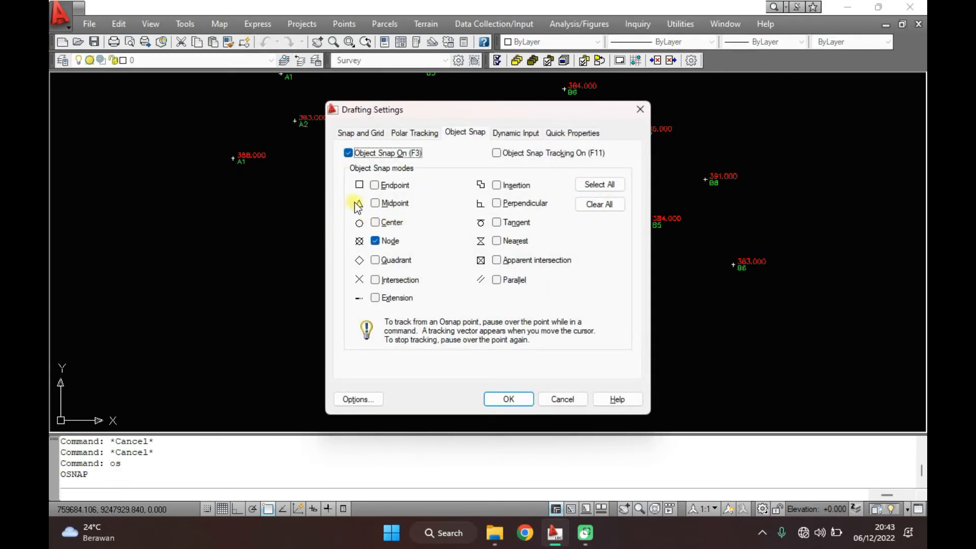
{"action": "left_click", "coordinate": [375, 241]}
{"action": "left_click", "coordinate": [508, 399]}
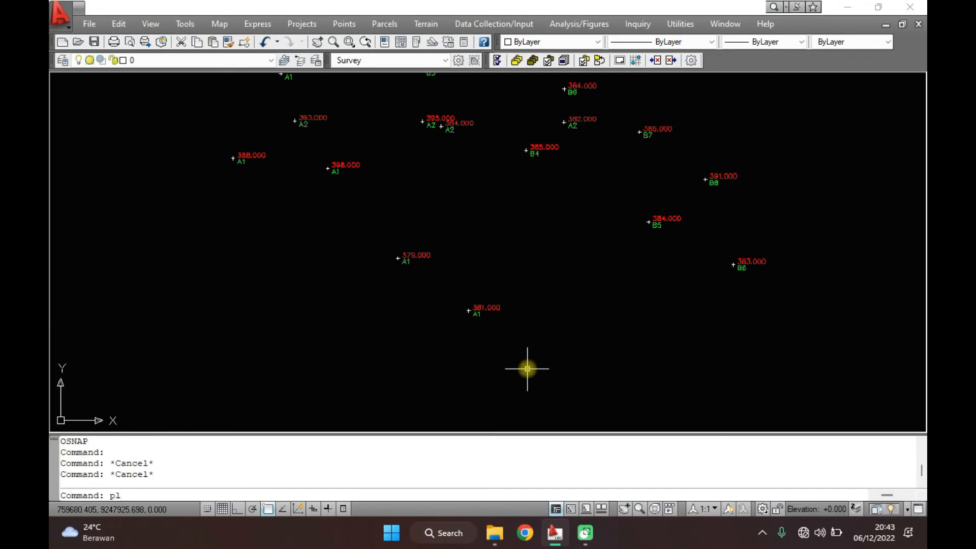
Step: Start a boundary polyline at the southernmost point A1 (381.000) and trace it through B6 (383.000) to B06 (394.000)
{"action": "type", "text": "pl"}
{"action": "key", "text": "Return"}
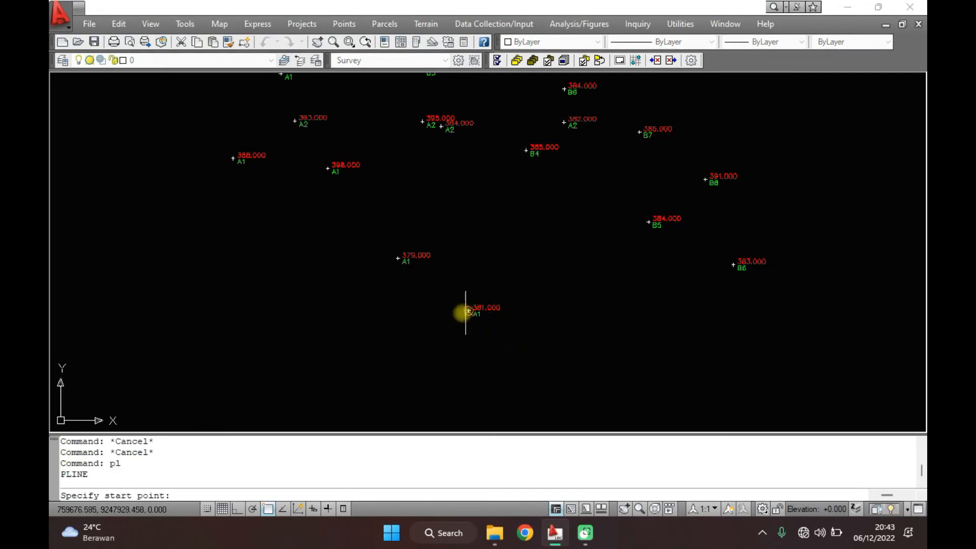
{"action": "left_click", "coordinate": [463, 312]}
{"action": "left_click", "coordinate": [741, 265]}
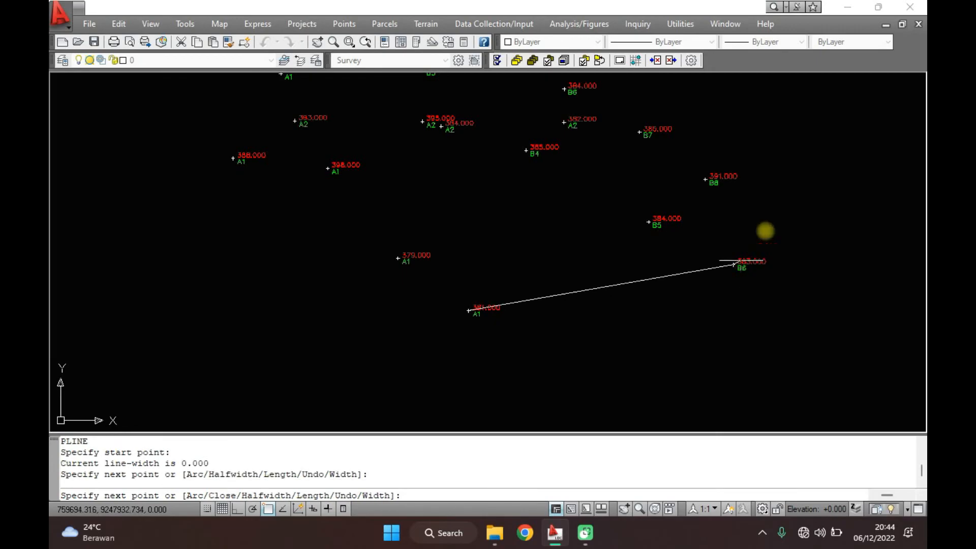
{"action": "middle_click_drag", "start_coordinate": [754, 234], "coordinate": [577, 401]}
{"action": "scroll", "coordinate": [579, 391], "scroll_direction": "down", "scroll_amount": 1}
{"action": "left_click", "coordinate": [609, 210]}
{"action": "middle_click_drag", "start_coordinate": [607, 210], "coordinate": [477, 427]}
Step: Continue the boundary polyline northward, snapping to the outermost points along the eastern edge of the survey
{"action": "left_click", "coordinate": [478, 364]}
{"action": "left_click", "coordinate": [532, 299]}
{"action": "left_click", "coordinate": [615, 257]}
{"action": "left_click", "coordinate": [612, 157]}
{"action": "left_click", "coordinate": [566, 320]}
{"action": "left_click", "coordinate": [608, 149]}
Step: Carry the boundary polyline around the northern end and down the northwestern edge through A14 (400.000) to A3 (390.000)
{"action": "middle_click_drag", "start_coordinate": [610, 147], "coordinate": [441, 366]}
{"action": "left_click", "coordinate": [391, 214]}
{"action": "left_click", "coordinate": [270, 197]}
{"action": "left_click", "coordinate": [185, 281]}
{"action": "left_click", "coordinate": [142, 364]}
{"action": "middle_click_drag", "start_coordinate": [142, 364], "coordinate": [350, 284]}
{"action": "left_click", "coordinate": [316, 340]}
{"action": "left_click", "coordinate": [267, 368]}
{"action": "left_click", "coordinate": [225, 412]}
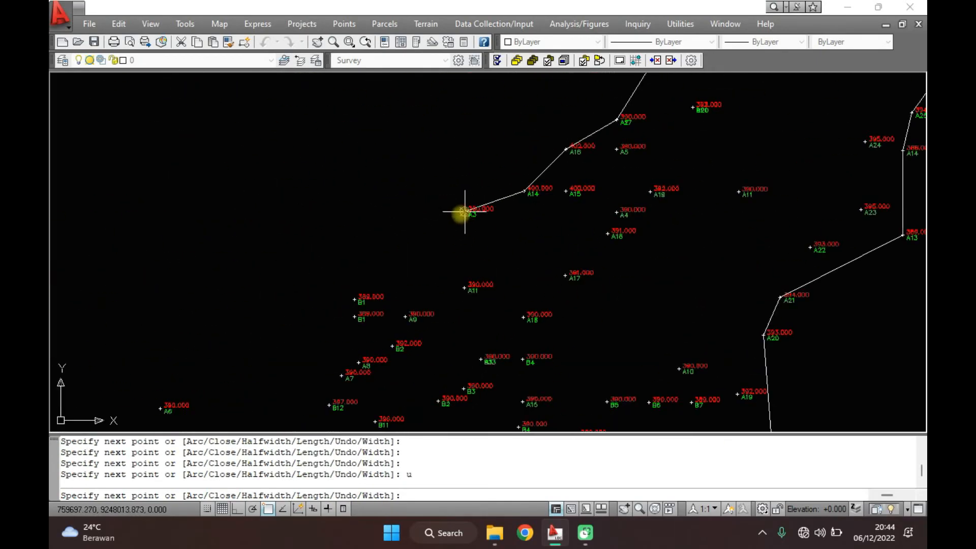
Step: Continue the boundary polyline from A3 (390.000) down the western edge, snapping to the outermost points through A15 and B01 to B1
{"action": "left_click", "coordinate": [329, 203]}
{"action": "middle_click_drag", "start_coordinate": [420, 361], "coordinate": [482, 229]}
{"action": "left_click", "coordinate": [449, 299]}
{"action": "middle_click_drag", "start_coordinate": [496, 399], "coordinate": [534, 120]}
{"action": "left_click", "coordinate": [331, 259]}
{"action": "middle_click_drag", "start_coordinate": [330, 330], "coordinate": [456, 165]}
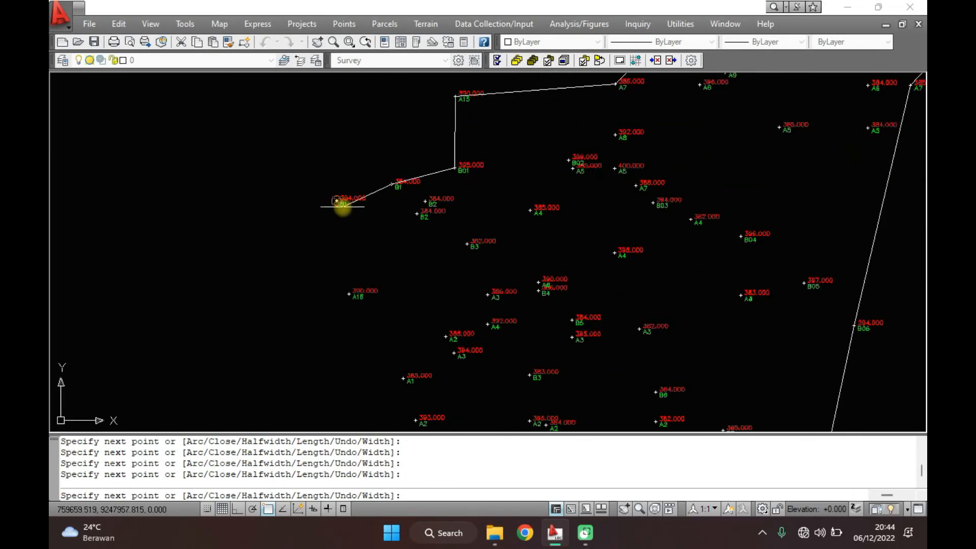
Step: Trace the boundary polyline through A1 (388.000) and A1 (379.000) back to its start at A1 (381.000), and end the command
{"action": "left_click", "coordinate": [346, 204]}
{"action": "left_click", "coordinate": [367, 176]}
{"action": "left_click", "coordinate": [518, 268]}
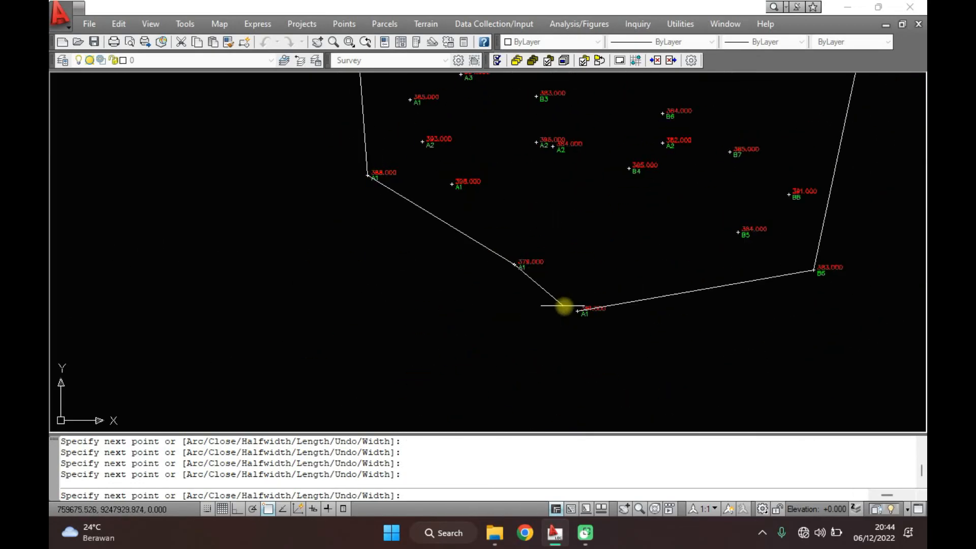
{"action": "left_click", "coordinate": [577, 311]}
{"action": "key", "text": "Escape"}
{"action": "key", "text": "Escape"}
{"action": "key", "text": "Escape"}
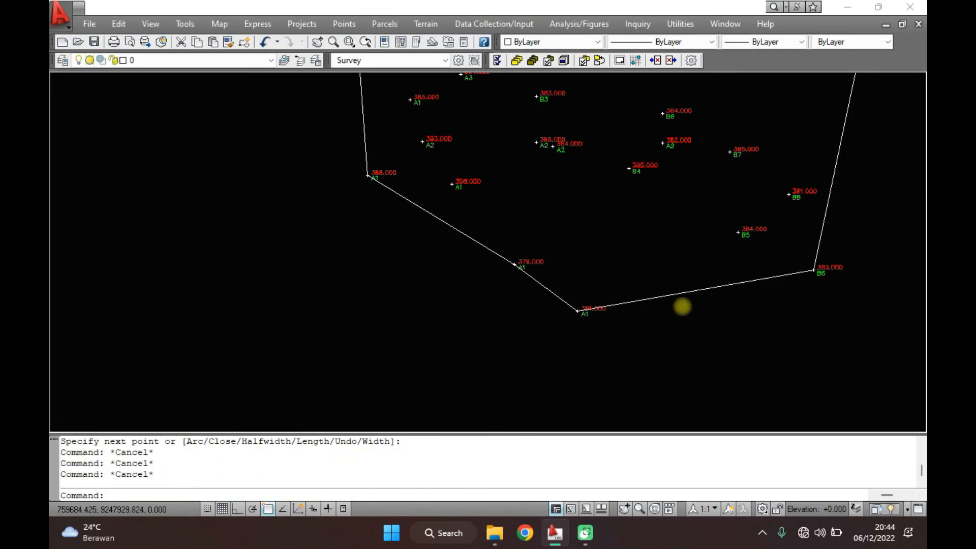
Step: Set the color of the boundary polyline to Cyan and deselect it
{"action": "scroll", "coordinate": [593, 315], "scroll_direction": "down", "scroll_amount": 2}
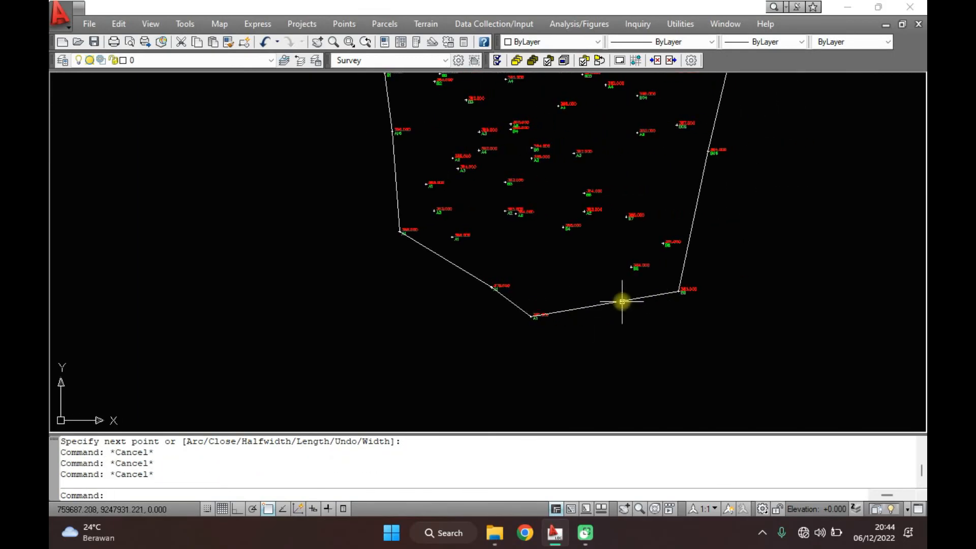
{"action": "middle_click_drag", "start_coordinate": [621, 302], "coordinate": [552, 323]}
{"action": "left_click", "coordinate": [552, 323]}
{"action": "mouse_move", "coordinate": [610, 234]}
{"action": "middle_mouse_down"}
{"action": "mouse_move", "coordinate": [557, 263]}
{"action": "mouse_move", "coordinate": [536, 299]}
{"action": "middle_mouse_up"}
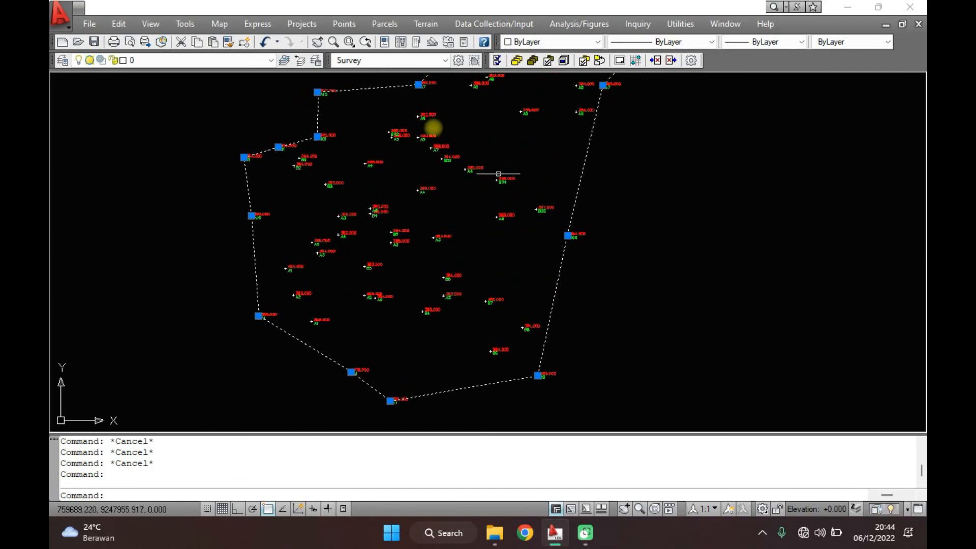
{"action": "left_click", "coordinate": [588, 43]}
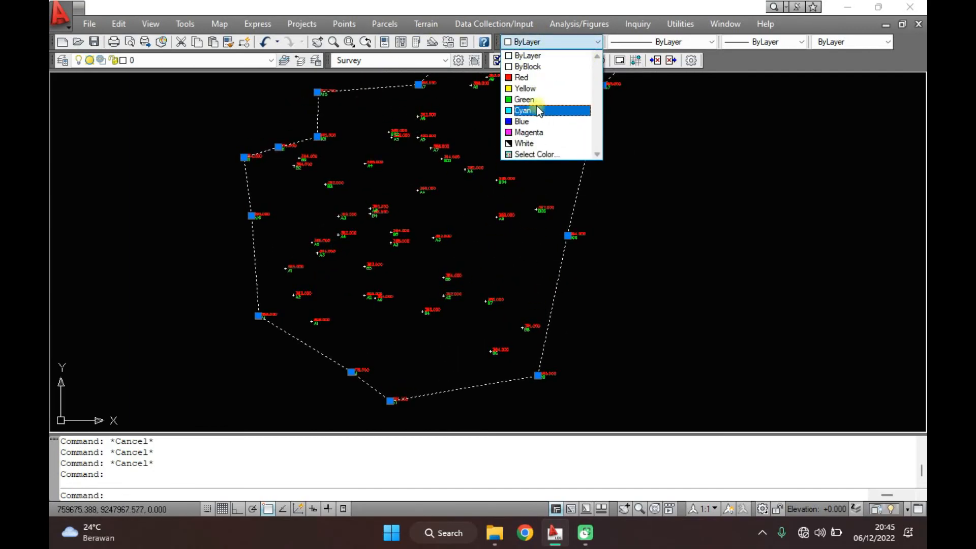
{"action": "left_click", "coordinate": [536, 109]}
{"action": "key", "text": "Escape"}
{"action": "key", "text": "Escape"}
Step: Review the whole boundary and list the properties of the cyan boundary polyline
{"action": "mouse_move", "coordinate": [548, 278]}
{"action": "middle_mouse_down"}
{"action": "mouse_move", "coordinate": [524, 218]}
{"action": "mouse_move", "coordinate": [547, 303]}
{"action": "middle_mouse_up"}
{"action": "scroll", "coordinate": [555, 215], "scroll_direction": "down", "scroll_amount": 4}
{"action": "scroll", "coordinate": [554, 255], "scroll_direction": "down", "scroll_amount": 2}
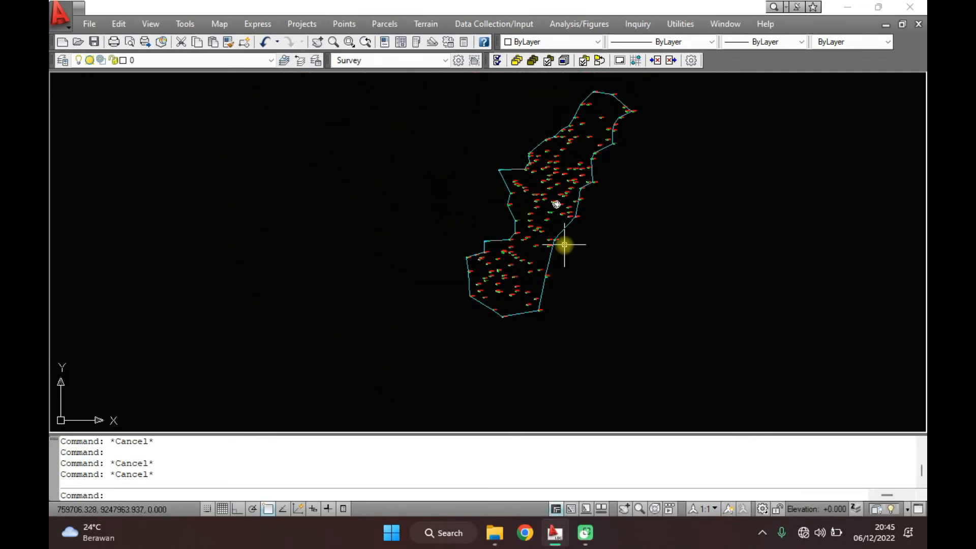
{"action": "middle_click_drag", "start_coordinate": [564, 244], "coordinate": [562, 278]}
{"action": "scroll", "coordinate": [521, 330], "scroll_direction": "up", "scroll_amount": 5}
{"action": "scroll", "coordinate": [567, 334], "scroll_direction": "up", "scroll_amount": 2}
{"action": "middle_click_drag", "start_coordinate": [568, 333], "coordinate": [601, 243]}
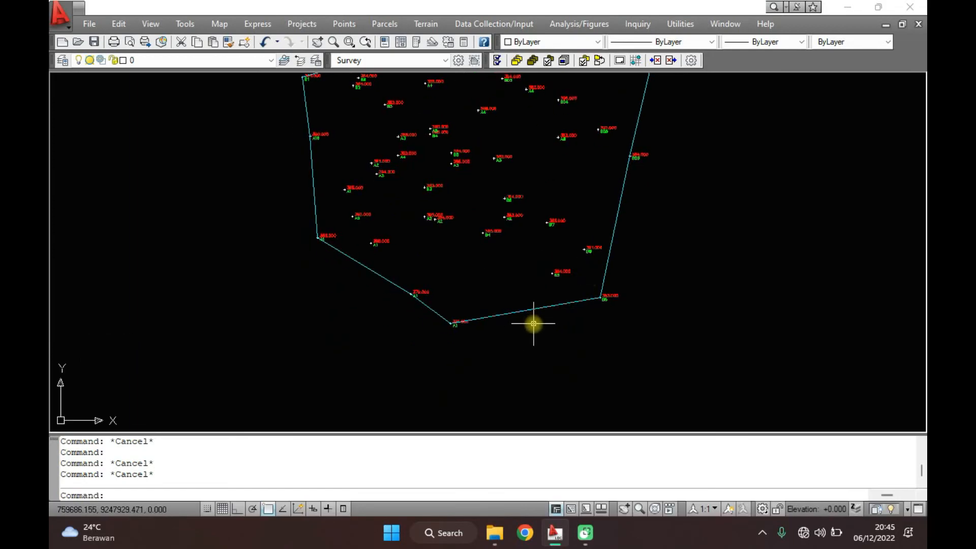
{"action": "left_click", "coordinate": [533, 322]}
{"action": "left_click", "coordinate": [514, 314]}
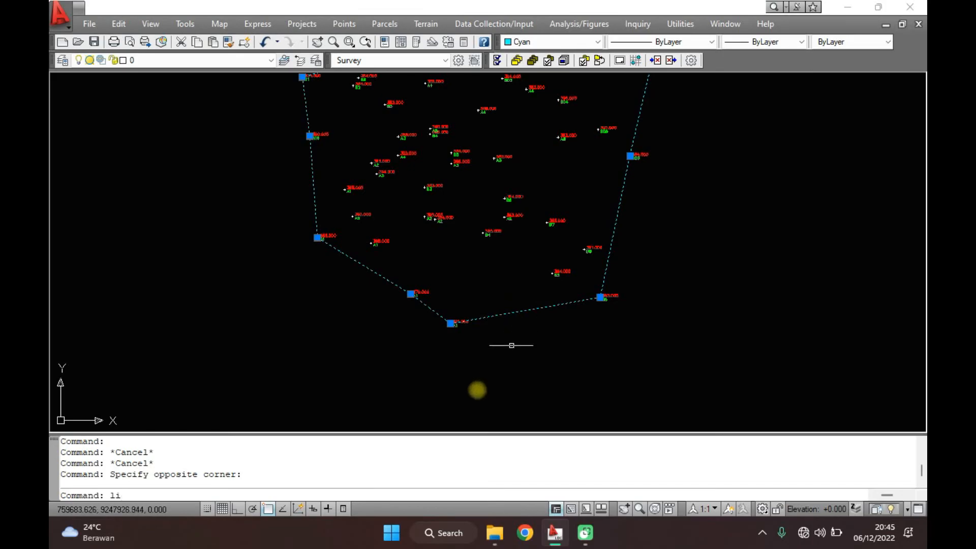
{"action": "key", "text": "Return"}
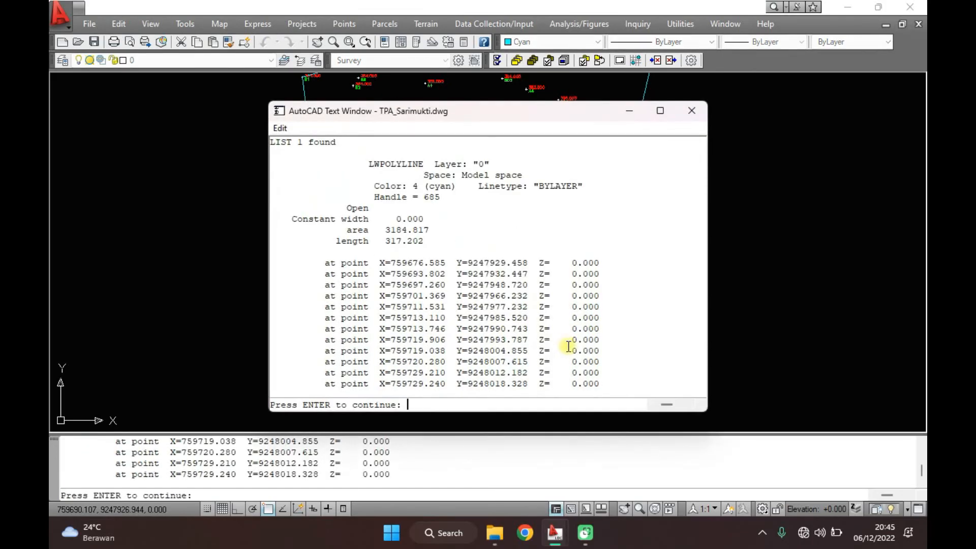
Step: Highlight the boundary's area value in the property listing and close the text window
{"action": "left_click_drag", "start_coordinate": [429, 230], "coordinate": [382, 231]}
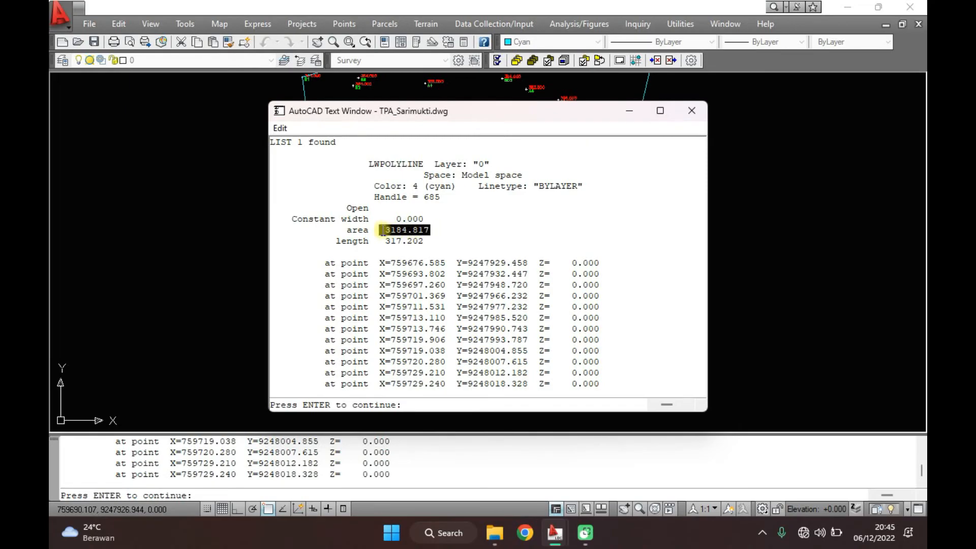
{"action": "left_click", "coordinate": [402, 230]}
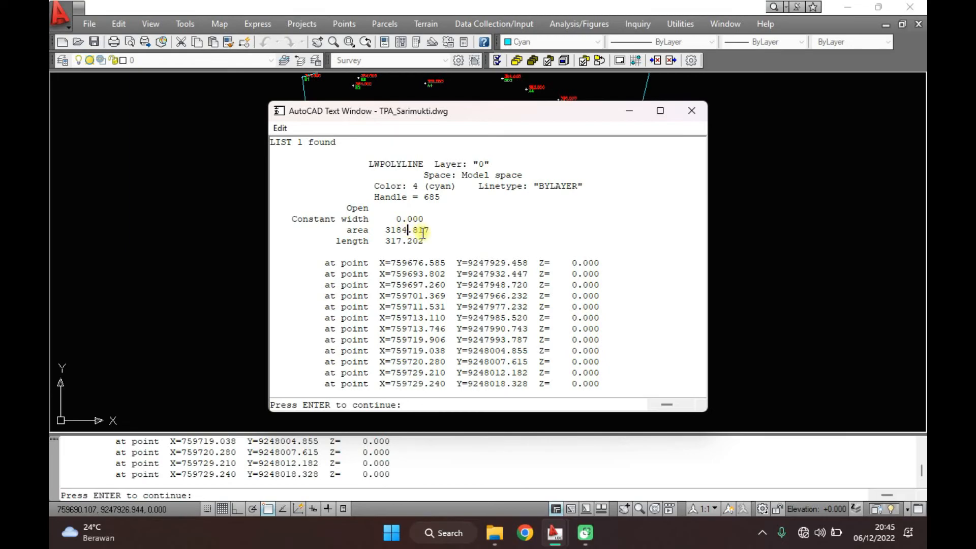
{"action": "left_click_drag", "start_coordinate": [409, 230], "coordinate": [387, 230]}
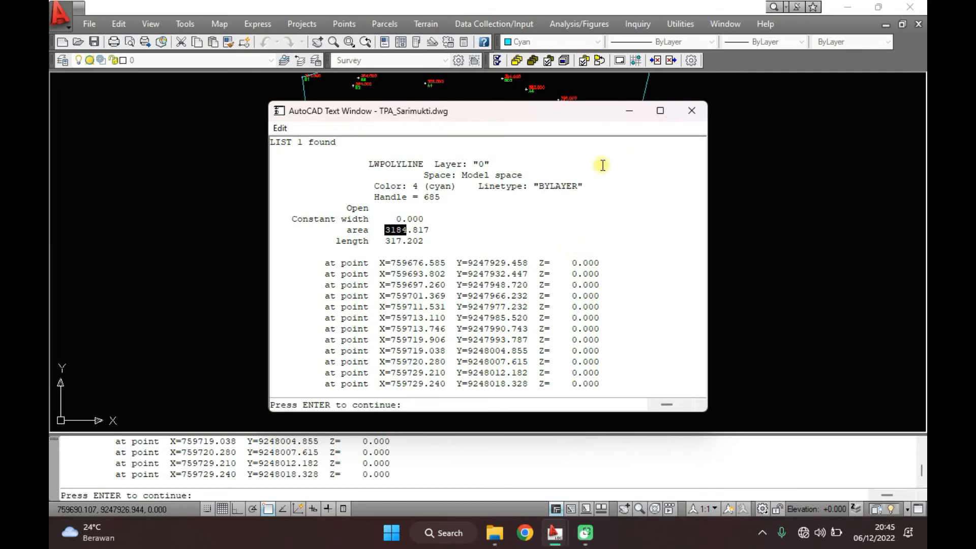
{"action": "left_click", "coordinate": [690, 116]}
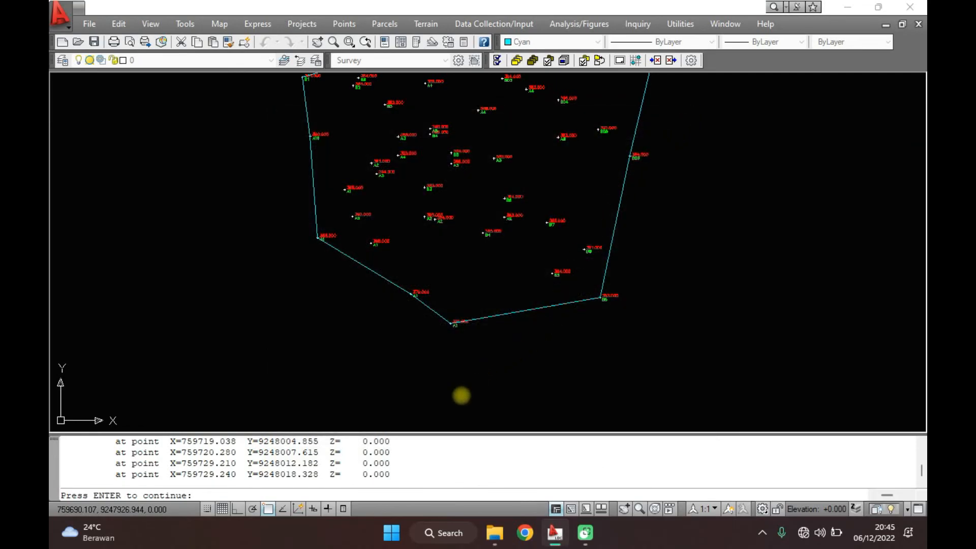
{"action": "key", "text": "Escape"}
{"action": "key", "text": "Escape"}
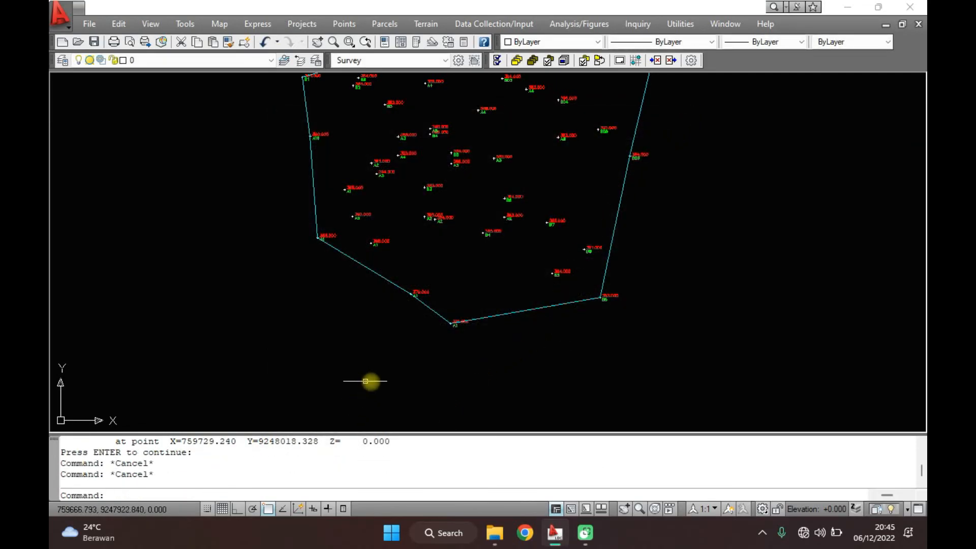
Step: Examine how the boundary polyline runs along the survey's outer points, especially around the southern corner A1 (381.000)
{"action": "scroll", "coordinate": [461, 351], "scroll_direction": "up", "scroll_amount": 3}
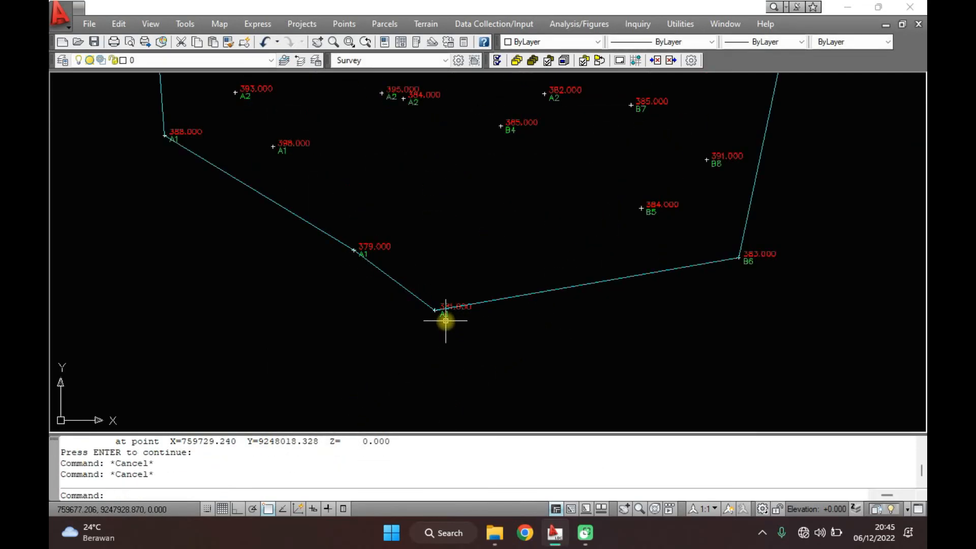
{"action": "scroll", "coordinate": [503, 330], "scroll_direction": "up", "scroll_amount": 1}
{"action": "scroll", "coordinate": [513, 335], "scroll_direction": "down", "scroll_amount": 5}
{"action": "scroll", "coordinate": [526, 375], "scroll_direction": "up", "scroll_amount": 1}
{"action": "scroll", "coordinate": [531, 351], "scroll_direction": "down", "scroll_amount": 1}
{"action": "scroll", "coordinate": [506, 384], "scroll_direction": "up", "scroll_amount": 5}
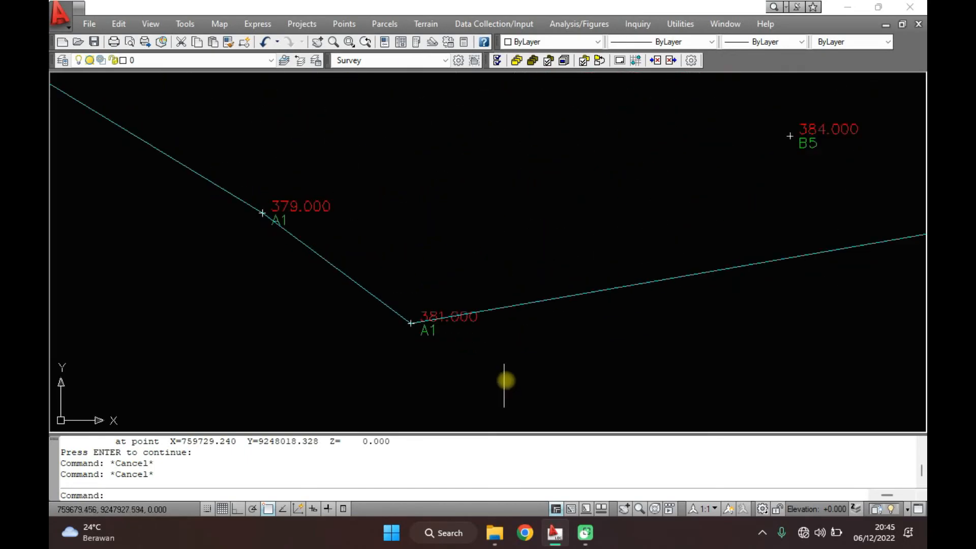
{"action": "left_click", "coordinate": [526, 309]}
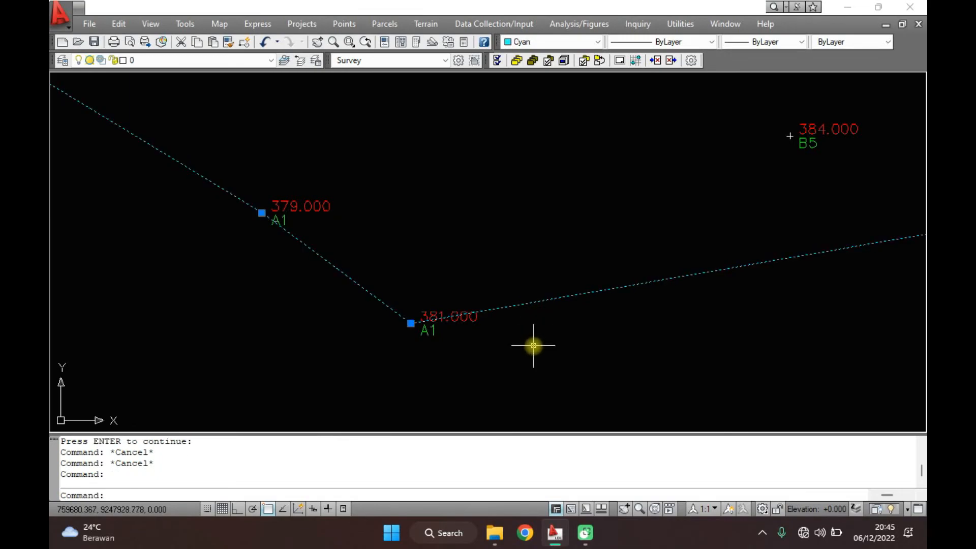
{"action": "key", "text": "Escape"}
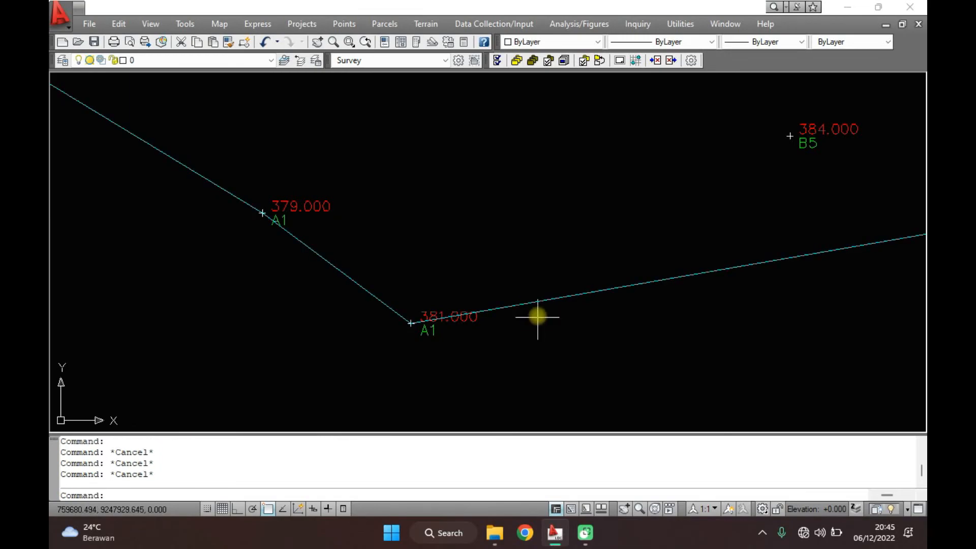
{"action": "scroll", "coordinate": [547, 337], "scroll_direction": "down", "scroll_amount": 8}
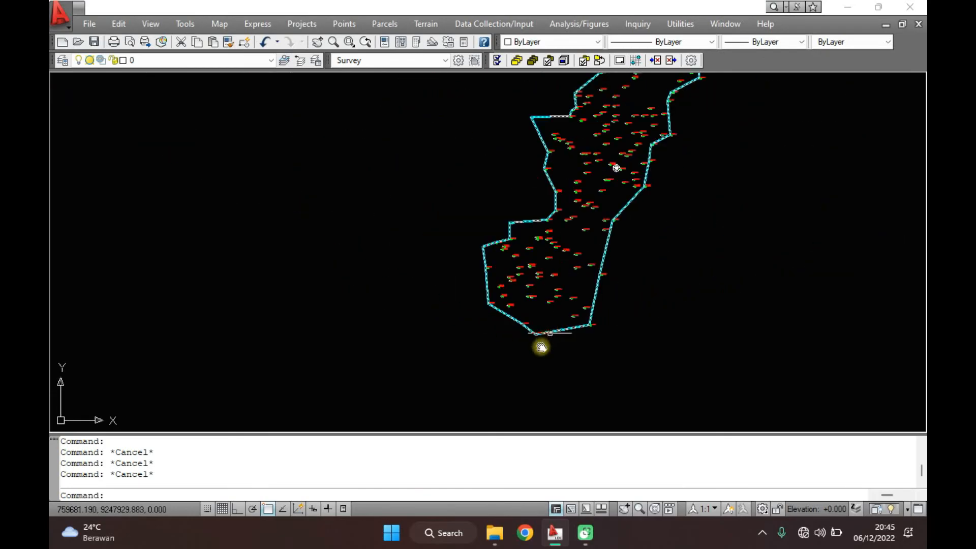
{"action": "scroll", "coordinate": [523, 360], "scroll_direction": "up", "scroll_amount": 6}
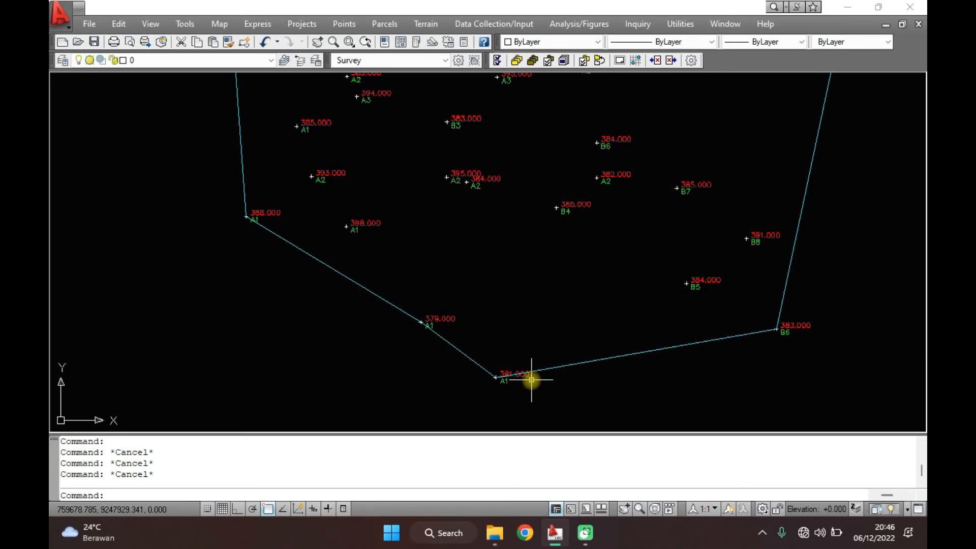
{"action": "scroll", "coordinate": [529, 381], "scroll_direction": "up", "scroll_amount": 3}
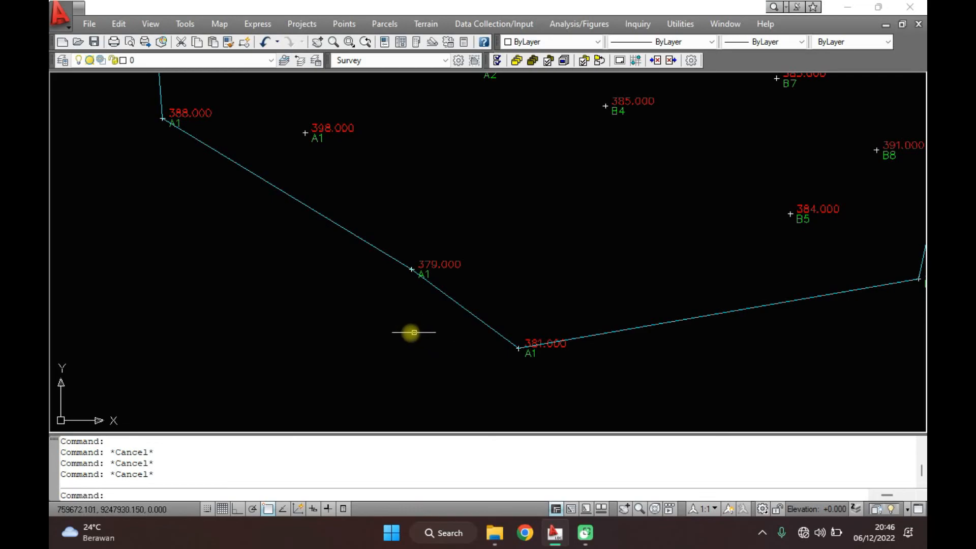
Step: Offset the boundary polyline outward by 0.5 and end the Offset command
{"action": "left_click", "coordinate": [372, 493]}
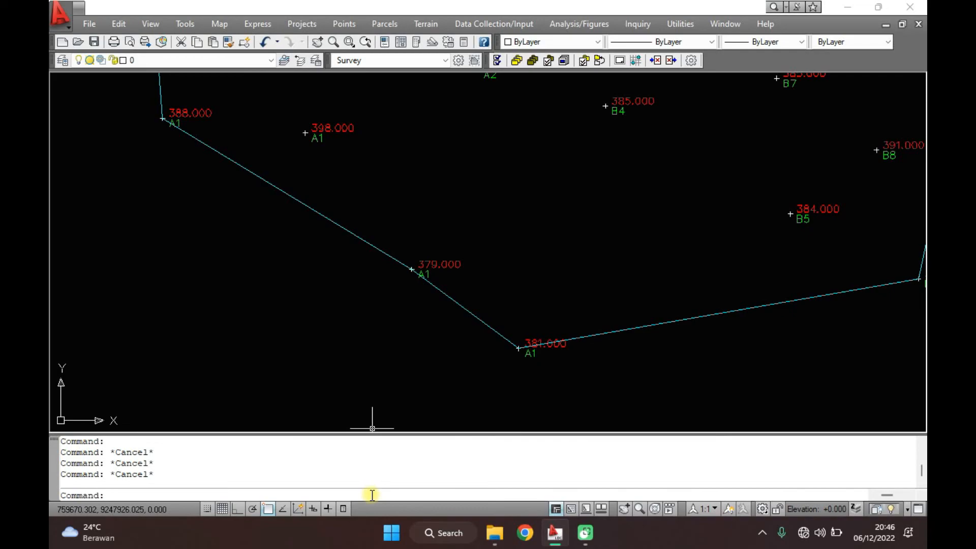
{"action": "type", "text": "o"}
{"action": "key", "text": "Return"}
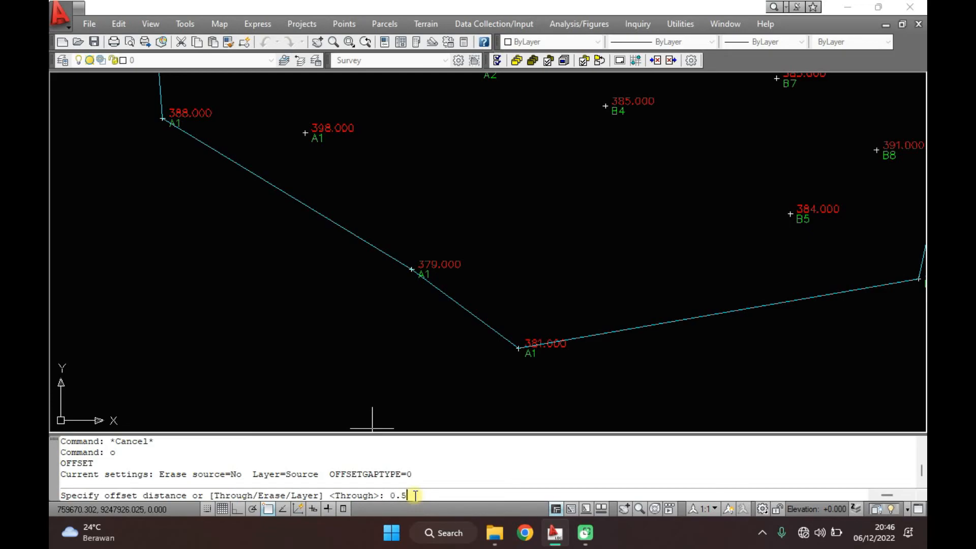
{"action": "key", "text": "Return"}
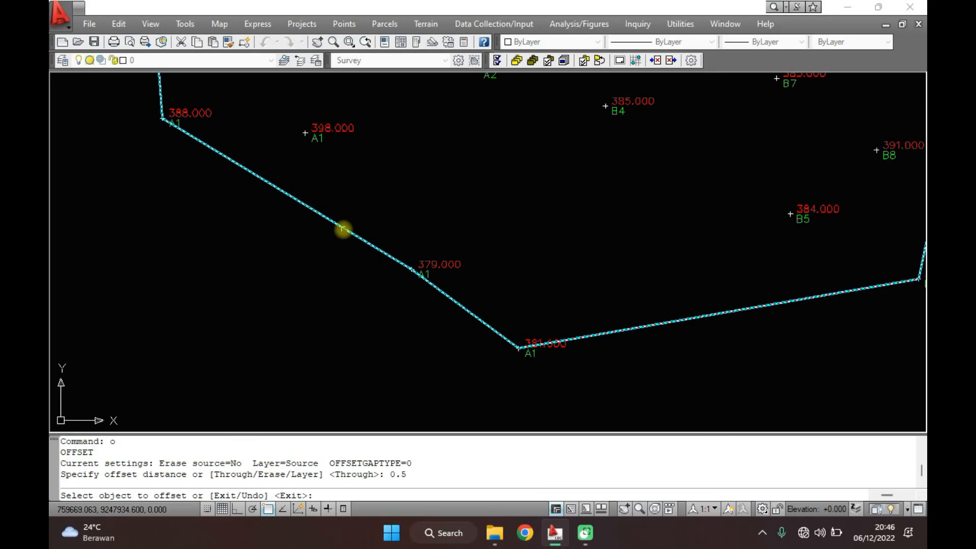
{"action": "left_click", "coordinate": [344, 229]}
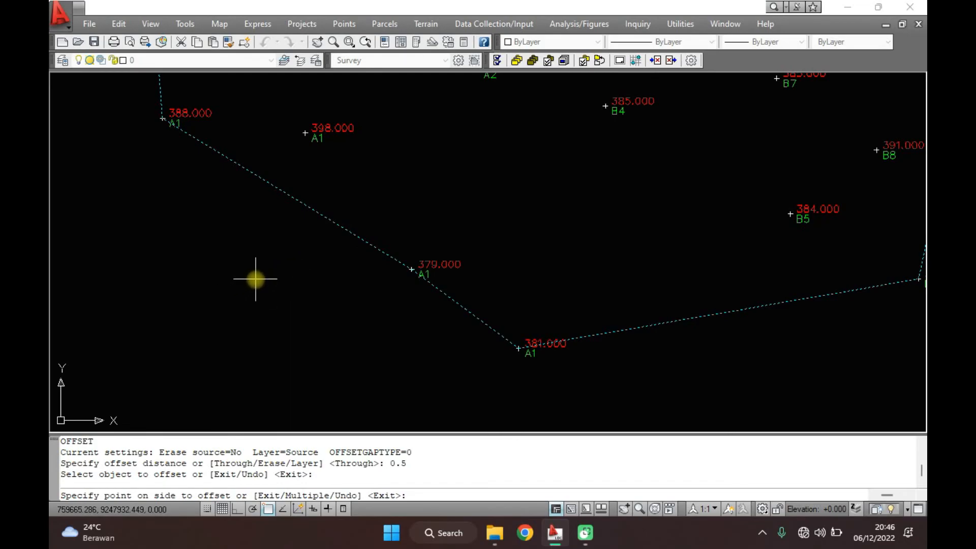
{"action": "left_click", "coordinate": [255, 279]}
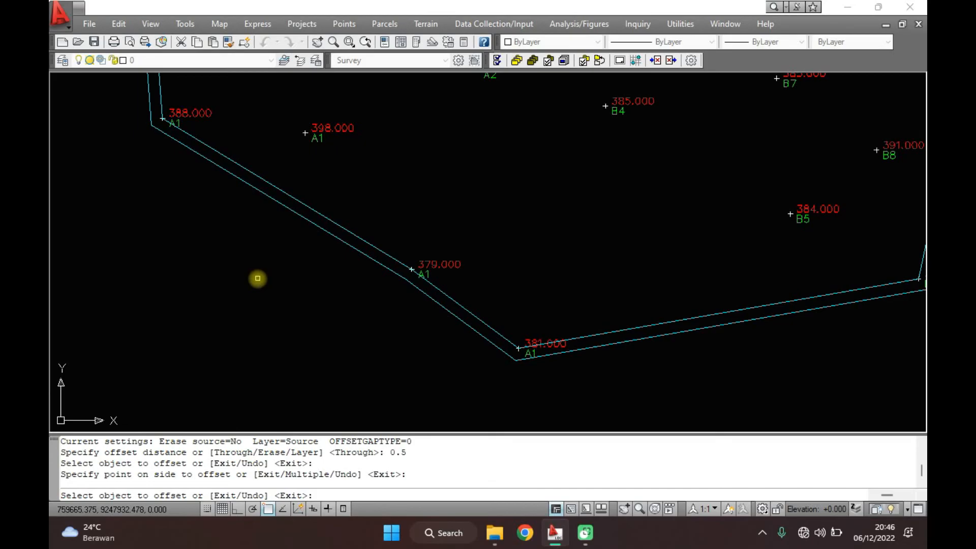
{"action": "key", "text": "Escape"}
{"action": "key", "text": "Escape"}
{"action": "key", "text": "Escape"}
{"action": "key", "text": "Escape"}
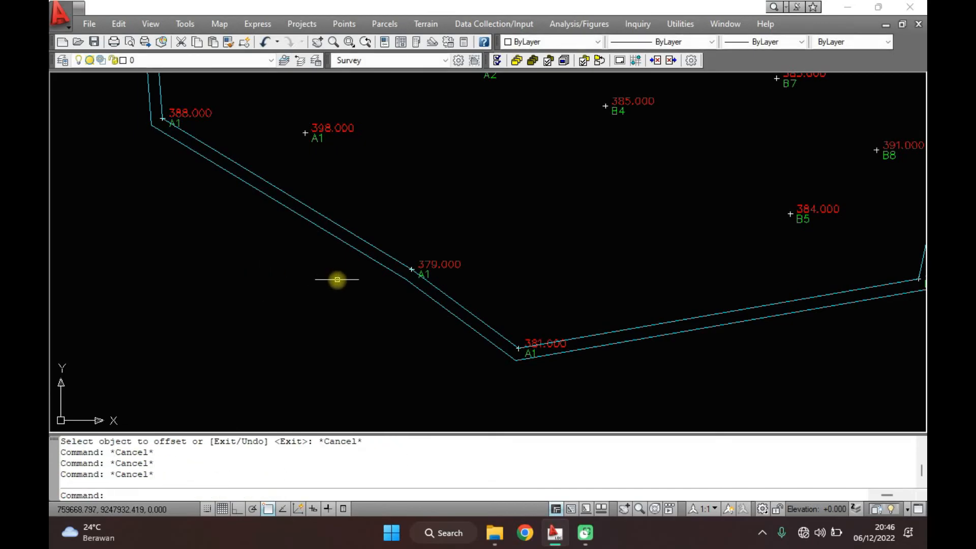
Step: Inspect the outer offset polyline around the survey area and near the southern corner A1 (381.000)
{"action": "scroll", "coordinate": [570, 383], "scroll_direction": "down", "scroll_amount": 3}
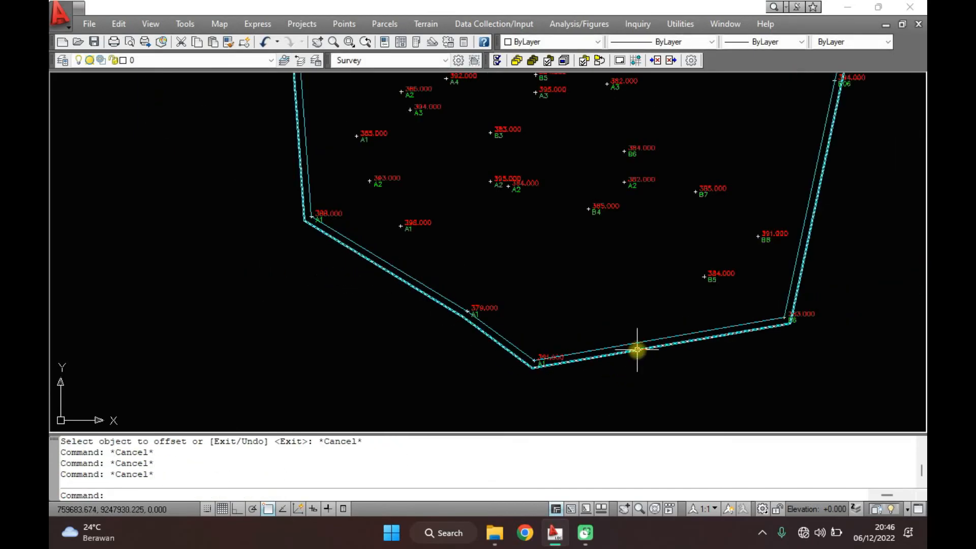
{"action": "left_click", "coordinate": [636, 349]}
{"action": "scroll", "coordinate": [559, 386], "scroll_direction": "down", "scroll_amount": 3}
{"action": "scroll", "coordinate": [560, 385], "scroll_direction": "down", "scroll_amount": 2}
{"action": "scroll", "coordinate": [592, 343], "scroll_direction": "up", "scroll_amount": 4}
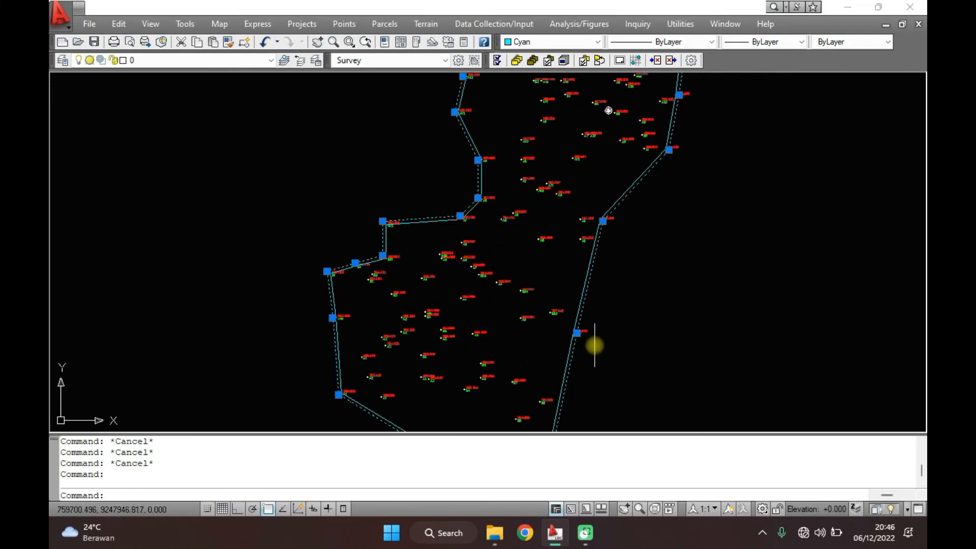
{"action": "scroll", "coordinate": [445, 333], "scroll_direction": "up", "scroll_amount": 3}
{"action": "scroll", "coordinate": [445, 334], "scroll_direction": "up", "scroll_amount": 3}
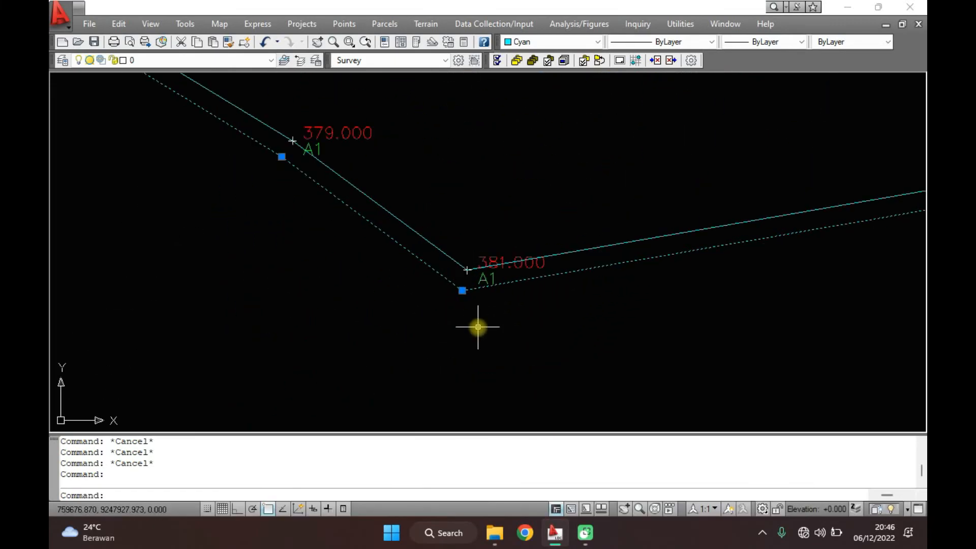
{"action": "key", "text": "Escape"}
{"action": "key", "text": "Escape"}
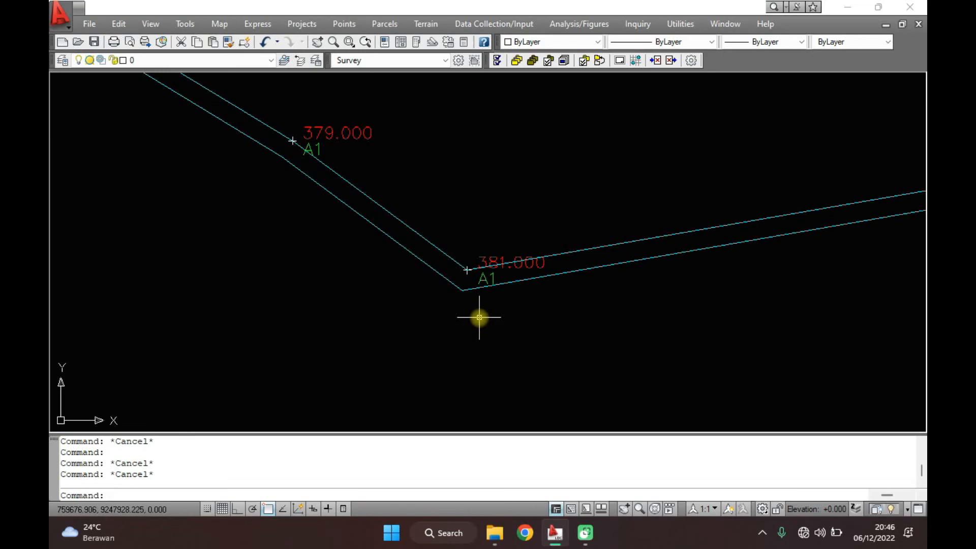
{"action": "scroll", "coordinate": [517, 311], "scroll_direction": "down", "scroll_amount": 2}
{"action": "scroll", "coordinate": [518, 311], "scroll_direction": "up", "scroll_amount": 2}
{"action": "middle_click_drag", "start_coordinate": [520, 312], "coordinate": [454, 307]}
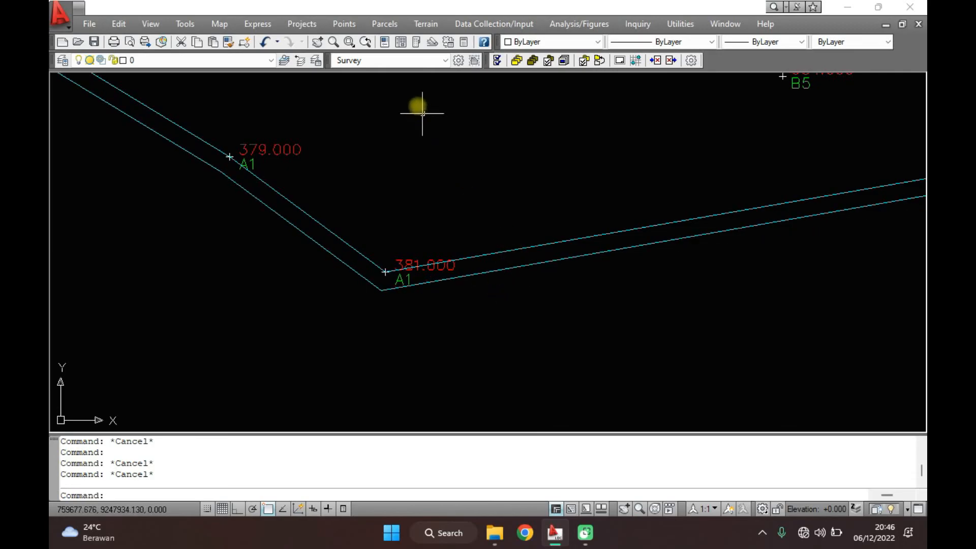
Step: Start creating points manually at the outer offset polyline's vertices with default elevation 379, describing the first point as "base"
{"action": "left_click", "coordinate": [351, 27]}
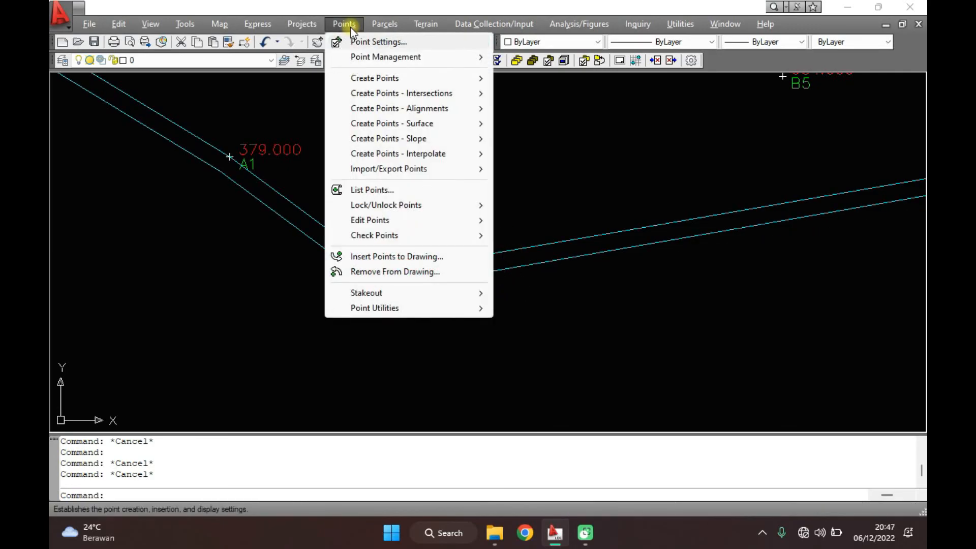
{"action": "mouse_move", "coordinate": [399, 78]}
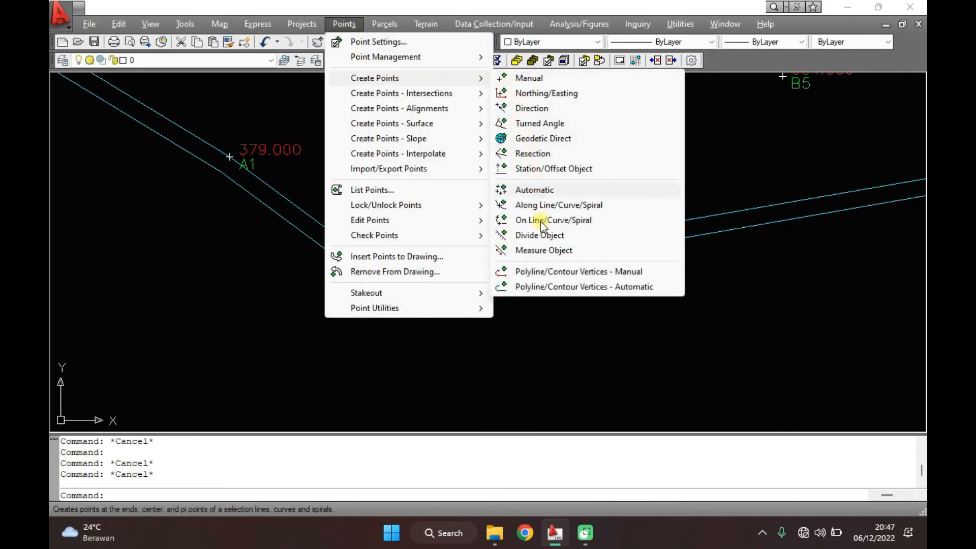
{"action": "left_click", "coordinate": [617, 275]}
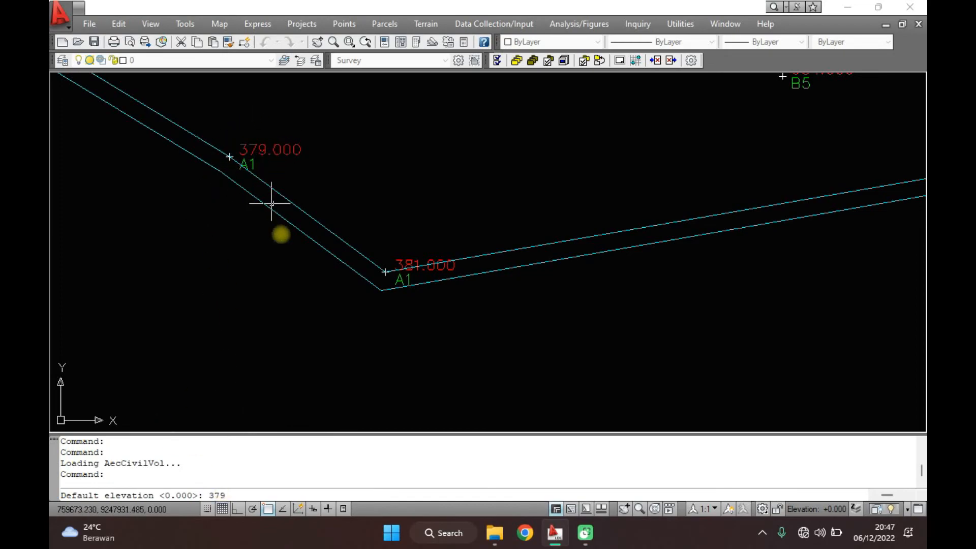
{"action": "key", "text": "Return"}
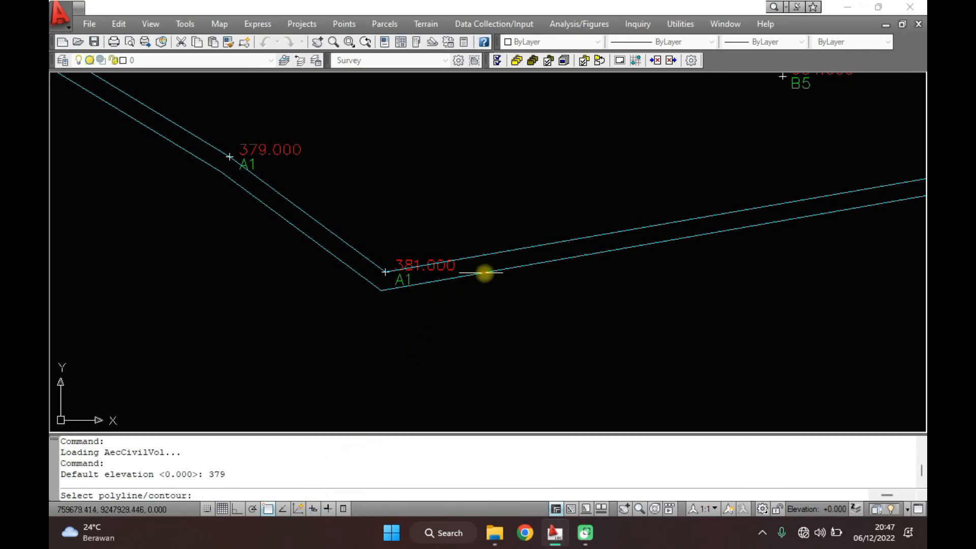
{"action": "left_click", "coordinate": [490, 273]}
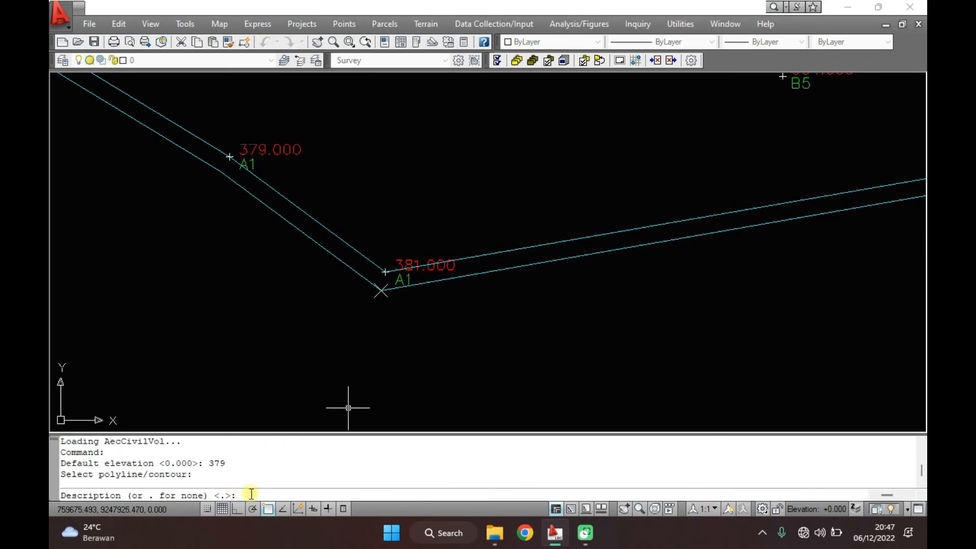
{"action": "type", "text": "base"}
{"action": "key", "text": "Return"}
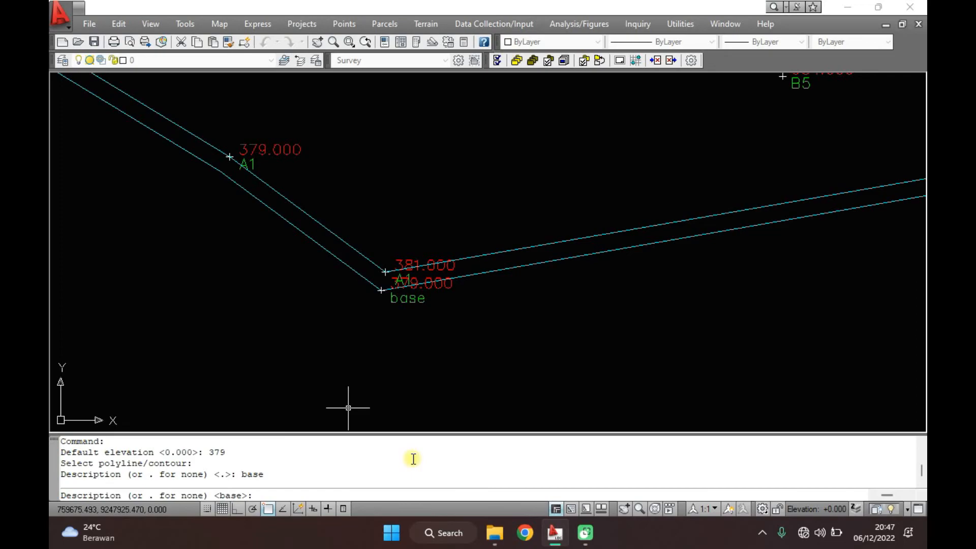
Step: Create points at the outer polyline's remaining vertices with the same "base" description and end the command
{"action": "key", "text": "Return"}
{"action": "key", "text": "Return"}
{"action": "key", "text": "Return"}
{"action": "key", "text": "Return"}
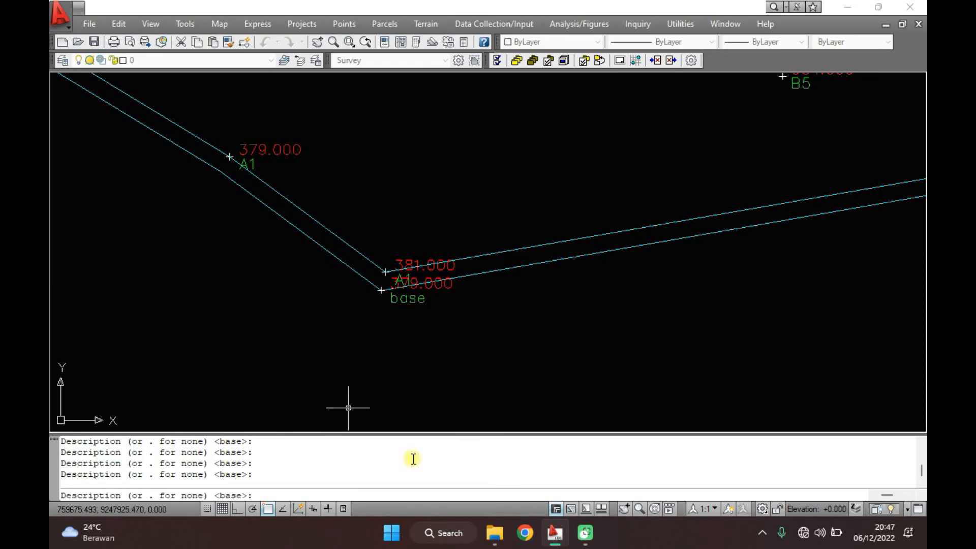
{"action": "key", "text": "Return"}
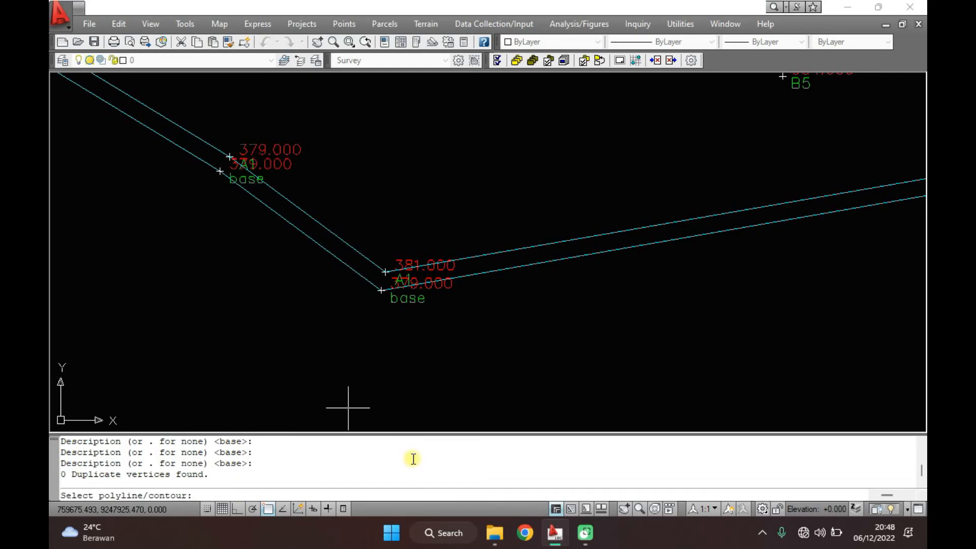
{"action": "key", "text": "Escape"}
{"action": "key", "text": "Escape"}
{"action": "key", "text": "Escape"}
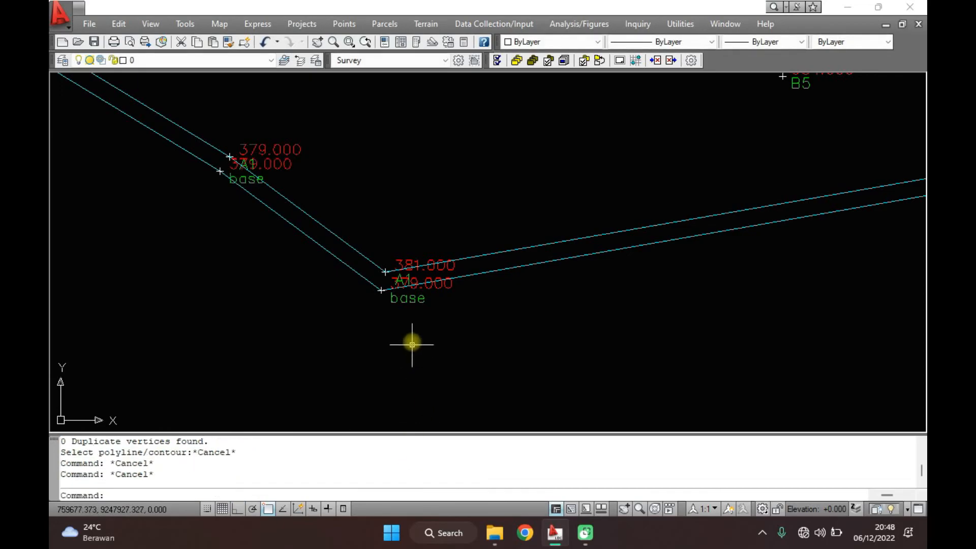
Step: Examine the base points along the outer polyline, including the western corner A1 (388.000) and southeastern corner B6 (383.000)
{"action": "scroll", "coordinate": [414, 340], "scroll_direction": "down", "scroll_amount": 2}
{"action": "scroll", "coordinate": [739, 253], "scroll_direction": "up", "scroll_amount": 2}
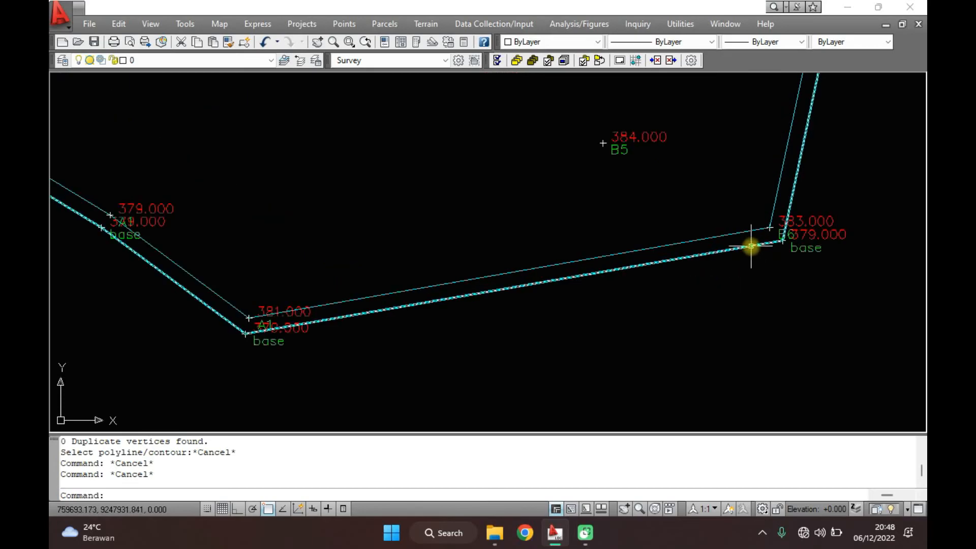
{"action": "middle_click_drag", "start_coordinate": [636, 274], "coordinate": [868, 322]}
{"action": "scroll", "coordinate": [633, 345], "scroll_direction": "down", "scroll_amount": 2}
{"action": "middle_click_drag", "start_coordinate": [632, 345], "coordinate": [795, 384]}
{"action": "scroll", "coordinate": [412, 228], "scroll_direction": "up", "scroll_amount": 3}
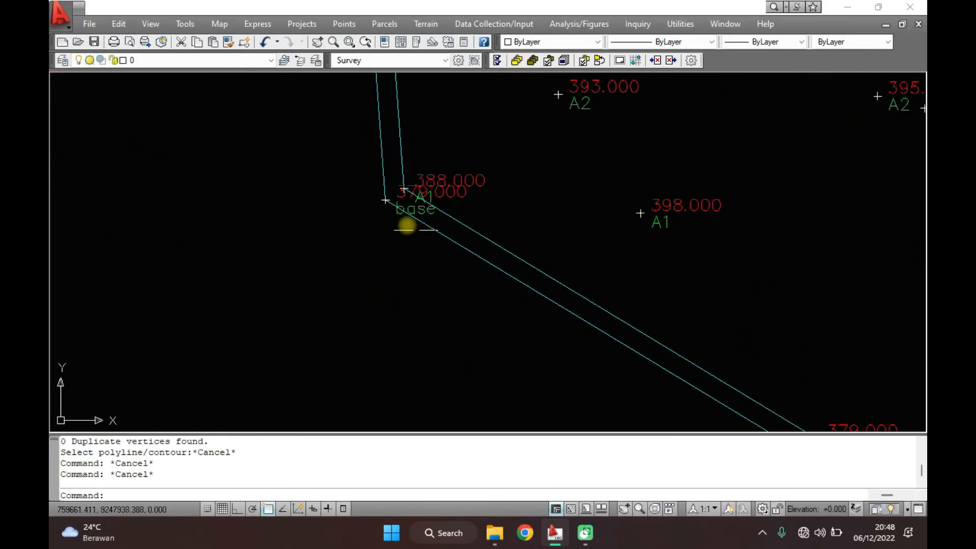
{"action": "scroll", "coordinate": [413, 216], "scroll_direction": "down", "scroll_amount": 5}
{"action": "middle_click_drag", "start_coordinate": [469, 293], "coordinate": [456, 370]}
{"action": "scroll", "coordinate": [443, 260], "scroll_direction": "up", "scroll_amount": 2}
{"action": "middle_click_drag", "start_coordinate": [443, 260], "coordinate": [468, 405]}
{"action": "scroll", "coordinate": [376, 216], "scroll_direction": "up", "scroll_amount": 3}
{"action": "scroll", "coordinate": [375, 173], "scroll_direction": "down", "scroll_amount": 8}
{"action": "middle_click_drag", "start_coordinate": [483, 268], "coordinate": [400, 218]}
{"action": "scroll", "coordinate": [529, 248], "scroll_direction": "up", "scroll_amount": 8}
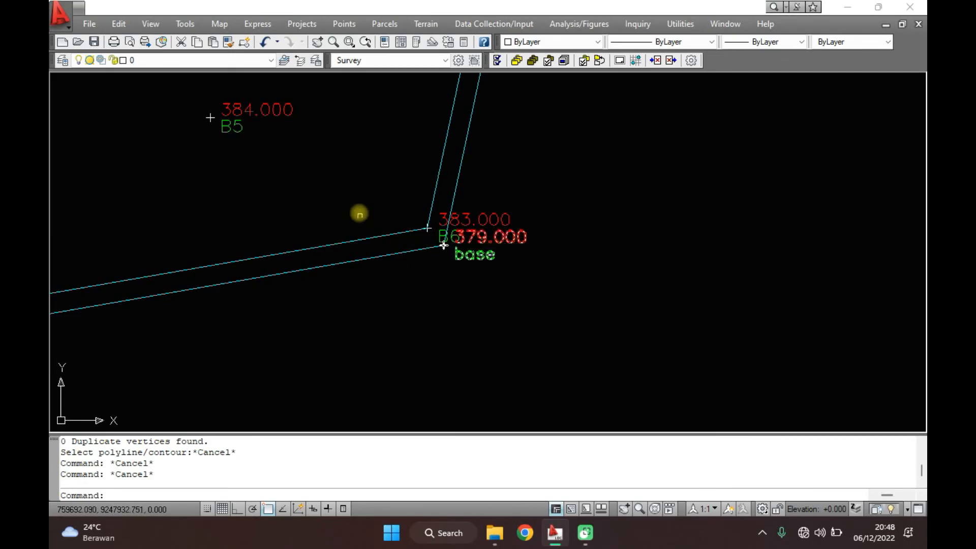
{"action": "scroll", "coordinate": [470, 265], "scroll_direction": "down", "scroll_amount": 2}
{"action": "scroll", "coordinate": [611, 241], "scroll_direction": "down", "scroll_amount": 3}
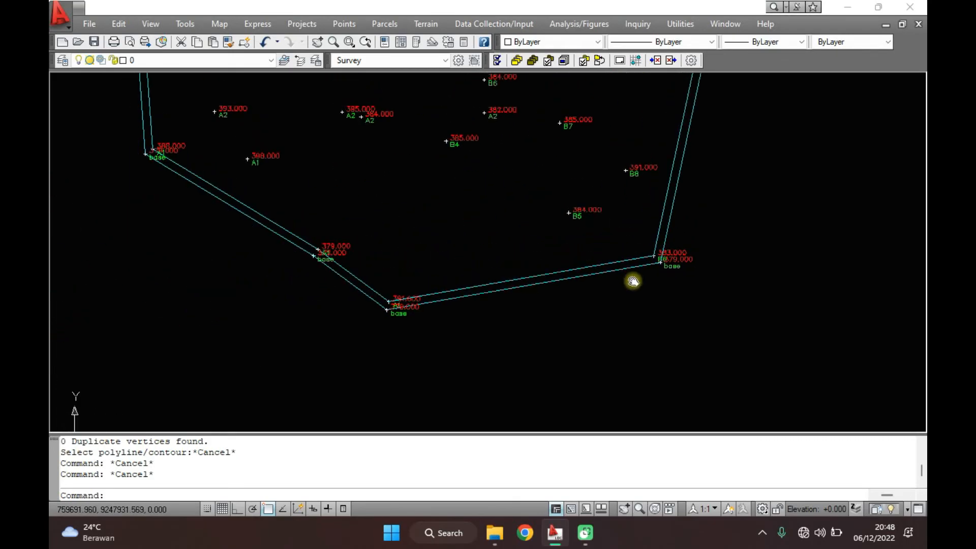
Step: Create two new layers named BASE and ROOF
{"action": "left_click", "coordinate": [62, 61]}
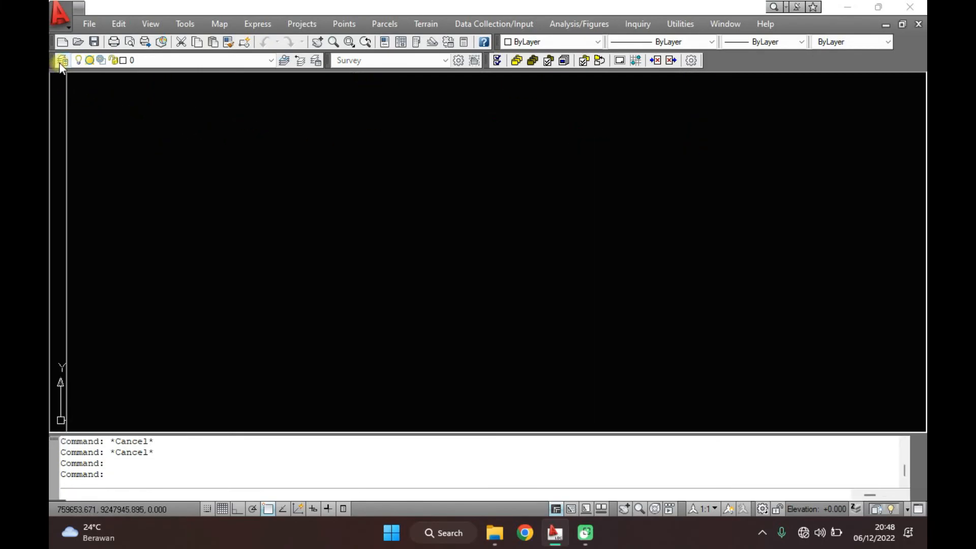
{"action": "left_click", "coordinate": [147, 103]}
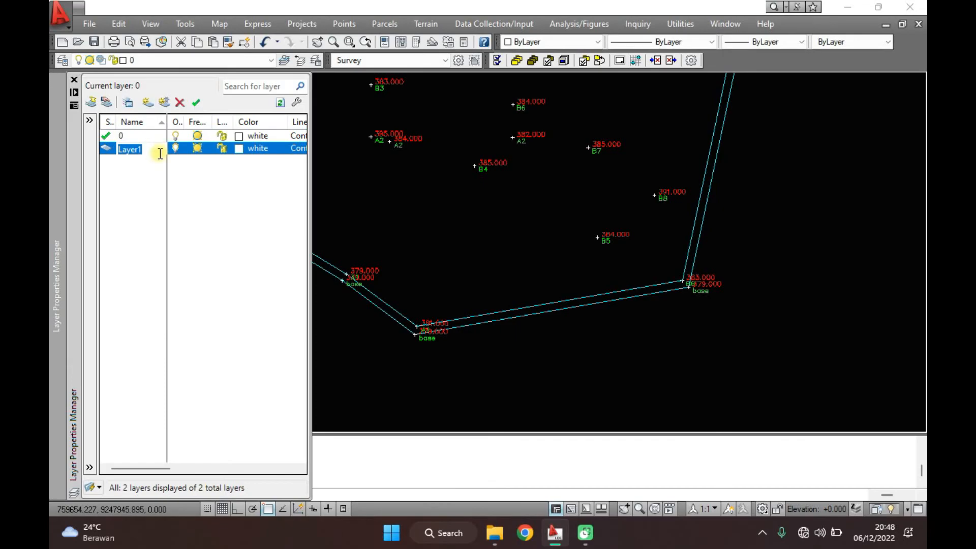
{"action": "type", "text": "BASE"}
{"action": "key", "text": "Return"}
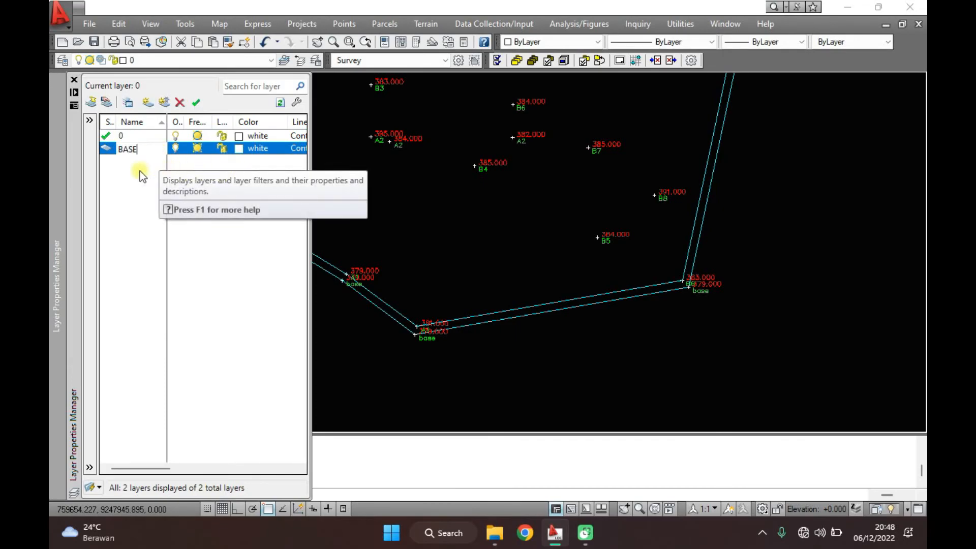
{"action": "left_click", "coordinate": [146, 103]}
{"action": "type", "text": "ROOF"}
{"action": "left_click", "coordinate": [124, 168]}
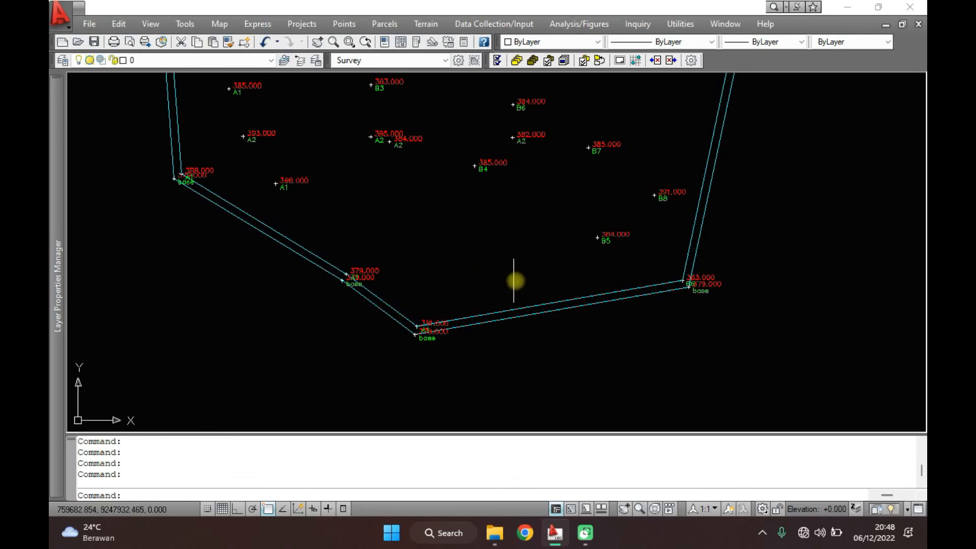
Step: Add another new layer named BOUNDARY
{"action": "scroll", "coordinate": [560, 307], "scroll_direction": "up", "scroll_amount": 2}
{"action": "mouse_move", "coordinate": [527, 314]}
{"action": "middle_mouse_down"}
{"action": "mouse_move", "coordinate": [540, 259]}
{"action": "mouse_move", "coordinate": [564, 239]}
{"action": "middle_mouse_up"}
{"action": "mouse_move", "coordinate": [61, 178]}
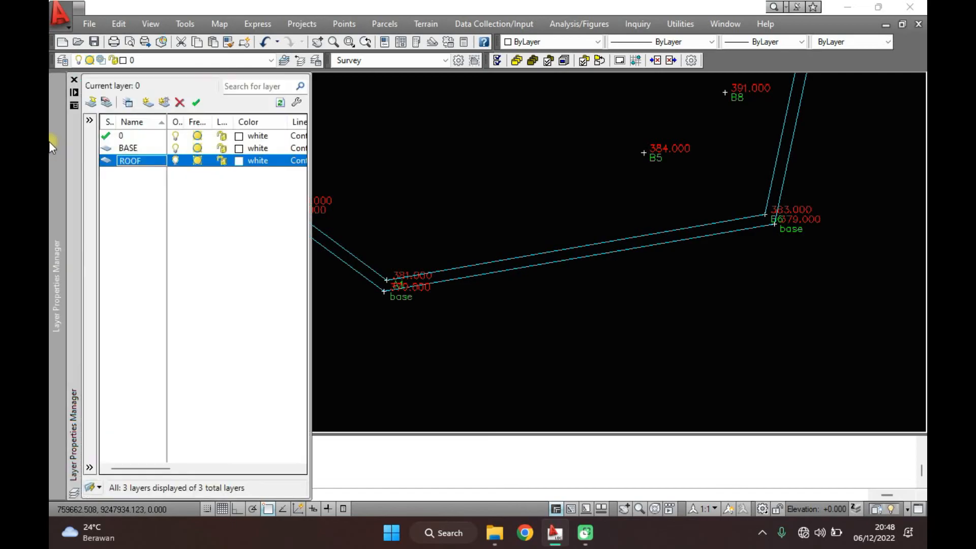
{"action": "left_click", "coordinate": [147, 103]}
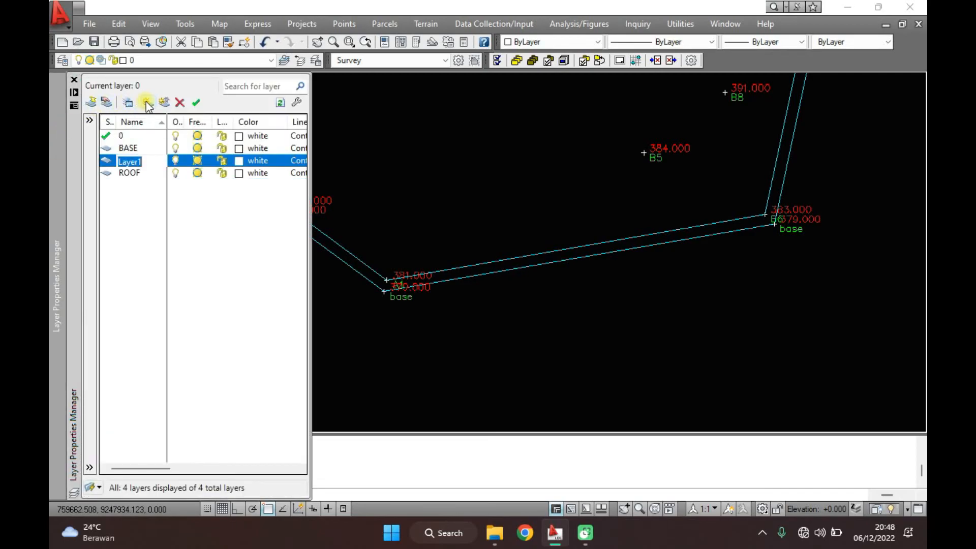
{"action": "type", "text": "BOUNDARY"}
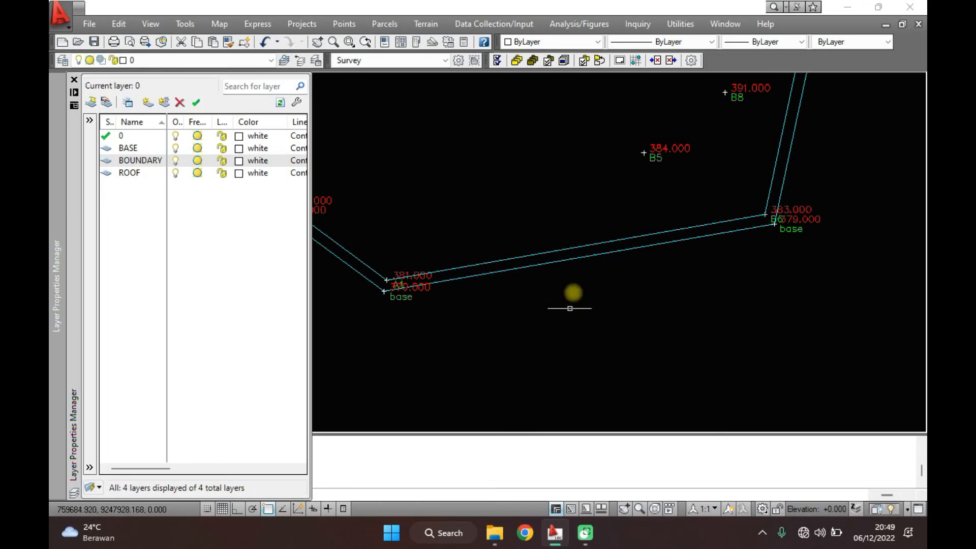
Step: Move the inner and outer cyan polylines to the BOUNDARY layer and clear the selection
{"action": "left_click", "coordinate": [526, 199]}
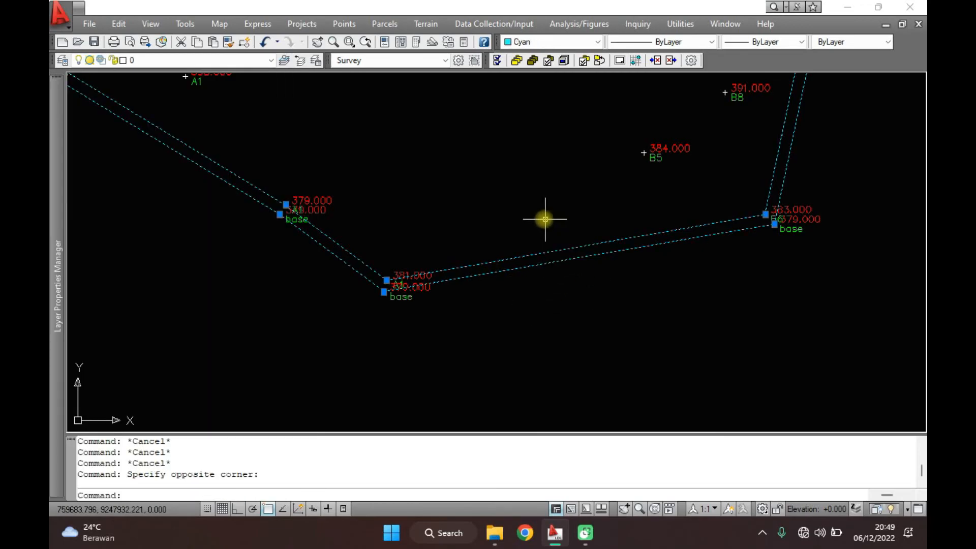
{"action": "left_click", "coordinate": [226, 61]}
{"action": "left_click", "coordinate": [218, 96]}
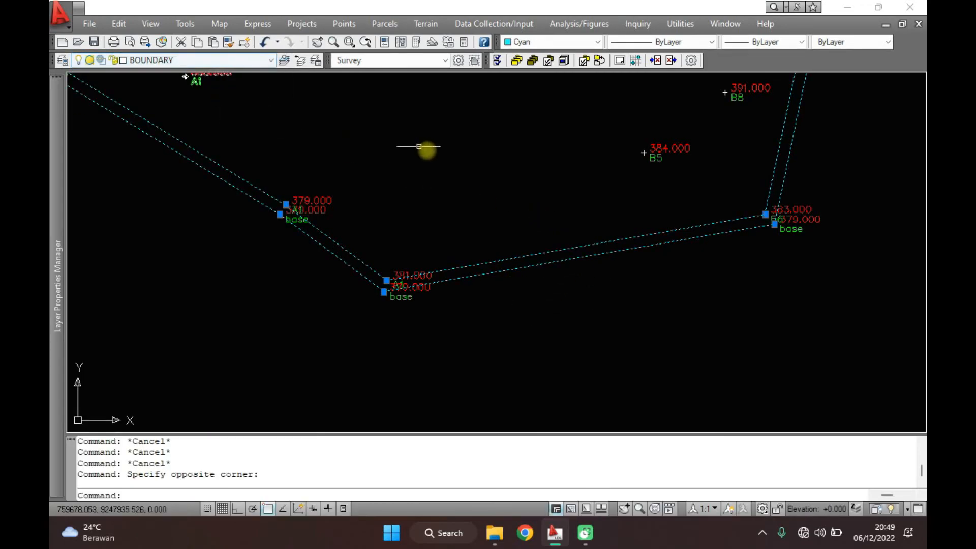
{"action": "key", "text": "Escape"}
{"action": "key", "text": "Escape"}
{"action": "key", "text": "Escape"}
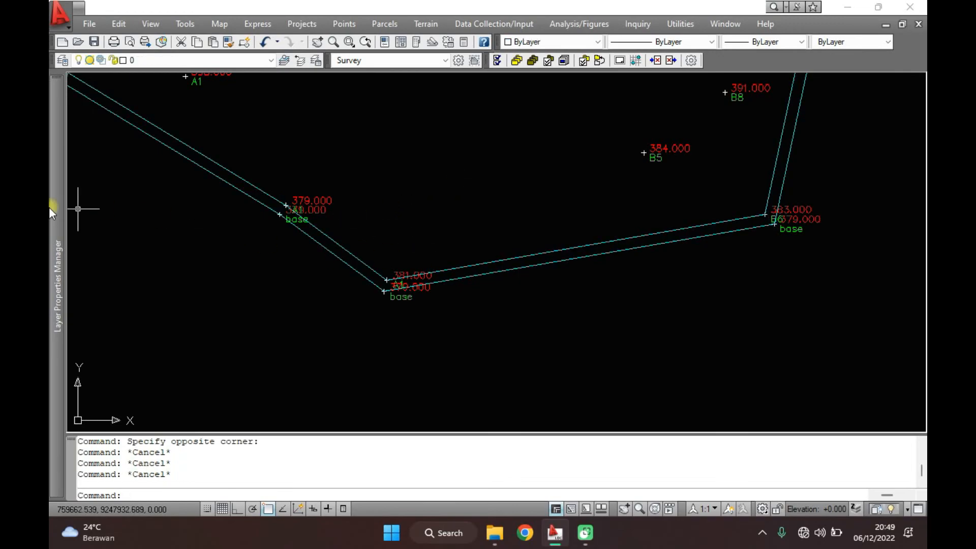
Step: Freeze the BOUNDARY layer to check which objects are on it, and thaw it again
{"action": "mouse_move", "coordinate": [51, 209]}
{"action": "left_click", "coordinate": [198, 160]}
{"action": "middle_click_drag", "start_coordinate": [509, 232], "coordinate": [568, 234]}
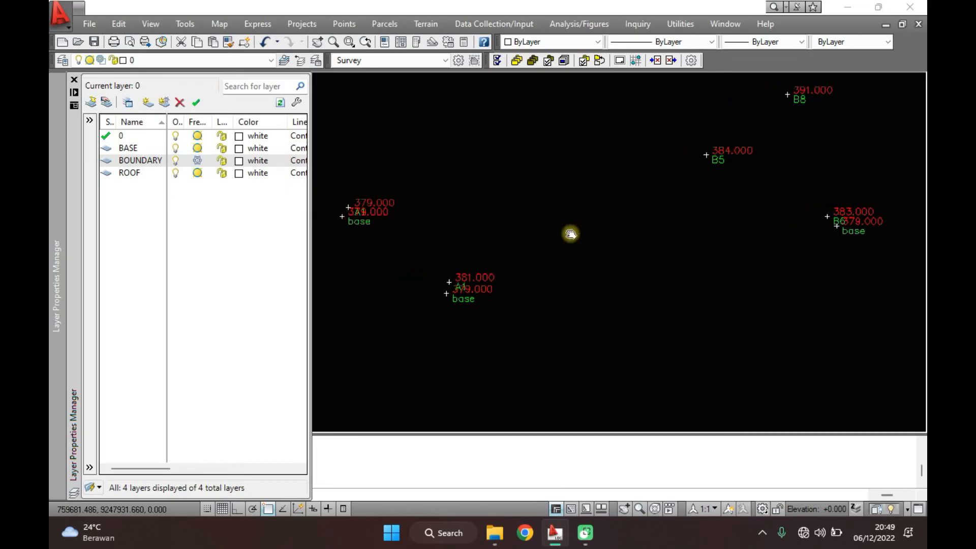
{"action": "scroll", "coordinate": [574, 229], "scroll_direction": "down", "scroll_amount": 2}
{"action": "mouse_move", "coordinate": [50, 185]}
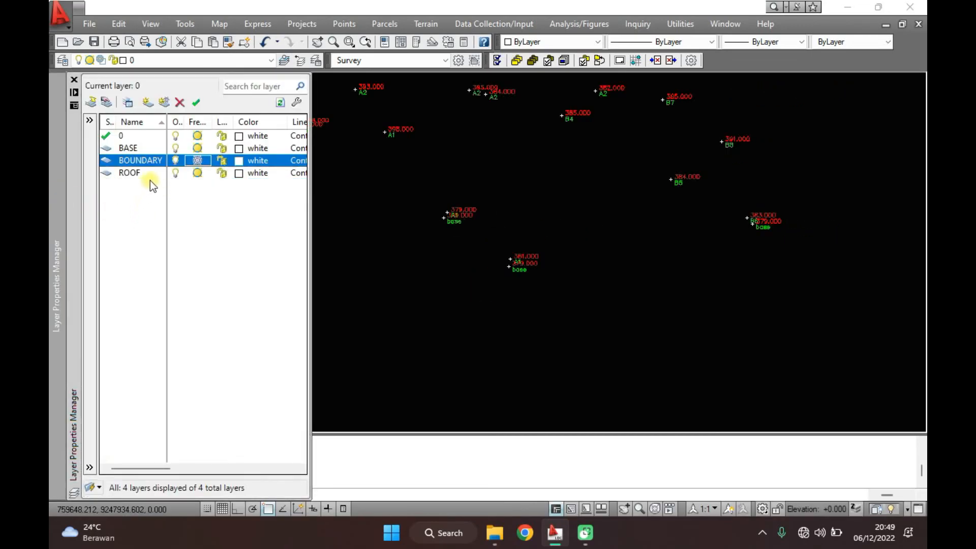
{"action": "left_click", "coordinate": [197, 160]}
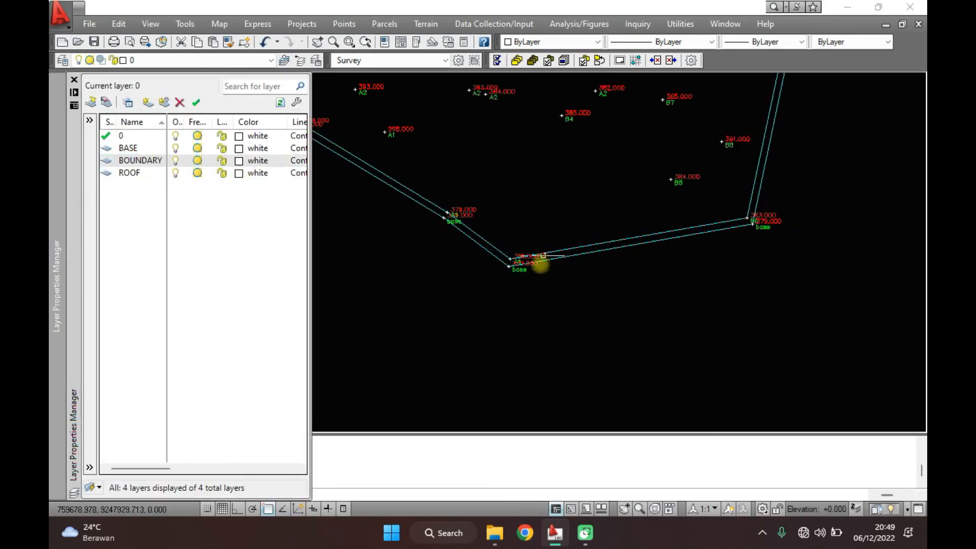
Step: Select the base points on the outer polyline from the southern corner A1 (381.000) up the east side to B07 (400.000)
{"action": "scroll", "coordinate": [538, 278], "scroll_direction": "up", "scroll_amount": 4}
{"action": "scroll", "coordinate": [535, 275], "scroll_direction": "up", "scroll_amount": 2}
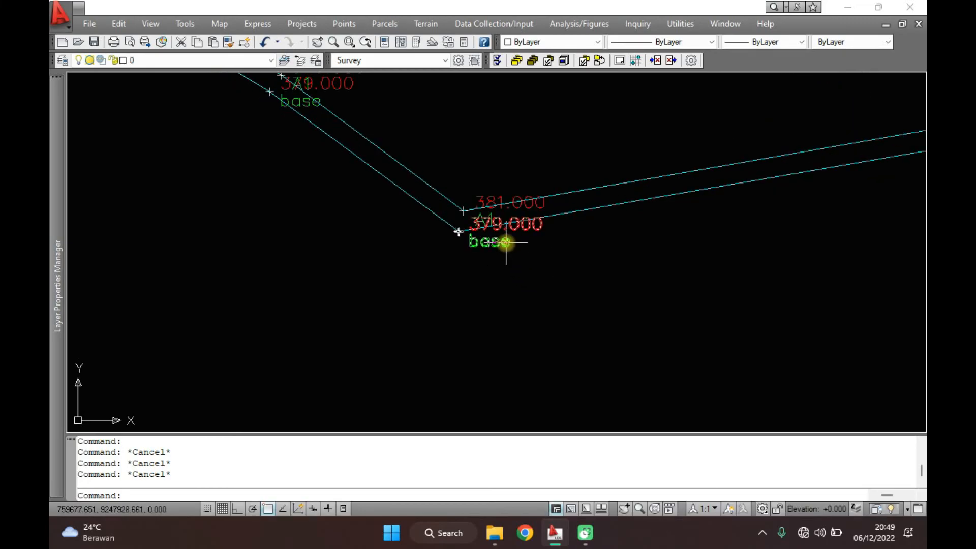
{"action": "scroll", "coordinate": [418, 302], "scroll_direction": "down", "scroll_amount": 3}
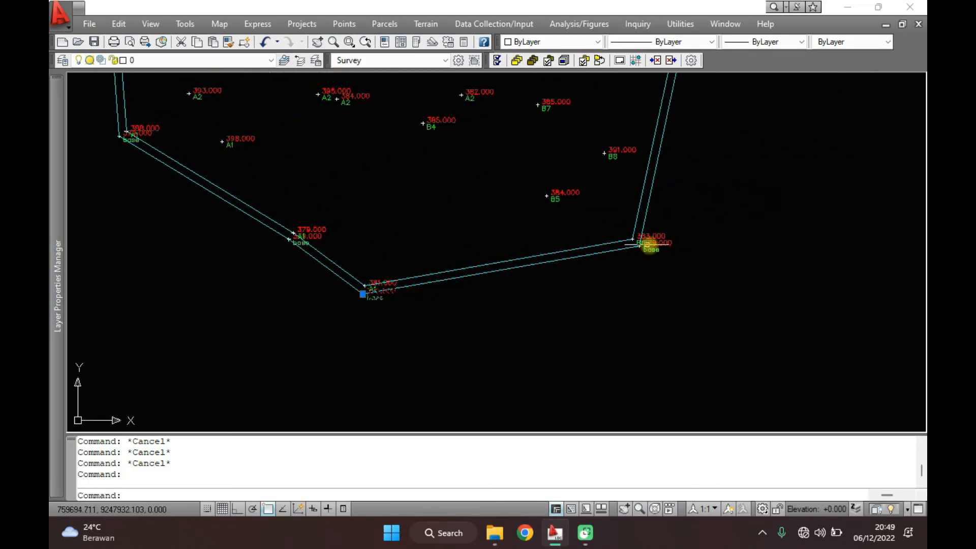
{"action": "middle_click_drag", "start_coordinate": [656, 245], "coordinate": [565, 414]}
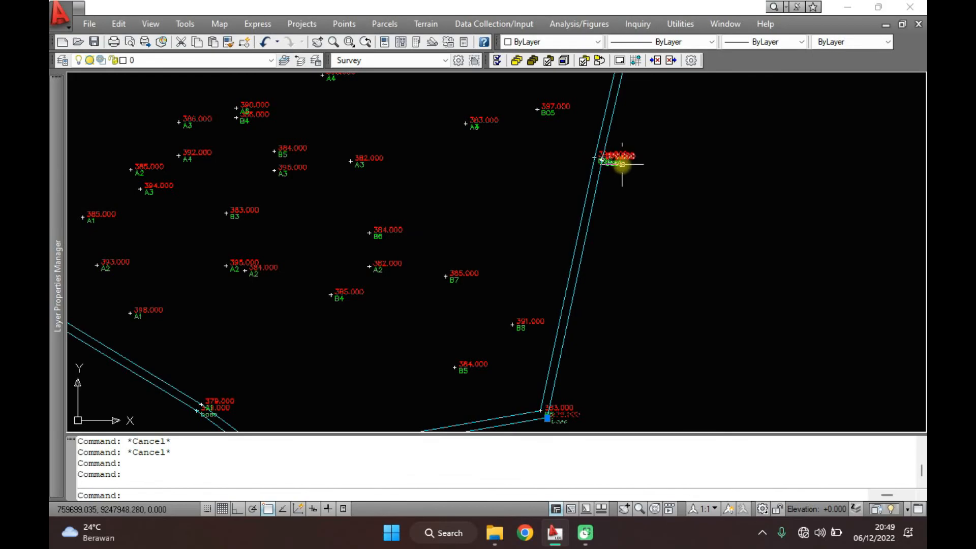
{"action": "middle_click_drag", "start_coordinate": [655, 131], "coordinate": [583, 189]}
{"action": "scroll", "coordinate": [580, 203], "scroll_direction": "up", "scroll_amount": 2}
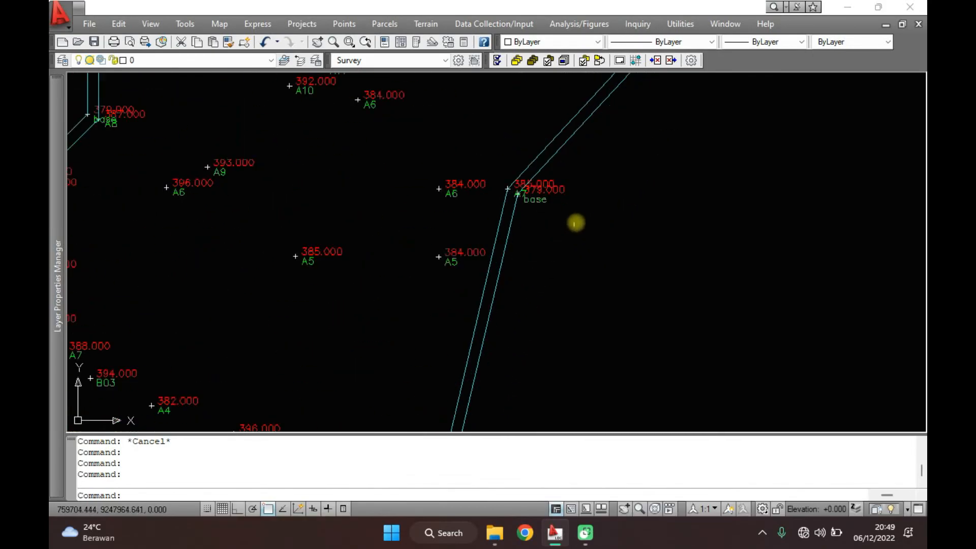
{"action": "left_click", "coordinate": [538, 205]}
{"action": "middle_click_drag", "start_coordinate": [648, 101], "coordinate": [549, 272]}
{"action": "mouse_move", "coordinate": [658, 123]}
{"action": "middle_mouse_down"}
{"action": "mouse_move", "coordinate": [610, 327]}
{"action": "mouse_move", "coordinate": [548, 406]}
{"action": "middle_mouse_up"}
{"action": "middle_click_drag", "start_coordinate": [592, 216], "coordinate": [554, 342]}
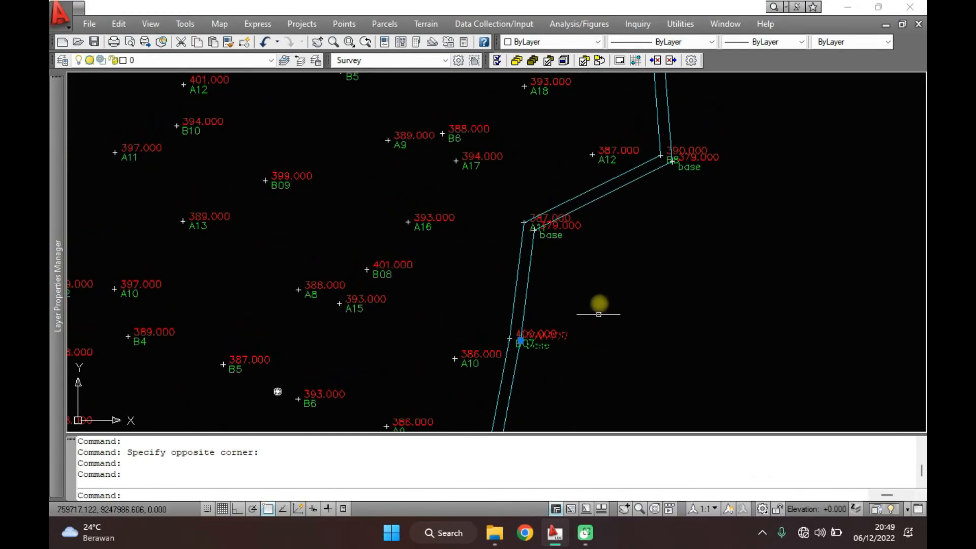
Step: Add the base points near A11 (387.000), B8 (390.000) and further up the east side to the selection
{"action": "middle_click_drag", "start_coordinate": [656, 220], "coordinate": [612, 295]}
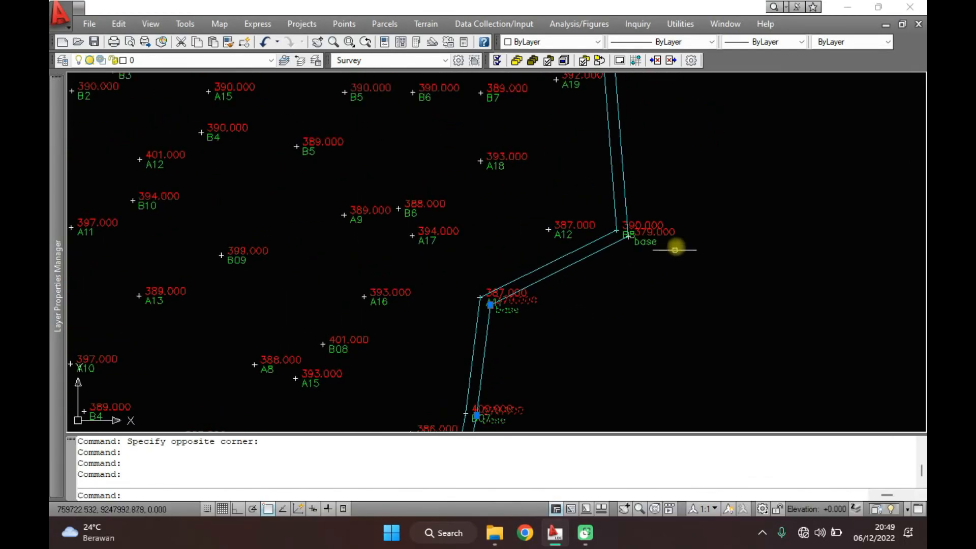
{"action": "scroll", "coordinate": [686, 192], "scroll_direction": "up", "scroll_amount": 2}
{"action": "mouse_move", "coordinate": [686, 192]}
{"action": "middle_mouse_down"}
{"action": "mouse_move", "coordinate": [608, 268]}
{"action": "mouse_move", "coordinate": [594, 239]}
{"action": "middle_mouse_up"}
{"action": "mouse_move", "coordinate": [651, 208]}
{"action": "middle_mouse_down"}
{"action": "mouse_move", "coordinate": [580, 279]}
{"action": "mouse_move", "coordinate": [571, 357]}
{"action": "middle_mouse_up"}
{"action": "scroll", "coordinate": [560, 323], "scroll_direction": "down", "scroll_amount": 3}
{"action": "scroll", "coordinate": [710, 218], "scroll_direction": "up", "scroll_amount": 3}
Step: Add the base points around the northern and western sides of the outer polyline, down to A16, to the selection
{"action": "middle_click_drag", "start_coordinate": [168, 305], "coordinate": [430, 145]}
{"action": "left_click", "coordinate": [444, 379]}
{"action": "middle_click_drag", "start_coordinate": [444, 381], "coordinate": [555, 222]}
{"action": "middle_click_drag", "start_coordinate": [386, 383], "coordinate": [539, 165]}
{"action": "middle_click_drag", "start_coordinate": [505, 231], "coordinate": [671, 120]}
{"action": "left_click", "coordinate": [284, 372]}
{"action": "middle_click_drag", "start_coordinate": [284, 371], "coordinate": [434, 222]}
{"action": "scroll", "coordinate": [408, 354], "scroll_direction": "up", "scroll_amount": 4}
{"action": "middle_click_drag", "start_coordinate": [408, 354], "coordinate": [647, 227]}
{"action": "scroll", "coordinate": [559, 300], "scroll_direction": "down", "scroll_amount": 2}
{"action": "middle_click_drag", "start_coordinate": [516, 422], "coordinate": [651, 174]}
{"action": "middle_click_drag", "start_coordinate": [203, 193], "coordinate": [477, 186]}
{"action": "left_click", "coordinate": [390, 117]}
{"action": "left_click", "coordinate": [390, 118]}
{"action": "middle_click_drag", "start_coordinate": [508, 396], "coordinate": [479, 210]}
{"action": "scroll", "coordinate": [478, 210], "scroll_direction": "down", "scroll_amount": 2}
{"action": "mouse_move", "coordinate": [605, 386]}
{"action": "middle_mouse_down"}
{"action": "mouse_move", "coordinate": [561, 181]}
{"action": "mouse_move", "coordinate": [727, 123]}
{"action": "middle_mouse_up"}
{"action": "scroll", "coordinate": [504, 356], "scroll_direction": "up", "scroll_amount": 4}
{"action": "scroll", "coordinate": [634, 257], "scroll_direction": "down", "scroll_amount": 5}
{"action": "left_click", "coordinate": [429, 207]}
{"action": "scroll", "coordinate": [429, 207], "scroll_direction": "up", "scroll_amount": 2}
{"action": "left_click", "coordinate": [359, 210]}
{"action": "scroll", "coordinate": [359, 210], "scroll_direction": "down", "scroll_amount": 4}
{"action": "middle_click_drag", "start_coordinate": [546, 305], "coordinate": [542, 128]}
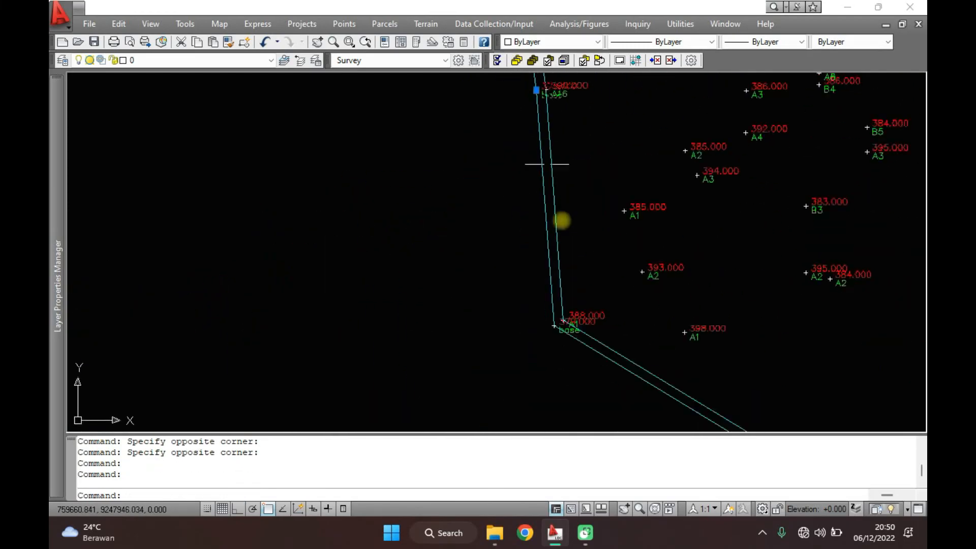
Step: Add the base points beside A1 (388.000) and A1 (379.000) on the southwestern side to the selection
{"action": "scroll", "coordinate": [554, 324], "scroll_direction": "up", "scroll_amount": 3}
{"action": "left_click", "coordinate": [554, 324]}
{"action": "middle_click_drag", "start_coordinate": [737, 412], "coordinate": [630, 279]}
{"action": "middle_click_drag", "start_coordinate": [729, 324], "coordinate": [624, 254]}
{"action": "scroll", "coordinate": [624, 254], "scroll_direction": "up", "scroll_amount": 4}
{"action": "scroll", "coordinate": [623, 255], "scroll_direction": "up", "scroll_amount": 2}
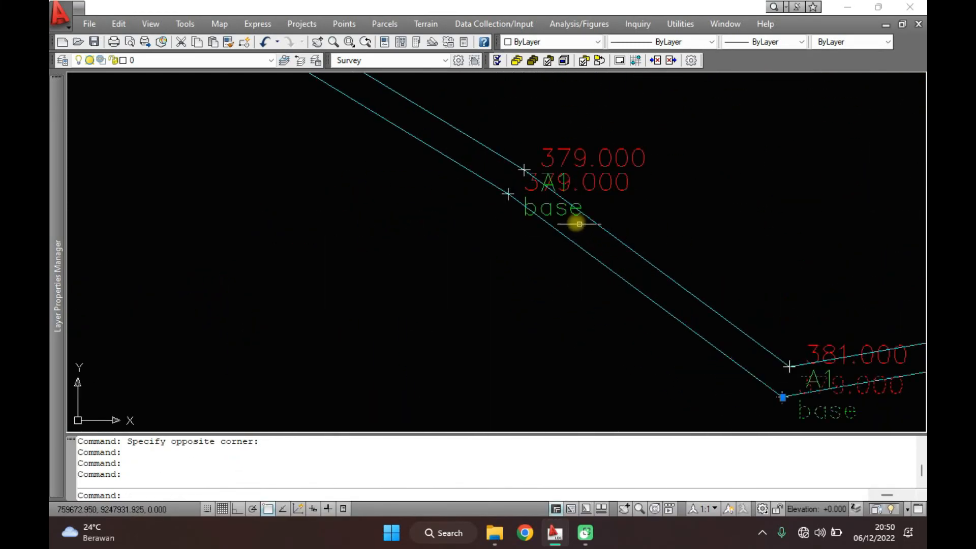
{"action": "left_click", "coordinate": [567, 214]}
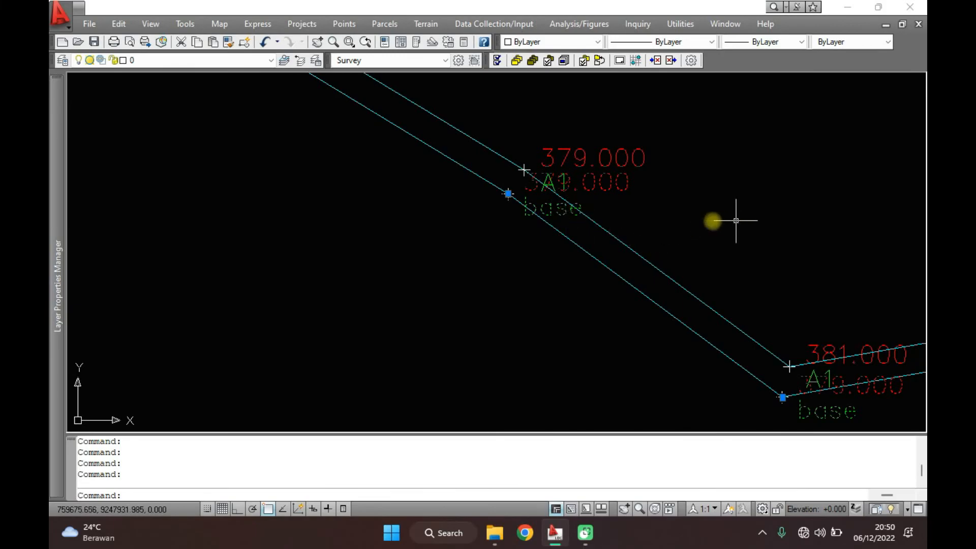
Step: Move the selected base points on the outer polyline to the BASE layer and clear the selection
{"action": "scroll", "coordinate": [608, 274], "scroll_direction": "down", "scroll_amount": 6}
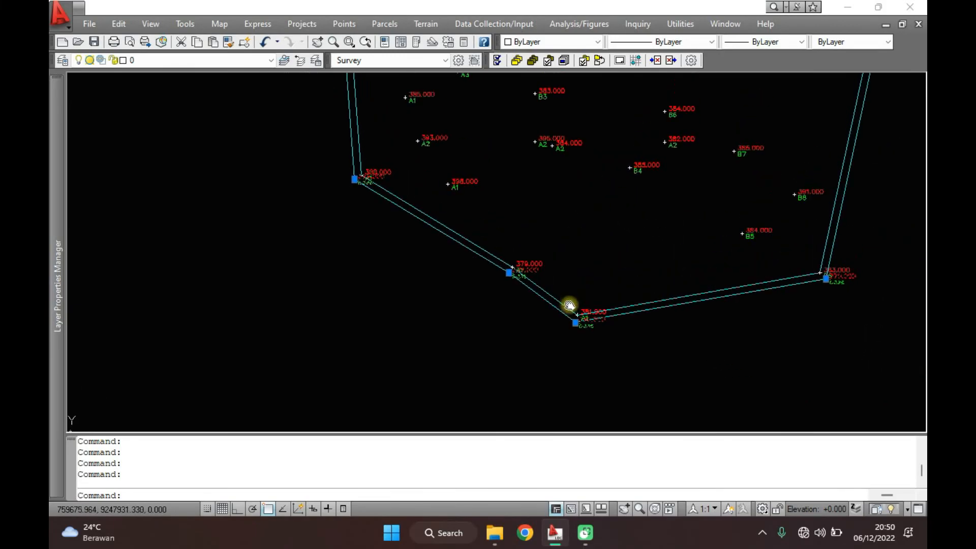
{"action": "left_click", "coordinate": [202, 60]}
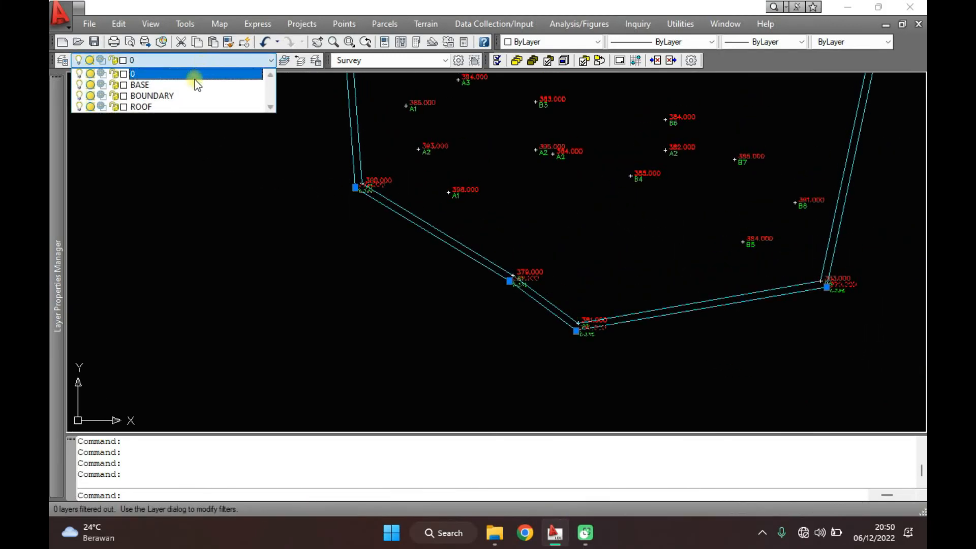
{"action": "left_click", "coordinate": [169, 88]}
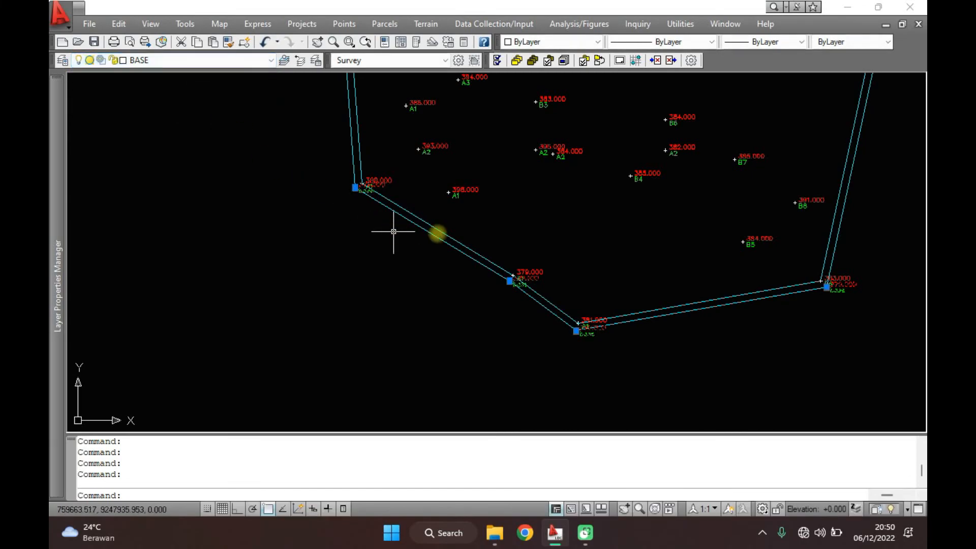
{"action": "key", "text": "Escape"}
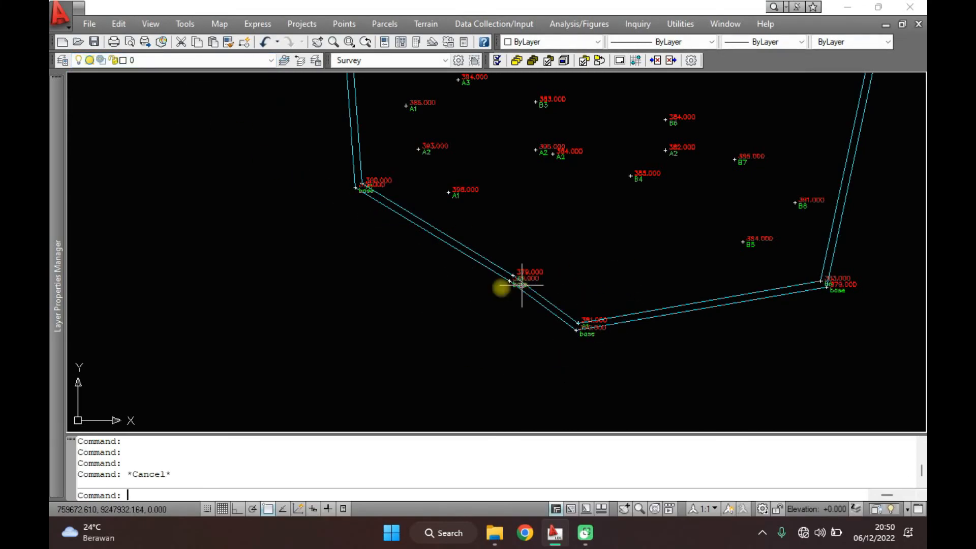
Step: Freeze the BASE and BOUNDARY layers
{"action": "mouse_move", "coordinate": [49, 187]}
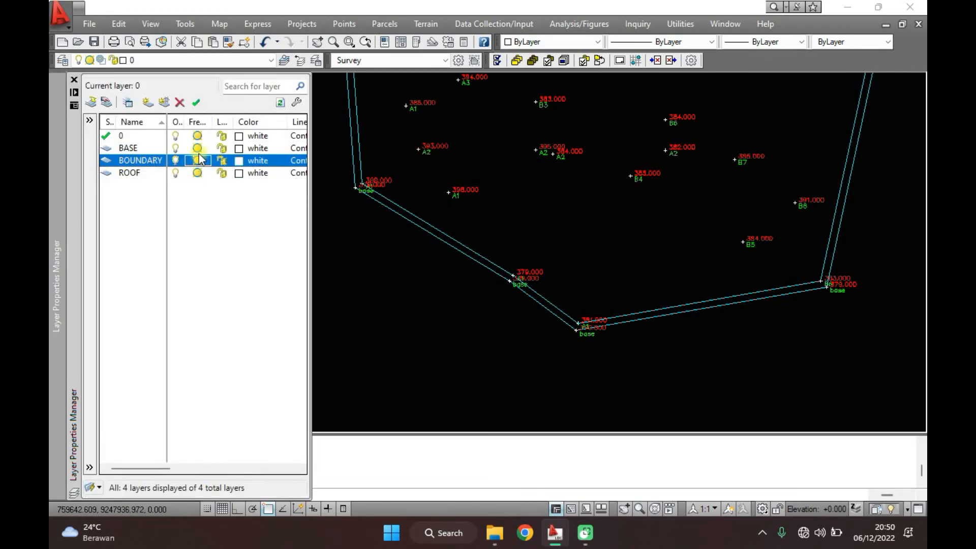
{"action": "left_click", "coordinate": [197, 148]}
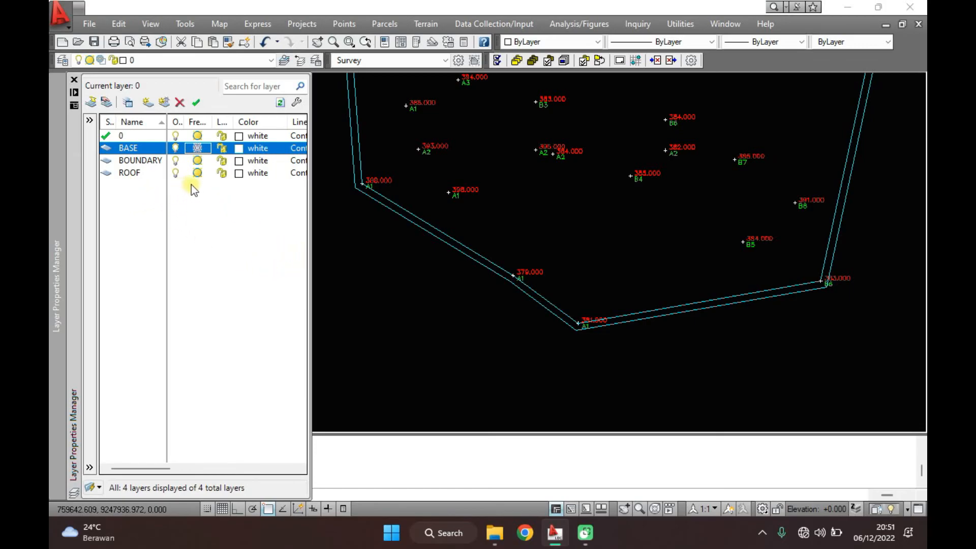
{"action": "left_click", "coordinate": [198, 161]}
Step: Move all remaining visible survey points to the ROOF layer, and check the assignment by toggling that layer's freeze state
{"action": "scroll", "coordinate": [488, 333], "scroll_direction": "down", "scroll_amount": 8}
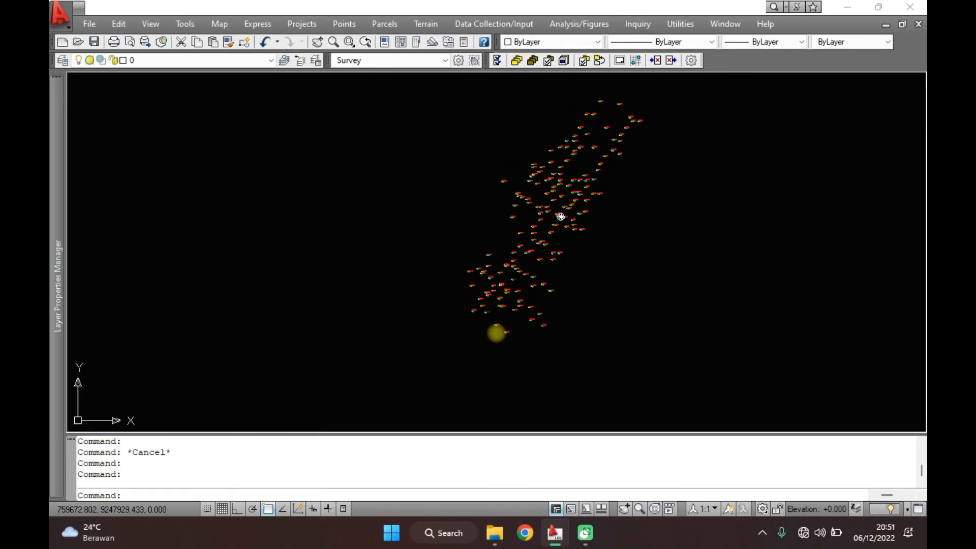
{"action": "middle_click_drag", "start_coordinate": [429, 196], "coordinate": [407, 233]}
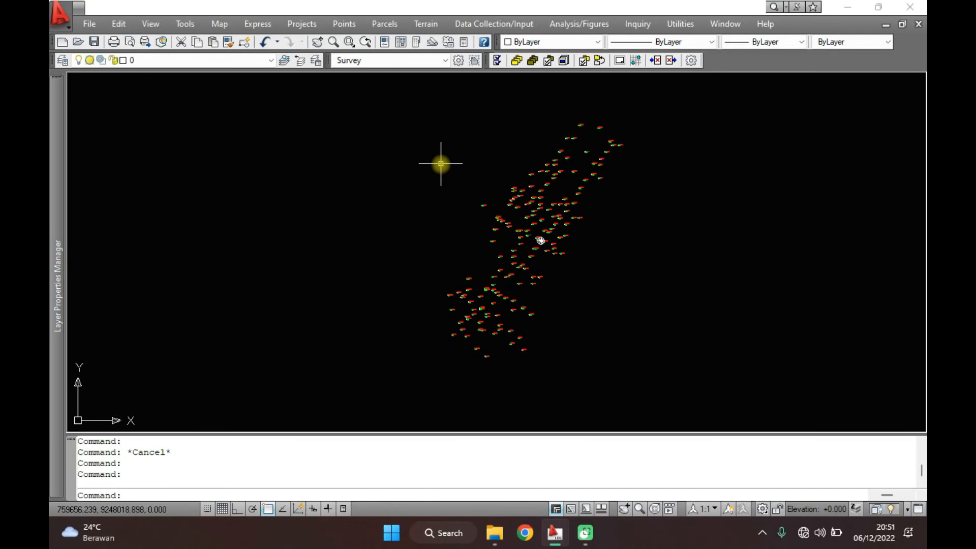
{"action": "left_click", "coordinate": [708, 395]}
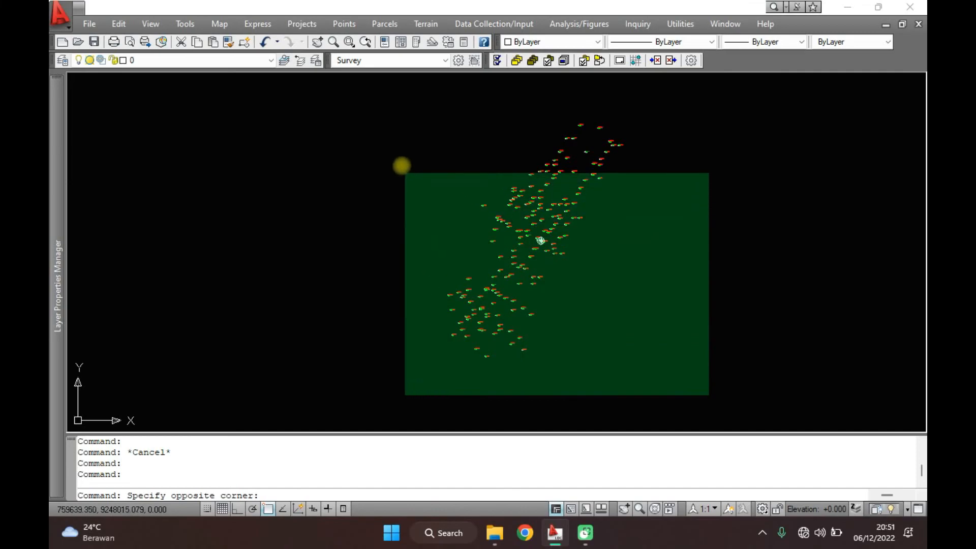
{"action": "left_click", "coordinate": [338, 83]}
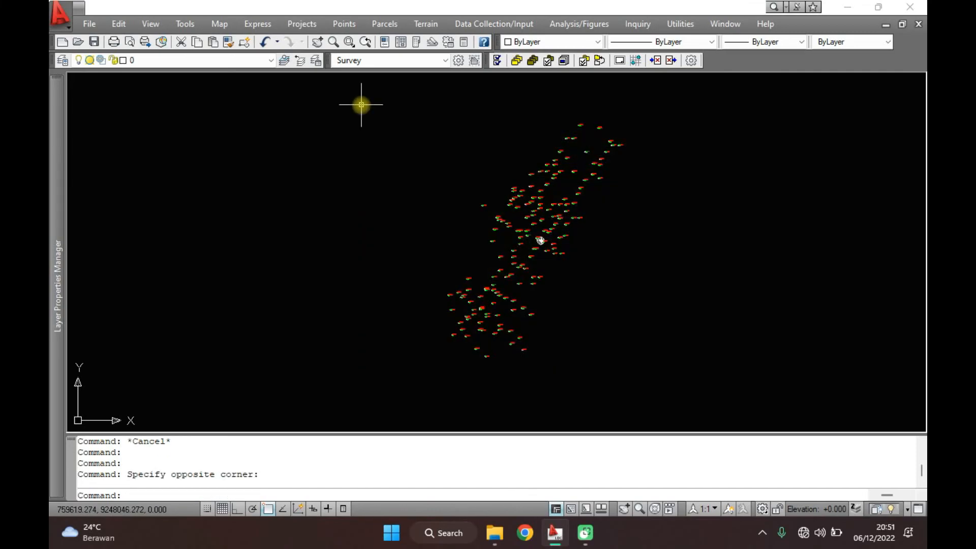
{"action": "left_click", "coordinate": [175, 60]}
{"action": "left_click", "coordinate": [157, 105]}
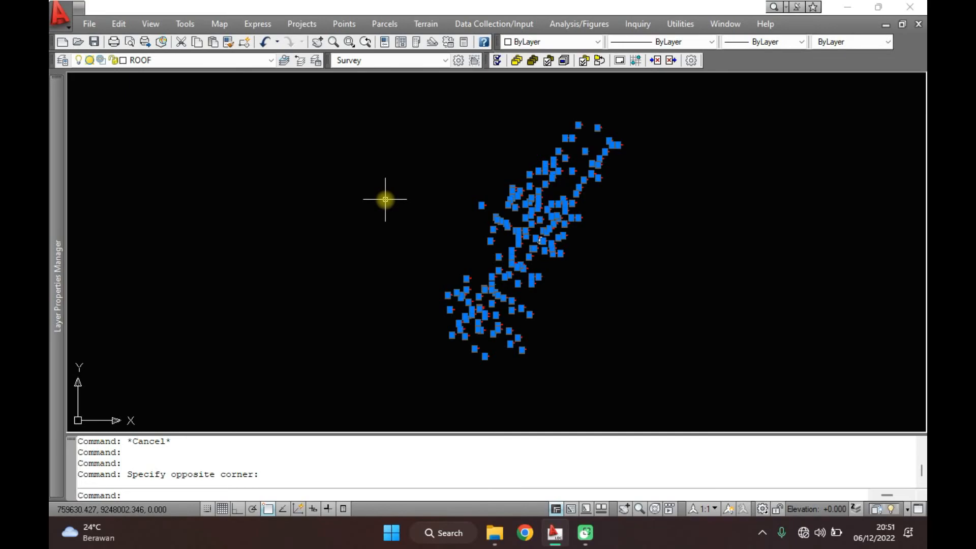
{"action": "key", "text": "Escape"}
{"action": "key", "text": "Escape"}
{"action": "key", "text": "Escape"}
{"action": "mouse_move", "coordinate": [51, 133]}
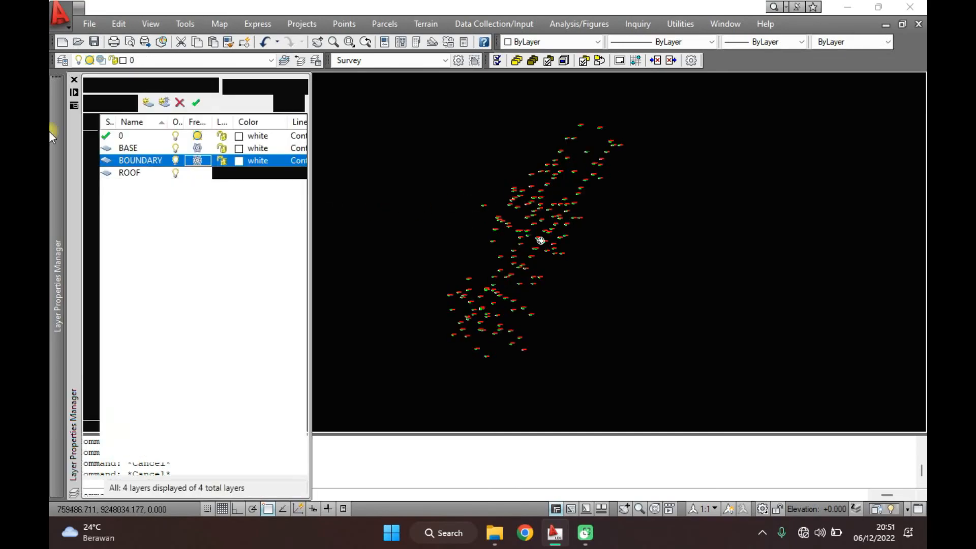
{"action": "left_click", "coordinate": [198, 175]}
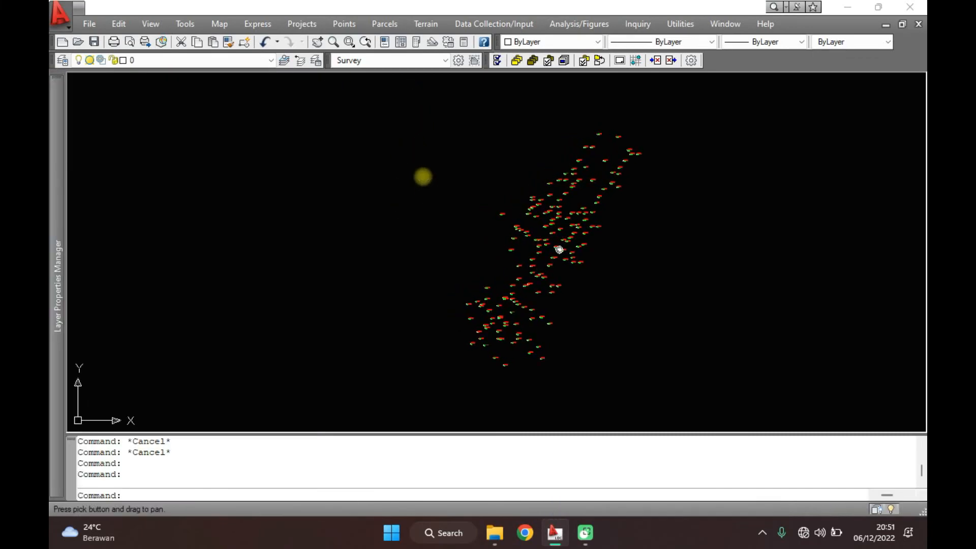
Step: Start a new point group named ROOF that includes points by number matching
{"action": "left_click", "coordinate": [357, 24]}
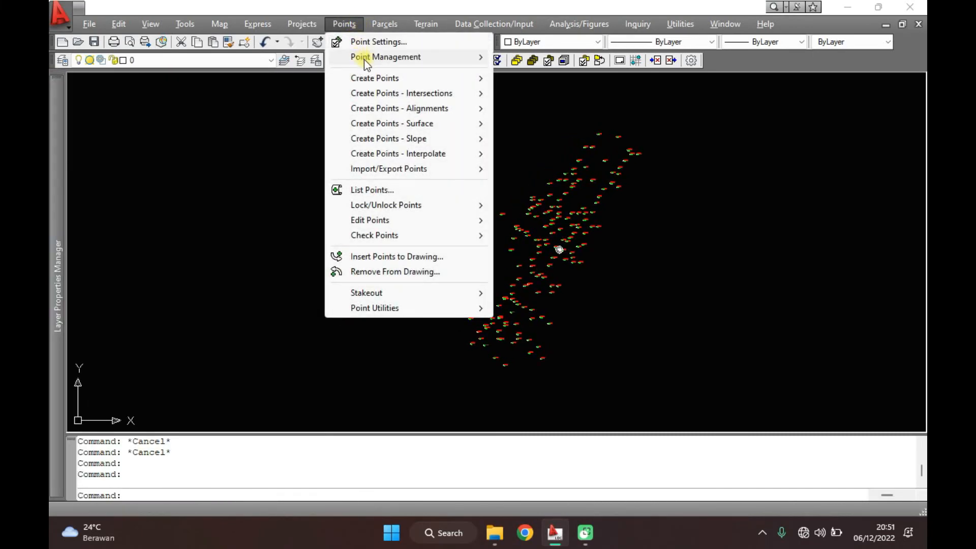
{"action": "mouse_move", "coordinate": [364, 60]}
{"action": "left_click", "coordinate": [541, 55]}
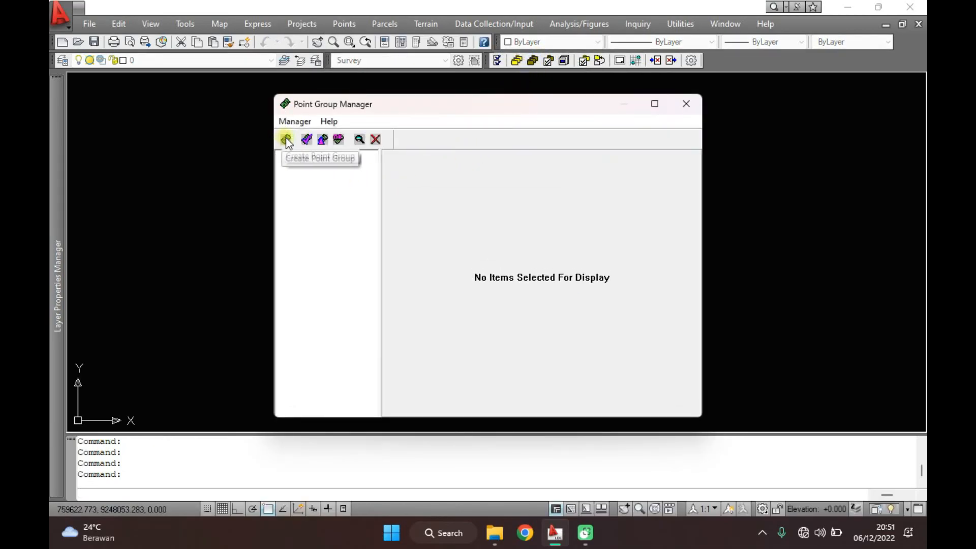
{"action": "left_click", "coordinate": [288, 142]}
{"action": "type", "text": "ROOF"}
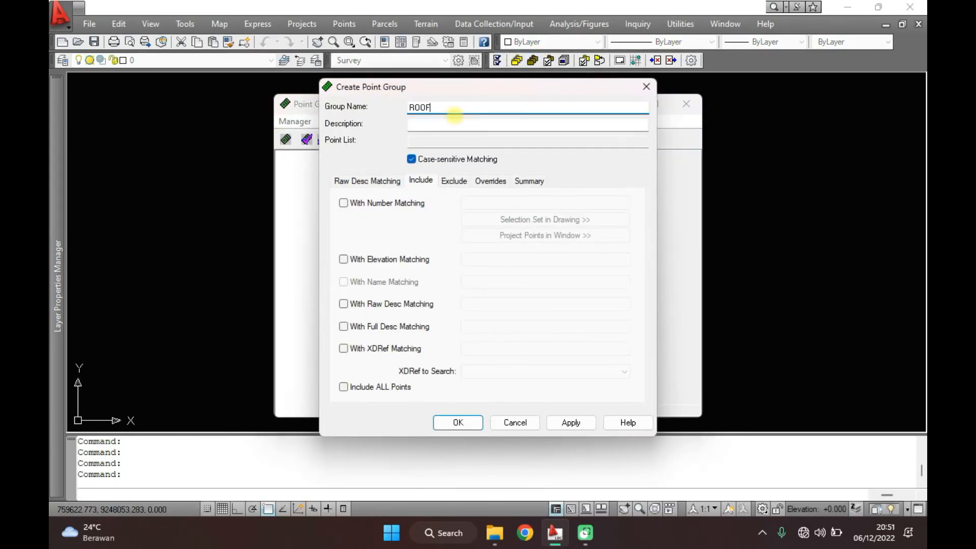
{"action": "left_click", "coordinate": [393, 203]}
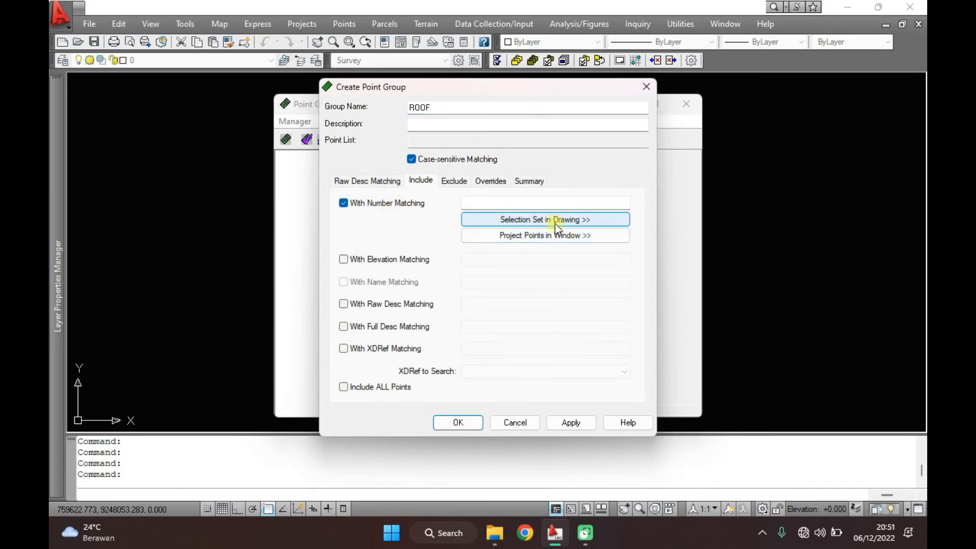
Step: Add all visible survey points in the drawing to the ROOF point group and create the group
{"action": "left_click", "coordinate": [555, 223]}
{"action": "scroll", "coordinate": [701, 345], "scroll_direction": "up", "scroll_amount": 1}
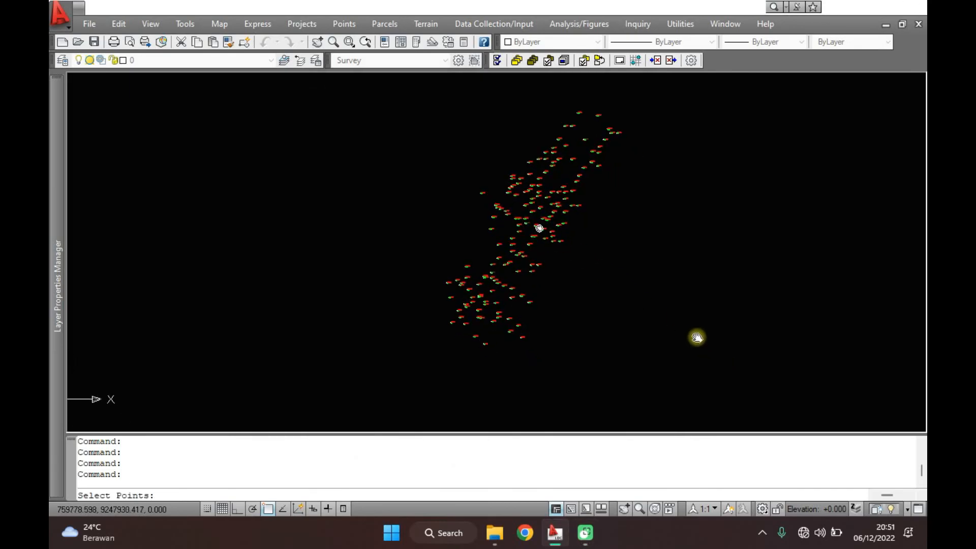
{"action": "left_click", "coordinate": [799, 373]}
{"action": "left_click", "coordinate": [370, 98]}
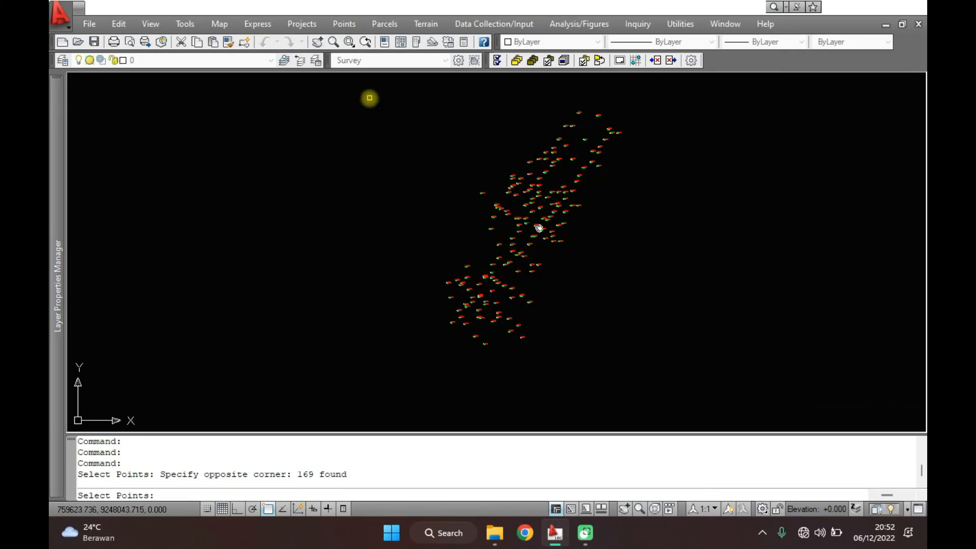
{"action": "key", "text": "Return"}
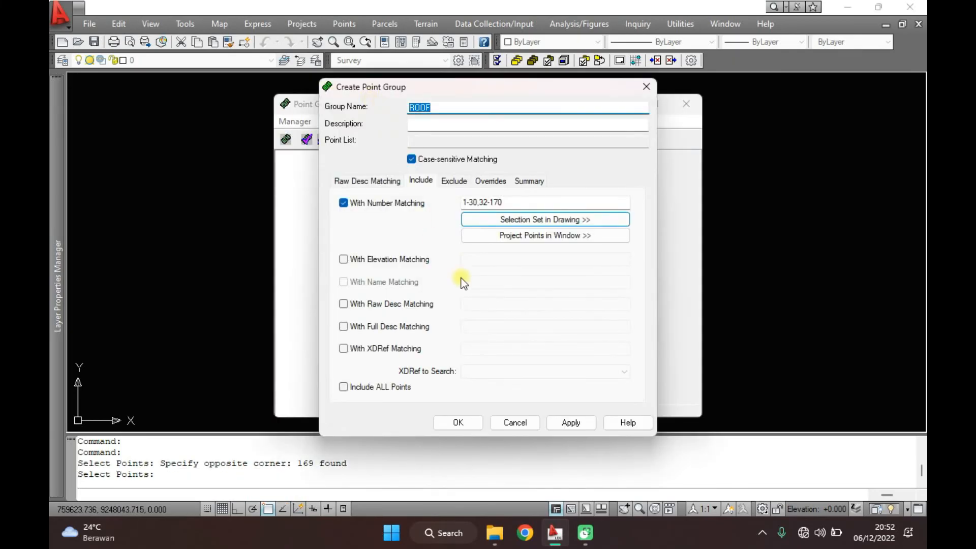
{"action": "left_click", "coordinate": [570, 420]}
{"action": "left_click", "coordinate": [457, 423]}
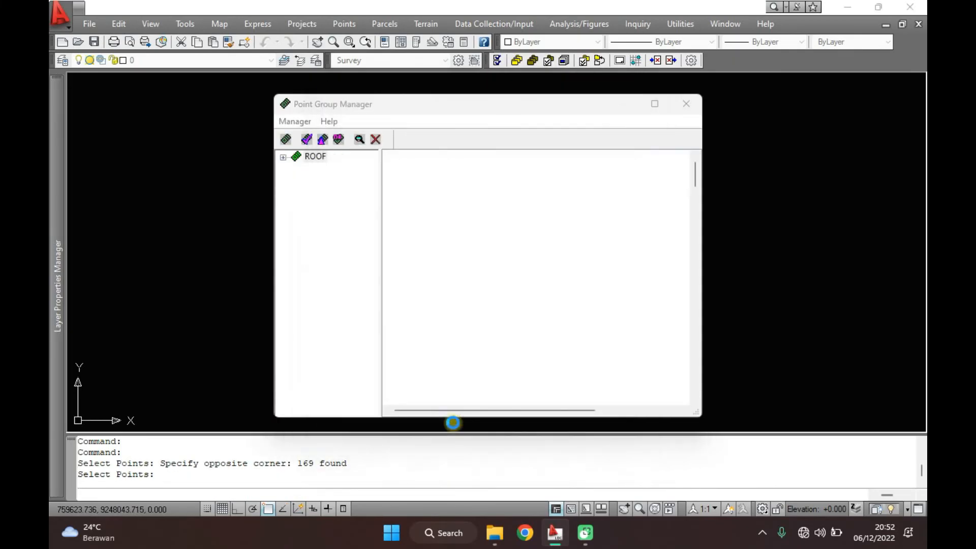
Step: Bring up the layer properties list
{"action": "mouse_move", "coordinate": [50, 174]}
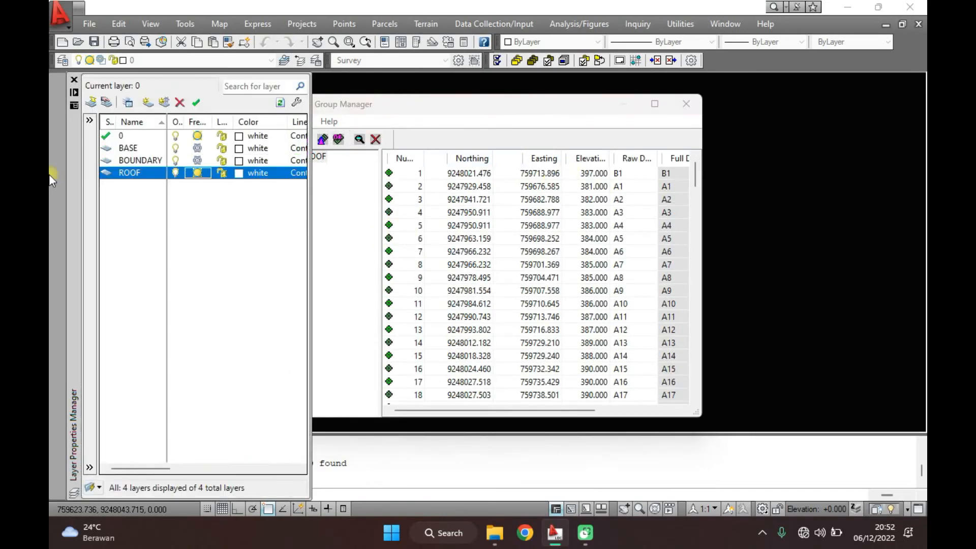
Step: Close the Point Group Manager, then freeze the ROOF layer and thaw the BASE layer
{"action": "left_click", "coordinate": [199, 173]}
{"action": "left_click", "coordinate": [577, 276]}
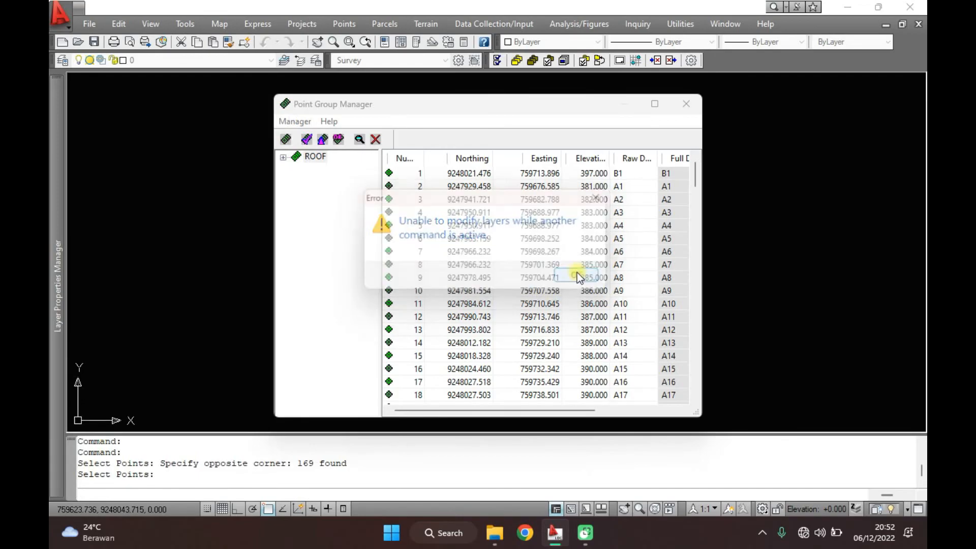
{"action": "left_click", "coordinate": [685, 105]}
{"action": "mouse_move", "coordinate": [50, 151]}
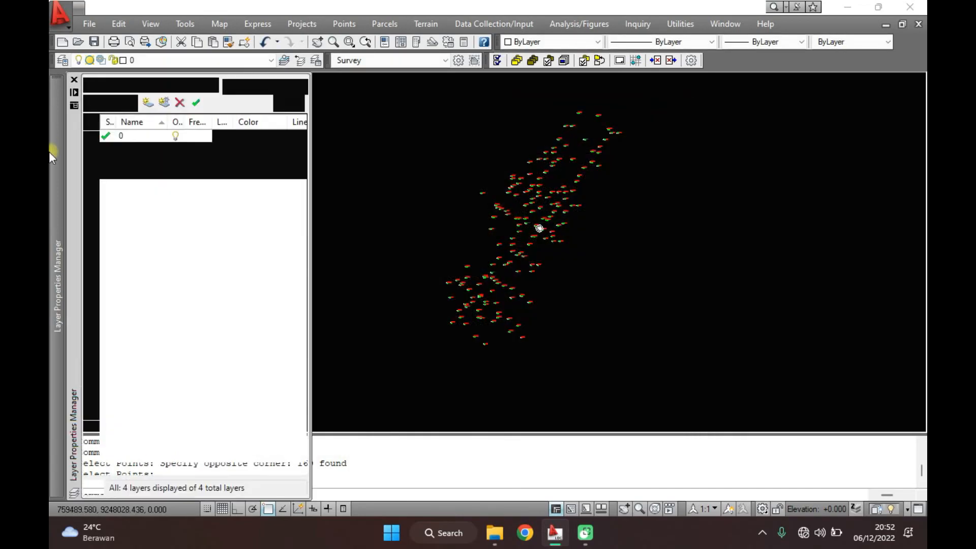
{"action": "left_click", "coordinate": [197, 173]}
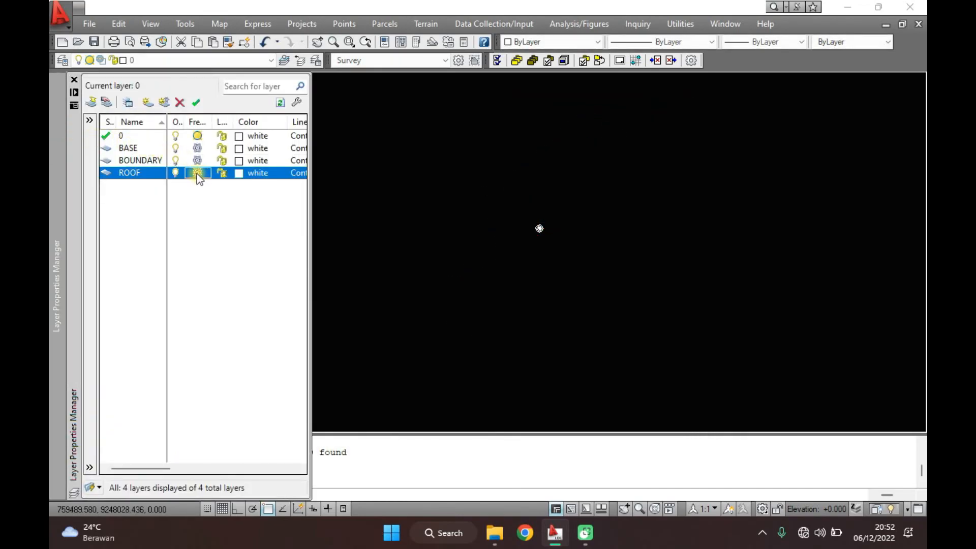
{"action": "left_click", "coordinate": [201, 146]}
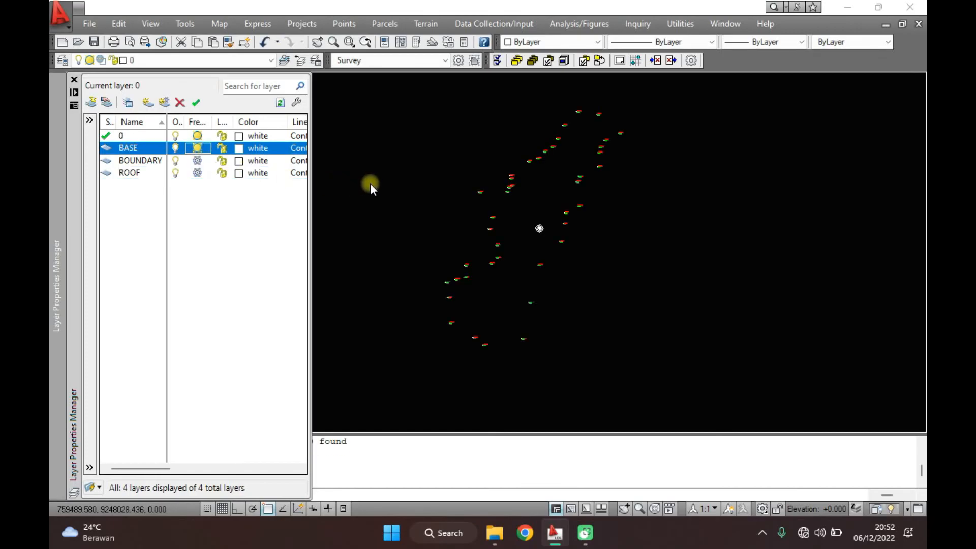
Step: Create a point group named BASE with number matching, using a window selection of all displayed base points
{"action": "left_click", "coordinate": [345, 24]}
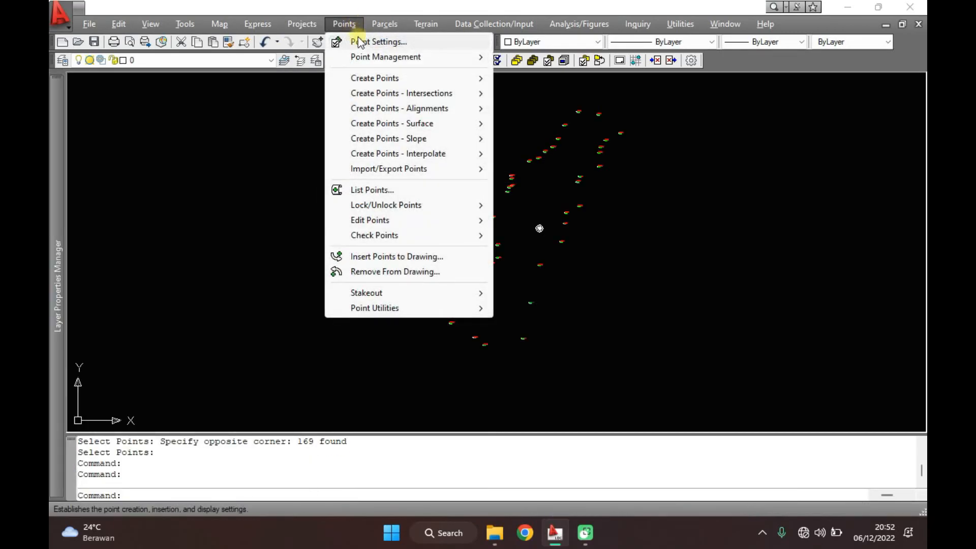
{"action": "mouse_move", "coordinate": [365, 56]}
{"action": "left_click", "coordinate": [532, 56]}
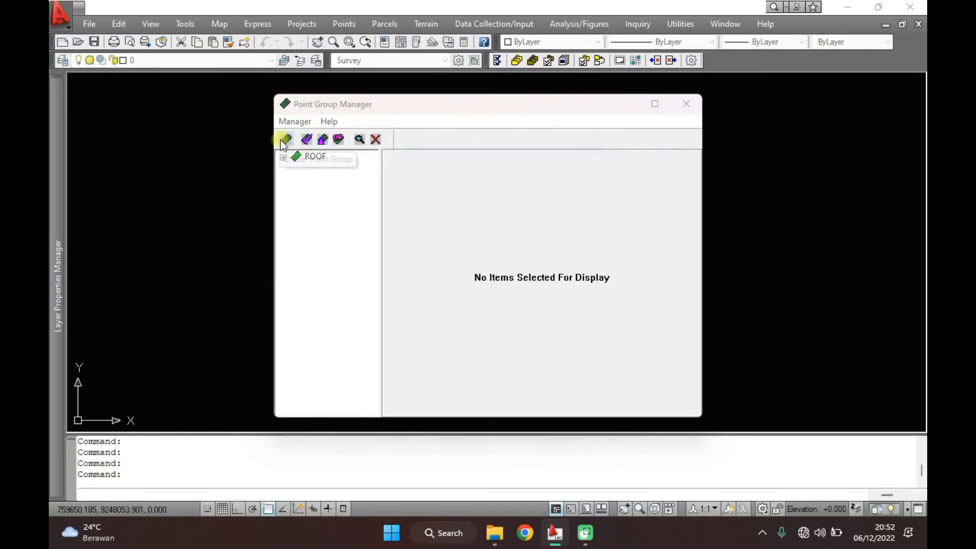
{"action": "left_click", "coordinate": [285, 139]}
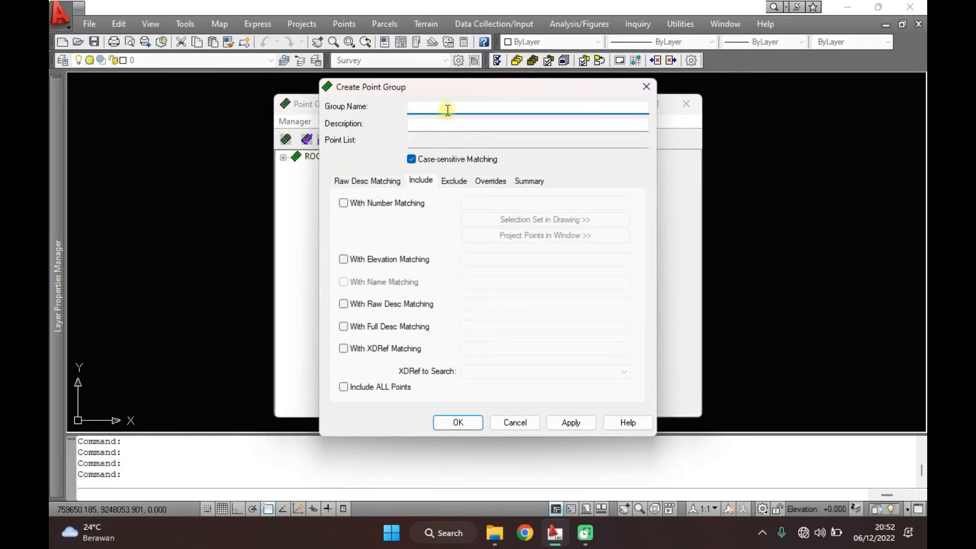
{"action": "left_click", "coordinate": [407, 203]}
{"action": "left_click", "coordinate": [548, 219]}
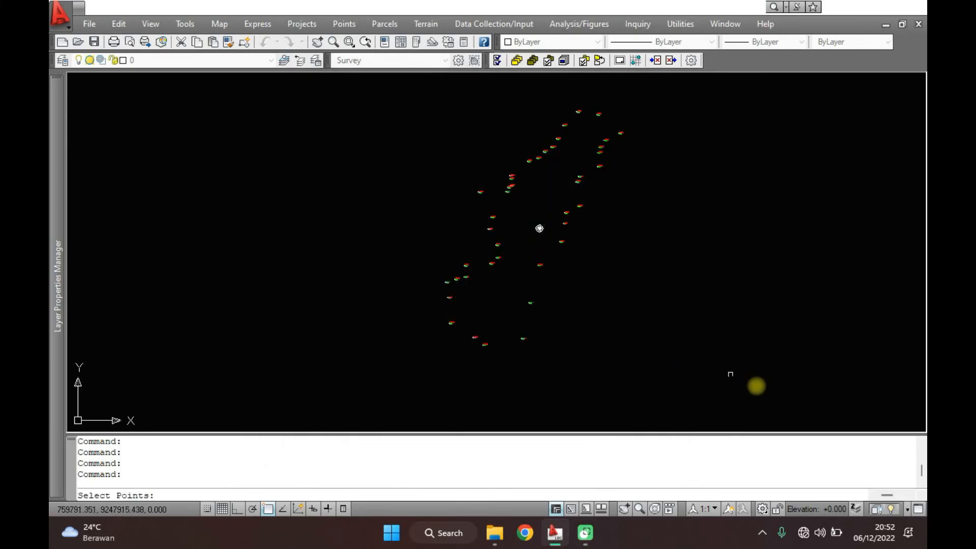
{"action": "left_click", "coordinate": [769, 394]}
{"action": "left_click", "coordinate": [337, 90]}
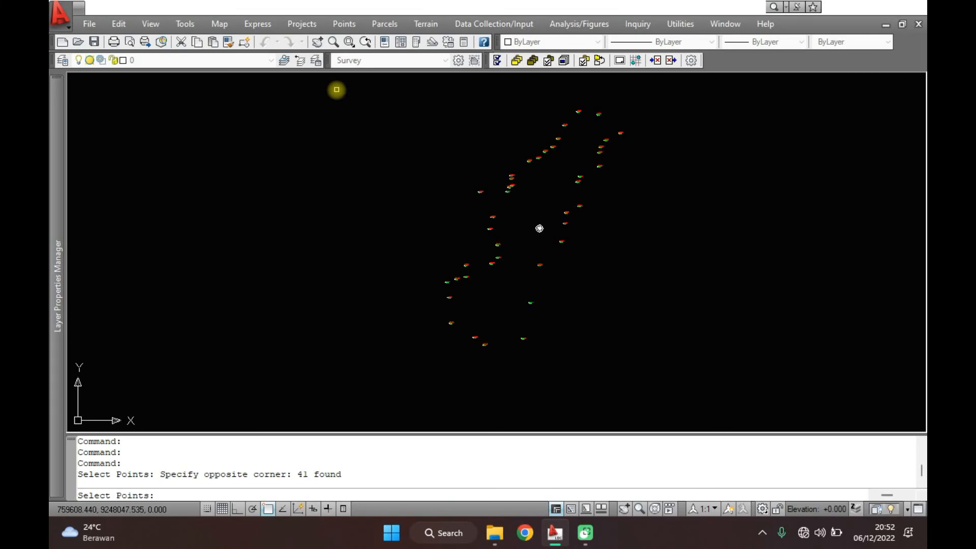
{"action": "key", "text": "Return"}
{"action": "left_click", "coordinate": [553, 425]}
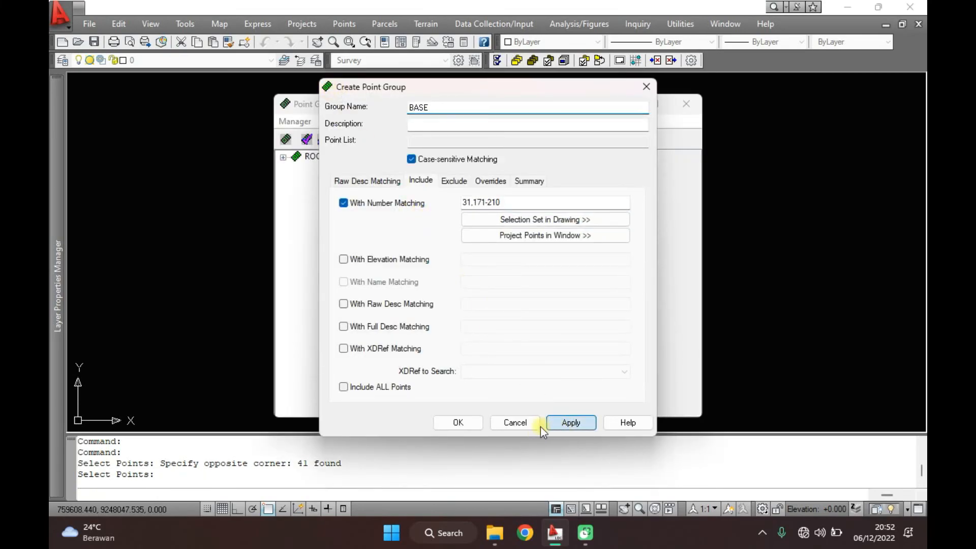
{"action": "left_click", "coordinate": [464, 424]}
Step: Compare the point lists of the ROOF and BASE groups and close the Point Group Manager
{"action": "left_click", "coordinate": [311, 168]}
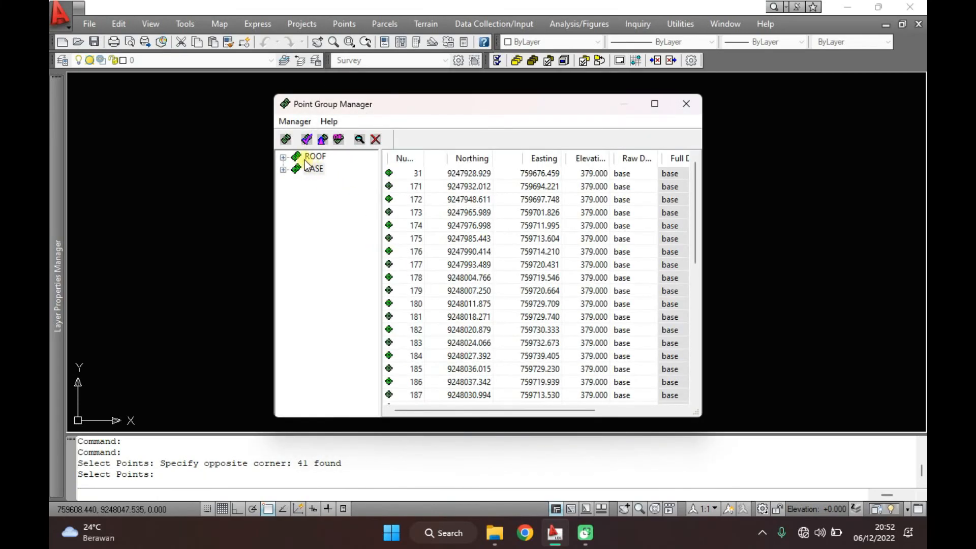
{"action": "left_click", "coordinate": [315, 157]}
{"action": "left_click", "coordinate": [314, 169]}
{"action": "left_click", "coordinate": [318, 170]}
{"action": "left_click", "coordinate": [689, 104]}
Step: Thaw the BOUNDARY and ROOF layers
{"action": "mouse_move", "coordinate": [56, 288]}
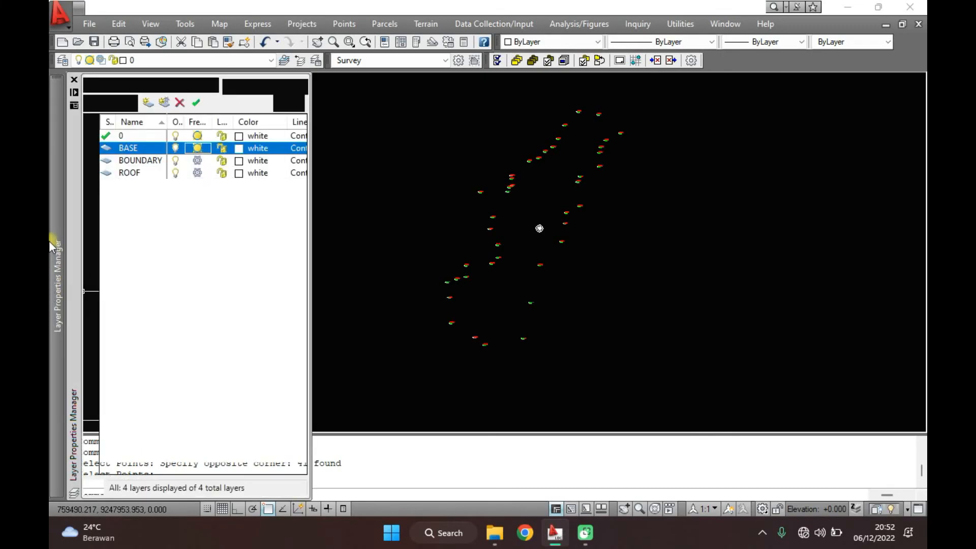
{"action": "left_click", "coordinate": [197, 160]}
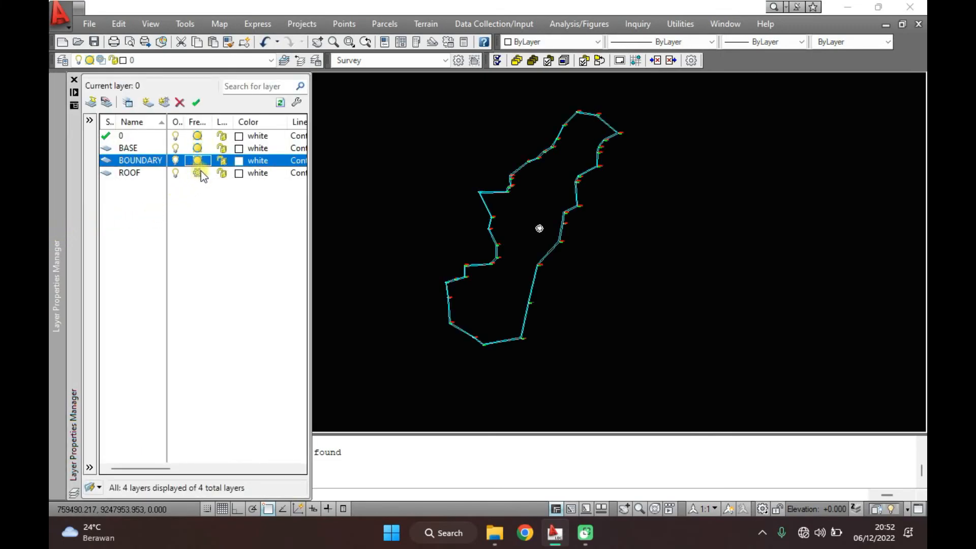
{"action": "left_click", "coordinate": [198, 173]}
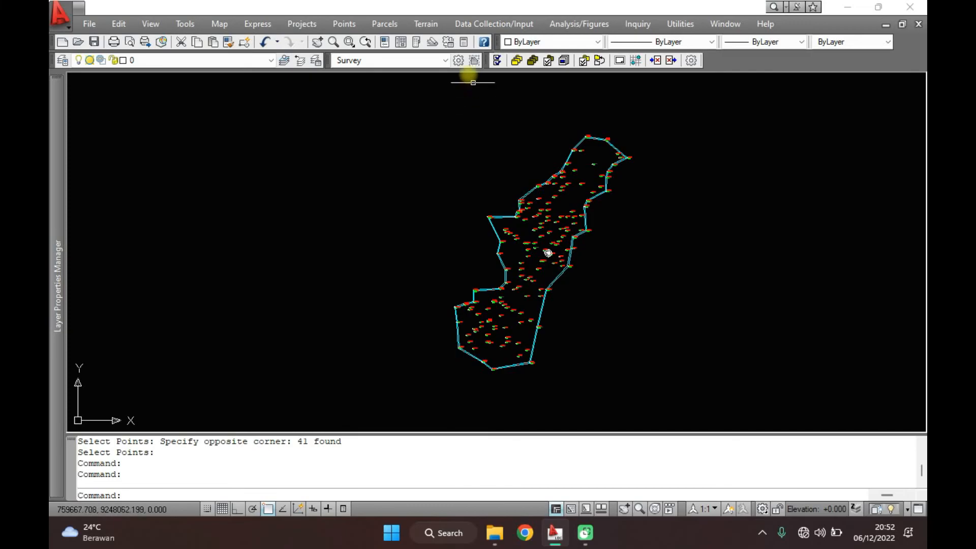
Step: Create a new terrain surface in the Terrain Model Explorer and expand its data tree
{"action": "left_click", "coordinate": [425, 24]}
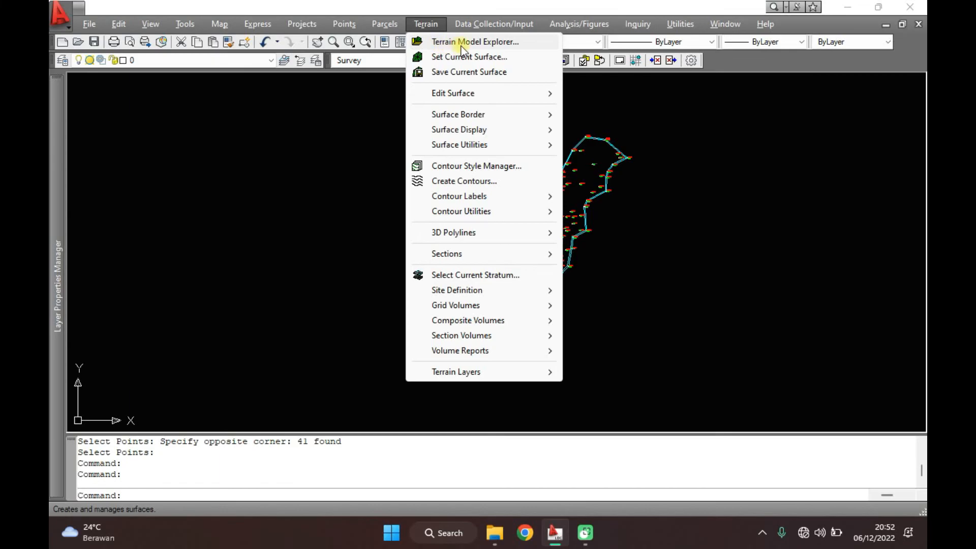
{"action": "double_click", "coordinate": [434, 24]}
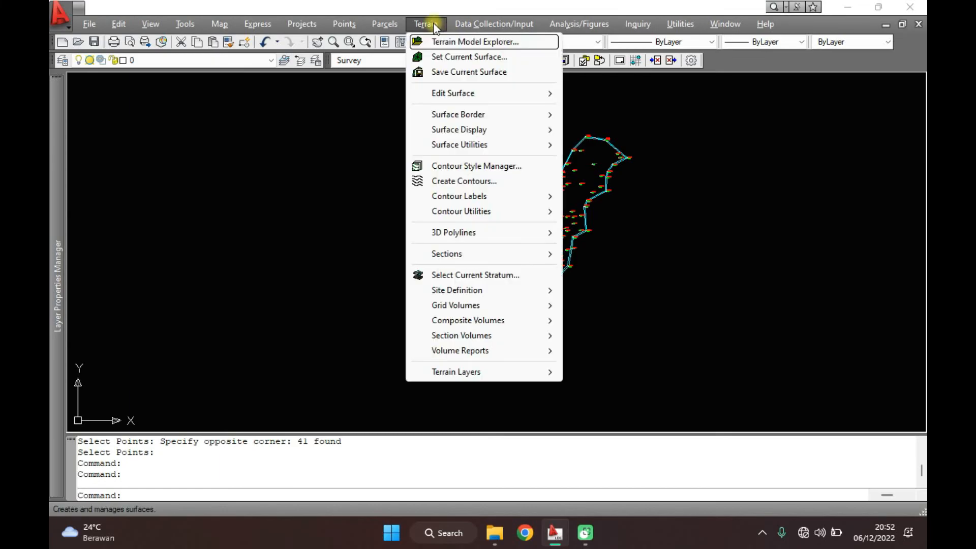
{"action": "left_click", "coordinate": [502, 41]}
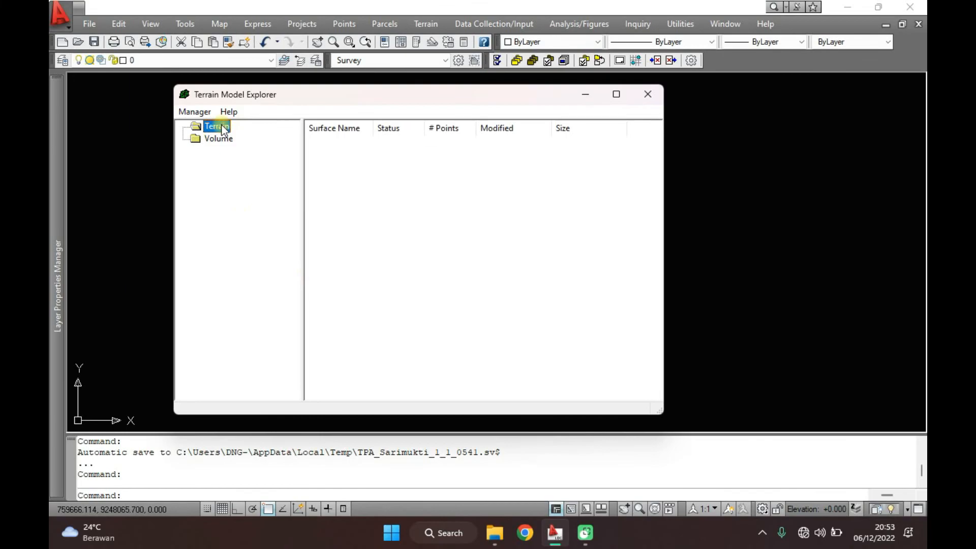
{"action": "right_click", "coordinate": [220, 132]}
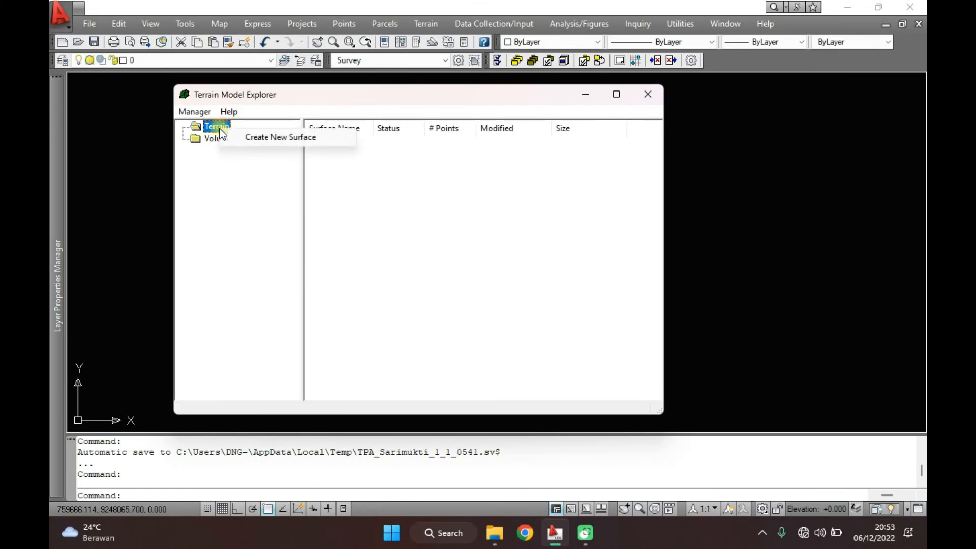
{"action": "left_click", "coordinate": [264, 140]}
{"action": "left_click", "coordinate": [183, 127]}
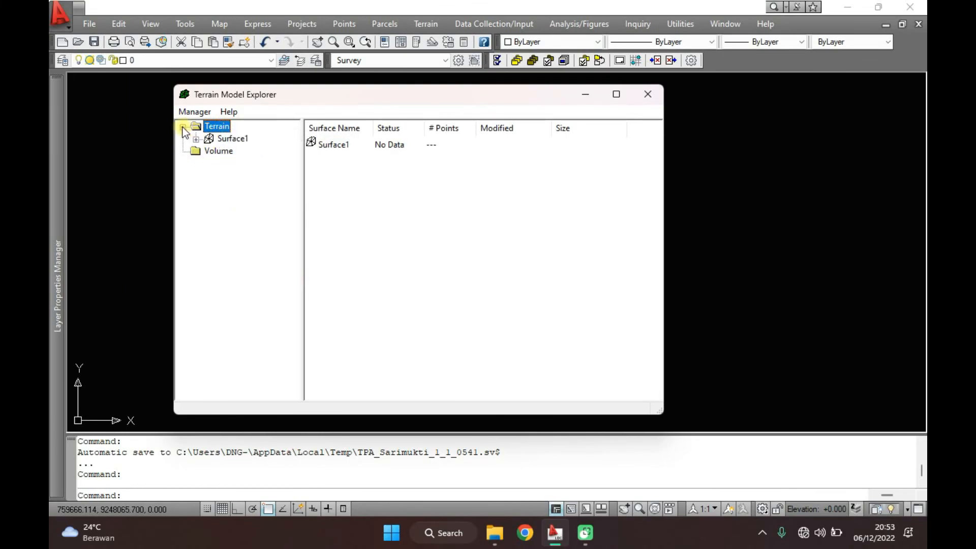
{"action": "left_click", "coordinate": [196, 139]}
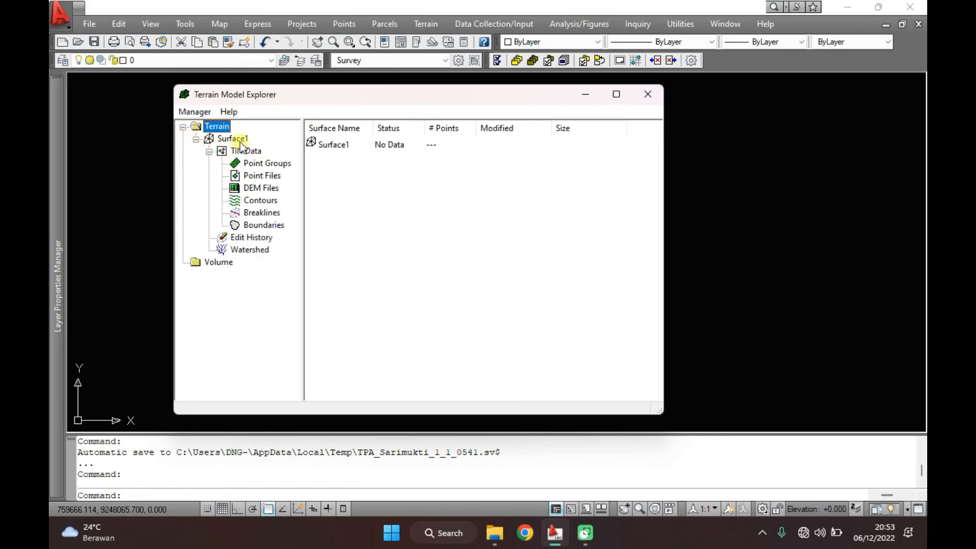
Step: Rename the new terrain surface as BASE
{"action": "right_click", "coordinate": [240, 142]}
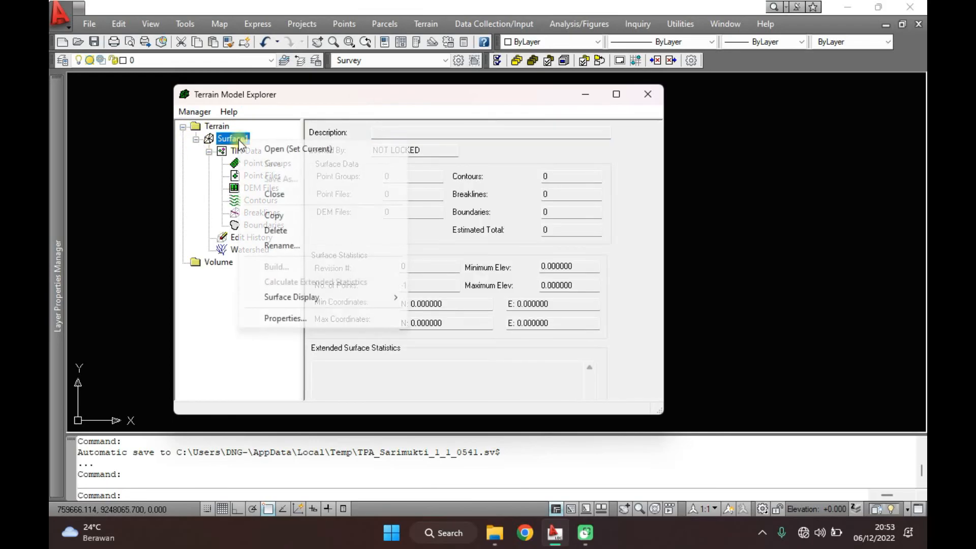
{"action": "left_click", "coordinate": [304, 246]}
{"action": "type", "text": "BASE"}
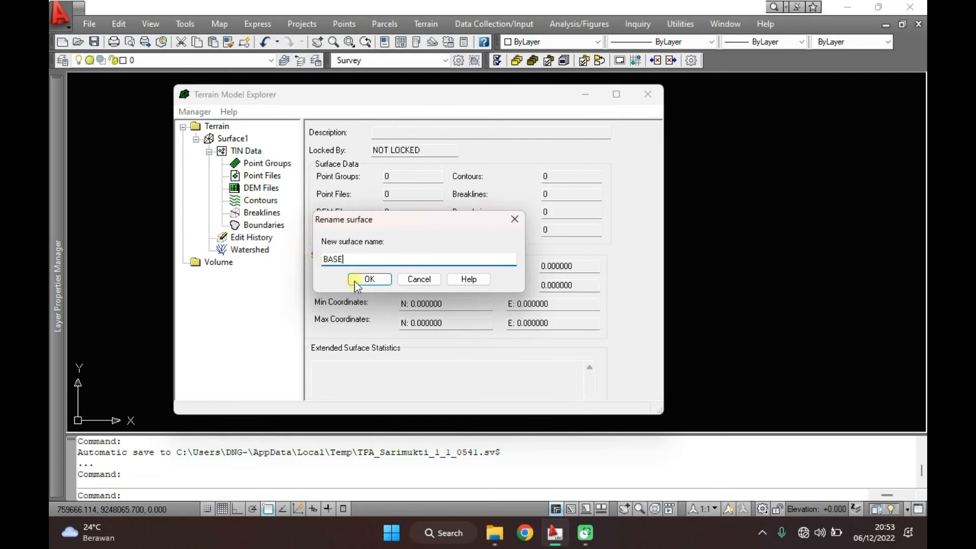
{"action": "left_click", "coordinate": [367, 279]}
Step: Add the BASE point group to the TIN data of the BASE surface
{"action": "left_click", "coordinate": [196, 139]}
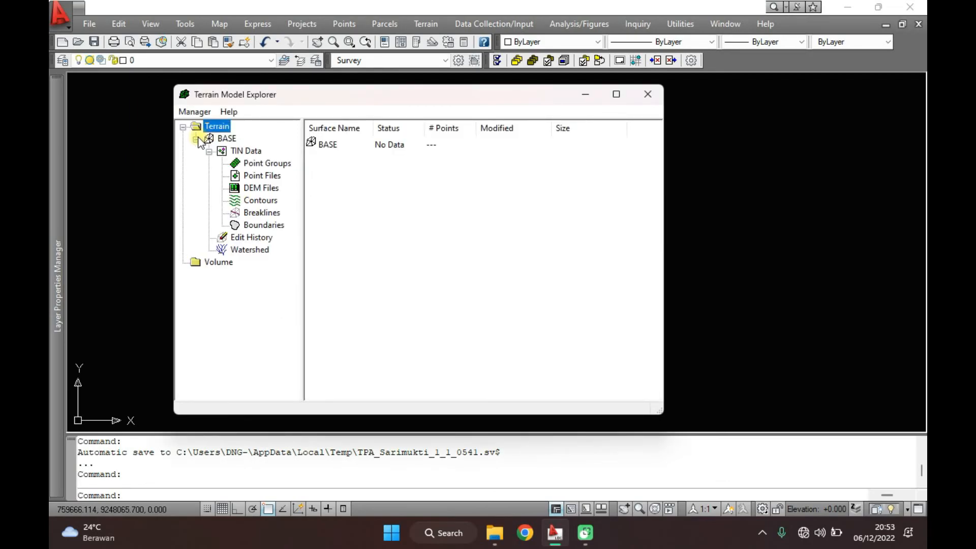
{"action": "left_click", "coordinate": [277, 163]}
{"action": "right_click", "coordinate": [277, 163]}
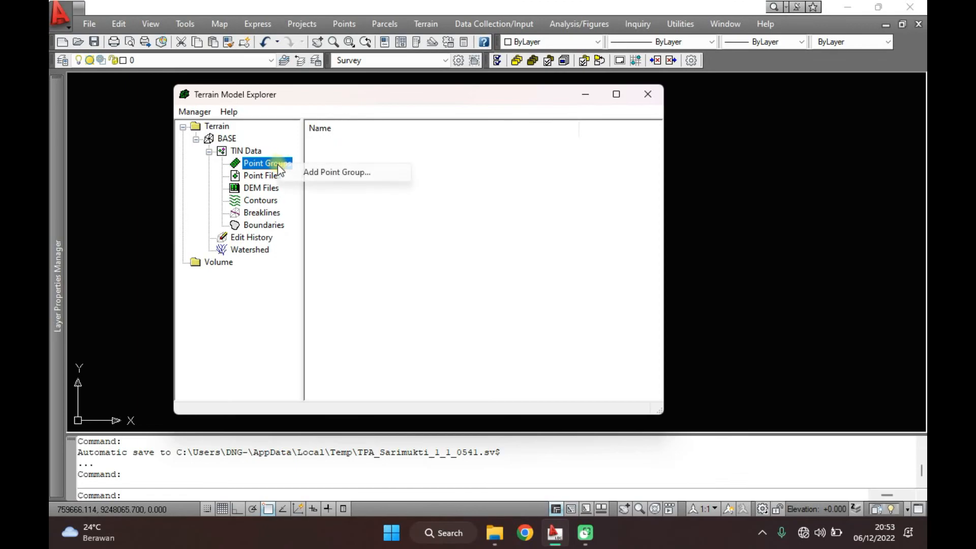
{"action": "left_click", "coordinate": [343, 175]}
{"action": "left_click", "coordinate": [387, 232]}
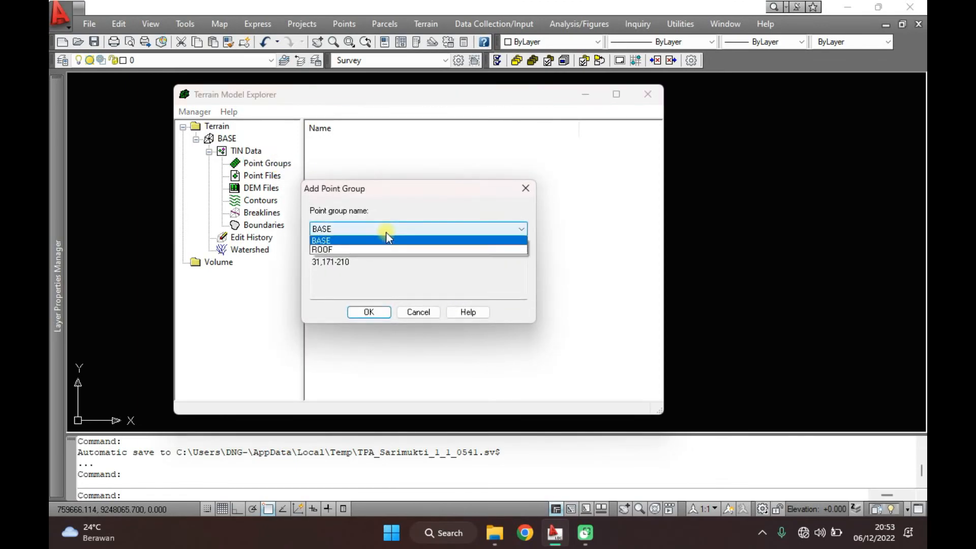
{"action": "left_click", "coordinate": [387, 241]}
{"action": "left_click", "coordinate": [370, 311]}
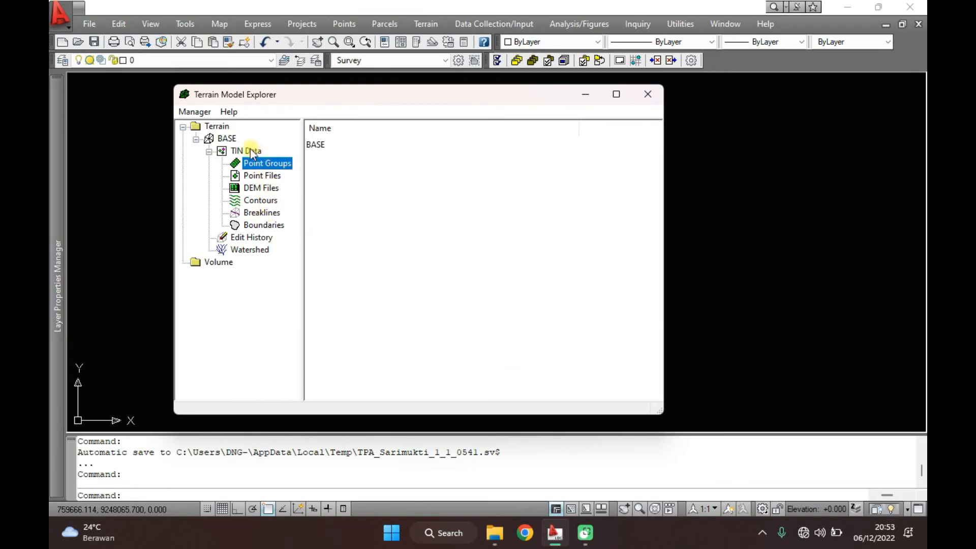
Step: Build the BASE surface with the default build and surface data options
{"action": "left_click", "coordinate": [228, 139]}
{"action": "right_click", "coordinate": [228, 139]}
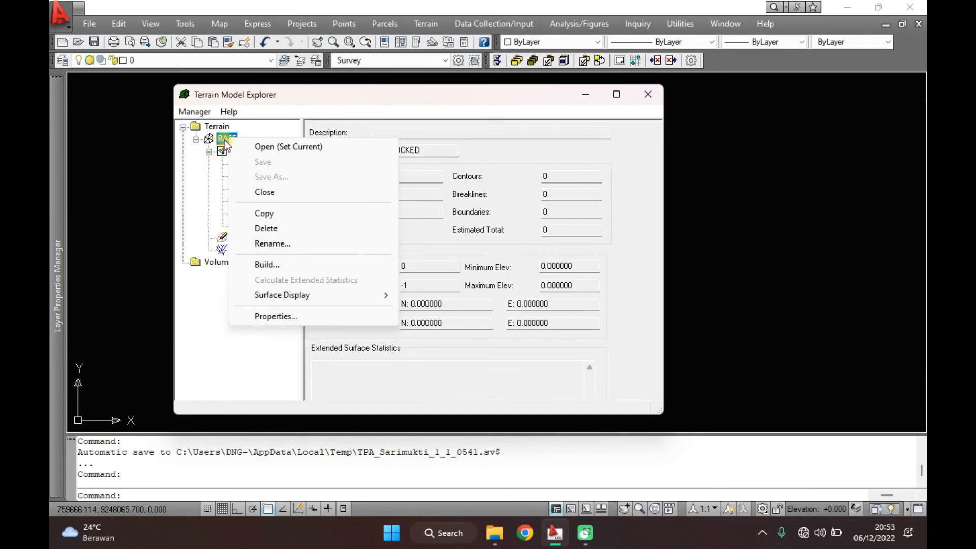
{"action": "left_click", "coordinate": [275, 265]}
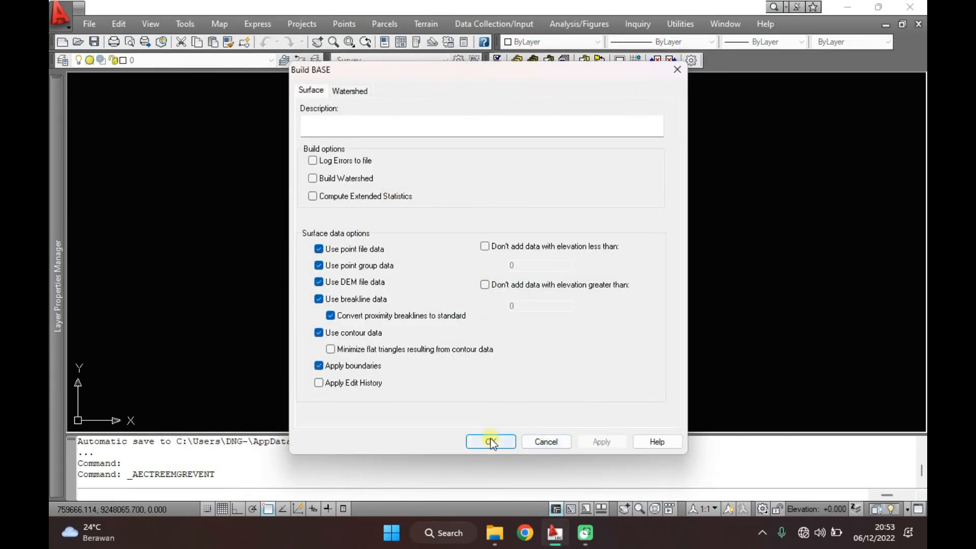
{"action": "left_click", "coordinate": [491, 441]}
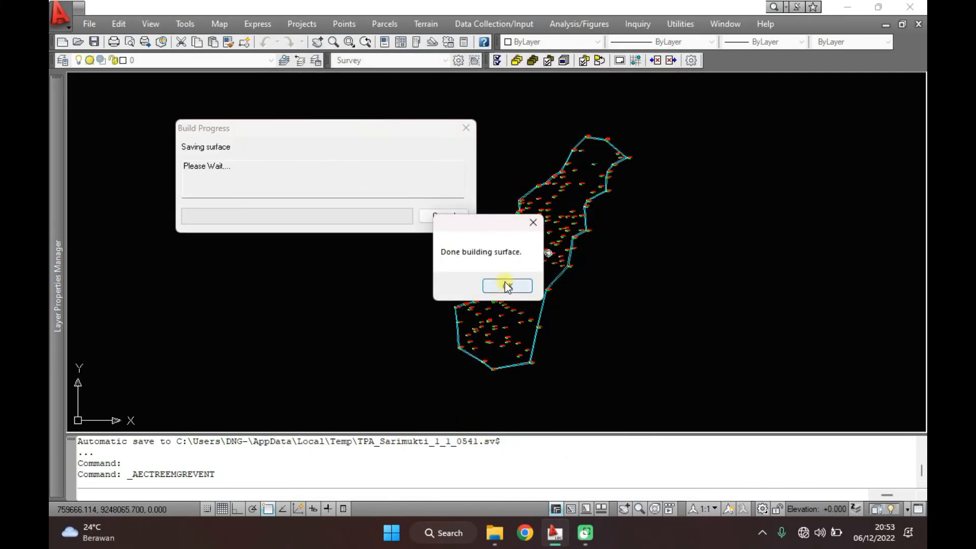
{"action": "left_click", "coordinate": [507, 287]}
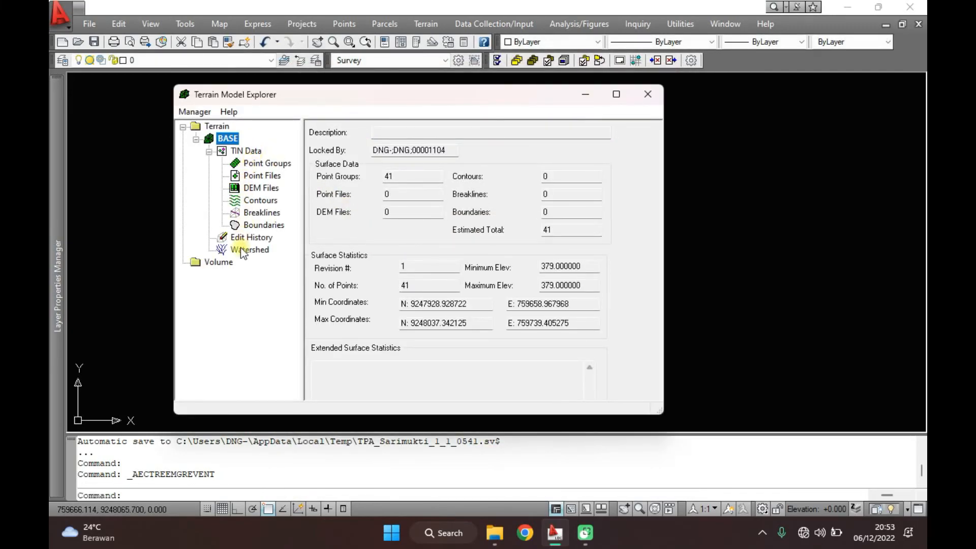
Step: Create a second terrain surface and rename it ROOF
{"action": "left_click", "coordinate": [212, 126]}
{"action": "right_click", "coordinate": [214, 125]}
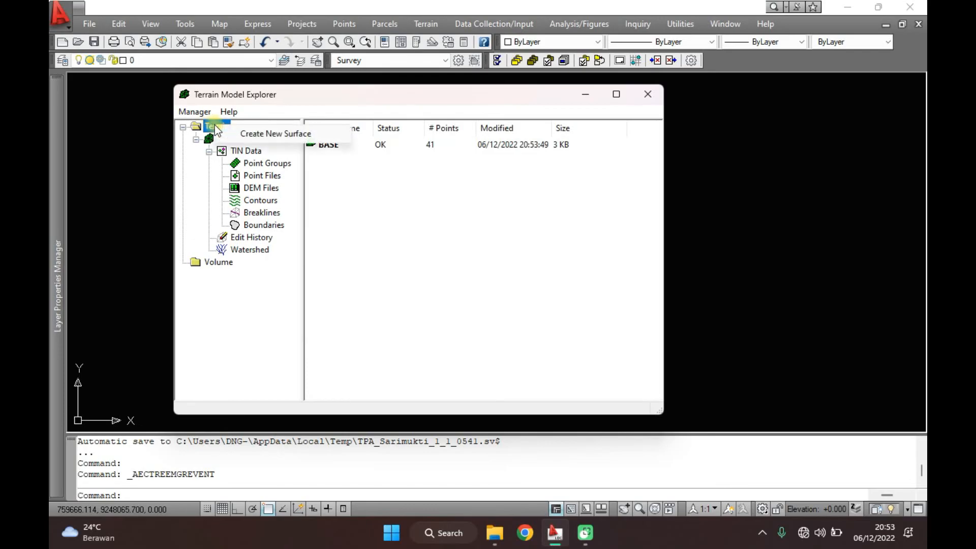
{"action": "left_click", "coordinate": [233, 132]}
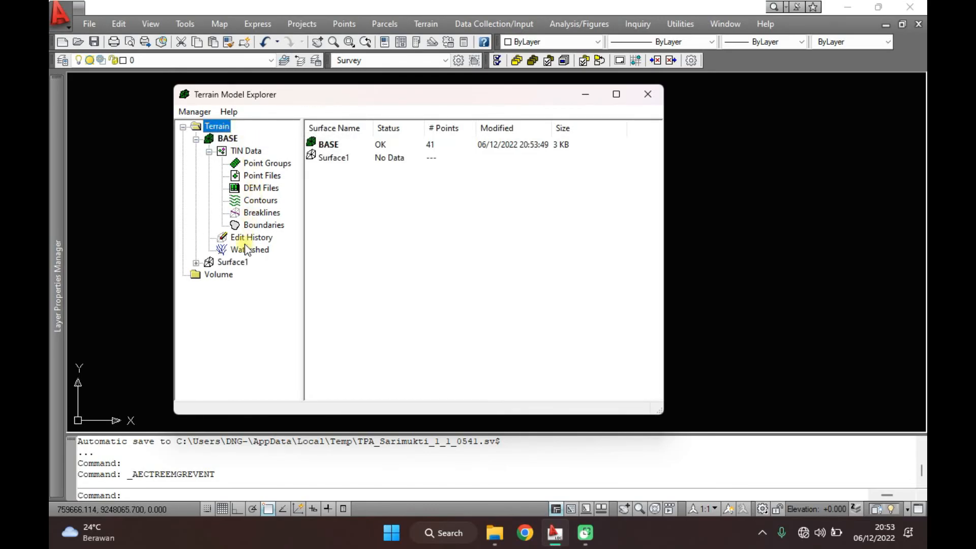
{"action": "left_click", "coordinate": [240, 263]}
{"action": "right_click", "coordinate": [240, 263]}
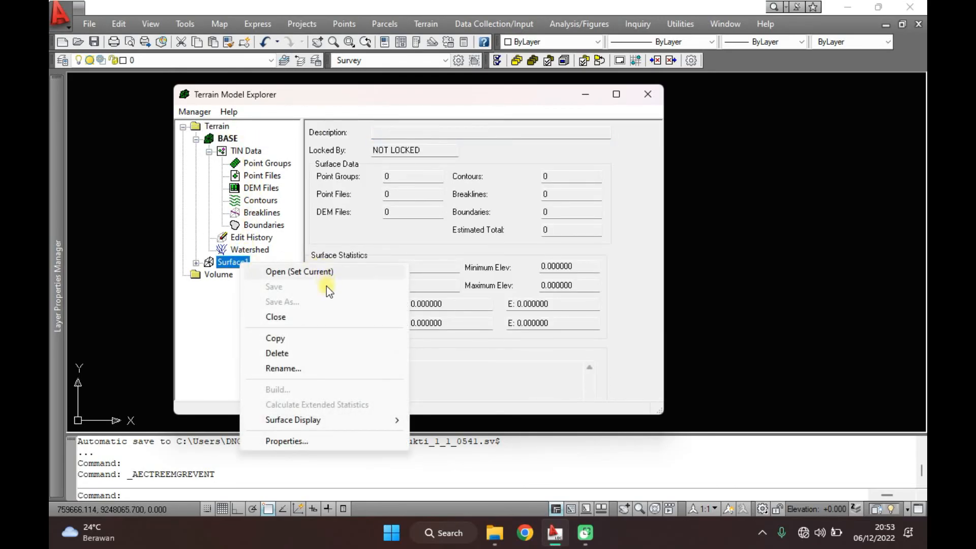
{"action": "left_click", "coordinate": [320, 366]}
{"action": "type", "text": "R"}
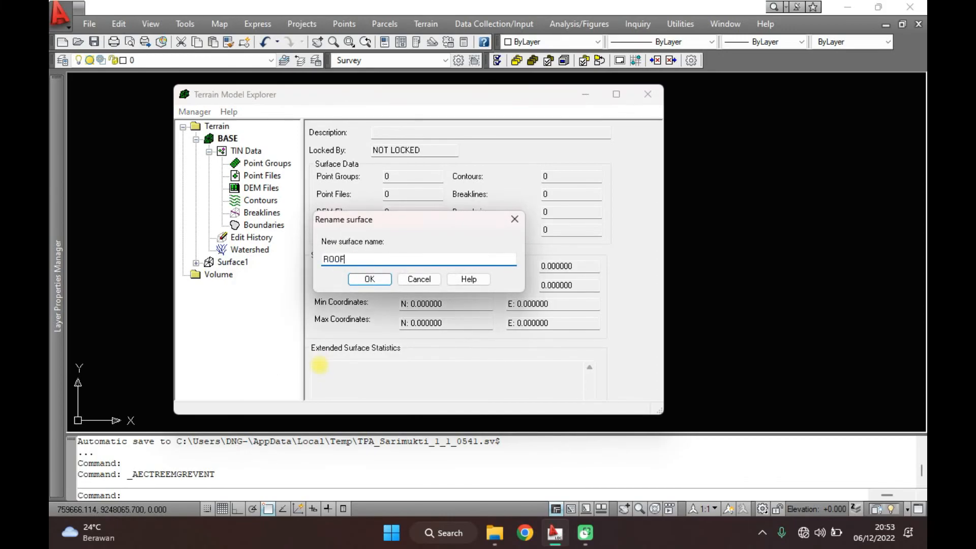
{"action": "type", "text": "OOF"}
{"action": "key", "text": "Return"}
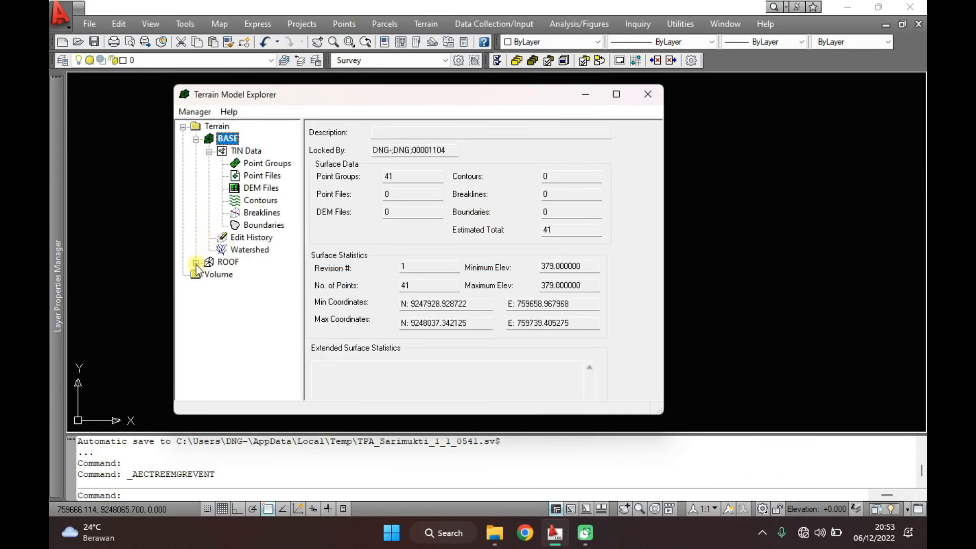
Step: Add the ROOF point group to the TIN data of the ROOF surface
{"action": "left_click", "coordinate": [196, 264]}
{"action": "left_click", "coordinate": [266, 287]}
{"action": "right_click", "coordinate": [267, 285]}
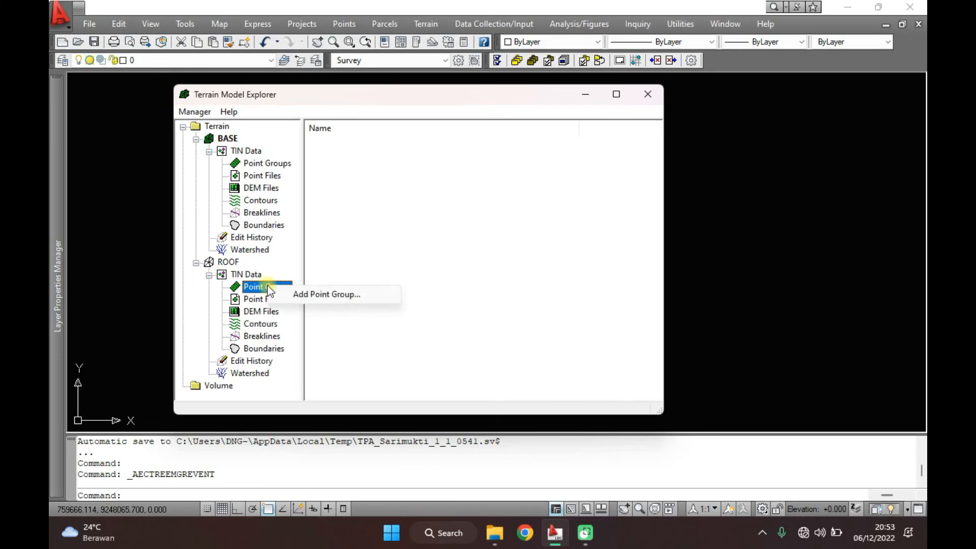
{"action": "left_click", "coordinate": [330, 295]}
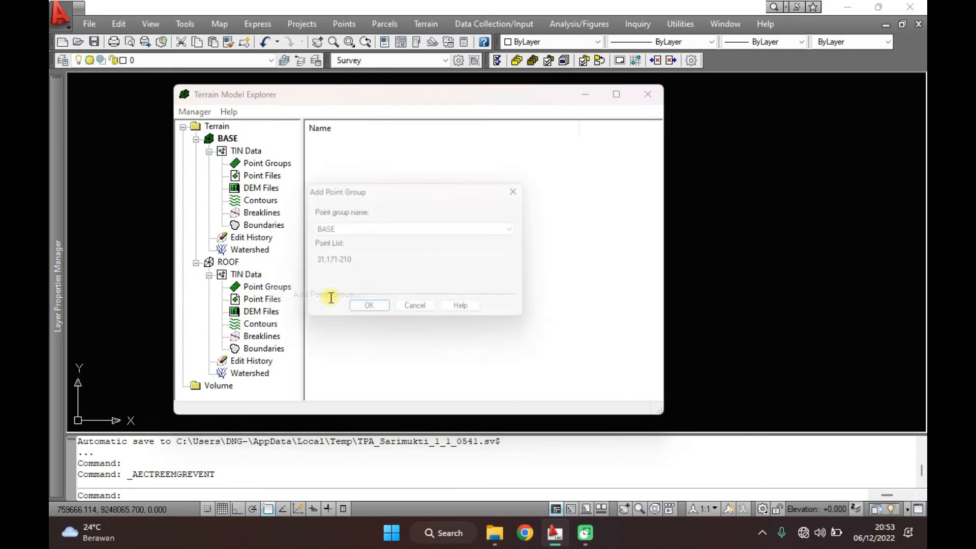
{"action": "left_click", "coordinate": [377, 227]}
{"action": "left_click", "coordinate": [381, 244]}
{"action": "left_click", "coordinate": [378, 312]}
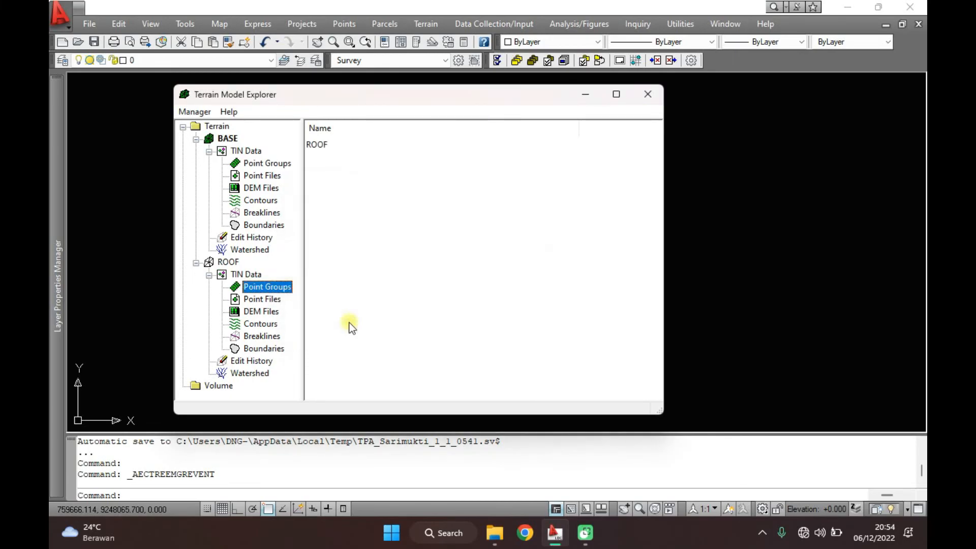
Step: Build the ROOF surface with the default build and surface data options, and close the Terrain Model Explorer
{"action": "left_click", "coordinate": [228, 262]}
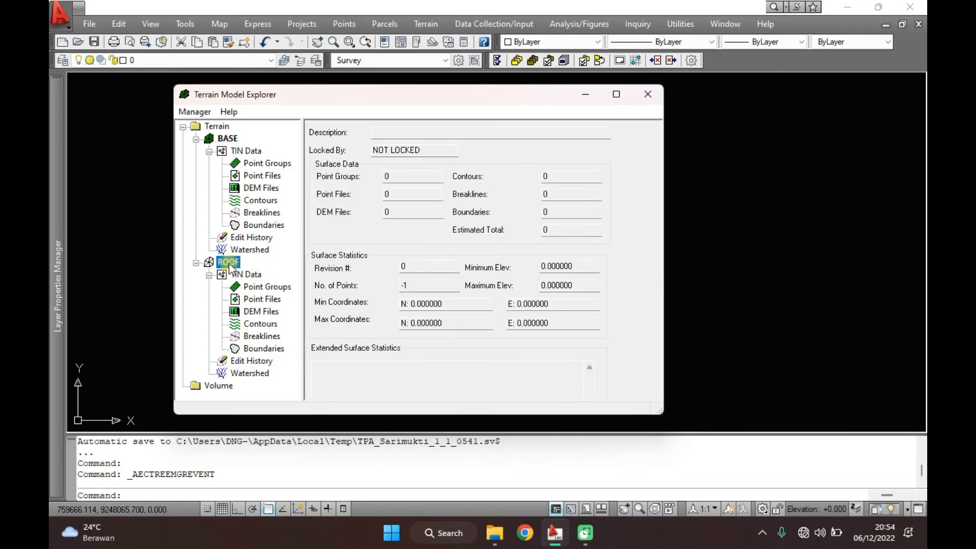
{"action": "right_click", "coordinate": [229, 264]}
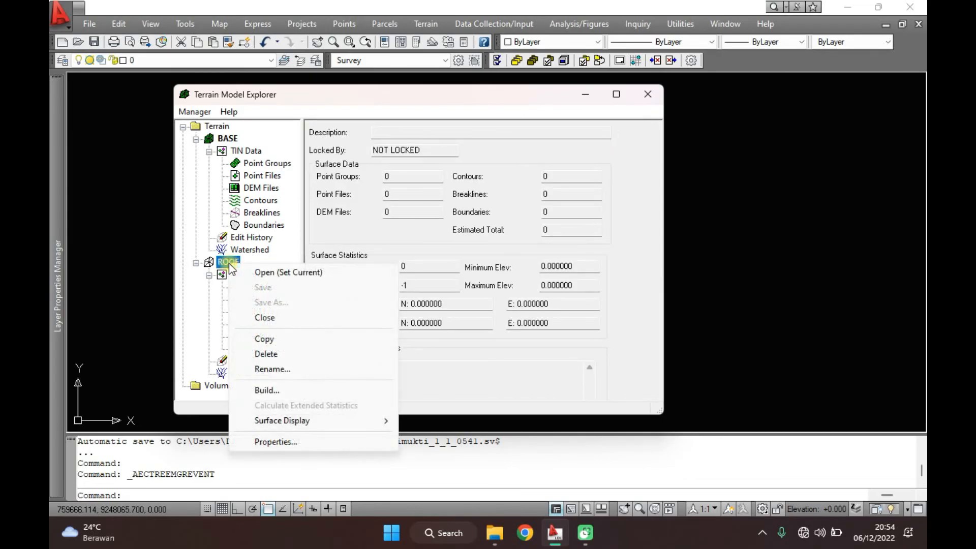
{"action": "left_click", "coordinate": [285, 390]}
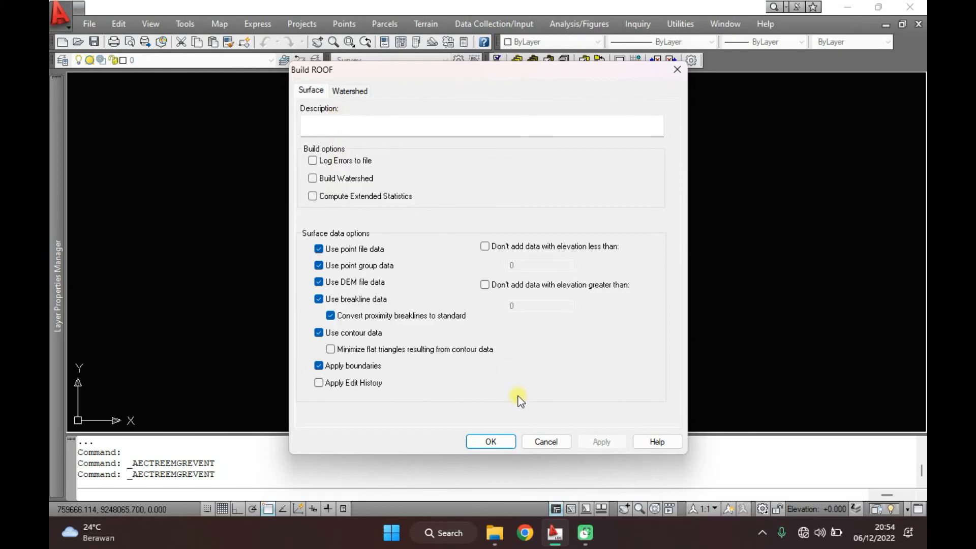
{"action": "left_click", "coordinate": [491, 442]}
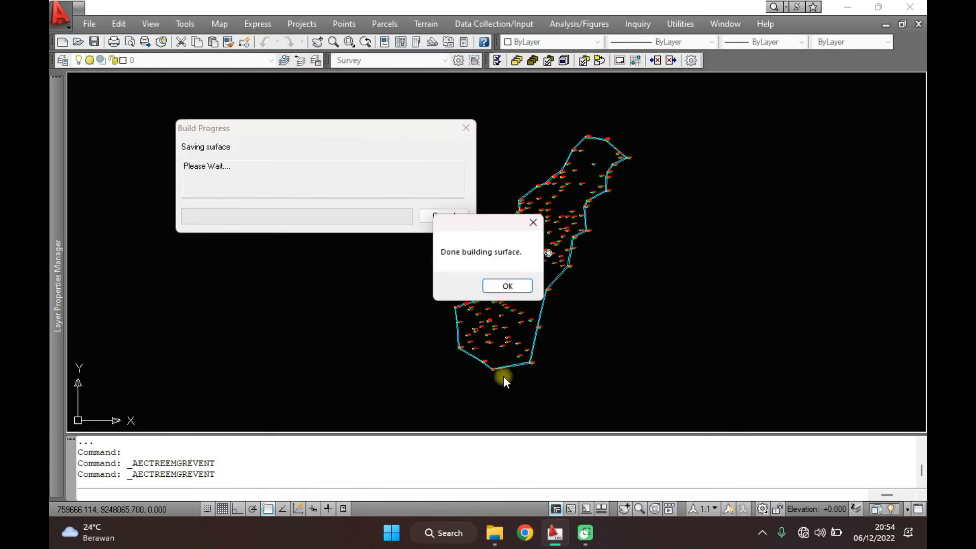
{"action": "left_click", "coordinate": [525, 286]}
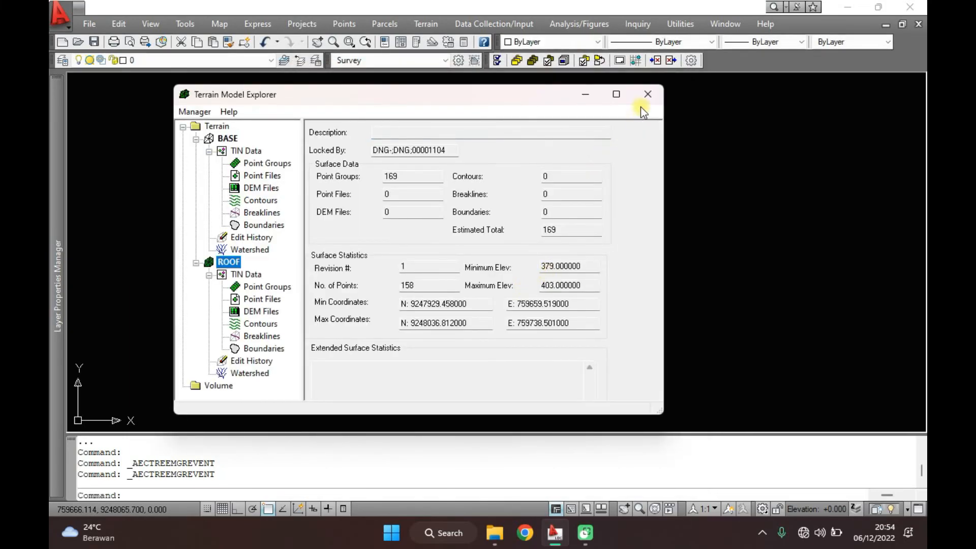
{"action": "left_click", "coordinate": [647, 95]}
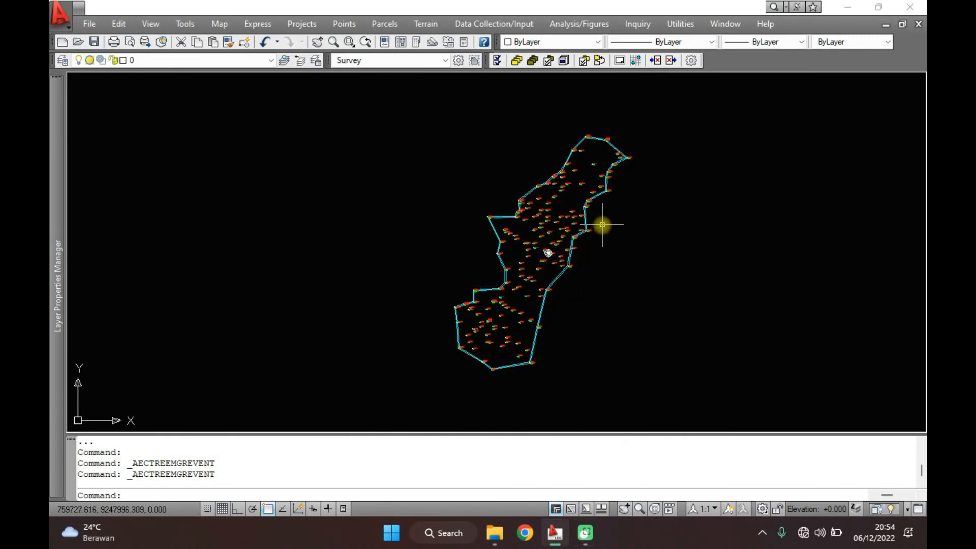
Step: Examine the survey points, their elevation labels and the double boundary lines around the site
{"action": "scroll", "coordinate": [559, 289], "scroll_direction": "up", "scroll_amount": 2}
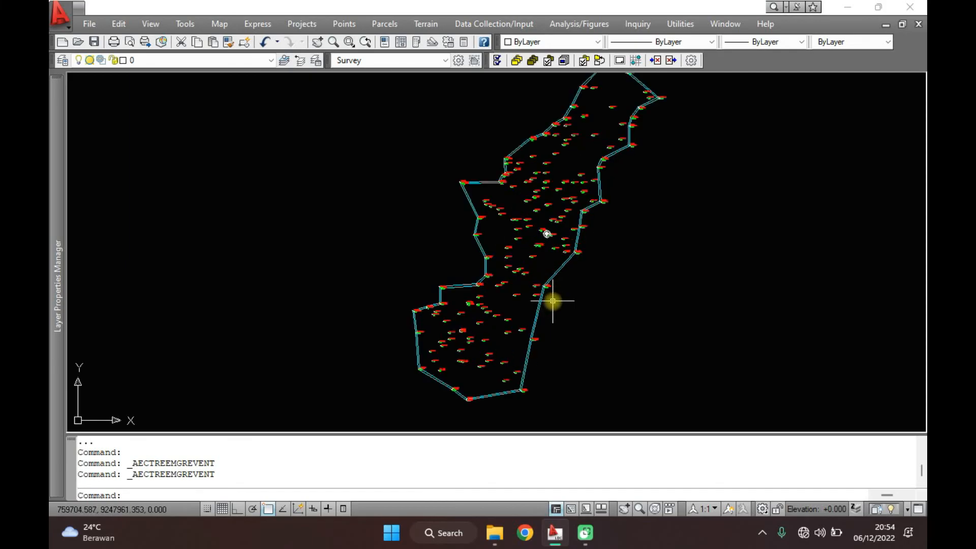
{"action": "middle_click_drag", "start_coordinate": [579, 279], "coordinate": [574, 313]}
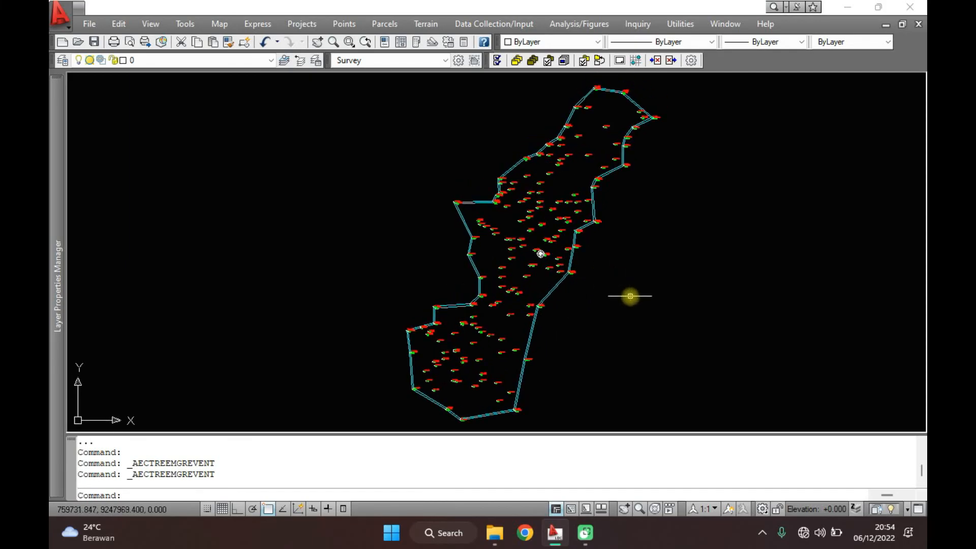
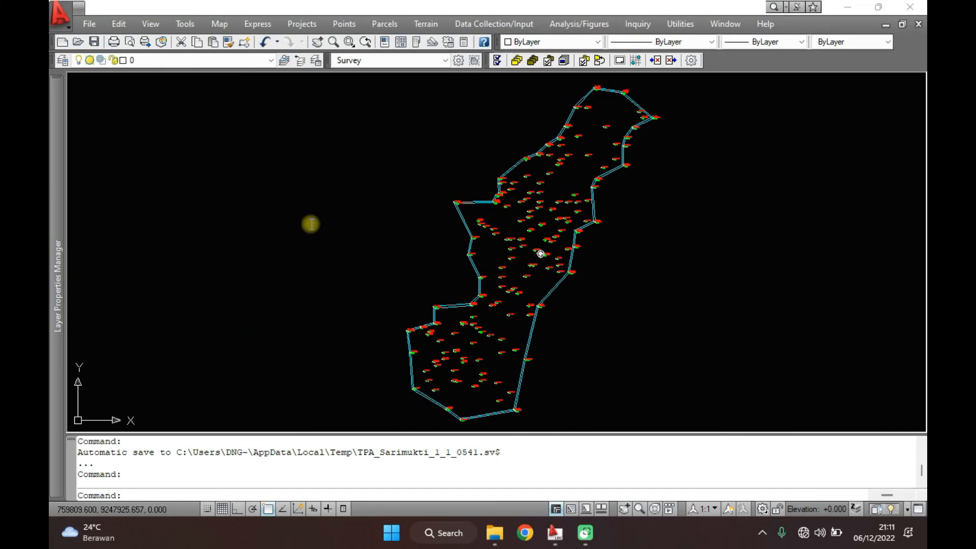
{"action": "scroll", "coordinate": [396, 379], "scroll_direction": "up", "scroll_amount": 5}
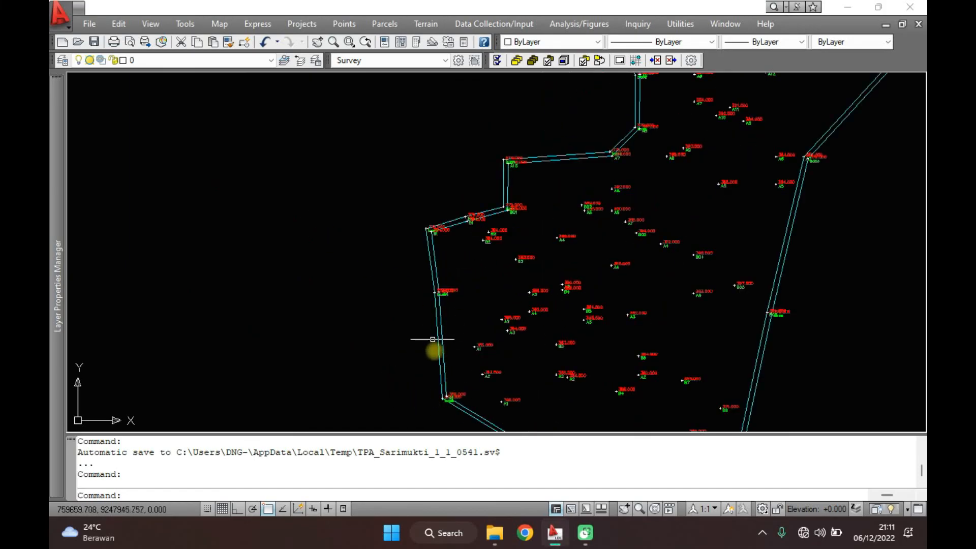
{"action": "middle_click_drag", "start_coordinate": [433, 354], "coordinate": [415, 189]}
{"action": "scroll", "coordinate": [433, 225], "scroll_direction": "up", "scroll_amount": 5}
{"action": "scroll", "coordinate": [432, 264], "scroll_direction": "down", "scroll_amount": 3}
{"action": "middle_click_drag", "start_coordinate": [461, 315], "coordinate": [317, 218]}
{"action": "scroll", "coordinate": [556, 327], "scroll_direction": "up", "scroll_amount": 2}
{"action": "scroll", "coordinate": [505, 298], "scroll_direction": "up", "scroll_amount": 2}
{"action": "scroll", "coordinate": [505, 295], "scroll_direction": "down", "scroll_amount": 6}
{"action": "scroll", "coordinate": [503, 295], "scroll_direction": "down", "scroll_amount": 6}
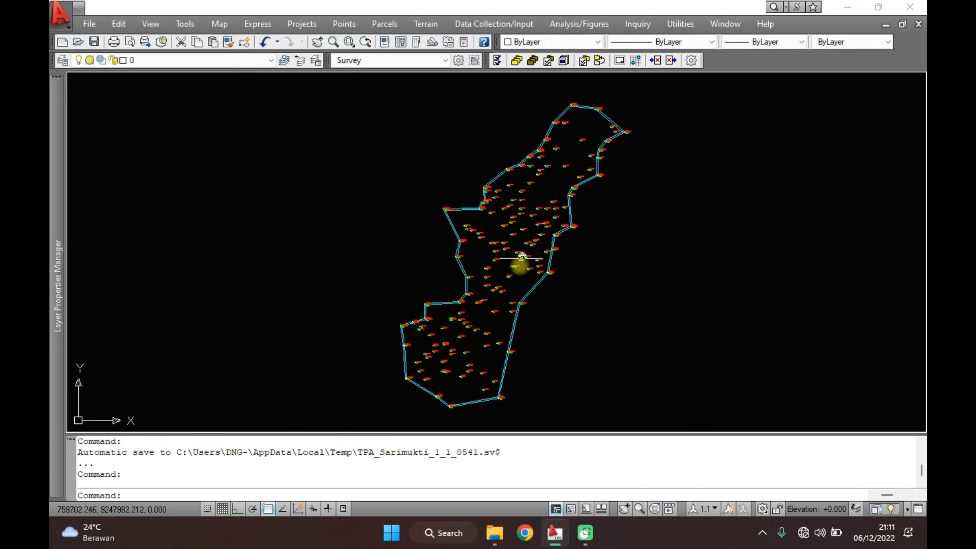
{"action": "scroll", "coordinate": [522, 254], "scroll_direction": "up", "scroll_amount": 4}
{"action": "scroll", "coordinate": [508, 229], "scroll_direction": "down", "scroll_amount": 4}
{"action": "scroll", "coordinate": [537, 234], "scroll_direction": "down", "scroll_amount": 1}
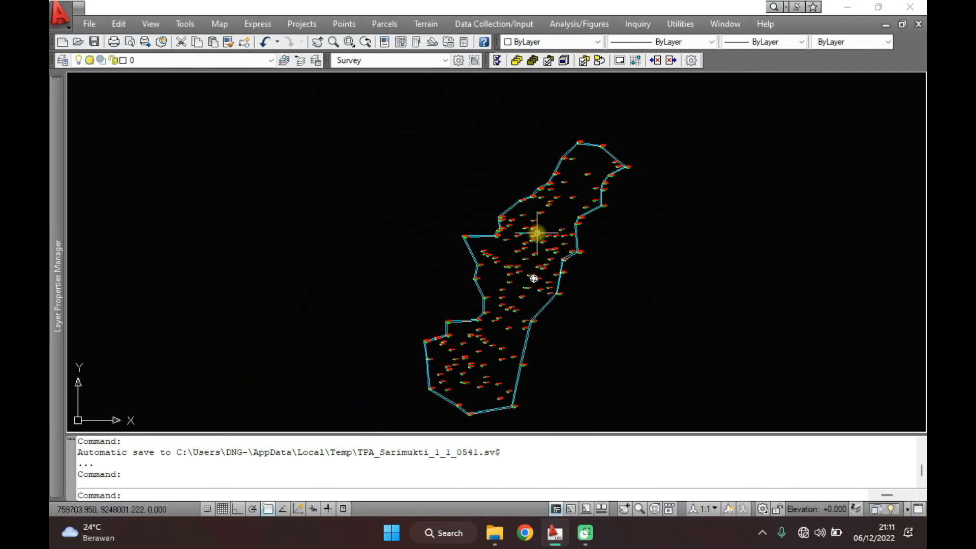
{"action": "middle_click_drag", "start_coordinate": [536, 233], "coordinate": [513, 211]}
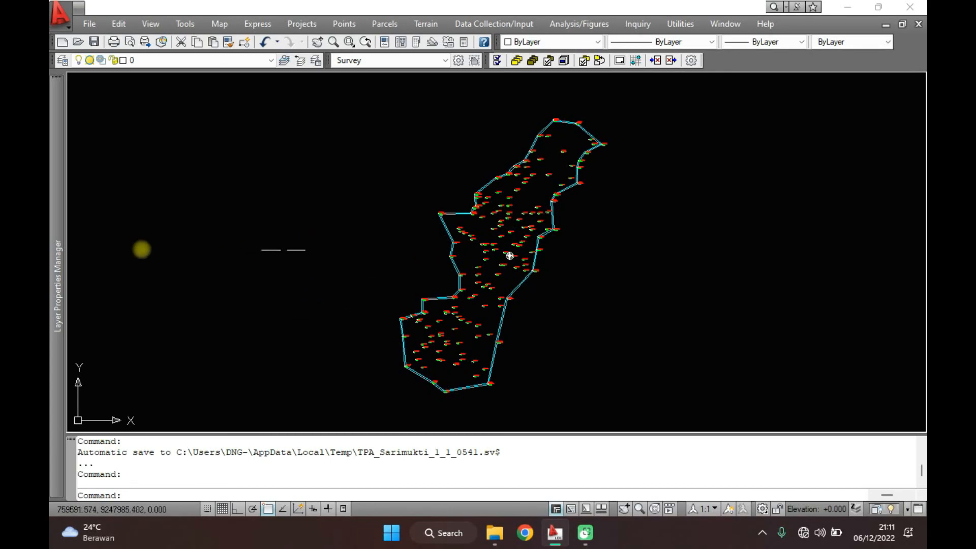
Step: Freeze the BASE and BOUNDARY layers
{"action": "mouse_move", "coordinate": [53, 191]}
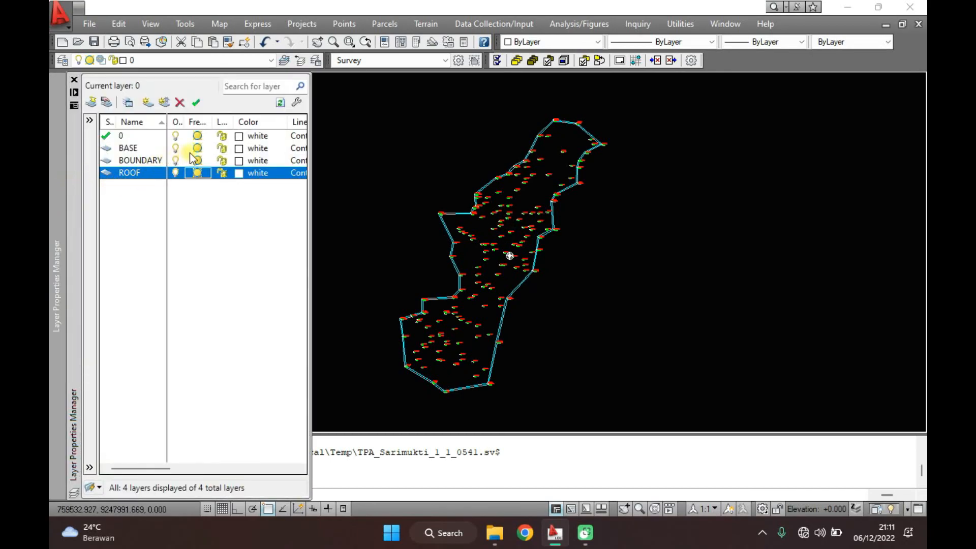
{"action": "left_click", "coordinate": [198, 149]}
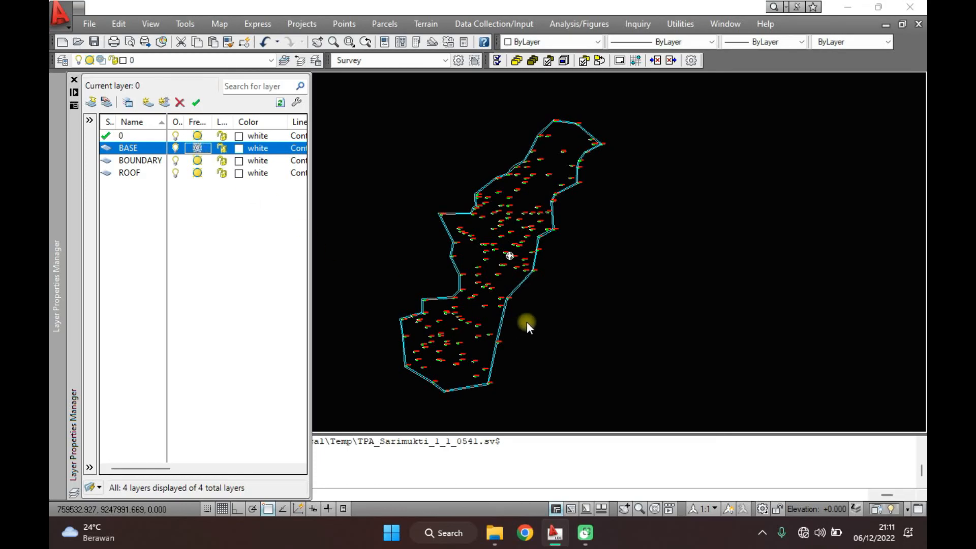
{"action": "mouse_move", "coordinate": [50, 244]}
{"action": "left_click", "coordinate": [197, 161]}
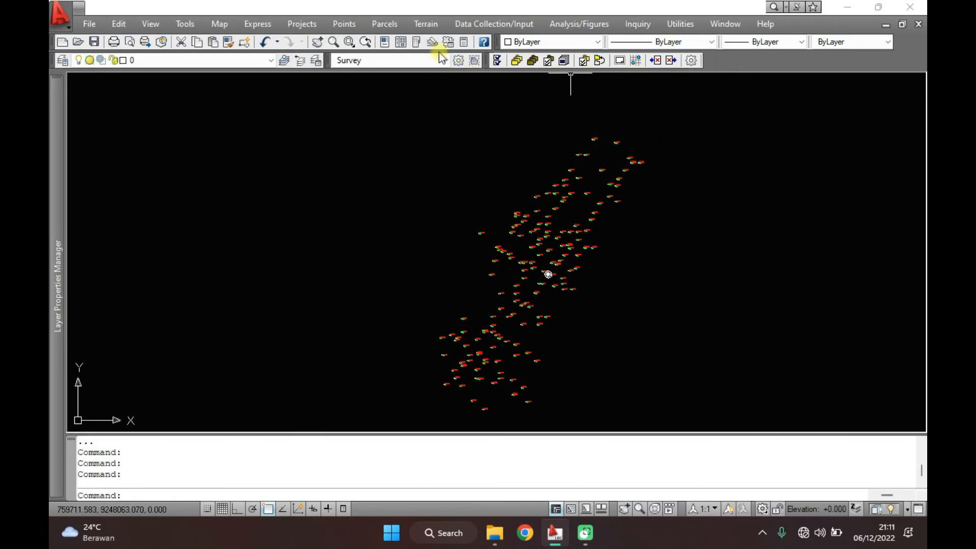
Step: Set ROOF as the current terrain surface
{"action": "left_click", "coordinate": [422, 24]}
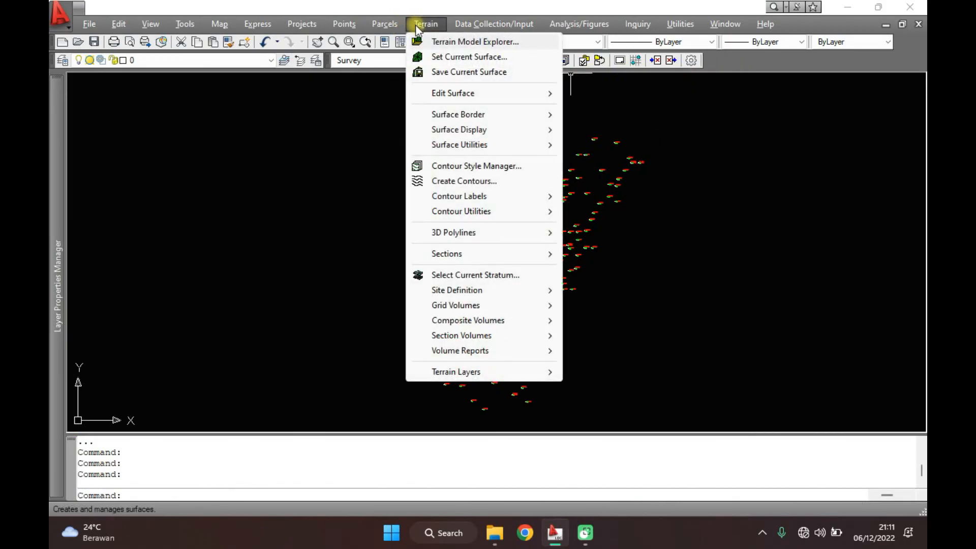
{"action": "left_click", "coordinate": [458, 60]}
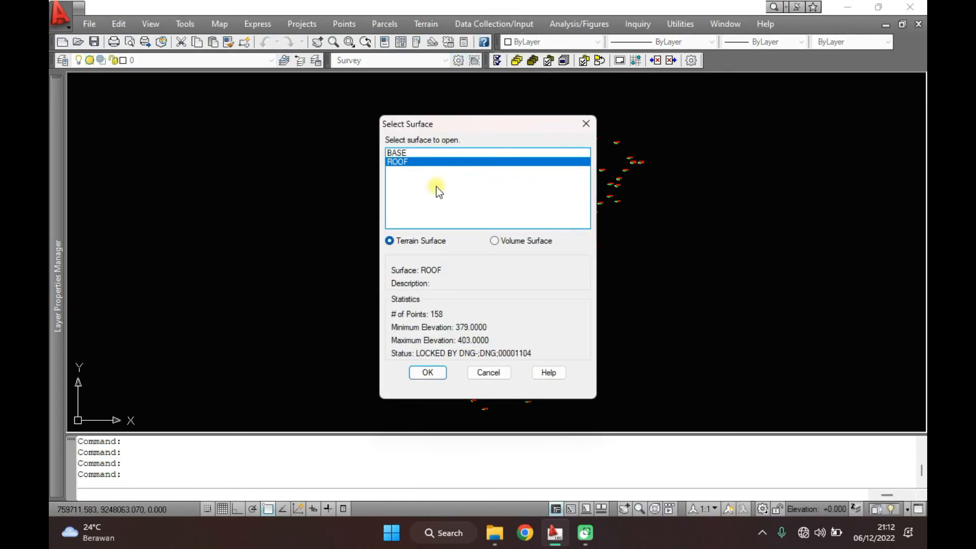
{"action": "double_click", "coordinate": [405, 162]}
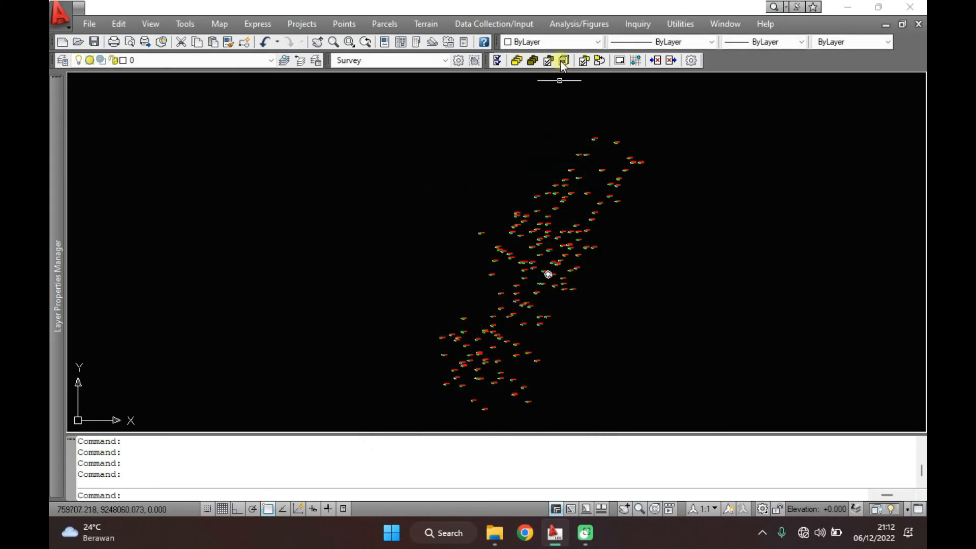
Step: Import the 3D lines of the ROOF surface, accepting the erasure of the old surface view
{"action": "left_click", "coordinate": [429, 22]}
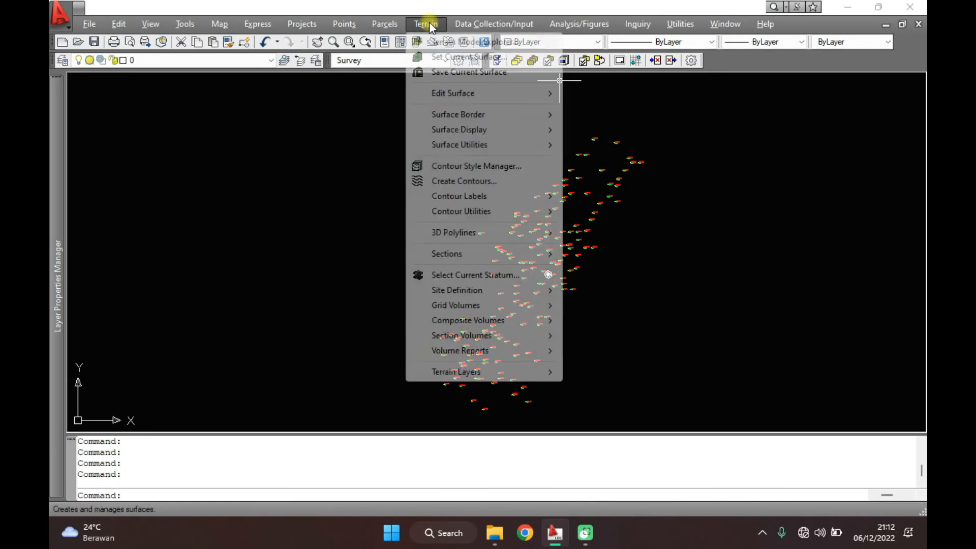
{"action": "mouse_move", "coordinate": [455, 92]}
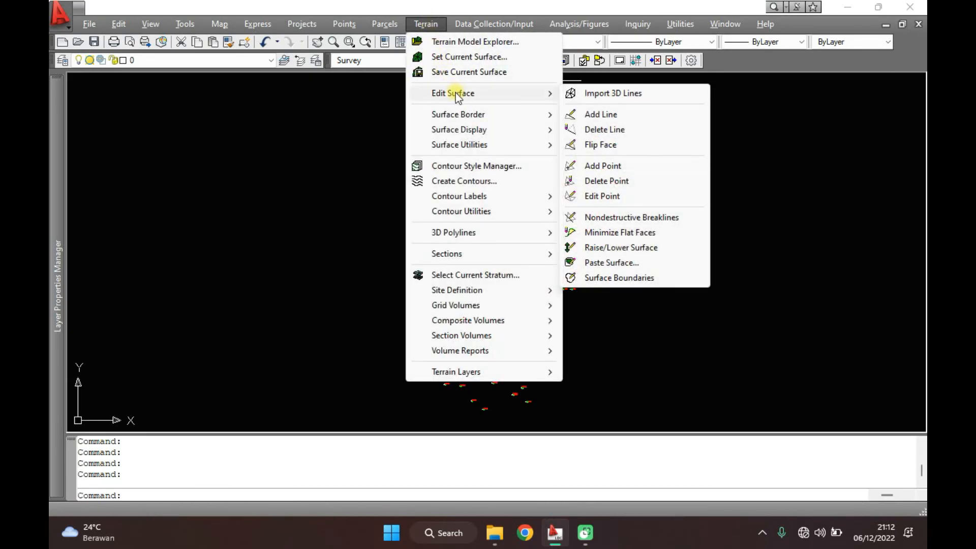
{"action": "left_click", "coordinate": [614, 95]}
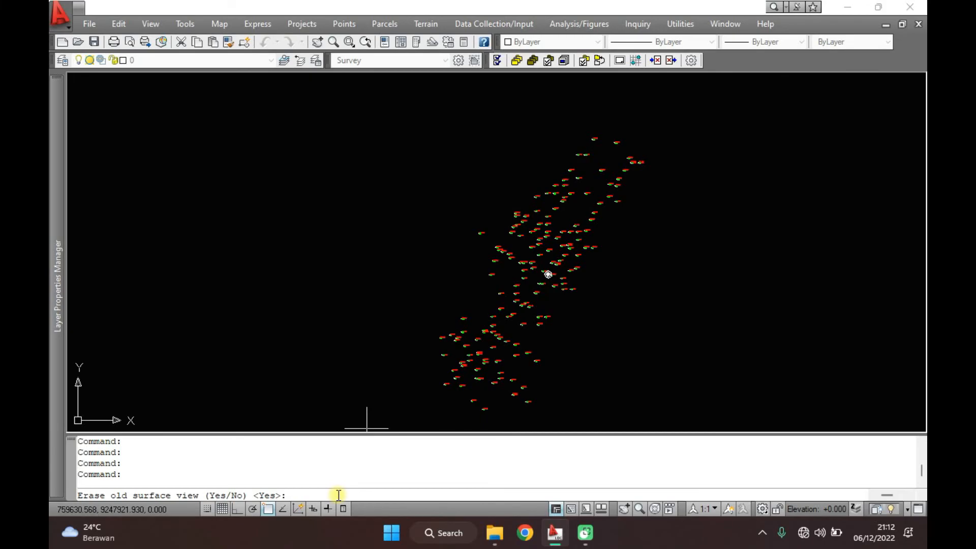
{"action": "key", "text": "Return"}
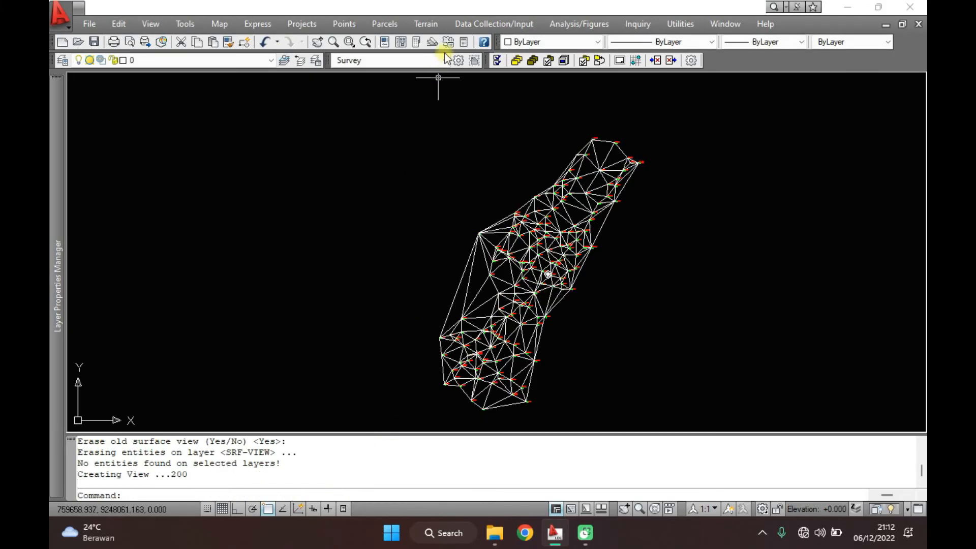
Step: Start Create Contours for the ROOF surface and try a minor interval of 0.5 with a major interval of 2.5
{"action": "left_click", "coordinate": [427, 24]}
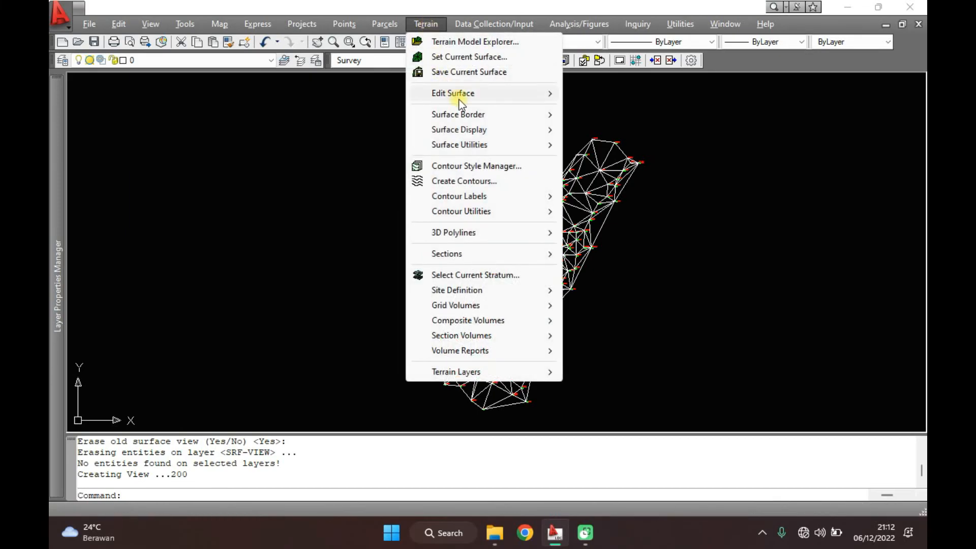
{"action": "left_click", "coordinate": [479, 181]}
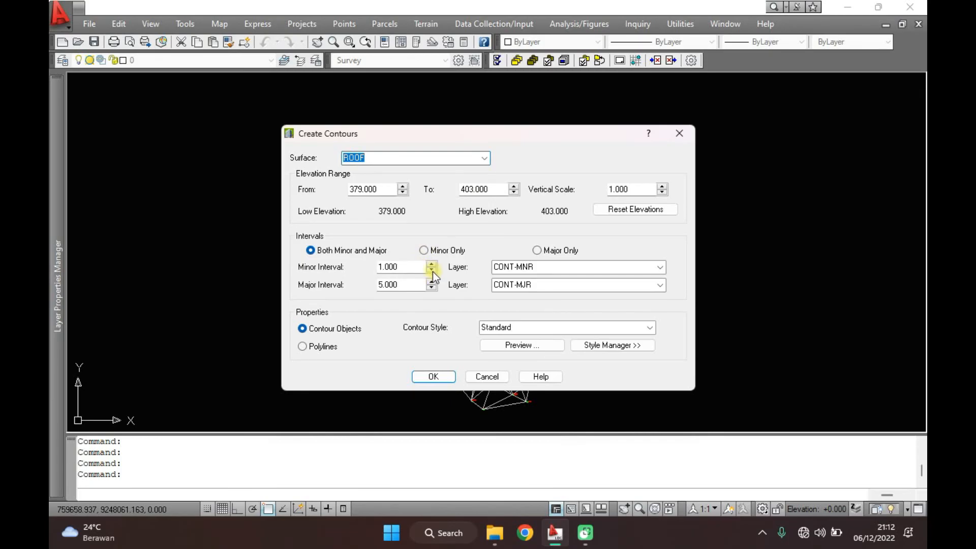
{"action": "left_click", "coordinate": [404, 267]}
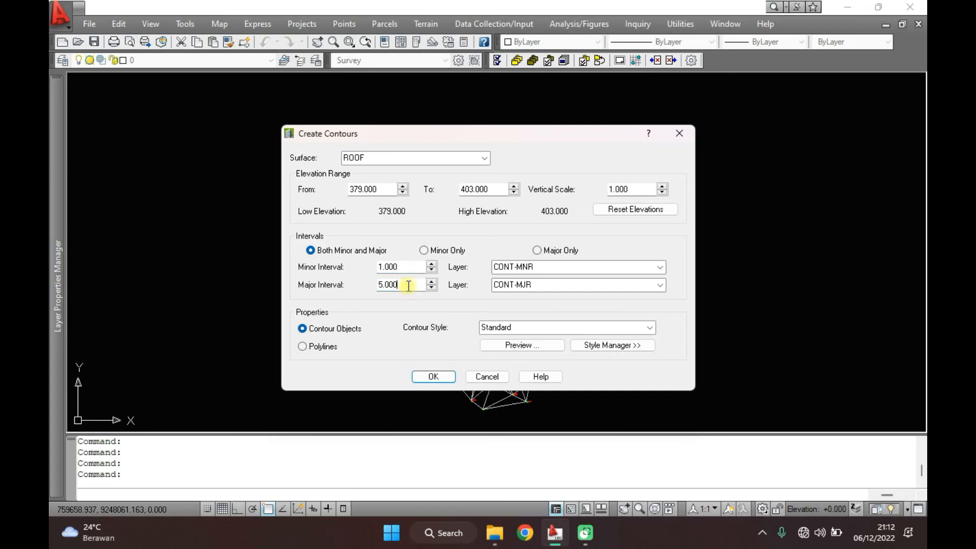
{"action": "left_click", "coordinate": [401, 268]}
{"action": "left_click", "coordinate": [434, 272]}
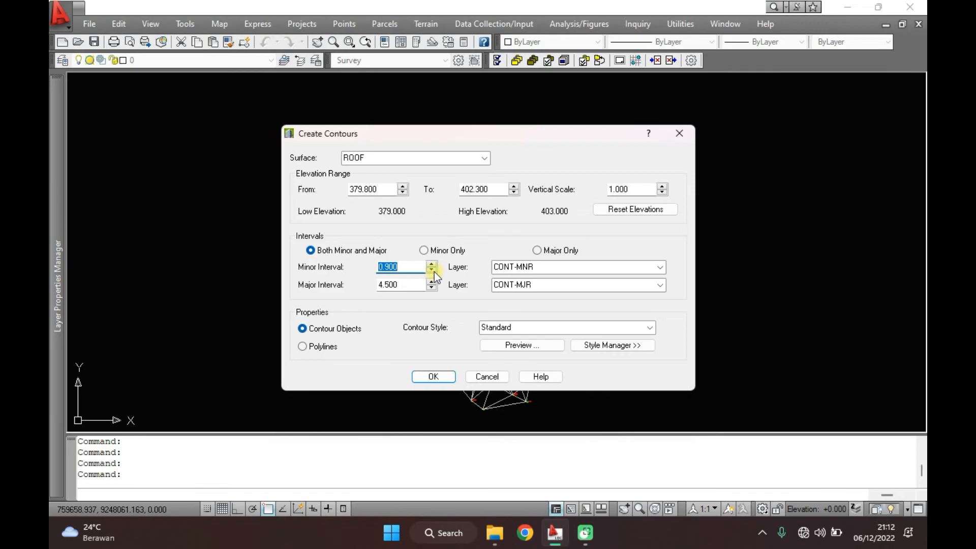
{"action": "left_click", "coordinate": [431, 270]}
{"action": "left_click", "coordinate": [415, 265]}
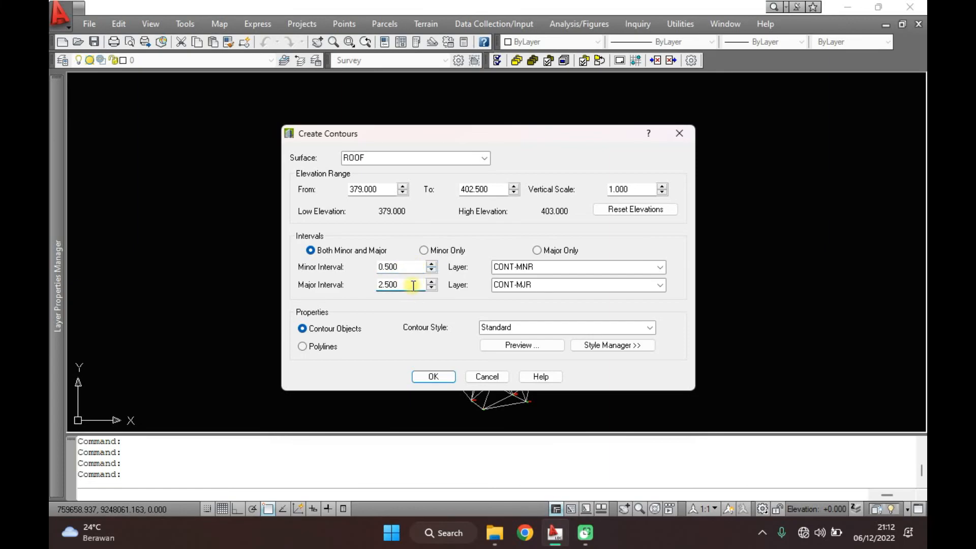
Step: Set the minor contour interval to 1 and the major to 5, and create the ROOF contours, erasing old contours
{"action": "left_click", "coordinate": [430, 264]}
{"action": "left_click", "coordinate": [430, 264]}
{"action": "left_click", "coordinate": [430, 264]}
{"action": "left_click", "coordinate": [430, 264]}
{"action": "left_click", "coordinate": [430, 265]}
{"action": "left_click", "coordinate": [440, 374]}
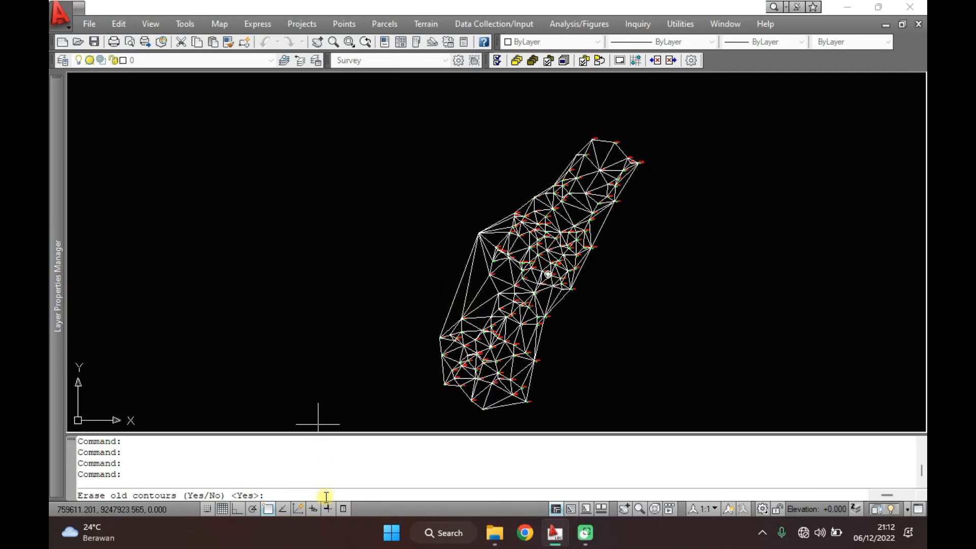
{"action": "key", "text": "Return"}
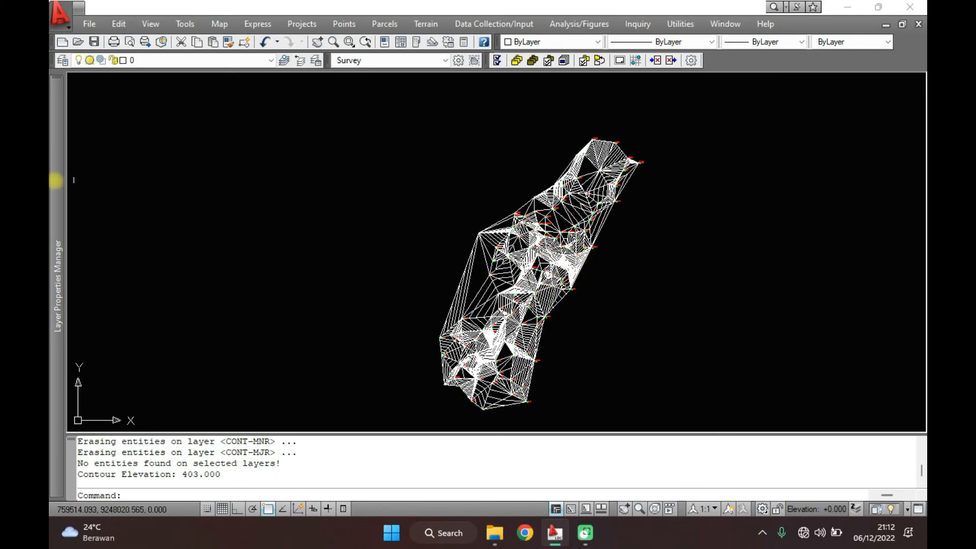
Step: Set the colour of the SRF-VIEW layer to index colour 251
{"action": "mouse_move", "coordinate": [57, 192]}
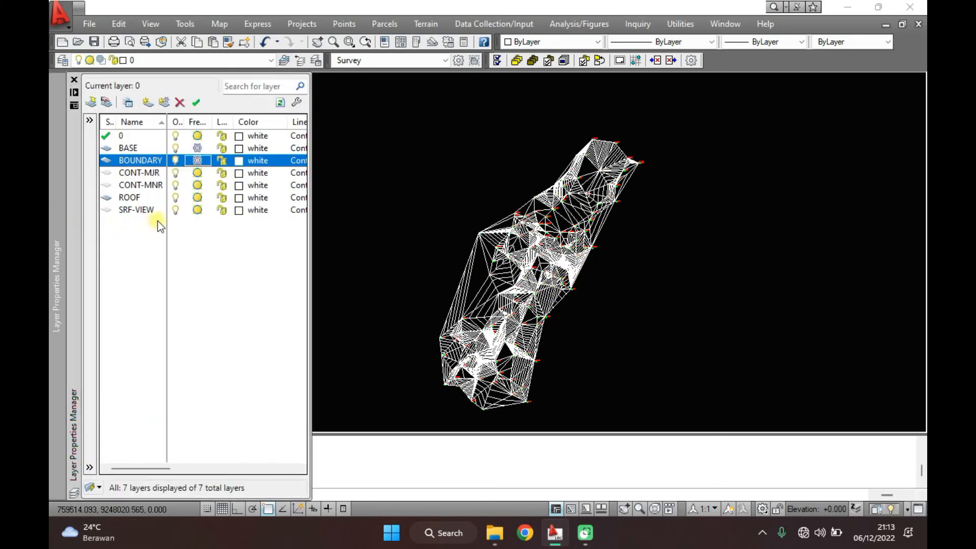
{"action": "left_click", "coordinate": [239, 210]}
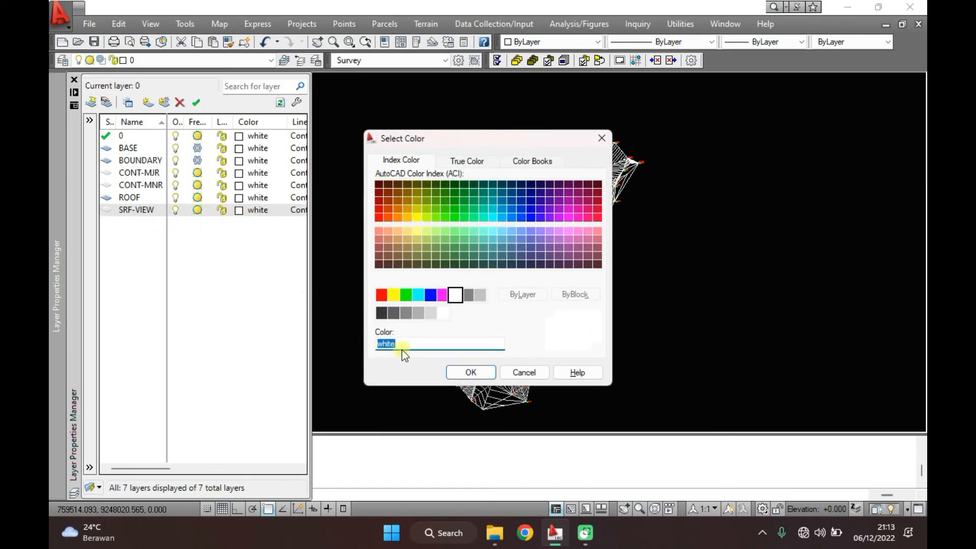
{"action": "left_click", "coordinate": [393, 312]}
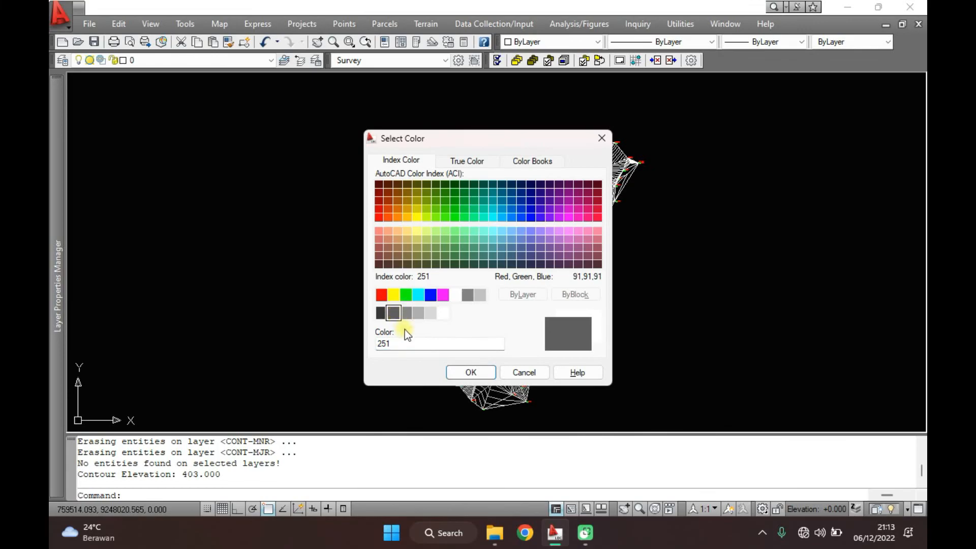
{"action": "left_click", "coordinate": [470, 374]}
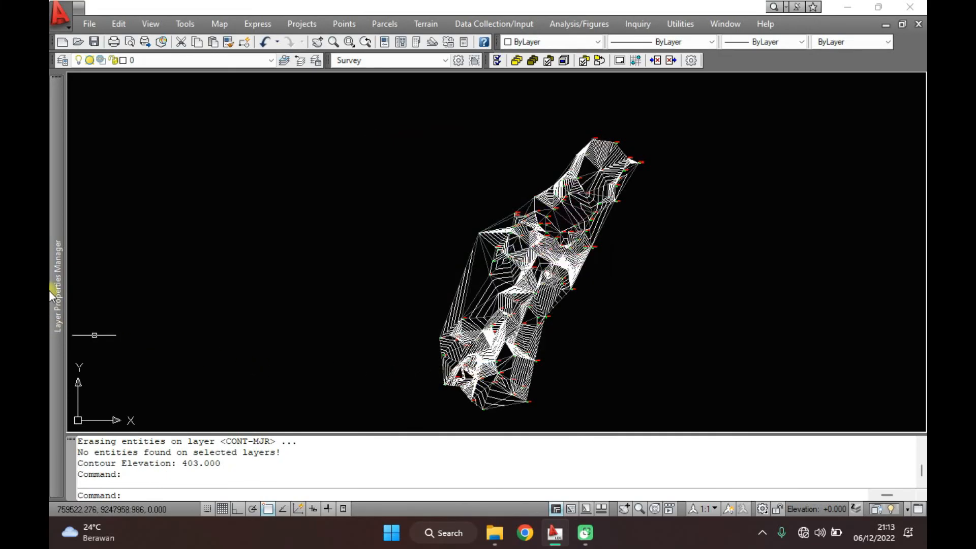
Step: Set the colour of the CONT-MJR major contour layer to magenta
{"action": "mouse_move", "coordinate": [56, 260]}
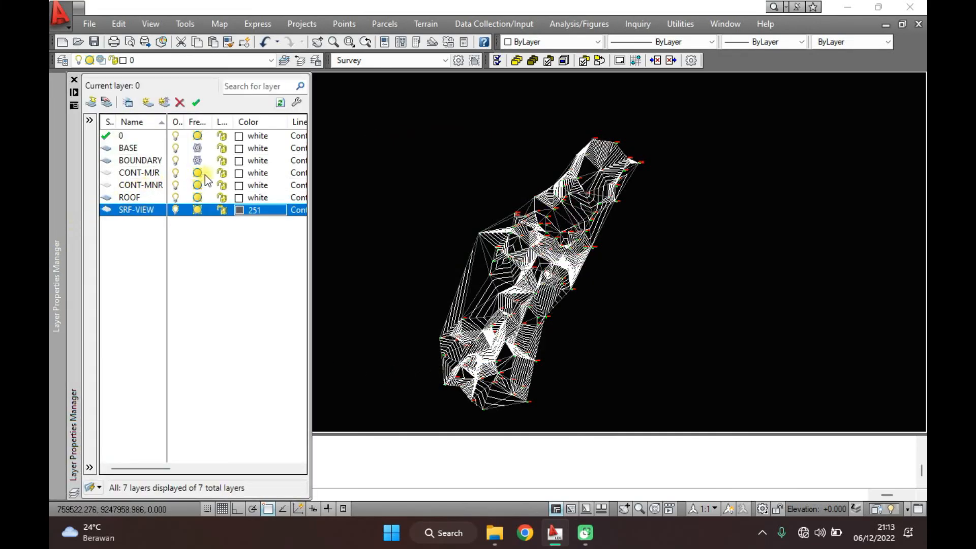
{"action": "left_click", "coordinate": [236, 173]}
{"action": "left_click", "coordinate": [237, 174]}
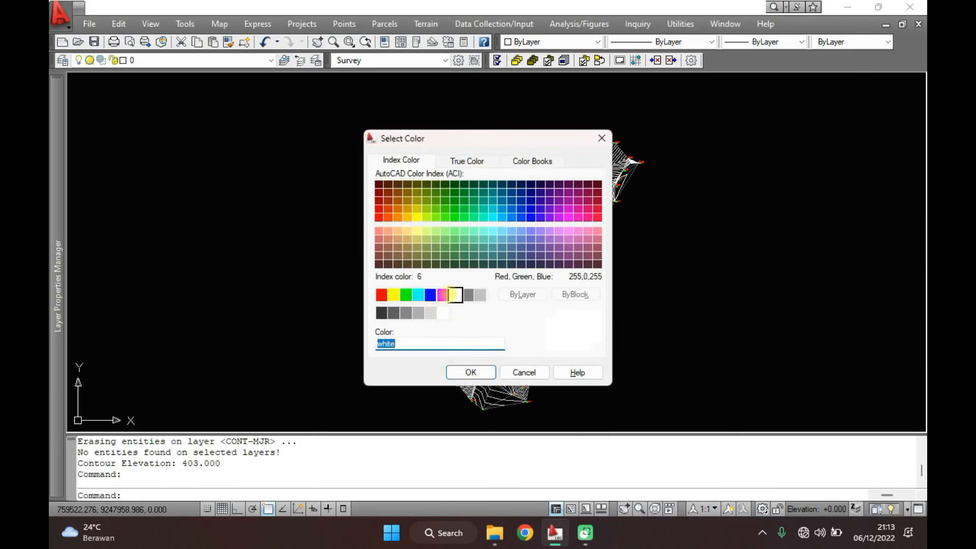
{"action": "left_click", "coordinate": [443, 294]}
{"action": "left_click", "coordinate": [452, 373]}
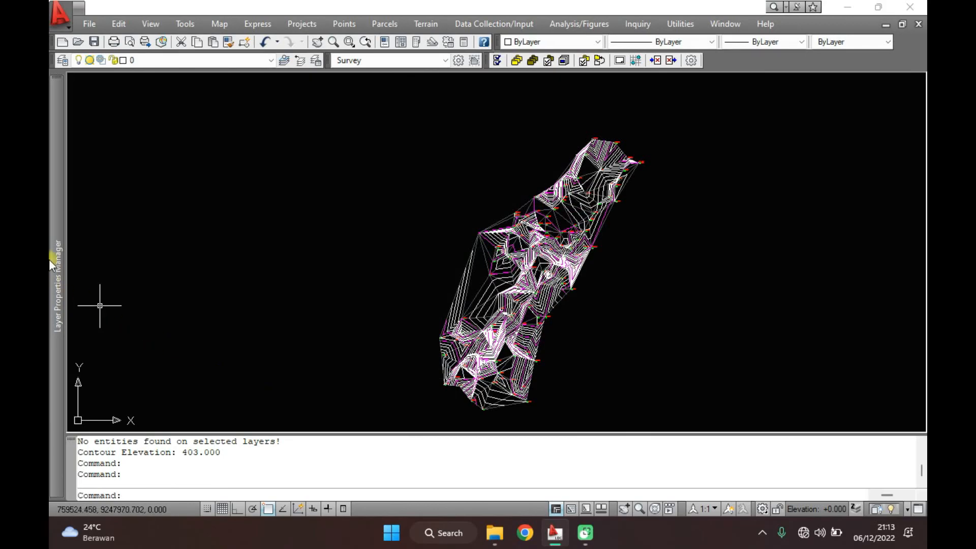
Step: Set the colour of the CONT-MNR minor contour layer to green
{"action": "mouse_move", "coordinate": [53, 249]}
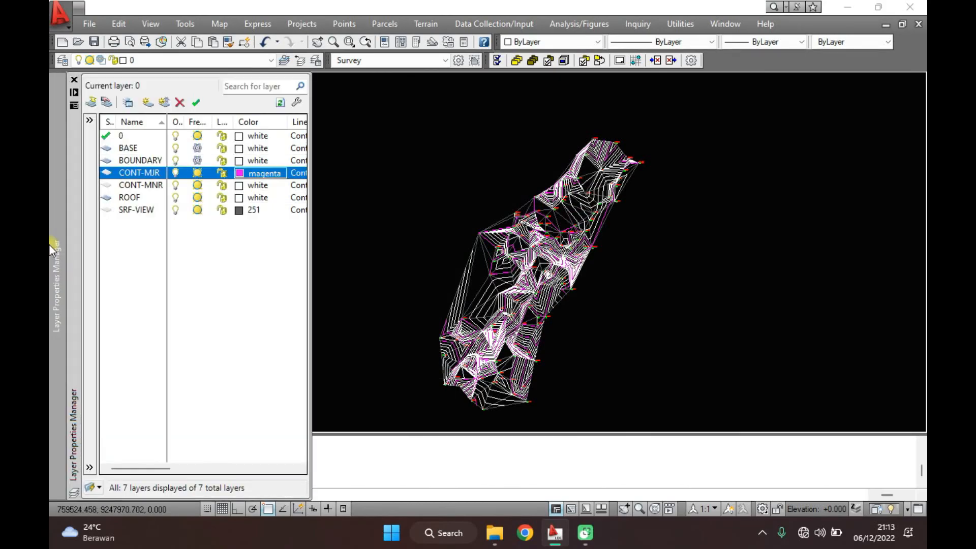
{"action": "left_click", "coordinate": [245, 186]}
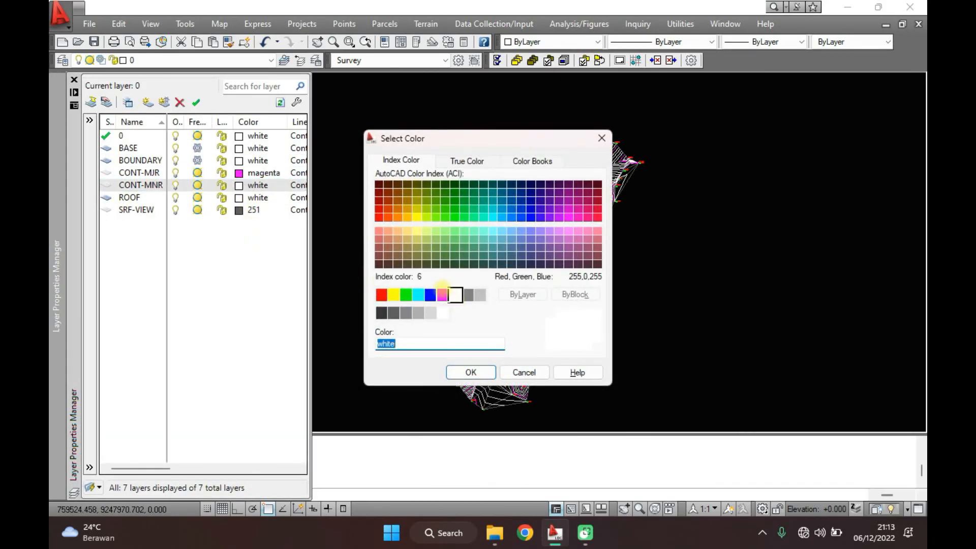
{"action": "left_click", "coordinate": [406, 295]}
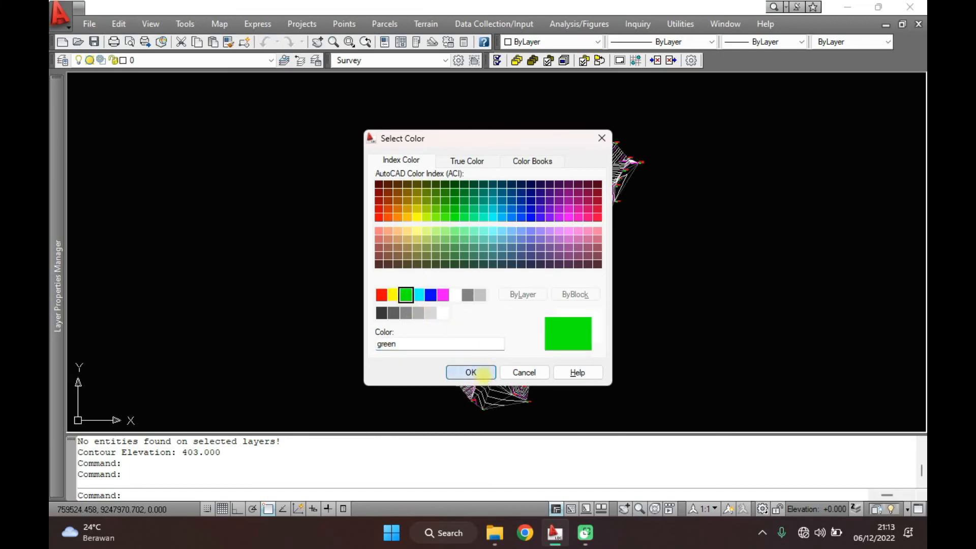
{"action": "left_click", "coordinate": [471, 373]}
Step: Examine the ROOF contours and TIN lines across the whole surface, including the outer edges near the northern end
{"action": "scroll", "coordinate": [549, 282], "scroll_direction": "up", "scroll_amount": 5}
{"action": "middle_click_drag", "start_coordinate": [566, 190], "coordinate": [551, 270]}
{"action": "middle_click_drag", "start_coordinate": [520, 381], "coordinate": [539, 236]}
{"action": "scroll", "coordinate": [498, 326], "scroll_direction": "up", "scroll_amount": 2}
{"action": "mouse_move", "coordinate": [495, 328]}
{"action": "middle_mouse_down"}
{"action": "mouse_move", "coordinate": [531, 282]}
{"action": "mouse_move", "coordinate": [551, 178]}
{"action": "middle_mouse_up"}
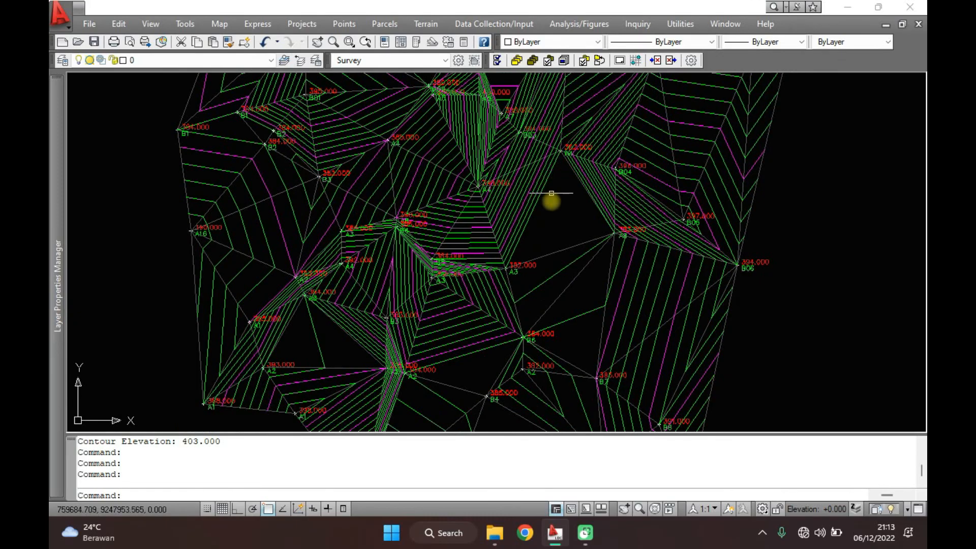
{"action": "middle_click_drag", "start_coordinate": [554, 233], "coordinate": [619, 163]}
{"action": "scroll", "coordinate": [447, 282], "scroll_direction": "up", "scroll_amount": 4}
{"action": "mouse_move", "coordinate": [499, 290]}
{"action": "middle_mouse_down"}
{"action": "mouse_move", "coordinate": [507, 223]}
{"action": "mouse_move", "coordinate": [553, 252]}
{"action": "mouse_move", "coordinate": [557, 272]}
{"action": "mouse_move", "coordinate": [466, 318]}
{"action": "middle_mouse_up"}
{"action": "scroll", "coordinate": [552, 233], "scroll_direction": "down", "scroll_amount": 2}
{"action": "scroll", "coordinate": [527, 257], "scroll_direction": "down", "scroll_amount": 2}
{"action": "middle_click_drag", "start_coordinate": [559, 272], "coordinate": [543, 333]}
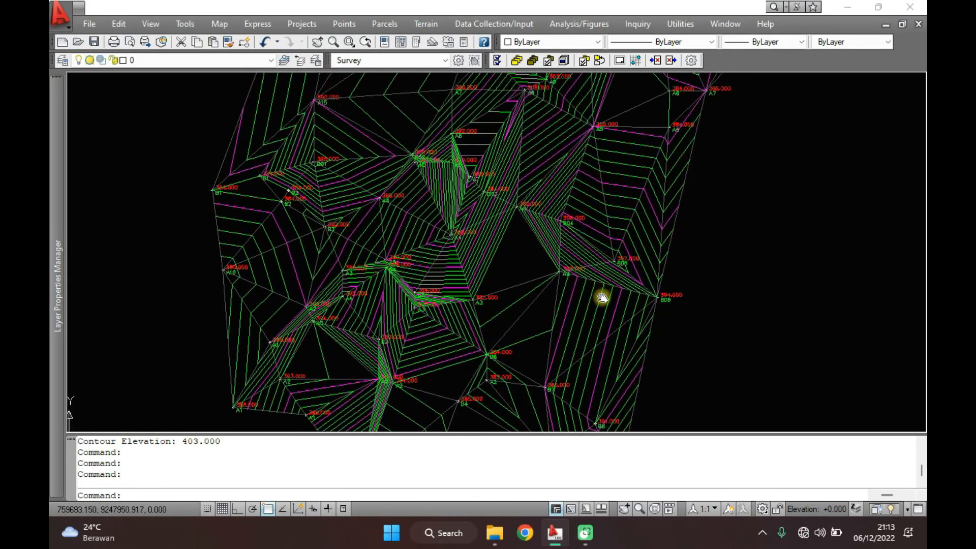
{"action": "scroll", "coordinate": [605, 283], "scroll_direction": "up", "scroll_amount": 2}
{"action": "middle_click_drag", "start_coordinate": [625, 239], "coordinate": [613, 337]}
{"action": "scroll", "coordinate": [617, 284], "scroll_direction": "down", "scroll_amount": 2}
{"action": "scroll", "coordinate": [584, 256], "scroll_direction": "down", "scroll_amount": 2}
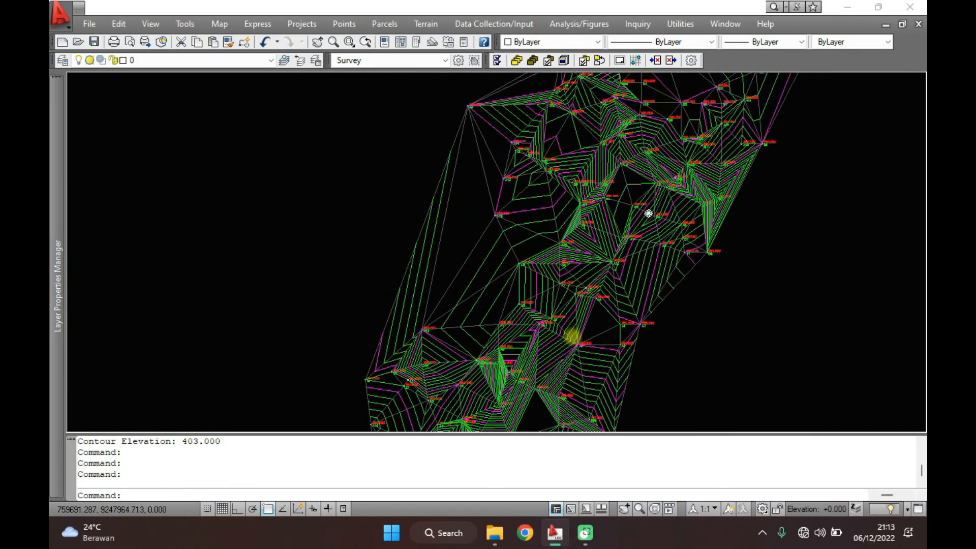
{"action": "scroll", "coordinate": [501, 182], "scroll_direction": "up", "scroll_amount": 4}
{"action": "scroll", "coordinate": [453, 279], "scroll_direction": "down", "scroll_amount": 3}
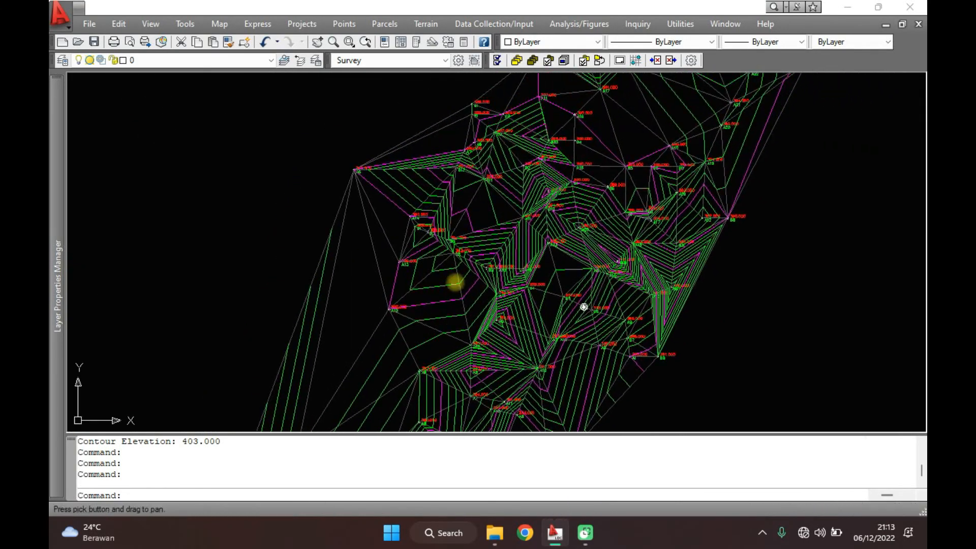
{"action": "scroll", "coordinate": [631, 277], "scroll_direction": "down", "scroll_amount": 1}
{"action": "scroll", "coordinate": [468, 248], "scroll_direction": "down", "scroll_amount": 2}
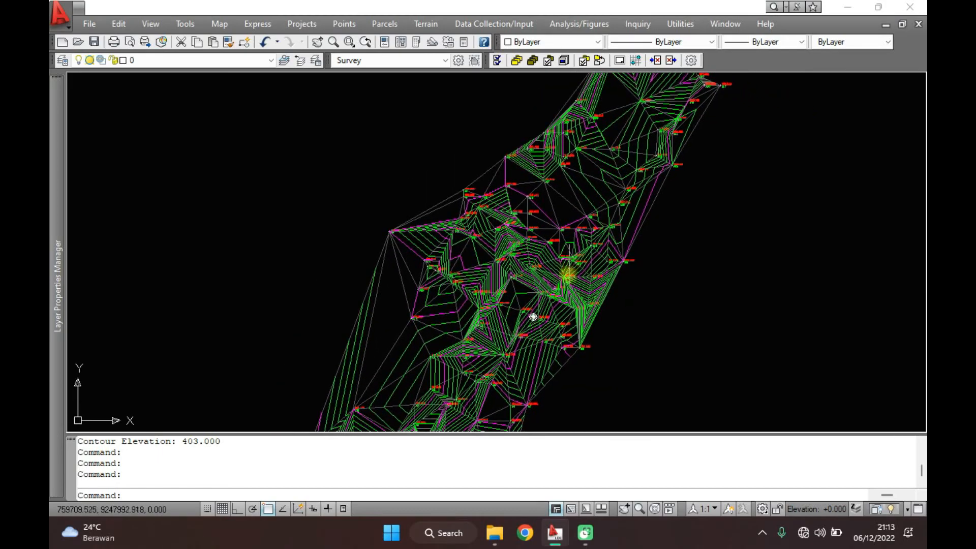
{"action": "scroll", "coordinate": [649, 166], "scroll_direction": "up", "scroll_amount": 3}
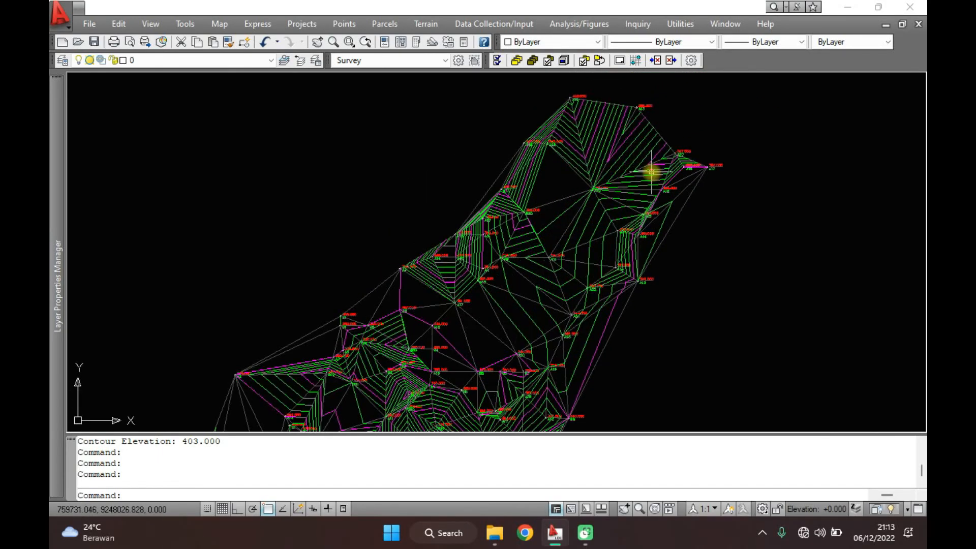
{"action": "scroll", "coordinate": [674, 201], "scroll_direction": "up", "scroll_amount": 1}
{"action": "middle_click_drag", "start_coordinate": [673, 201], "coordinate": [669, 233]}
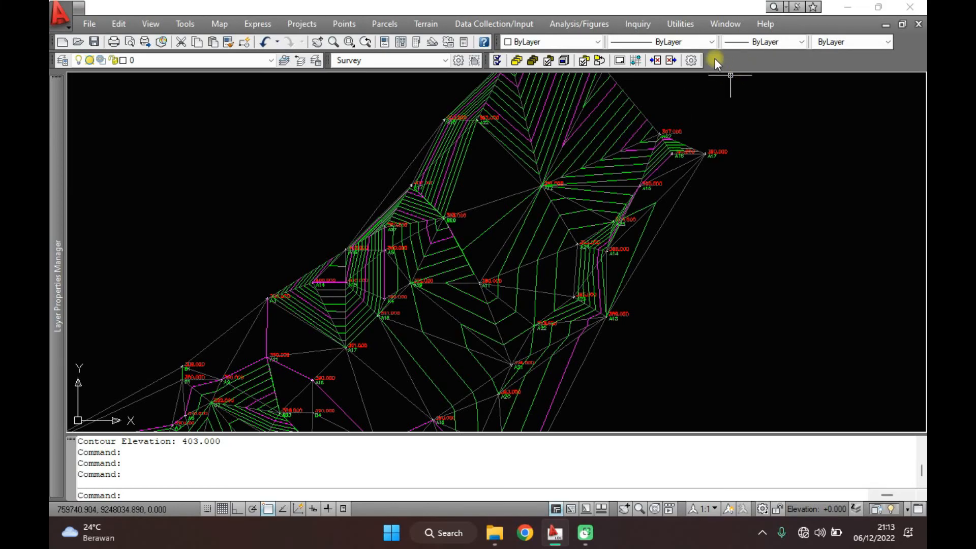
{"action": "middle_click_drag", "start_coordinate": [741, 103], "coordinate": [717, 151]}
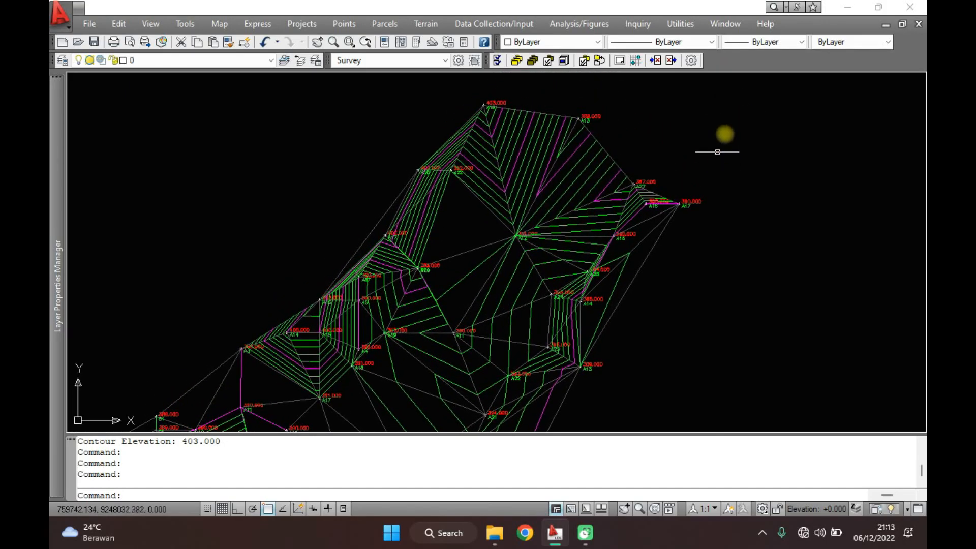
Step: Display the LAND toolbar Terrain: Contours
{"action": "right_click", "coordinate": [721, 61]}
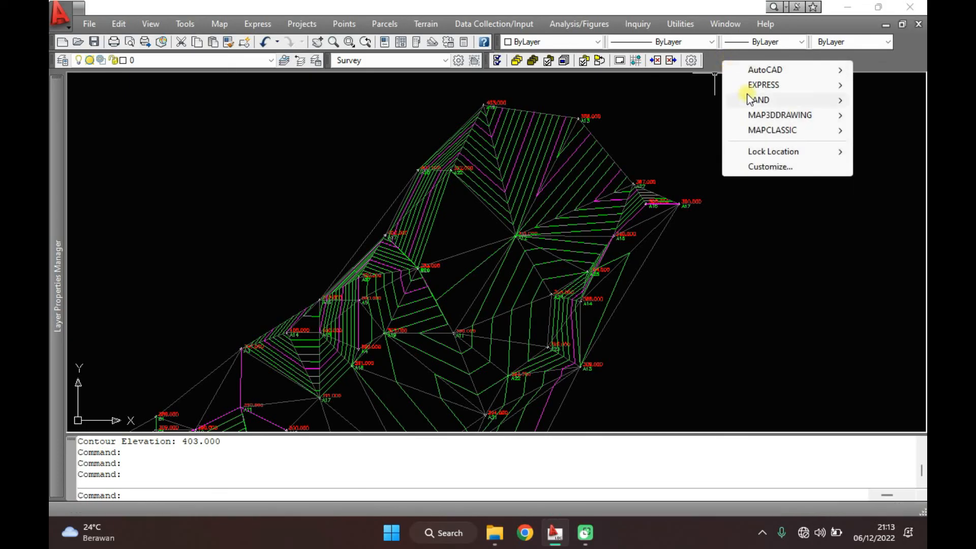
{"action": "mouse_move", "coordinate": [750, 99]}
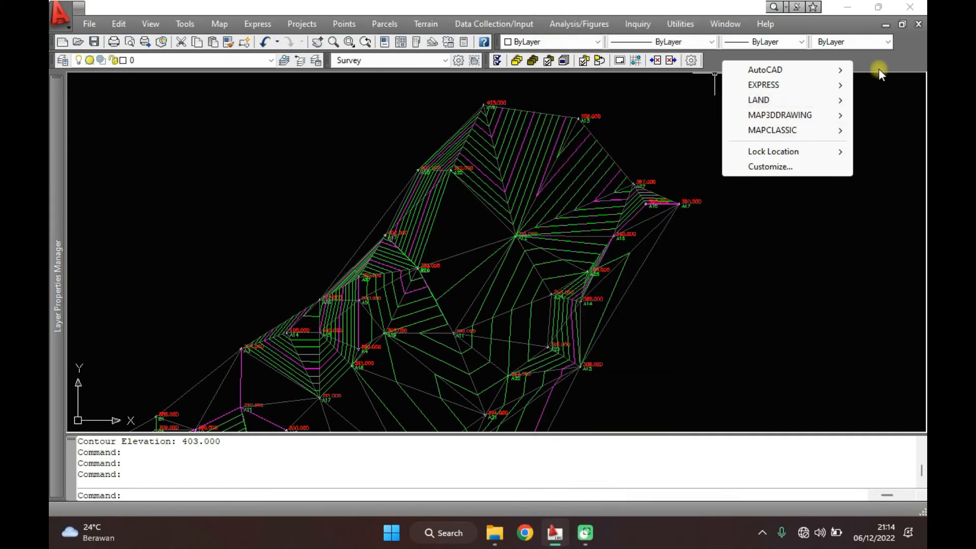
{"action": "left_click", "coordinate": [881, 74]}
{"action": "right_click", "coordinate": [746, 59]}
{"action": "key", "text": "Escape"}
{"action": "right_click", "coordinate": [731, 59]}
{"action": "mouse_move", "coordinate": [768, 98]}
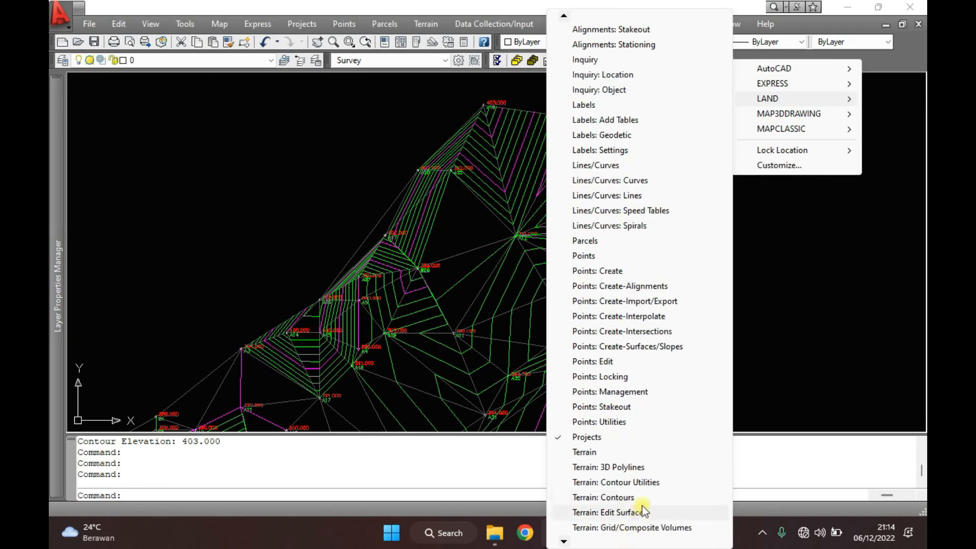
{"action": "left_click", "coordinate": [642, 503]}
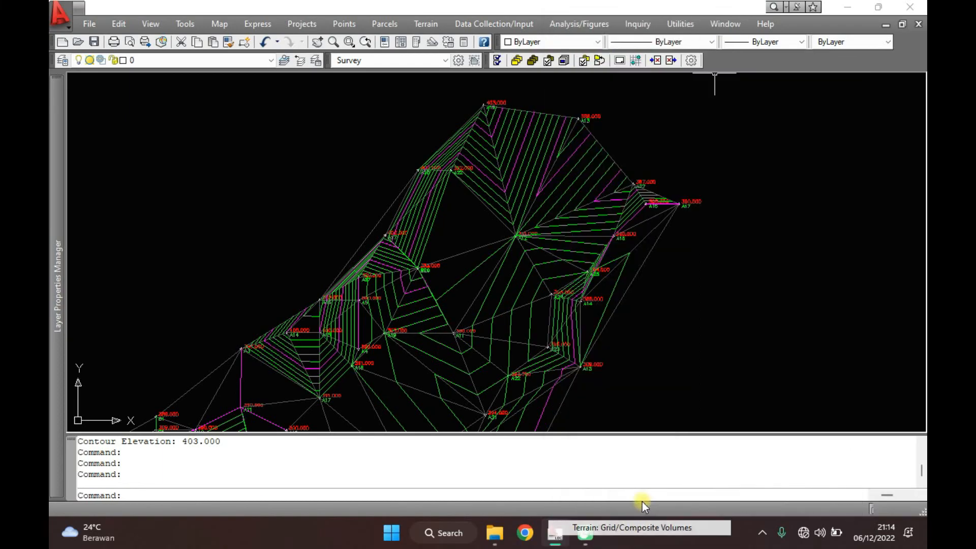
Step: Display the LAND toolbar Terrain: Edit Surface
{"action": "right_click", "coordinate": [740, 65]}
{"action": "mouse_move", "coordinate": [776, 104]}
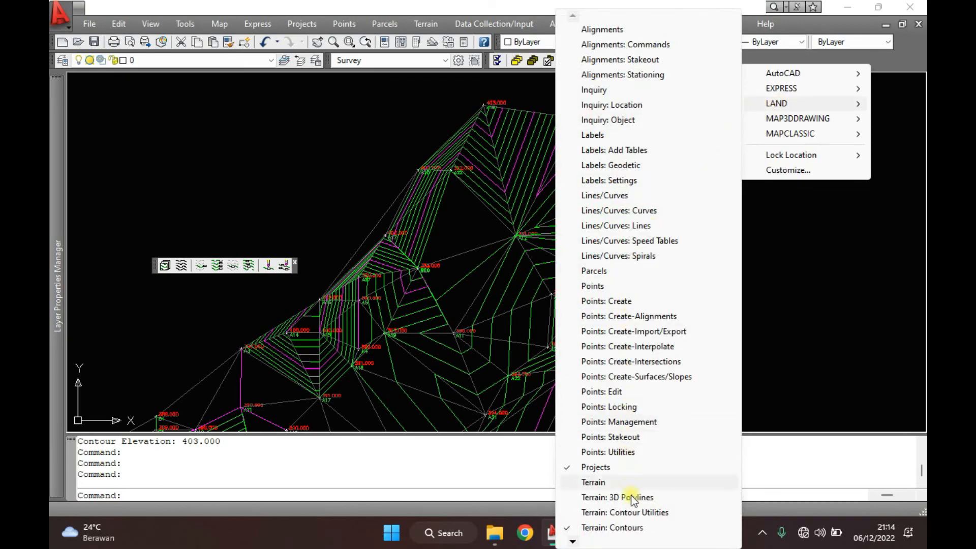
{"action": "scroll", "coordinate": [631, 492], "scroll_direction": "down", "scroll_amount": 2}
{"action": "left_click", "coordinate": [636, 515]}
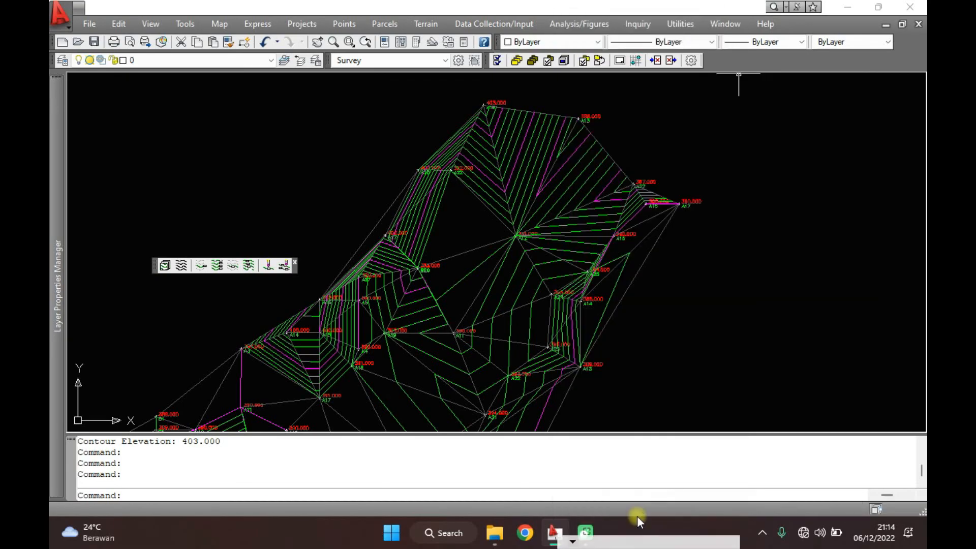
Step: Delete the three ROOF TIN lines running from point A17 to points A15, A14 and A13
{"action": "middle_click_drag", "start_coordinate": [399, 201], "coordinate": [505, 124]}
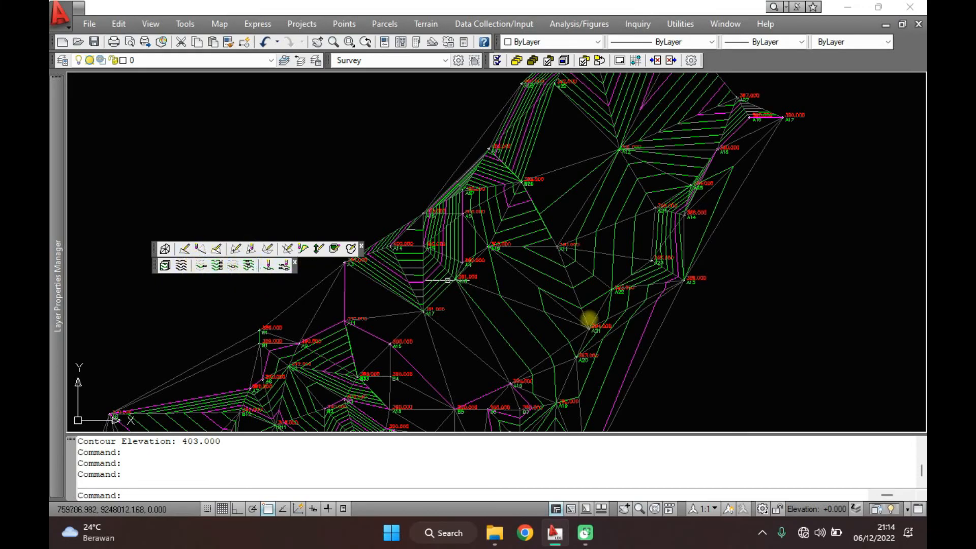
{"action": "left_click", "coordinate": [682, 254]}
{"action": "middle_click_drag", "start_coordinate": [550, 219], "coordinate": [568, 333]}
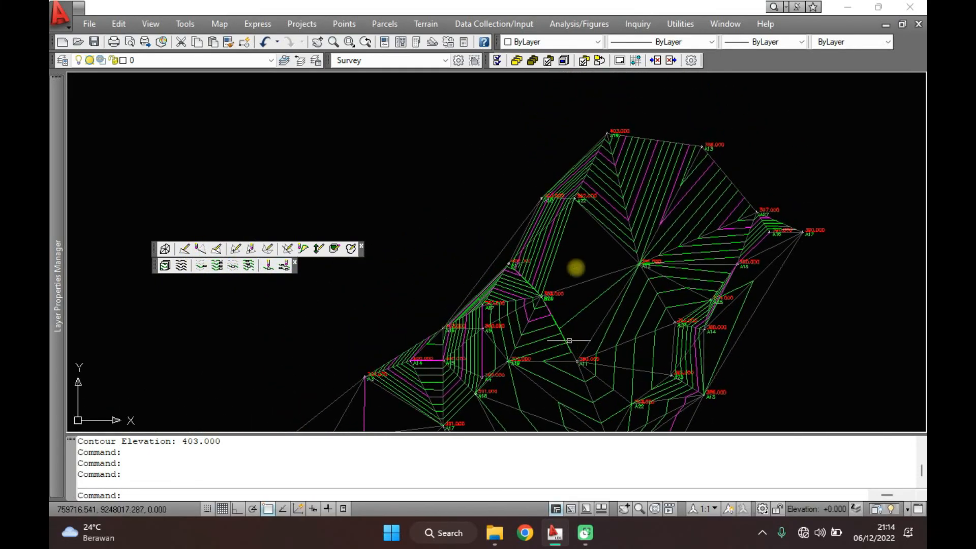
{"action": "left_click", "coordinate": [201, 252]}
{"action": "middle_click_drag", "start_coordinate": [483, 196], "coordinate": [370, 133]}
{"action": "scroll", "coordinate": [706, 213], "scroll_direction": "up", "scroll_amount": 1}
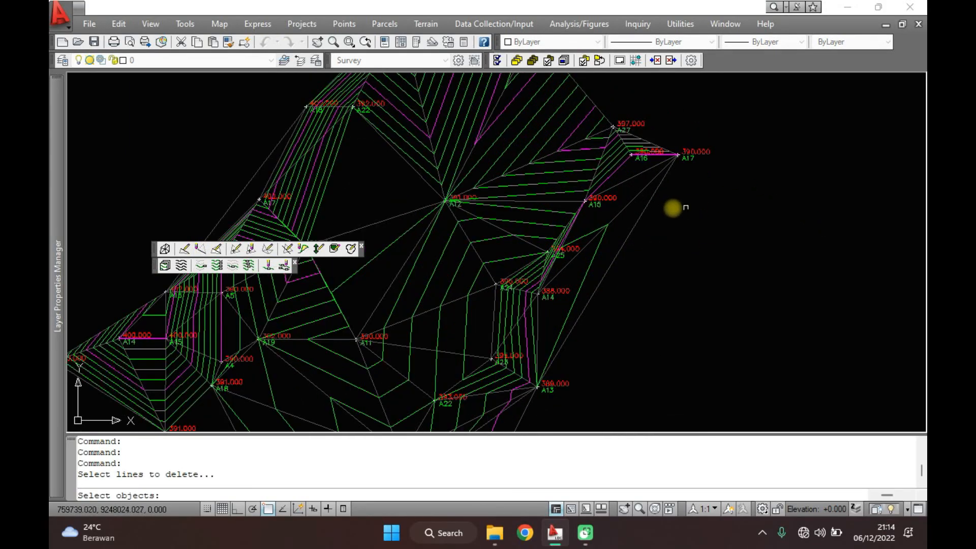
{"action": "scroll", "coordinate": [661, 206], "scroll_direction": "up", "scroll_amount": 1}
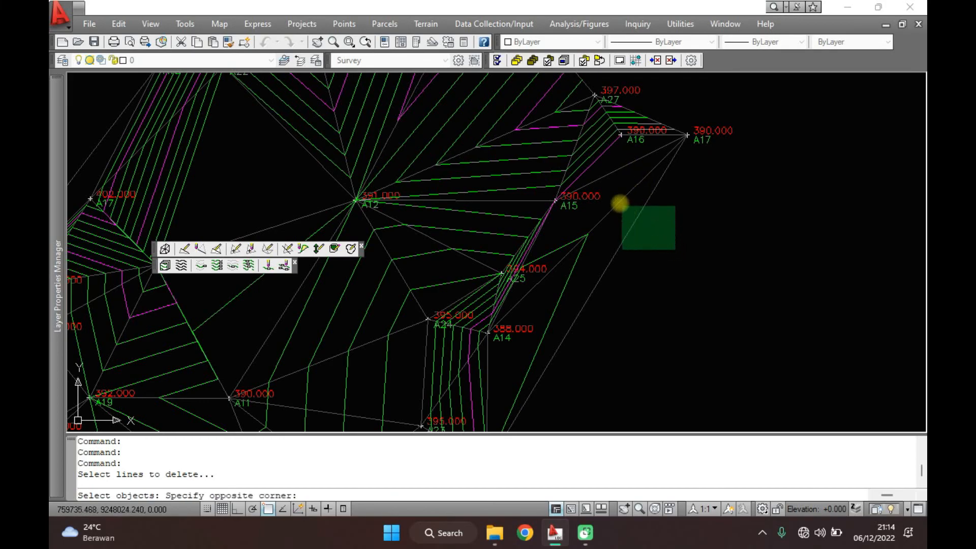
{"action": "left_click", "coordinate": [599, 167]}
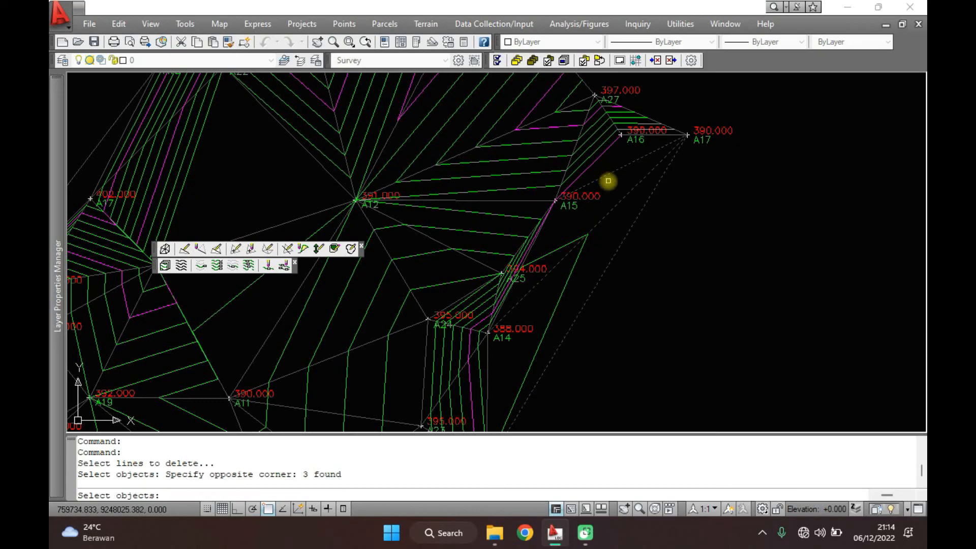
{"action": "key", "text": "Return"}
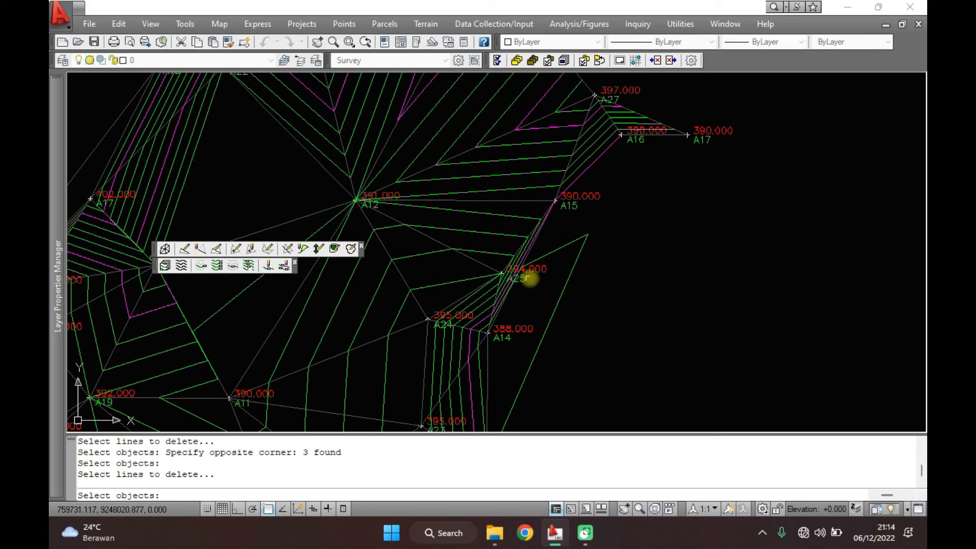
Step: Delete the TIN line between points A15 and A14 beside A25, and end the line deletion
{"action": "scroll", "coordinate": [531, 279], "scroll_direction": "up", "scroll_amount": 3}
{"action": "left_click", "coordinate": [483, 288]}
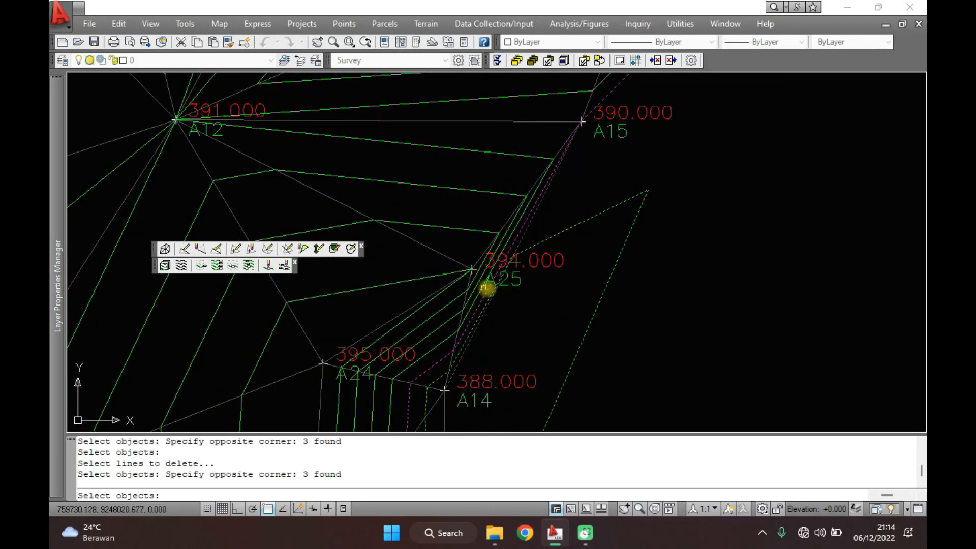
{"action": "key", "text": "Return"}
{"action": "scroll", "coordinate": [530, 290], "scroll_direction": "down", "scroll_amount": 4}
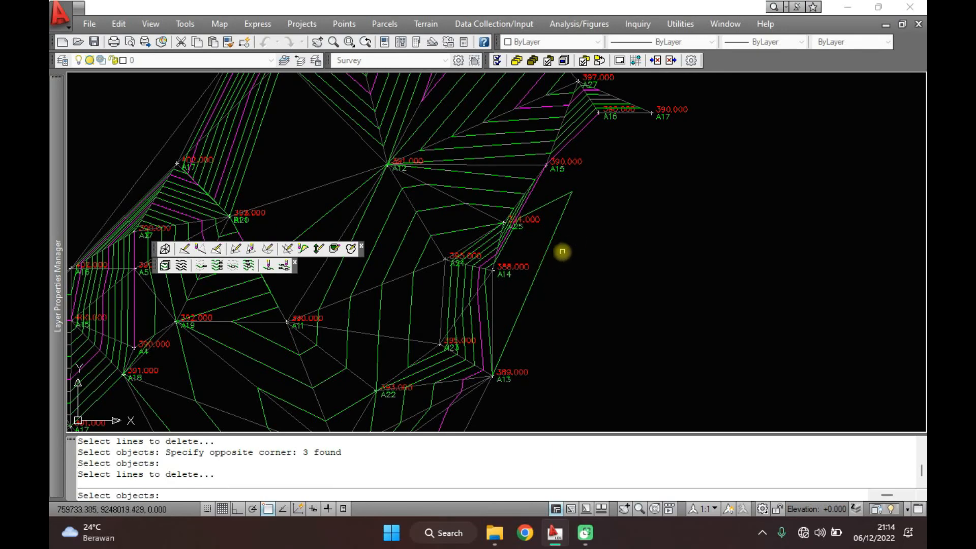
{"action": "left_click", "coordinate": [562, 222]}
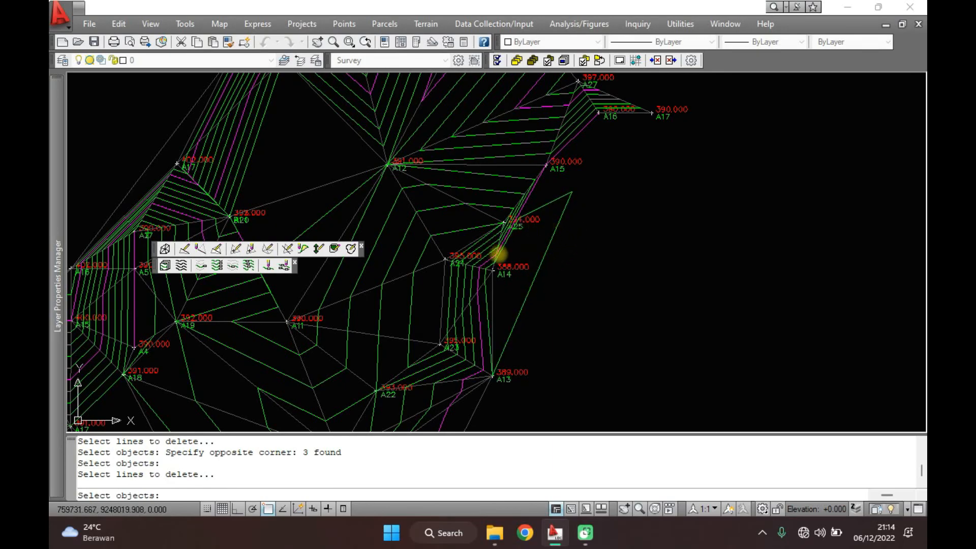
Step: Recreate the ROOF surface contours at 1.000 minor and 5.000 major intervals, erasing the old contours
{"action": "left_click", "coordinate": [182, 266]}
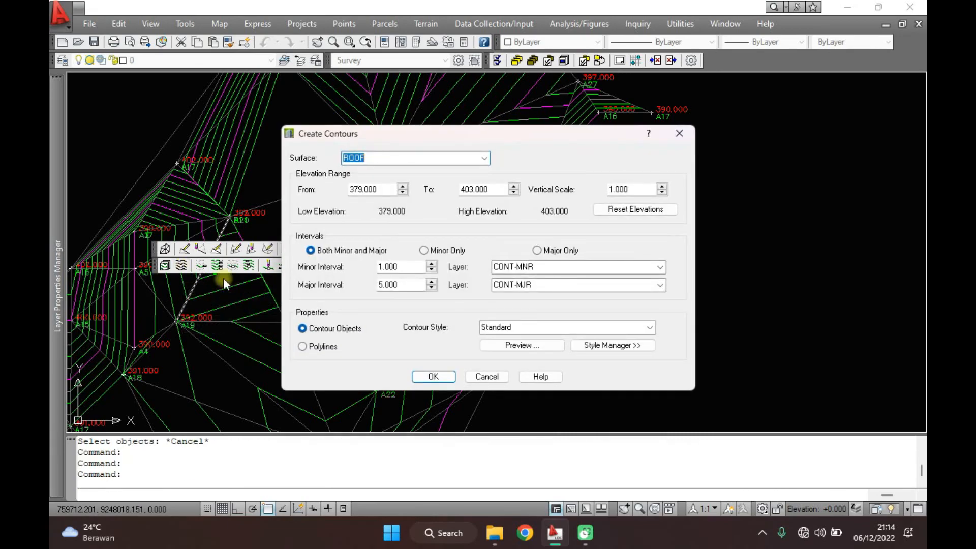
{"action": "left_click", "coordinate": [433, 376]}
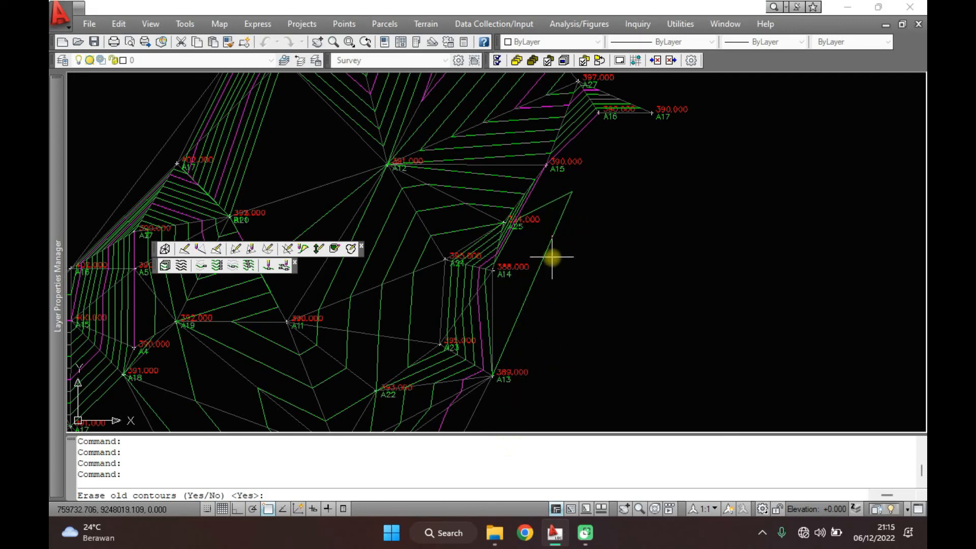
{"action": "key", "text": "Return"}
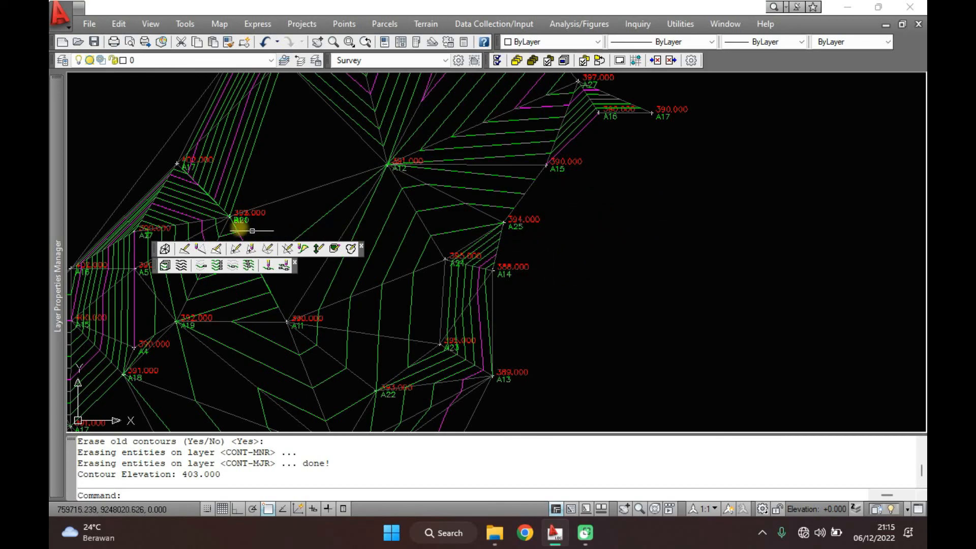
Step: Delete the two outer ROOF TIN lines running from point A16 to points A17 and A18
{"action": "left_click", "coordinate": [201, 249]}
{"action": "middle_click_drag", "start_coordinate": [496, 123], "coordinate": [619, 224]}
{"action": "middle_click_drag", "start_coordinate": [542, 200], "coordinate": [582, 270]}
{"action": "middle_click_drag", "start_coordinate": [497, 283], "coordinate": [528, 255]}
{"action": "scroll", "coordinate": [423, 300], "scroll_direction": "up", "scroll_amount": 1}
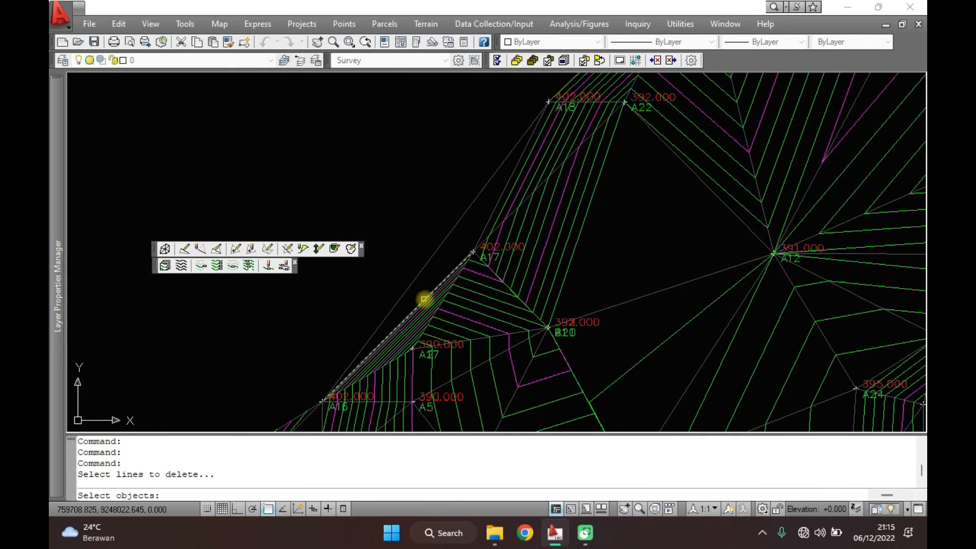
{"action": "scroll", "coordinate": [407, 328], "scroll_direction": "up", "scroll_amount": 3}
{"action": "middle_click_drag", "start_coordinate": [372, 336], "coordinate": [489, 253]}
{"action": "scroll", "coordinate": [489, 254], "scroll_direction": "down", "scroll_amount": 4}
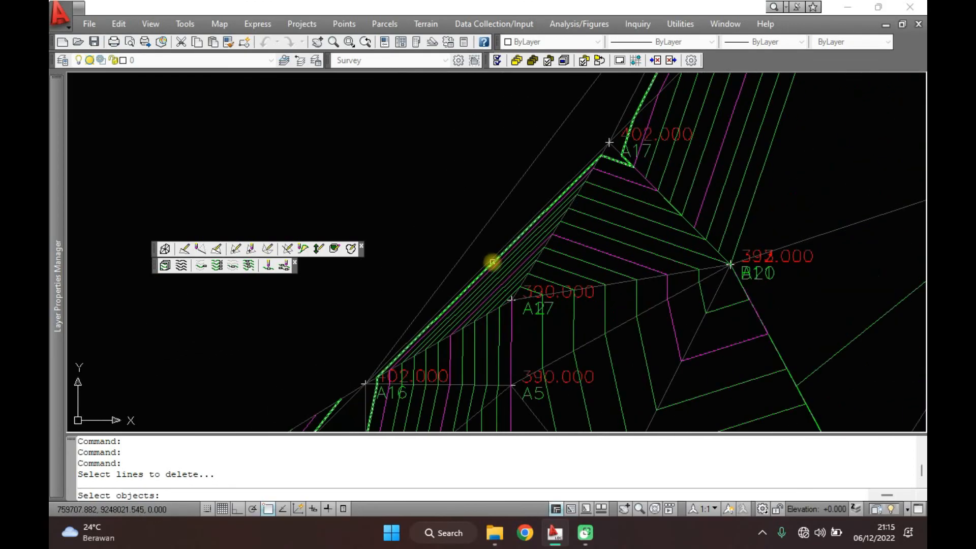
{"action": "scroll", "coordinate": [493, 262], "scroll_direction": "up", "scroll_amount": 3}
{"action": "left_click", "coordinate": [492, 257]}
{"action": "left_click", "coordinate": [413, 198]}
{"action": "key", "text": "Return"}
Step: Examine the western TIN edge below A17 and the overlapping point labels west of point B4
{"action": "scroll", "coordinate": [454, 297], "scroll_direction": "down", "scroll_amount": 5}
{"action": "middle_click_drag", "start_coordinate": [454, 298], "coordinate": [461, 314]}
{"action": "middle_click_drag", "start_coordinate": [588, 292], "coordinate": [584, 277]}
{"action": "scroll", "coordinate": [501, 176], "scroll_direction": "up", "scroll_amount": 3}
{"action": "scroll", "coordinate": [531, 233], "scroll_direction": "down", "scroll_amount": 2}
{"action": "middle_click_drag", "start_coordinate": [534, 232], "coordinate": [543, 130]}
{"action": "middle_click_drag", "start_coordinate": [579, 213], "coordinate": [583, 200]}
{"action": "middle_click_drag", "start_coordinate": [594, 235], "coordinate": [573, 211]}
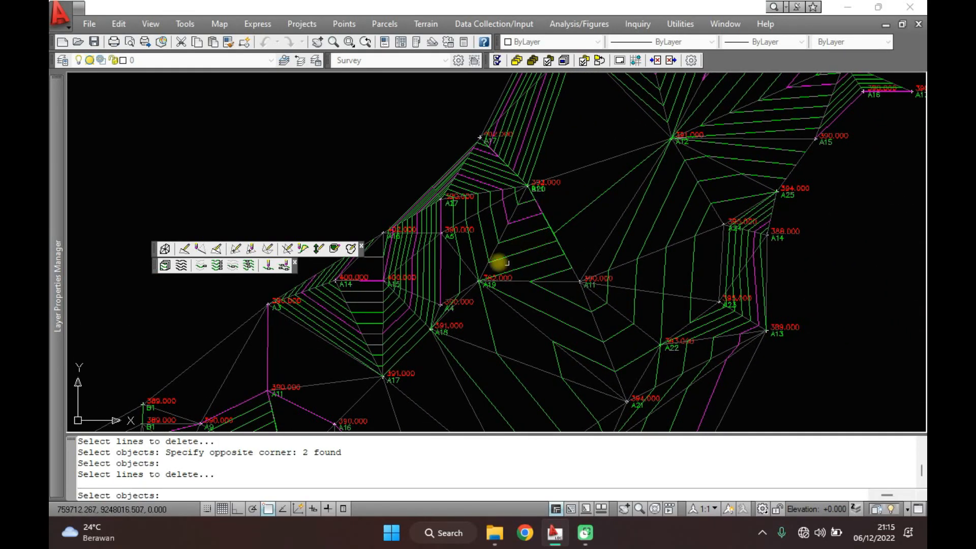
{"action": "mouse_move", "coordinate": [424, 310]}
{"action": "middle_mouse_down"}
{"action": "mouse_move", "coordinate": [462, 294]}
{"action": "mouse_move", "coordinate": [457, 219]}
{"action": "mouse_move", "coordinate": [496, 200]}
{"action": "middle_mouse_up"}
{"action": "scroll", "coordinate": [435, 323], "scroll_direction": "up", "scroll_amount": 12}
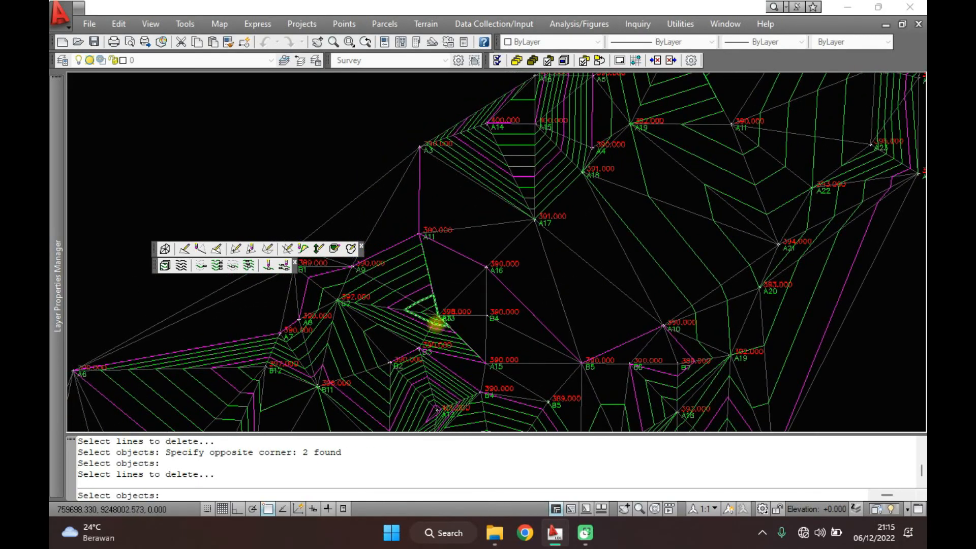
{"action": "scroll", "coordinate": [454, 287], "scroll_direction": "down", "scroll_amount": 4}
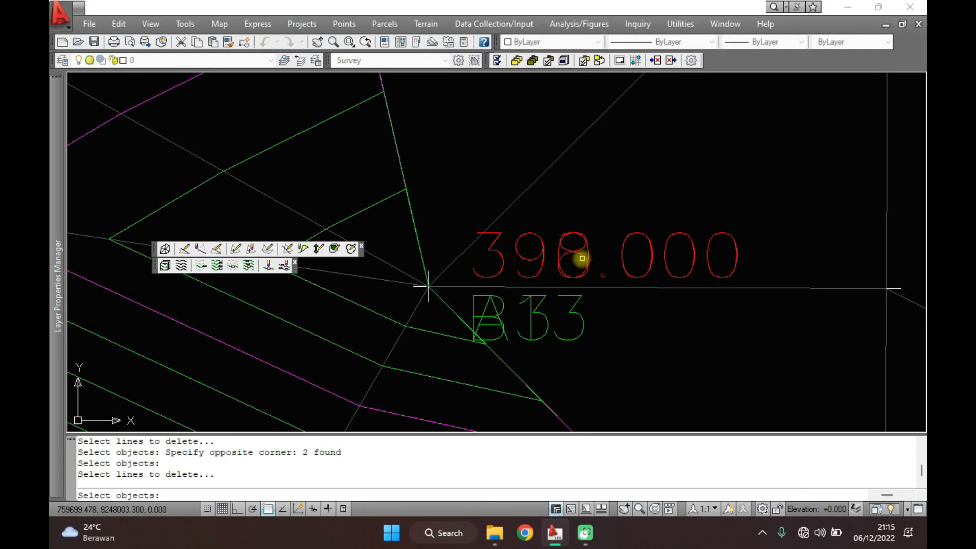
{"action": "scroll", "coordinate": [580, 256], "scroll_direction": "down", "scroll_amount": 6}
{"action": "scroll", "coordinate": [572, 264], "scroll_direction": "up", "scroll_amount": 2}
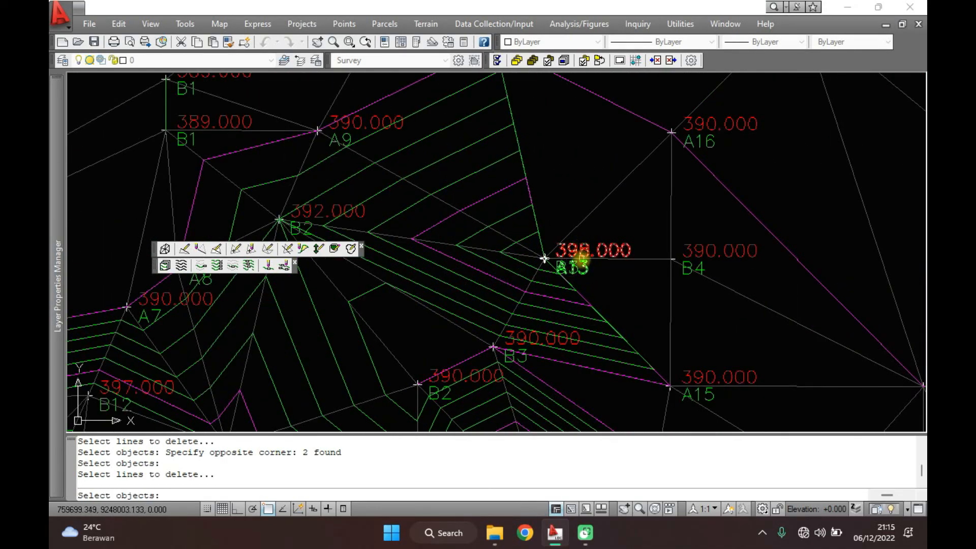
{"action": "scroll", "coordinate": [548, 259], "scroll_direction": "down", "scroll_amount": 8}
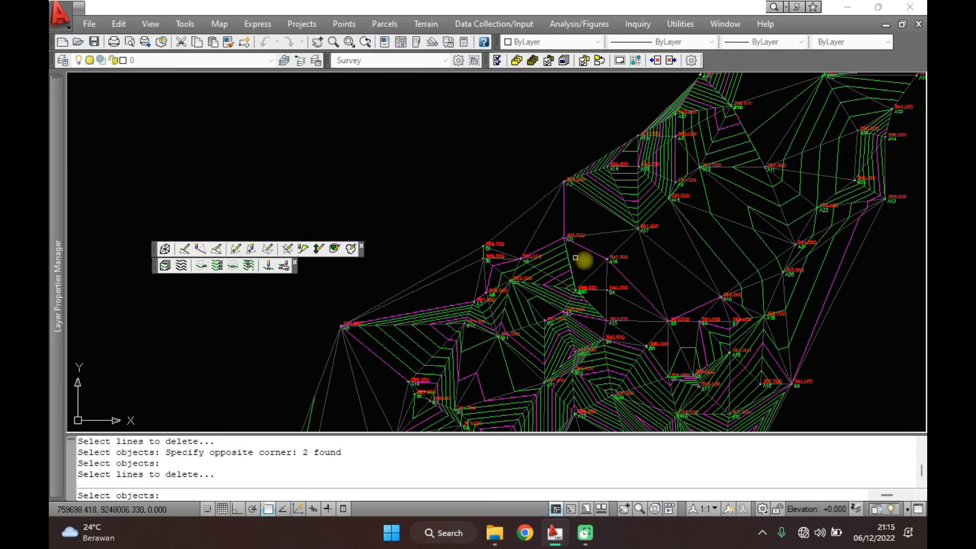
Step: Delete the outer TIN line between points A3 and A16, beside A14
{"action": "scroll", "coordinate": [654, 224], "scroll_direction": "up", "scroll_amount": 3}
{"action": "scroll", "coordinate": [607, 204], "scroll_direction": "up", "scroll_amount": 6}
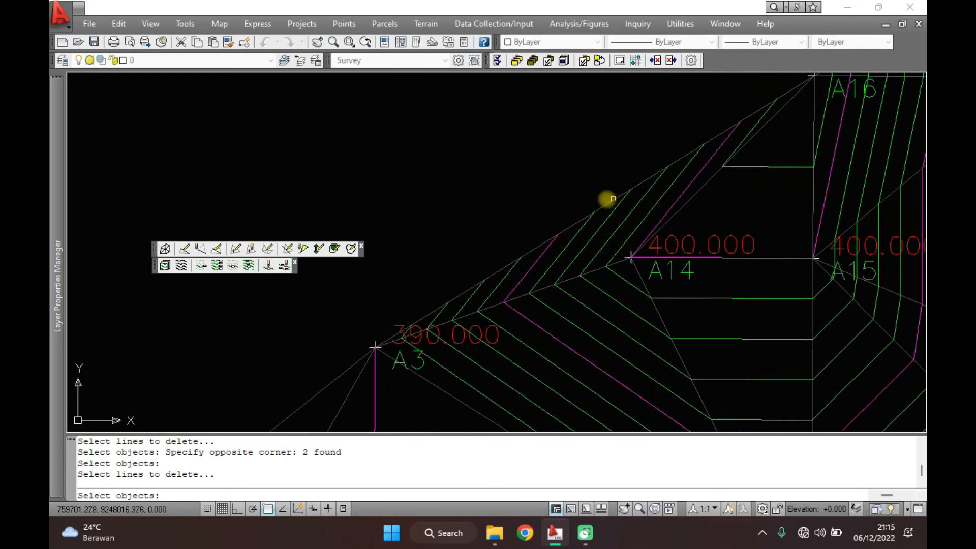
{"action": "left_click", "coordinate": [603, 214]}
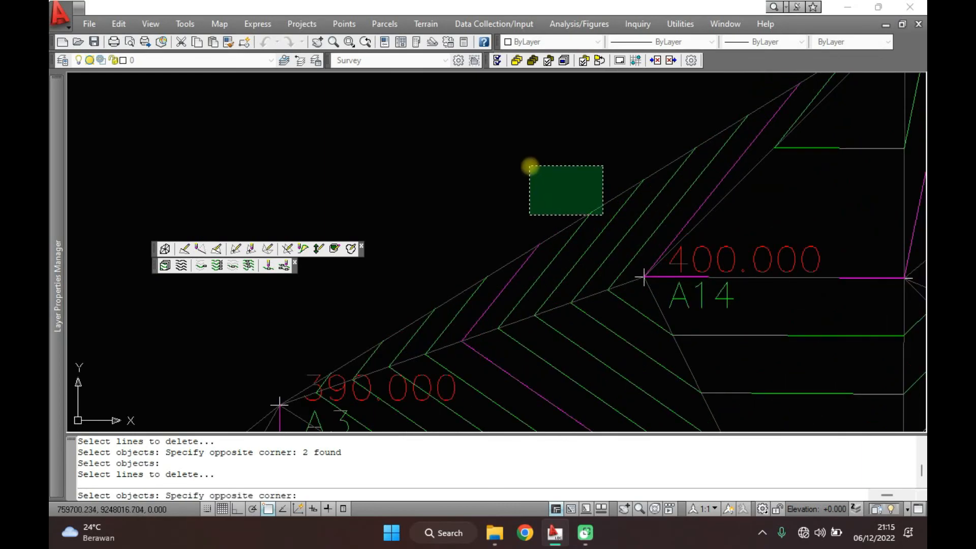
{"action": "left_click", "coordinate": [529, 167]}
{"action": "key", "text": "Return"}
Step: Delete the two long TIN lines connecting the B1 points to point A6
{"action": "scroll", "coordinate": [630, 142], "scroll_direction": "down", "scroll_amount": 5}
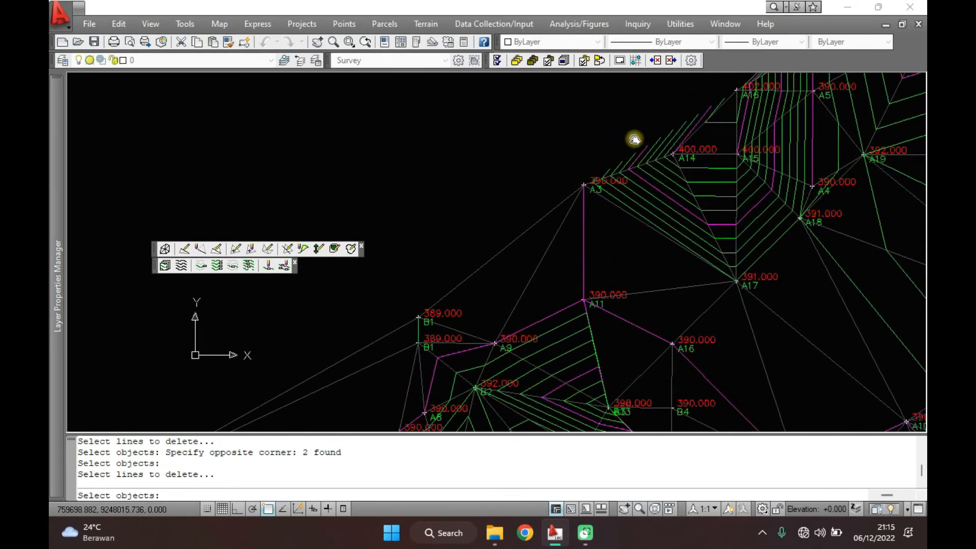
{"action": "middle_click_drag", "start_coordinate": [639, 144], "coordinate": [677, 117]}
{"action": "scroll", "coordinate": [586, 211], "scroll_direction": "down", "scroll_amount": 4}
{"action": "middle_click_drag", "start_coordinate": [585, 211], "coordinate": [704, 180]}
{"action": "scroll", "coordinate": [596, 245], "scroll_direction": "up", "scroll_amount": 3}
{"action": "left_click", "coordinate": [609, 274]}
{"action": "left_click", "coordinate": [535, 198]}
{"action": "key", "text": "Return"}
Step: Delete the outer TIN line between points B1 and A7, beside A8
{"action": "scroll", "coordinate": [639, 227], "scroll_direction": "up", "scroll_amount": 2}
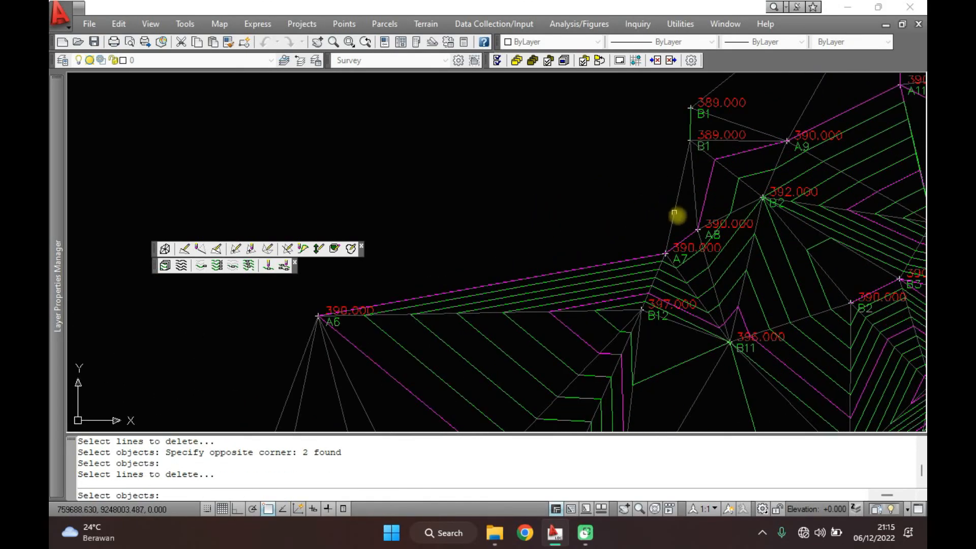
{"action": "left_click", "coordinate": [682, 221]}
{"action": "left_click", "coordinate": [647, 207]}
{"action": "key", "text": "Return"}
Step: Delete the four long TIN lines fanning south from point A6 along the western edge
{"action": "scroll", "coordinate": [554, 244], "scroll_direction": "down", "scroll_amount": 4}
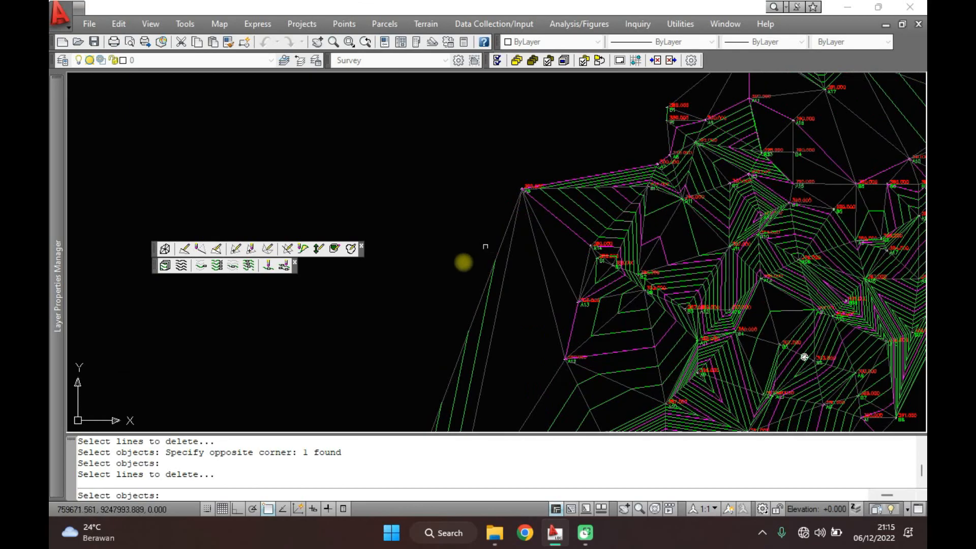
{"action": "left_click", "coordinate": [489, 178]}
{"action": "key", "text": "Return"}
Step: Delete the outer TIN lines along the southeastern edge between points B6 and B08
{"action": "scroll", "coordinate": [473, 265], "scroll_direction": "down", "scroll_amount": 2}
{"action": "middle_click_drag", "start_coordinate": [447, 310], "coordinate": [588, 124]}
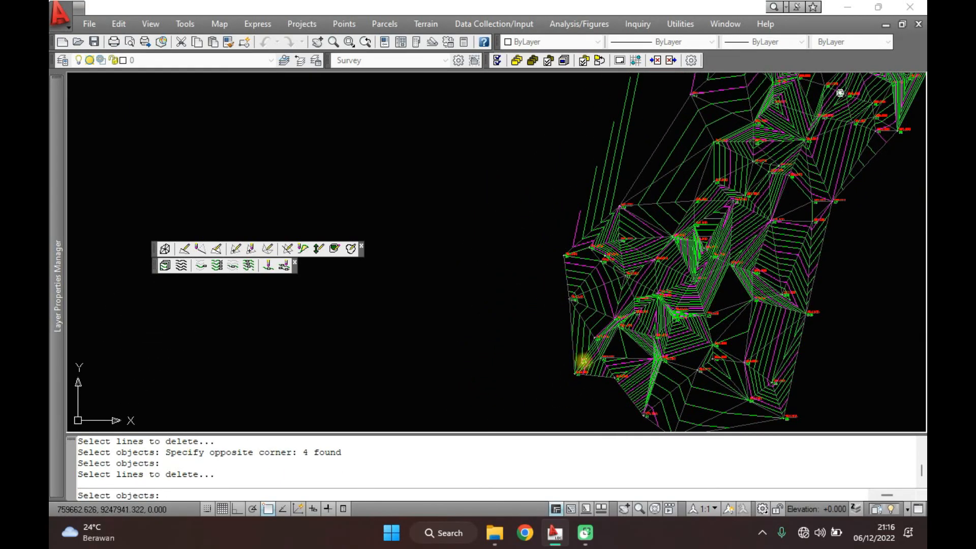
{"action": "middle_click_drag", "start_coordinate": [583, 360], "coordinate": [576, 249]}
{"action": "scroll", "coordinate": [599, 288], "scroll_direction": "up", "scroll_amount": 3}
{"action": "middle_click_drag", "start_coordinate": [732, 320], "coordinate": [534, 320]}
{"action": "middle_click_drag", "start_coordinate": [690, 307], "coordinate": [648, 325]}
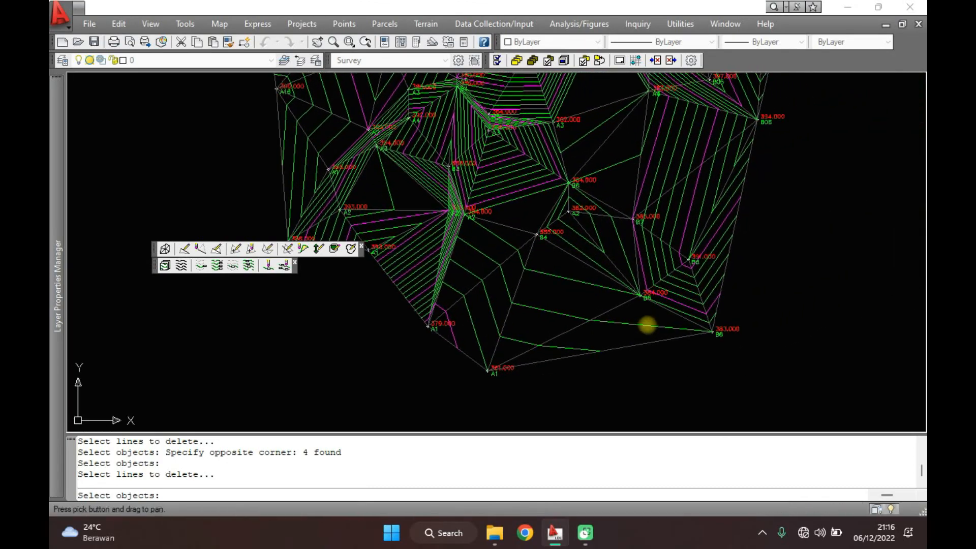
{"action": "middle_click_drag", "start_coordinate": [727, 270], "coordinate": [712, 294]}
{"action": "left_click", "coordinate": [710, 242]}
{"action": "key", "text": "Return"}
Step: Delete the outer TIN lines along the eastern edge between points B08 and A7
{"action": "middle_click_drag", "start_coordinate": [744, 266], "coordinate": [713, 380]}
{"action": "middle_click_drag", "start_coordinate": [745, 254], "coordinate": [713, 354]}
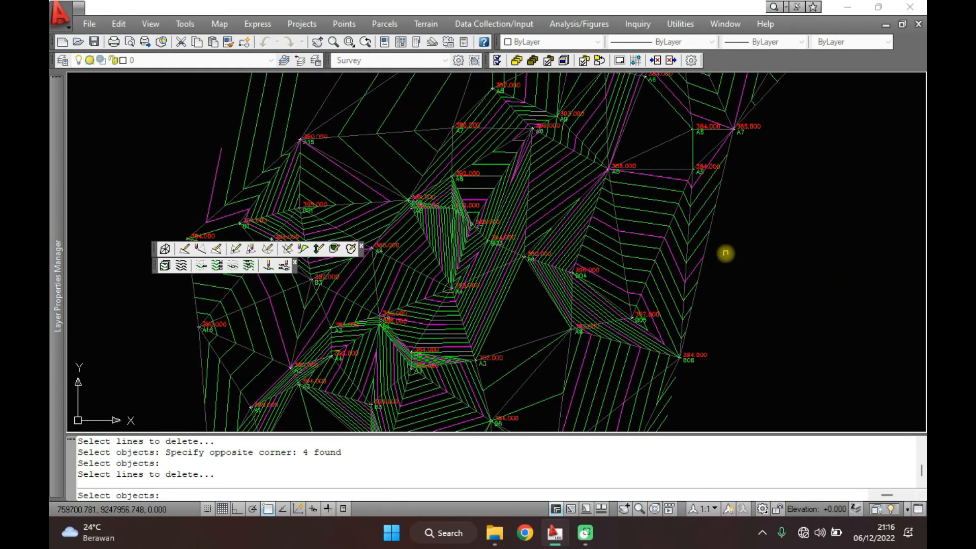
{"action": "left_click", "coordinate": [708, 209]}
{"action": "key", "text": "Return"}
Step: Delete the outer TIN lines running southwest from point B8 past point A1
{"action": "middle_click_drag", "start_coordinate": [708, 207], "coordinate": [693, 316]}
{"action": "scroll", "coordinate": [762, 265], "scroll_direction": "up", "scroll_amount": 2}
{"action": "middle_click_drag", "start_coordinate": [762, 265], "coordinate": [727, 356]}
{"action": "middle_click_drag", "start_coordinate": [795, 261], "coordinate": [720, 352]}
{"action": "scroll", "coordinate": [809, 187], "scroll_direction": "up", "scroll_amount": 5}
{"action": "scroll", "coordinate": [767, 190], "scroll_direction": "up", "scroll_amount": 5}
{"action": "scroll", "coordinate": [767, 148], "scroll_direction": "down", "scroll_amount": 6}
{"action": "key", "text": "Return"}
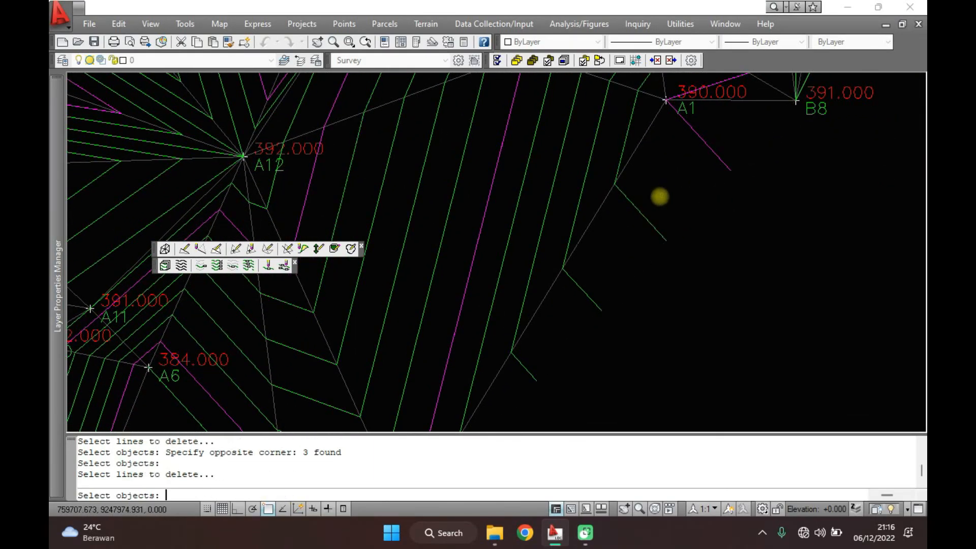
Step: Delete the outer TIN lines along the eastern edge beside point B07
{"action": "scroll", "coordinate": [659, 196], "scroll_direction": "down", "scroll_amount": 6}
{"action": "middle_click_drag", "start_coordinate": [667, 213], "coordinate": [639, 318]}
{"action": "scroll", "coordinate": [713, 207], "scroll_direction": "up", "scroll_amount": 3}
{"action": "middle_click_drag", "start_coordinate": [712, 198], "coordinate": [705, 243]}
{"action": "scroll", "coordinate": [704, 243], "scroll_direction": "up", "scroll_amount": 2}
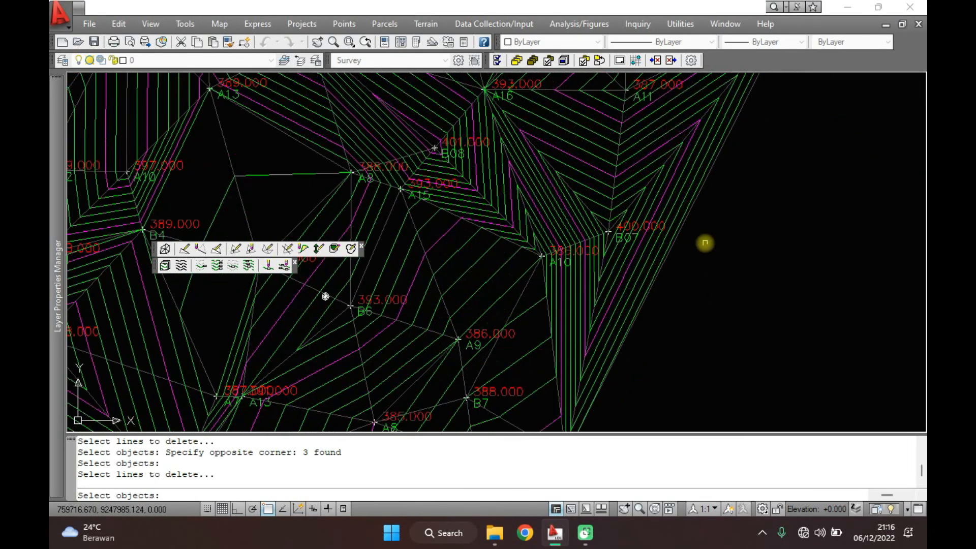
{"action": "left_click", "coordinate": [674, 209]}
{"action": "key", "text": "Return"}
Step: Delete the five long TIN lines running southwest from point A13 on the eastern edge
{"action": "scroll", "coordinate": [691, 213], "scroll_direction": "down", "scroll_amount": 5}
{"action": "mouse_move", "coordinate": [722, 182]}
{"action": "middle_mouse_down"}
{"action": "mouse_move", "coordinate": [710, 228]}
{"action": "mouse_move", "coordinate": [709, 343]}
{"action": "mouse_move", "coordinate": [718, 301]}
{"action": "middle_mouse_up"}
{"action": "scroll", "coordinate": [752, 239], "scroll_direction": "up", "scroll_amount": 2}
{"action": "scroll", "coordinate": [756, 242], "scroll_direction": "up", "scroll_amount": 1}
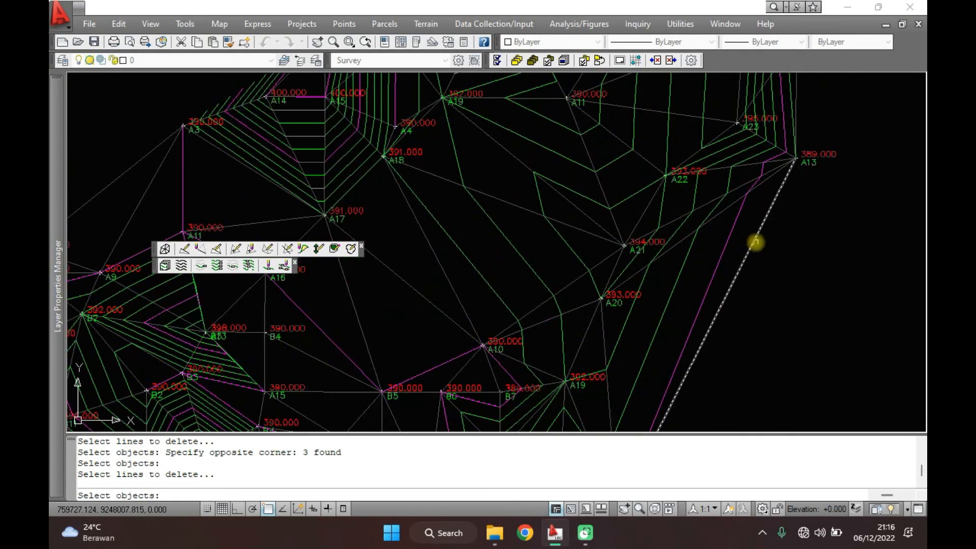
{"action": "left_click", "coordinate": [782, 279]}
{"action": "left_click", "coordinate": [702, 191]}
{"action": "key", "text": "Return"}
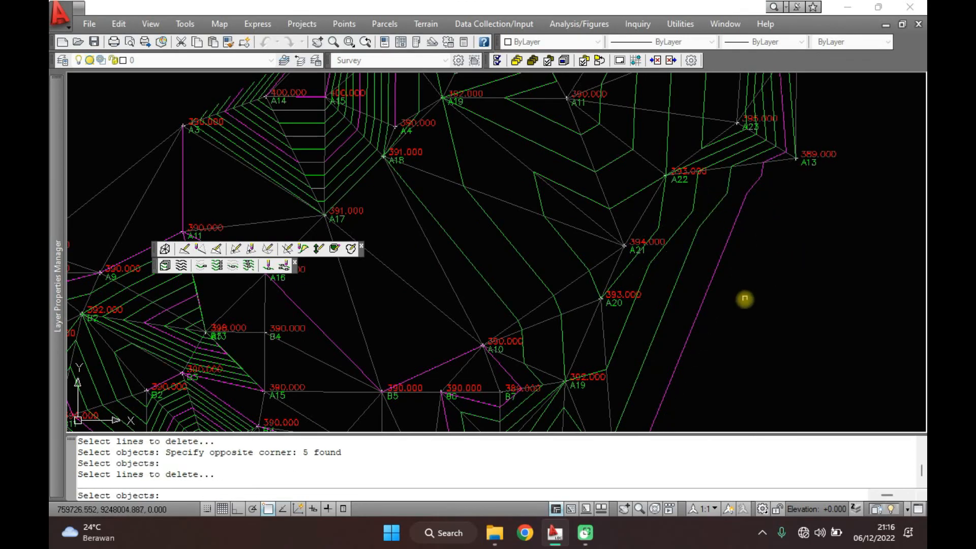
Step: Delete the four remaining outer TIN lines east of points A19 and A20
{"action": "middle_click_drag", "start_coordinate": [745, 298], "coordinate": [805, 207]}
{"action": "left_click", "coordinate": [752, 325]}
{"action": "left_click", "coordinate": [660, 286]}
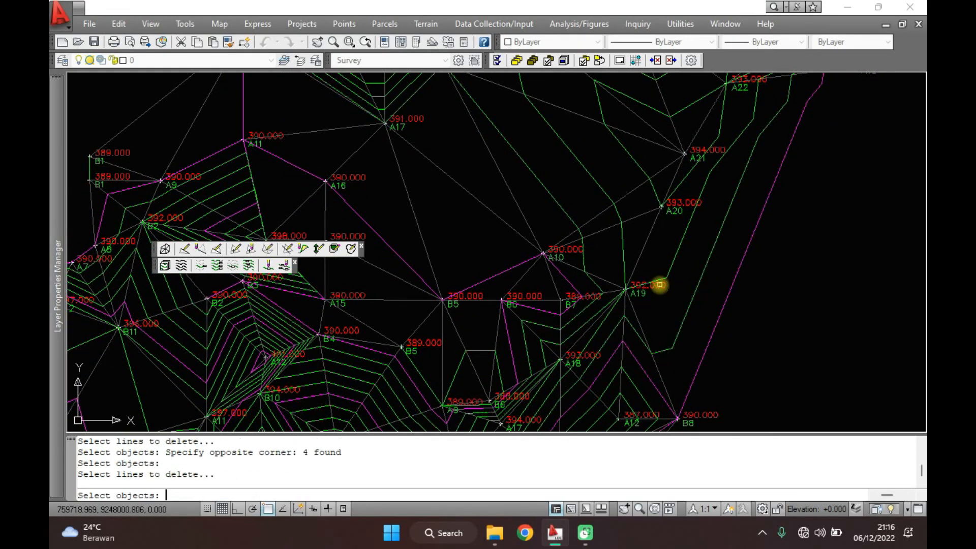
Step: Regenerate the ROOF contours from the cleaned TIN at 1.000 and 5.000 intervals, erasing the previous contours
{"action": "scroll", "coordinate": [710, 307], "scroll_direction": "down", "scroll_amount": 4}
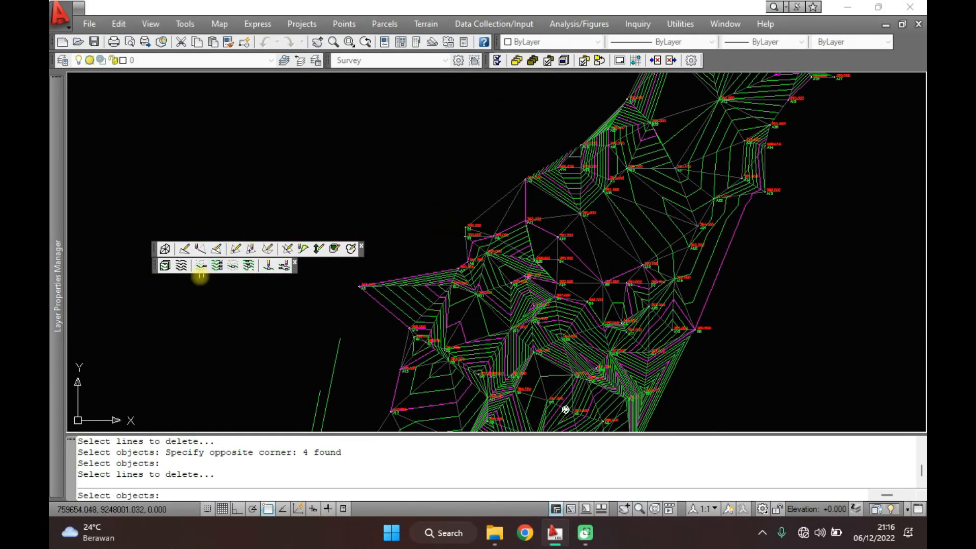
{"action": "left_click", "coordinate": [182, 266]}
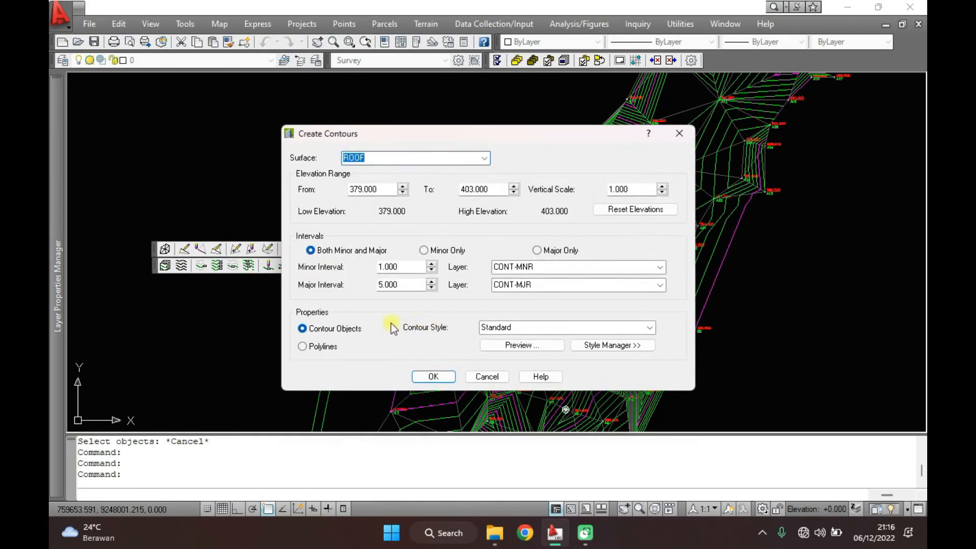
{"action": "left_click", "coordinate": [434, 377]}
{"action": "key", "text": "Return"}
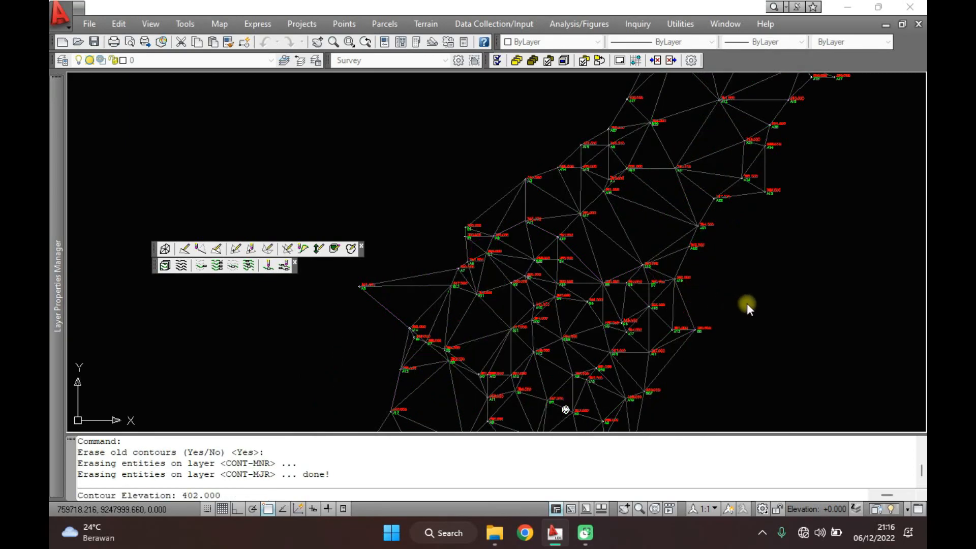
Step: Examine the regenerated contours around A17 and A27, and the overlapping point labels at A20
{"action": "scroll", "coordinate": [710, 305], "scroll_direction": "up", "scroll_amount": 8}
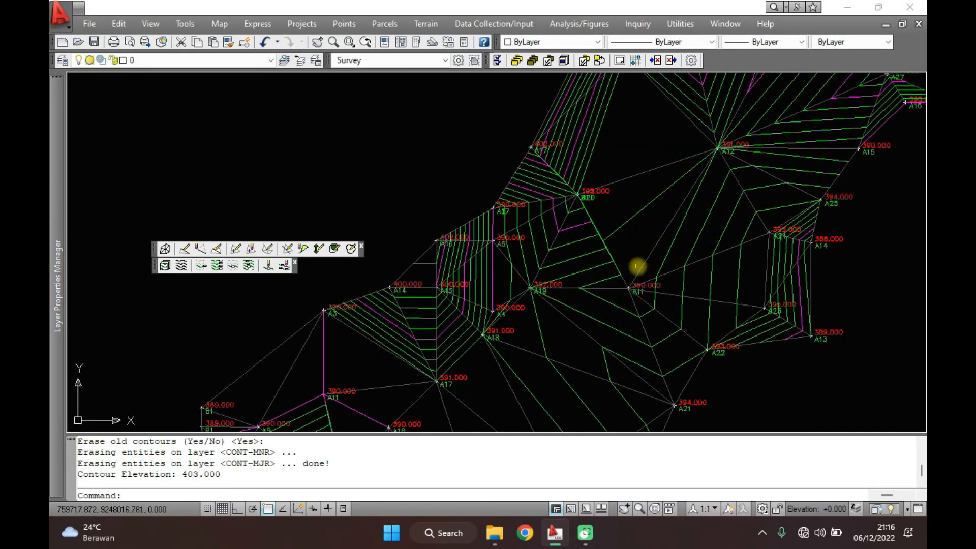
{"action": "scroll", "coordinate": [611, 262], "scroll_direction": "down", "scroll_amount": 5}
{"action": "scroll", "coordinate": [567, 246], "scroll_direction": "up", "scroll_amount": 10}
{"action": "scroll", "coordinate": [598, 349], "scroll_direction": "down", "scroll_amount": 8}
{"action": "scroll", "coordinate": [604, 315], "scroll_direction": "up", "scroll_amount": 7}
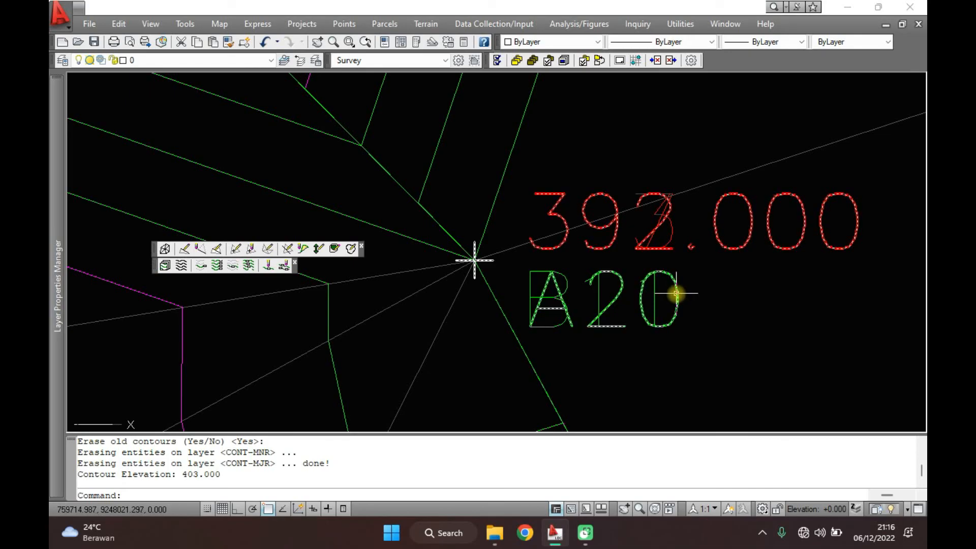
{"action": "scroll", "coordinate": [676, 302], "scroll_direction": "down", "scroll_amount": 5}
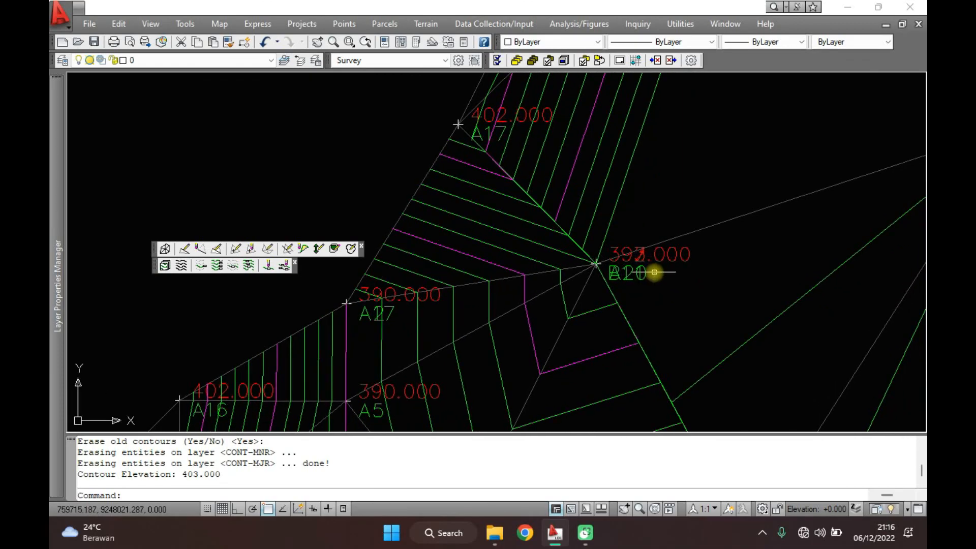
{"action": "scroll", "coordinate": [643, 275], "scroll_direction": "down", "scroll_amount": 2}
{"action": "scroll", "coordinate": [583, 290], "scroll_direction": "up", "scroll_amount": 4}
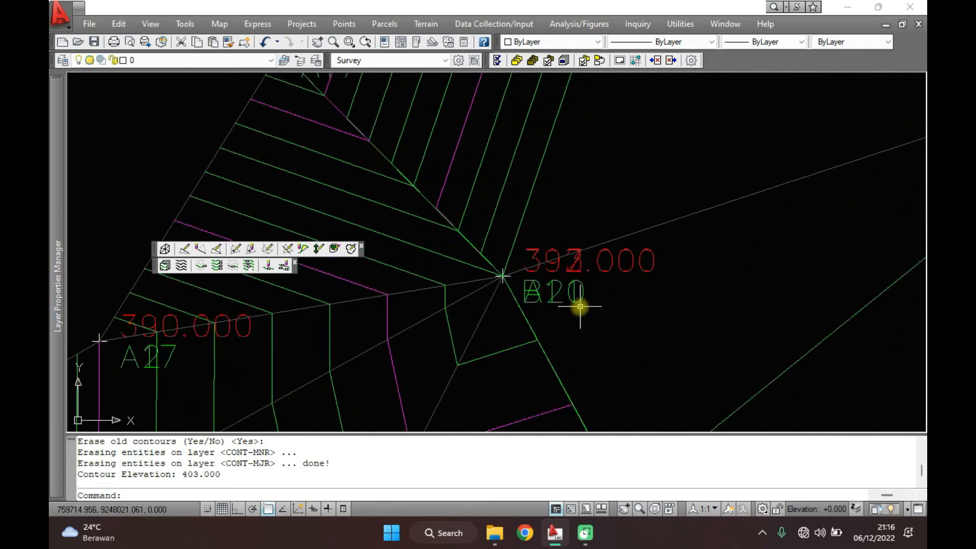
{"action": "scroll", "coordinate": [503, 276], "scroll_direction": "up", "scroll_amount": 3}
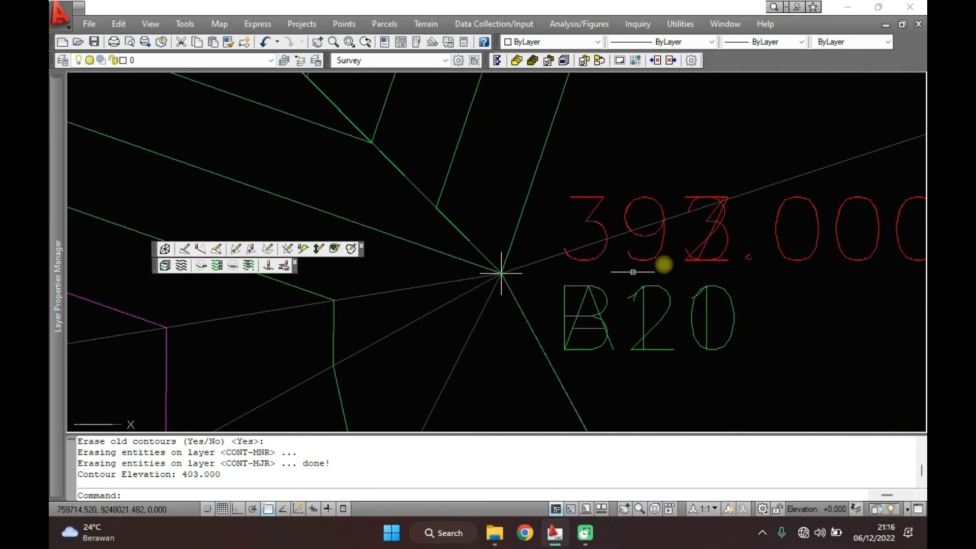
{"action": "scroll", "coordinate": [678, 196], "scroll_direction": "down", "scroll_amount": 5}
{"action": "middle_click_drag", "start_coordinate": [660, 227], "coordinate": [656, 173]}
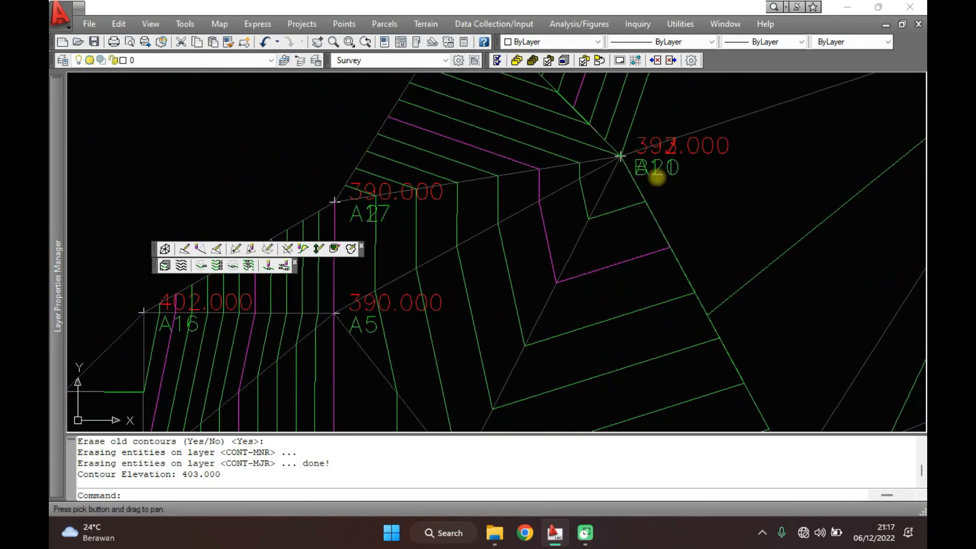
{"action": "scroll", "coordinate": [399, 314], "scroll_direction": "down", "scroll_amount": 2}
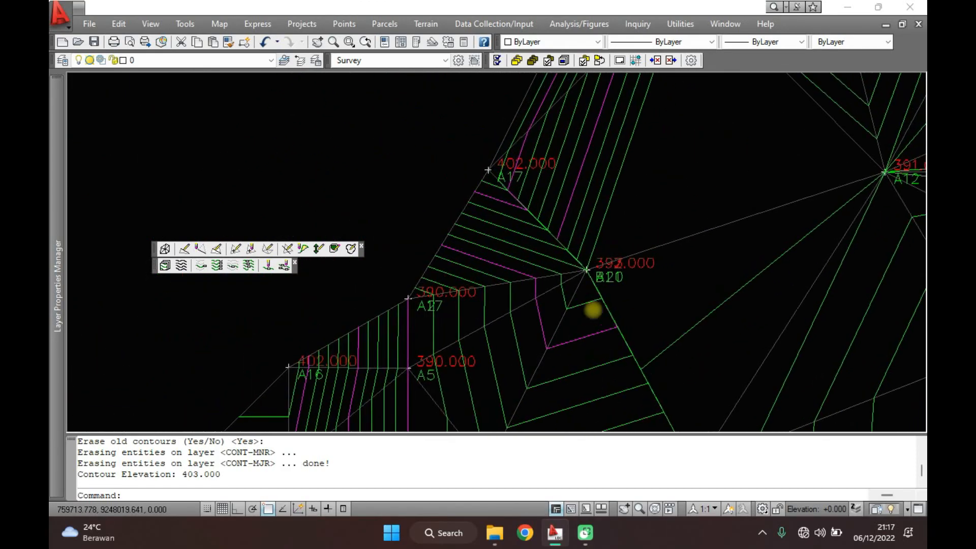
{"action": "scroll", "coordinate": [617, 268], "scroll_direction": "up", "scroll_amount": 5}
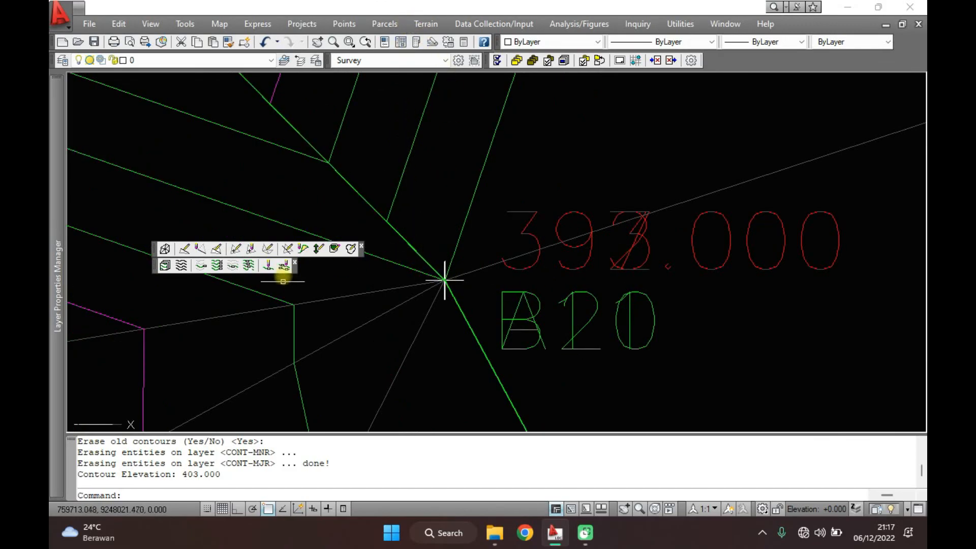
Step: Delete a TIN point at A20 from the ROOF surface and redraw the surface view, erasing the old view
{"action": "left_click", "coordinate": [251, 250]}
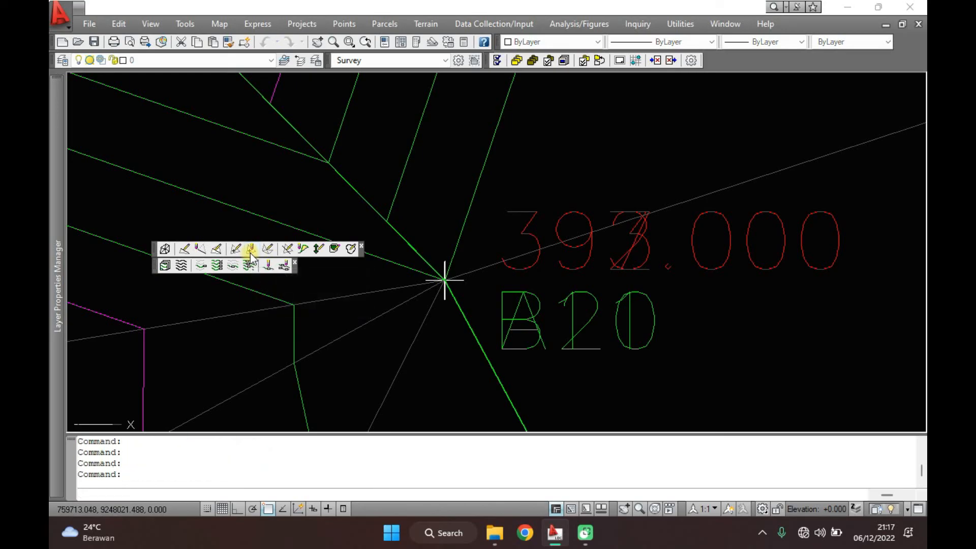
{"action": "left_click", "coordinate": [443, 279]}
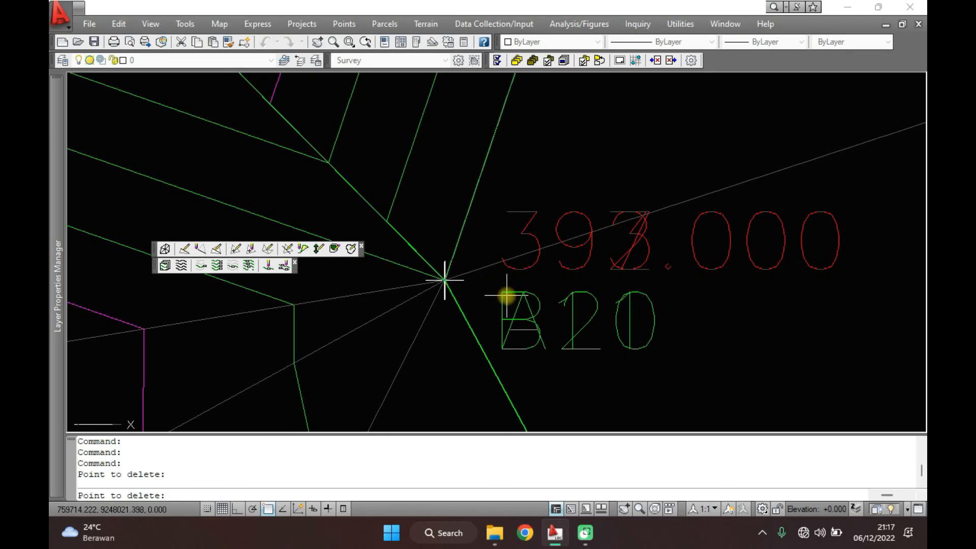
{"action": "key", "text": "Escape"}
{"action": "key", "text": "Escape"}
{"action": "key", "text": "Escape"}
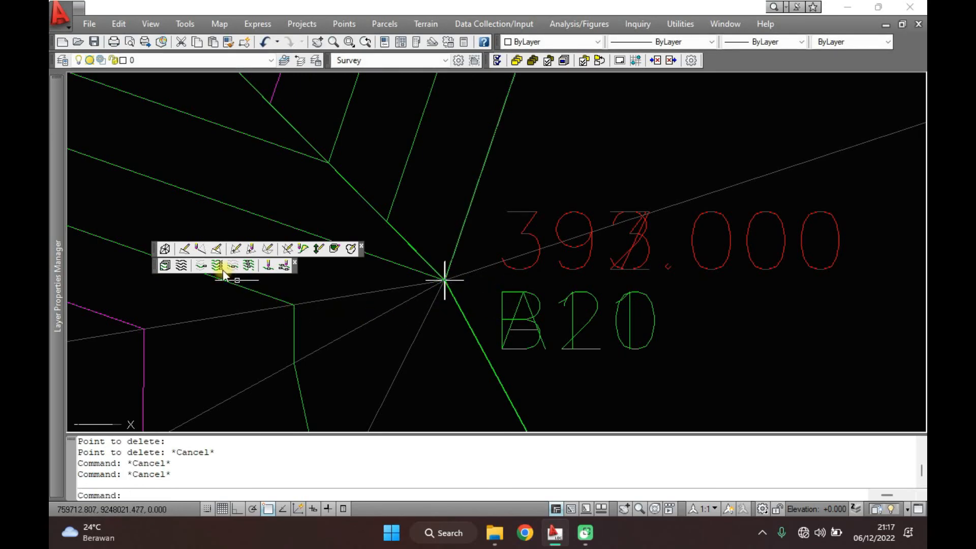
{"action": "left_click", "coordinate": [167, 250]}
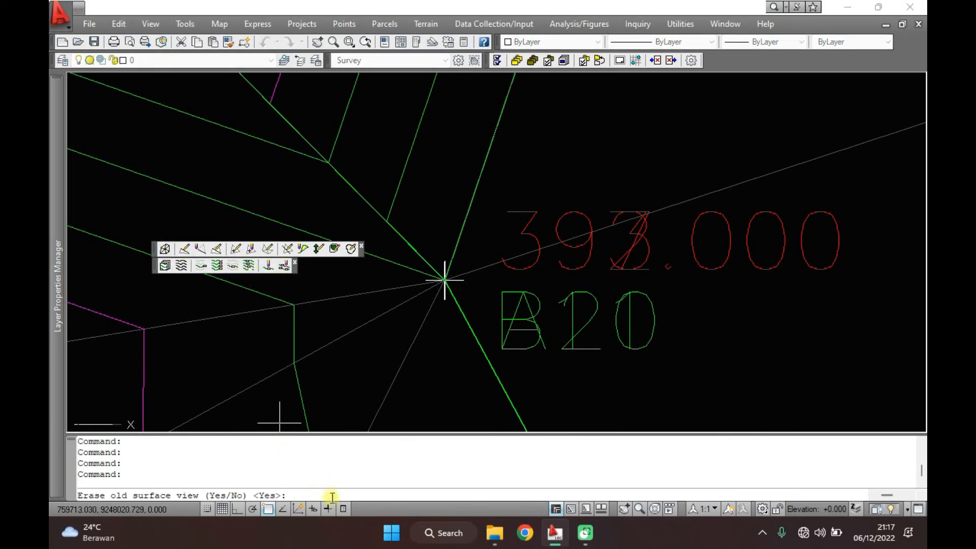
{"action": "key", "text": "Return"}
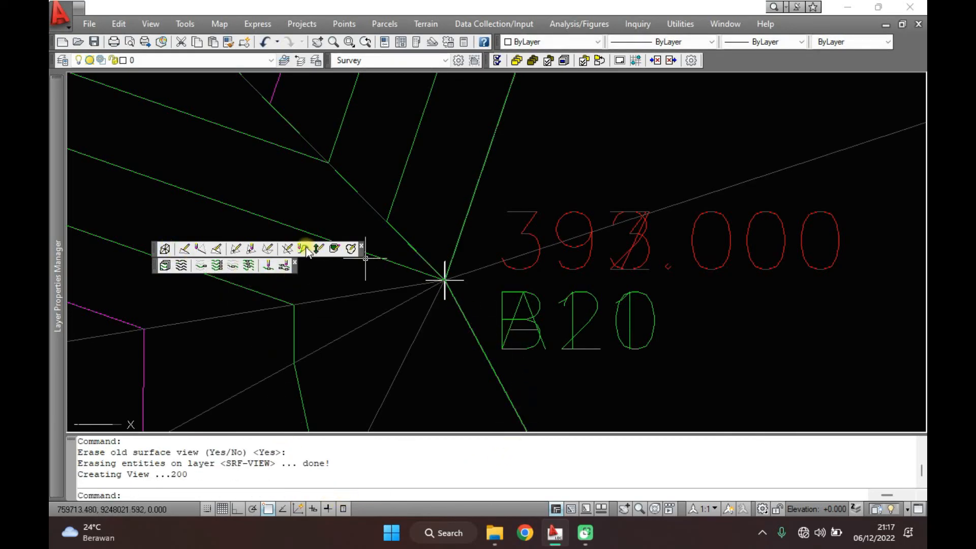
Step: Delete the remaining overlapping TIN point at A20 and refresh the ROOF surface view, erasing the old view
{"action": "left_click", "coordinate": [250, 250]}
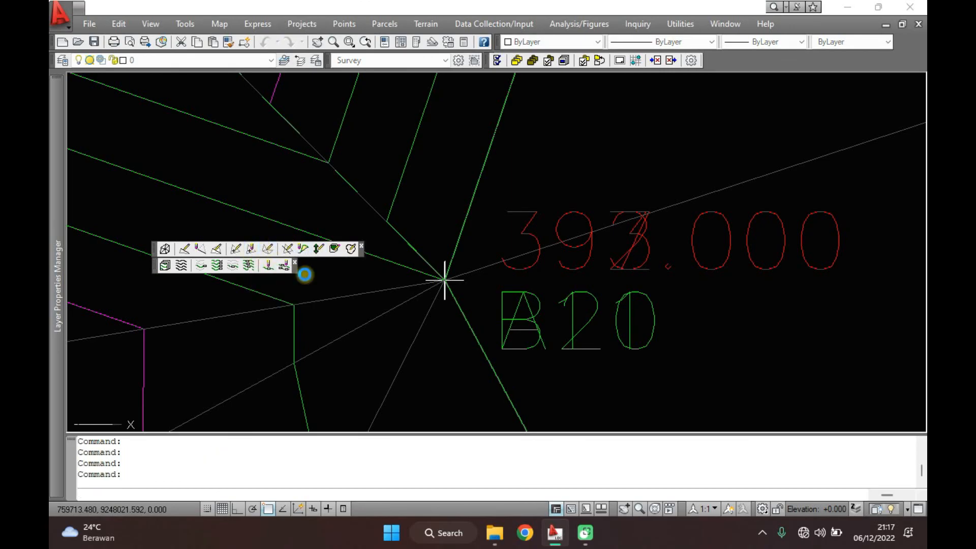
{"action": "left_click", "coordinate": [444, 280]}
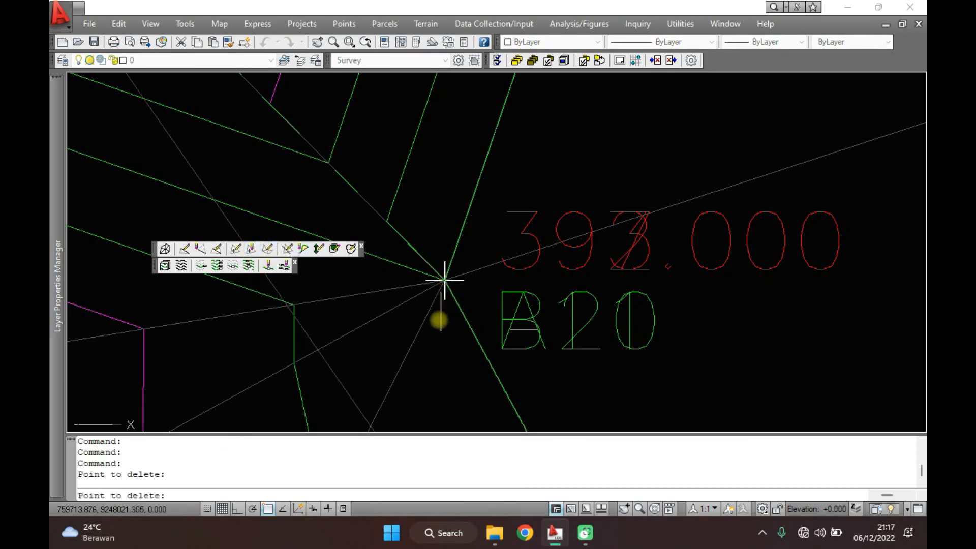
{"action": "key", "text": "Escape"}
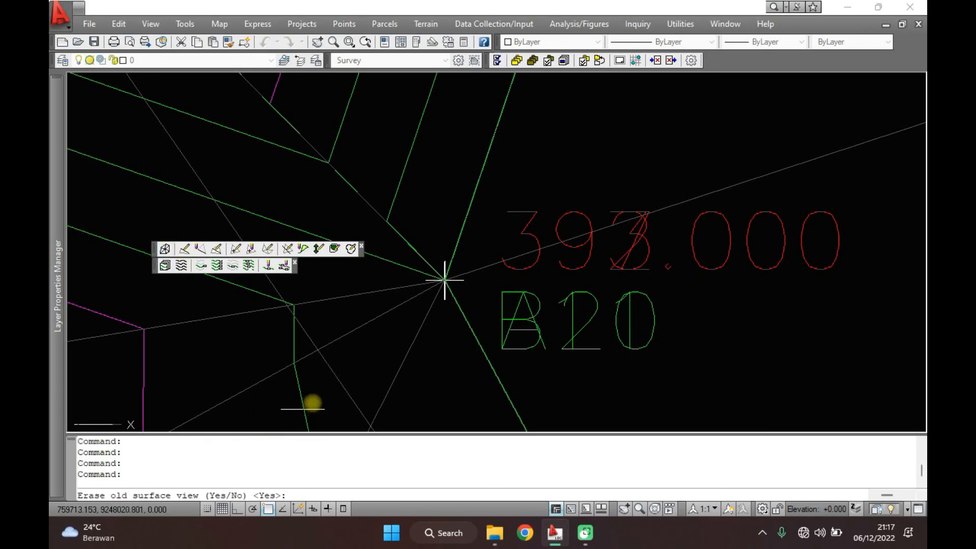
{"action": "key", "text": "Return"}
{"action": "scroll", "coordinate": [562, 302], "scroll_direction": "down", "scroll_amount": 5}
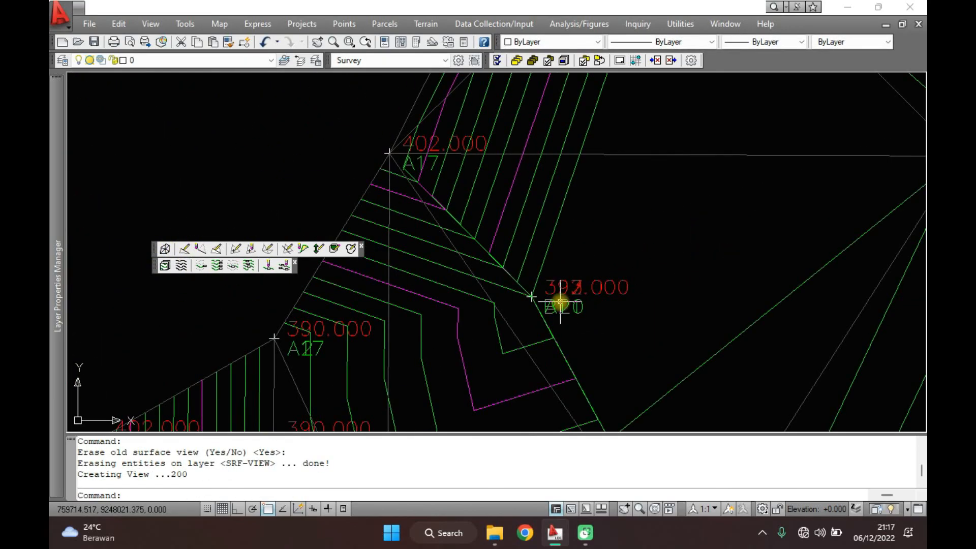
{"action": "scroll", "coordinate": [593, 193], "scroll_direction": "down", "scroll_amount": 3}
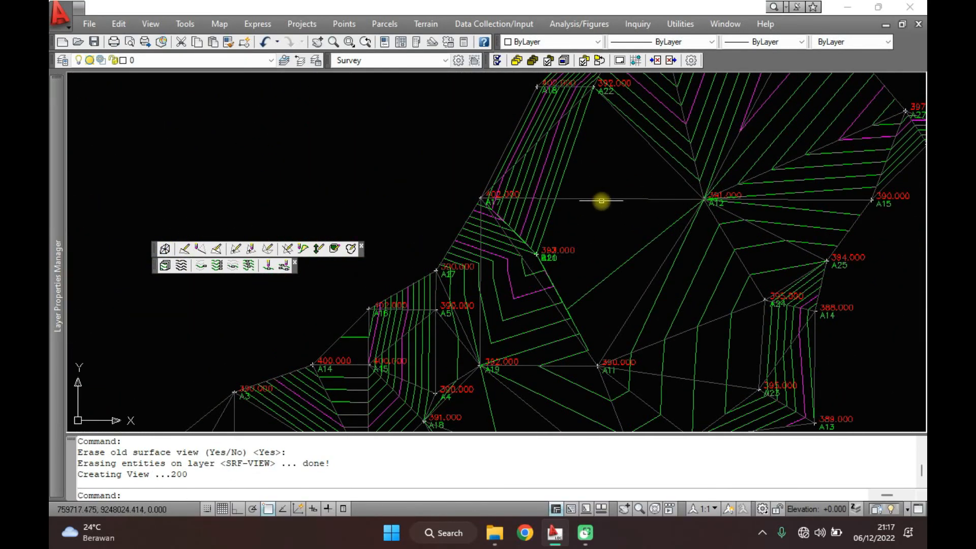
{"action": "key", "text": "Escape"}
{"action": "left_click", "coordinate": [601, 199]}
{"action": "key", "text": "Escape"}
{"action": "key", "text": "Escape"}
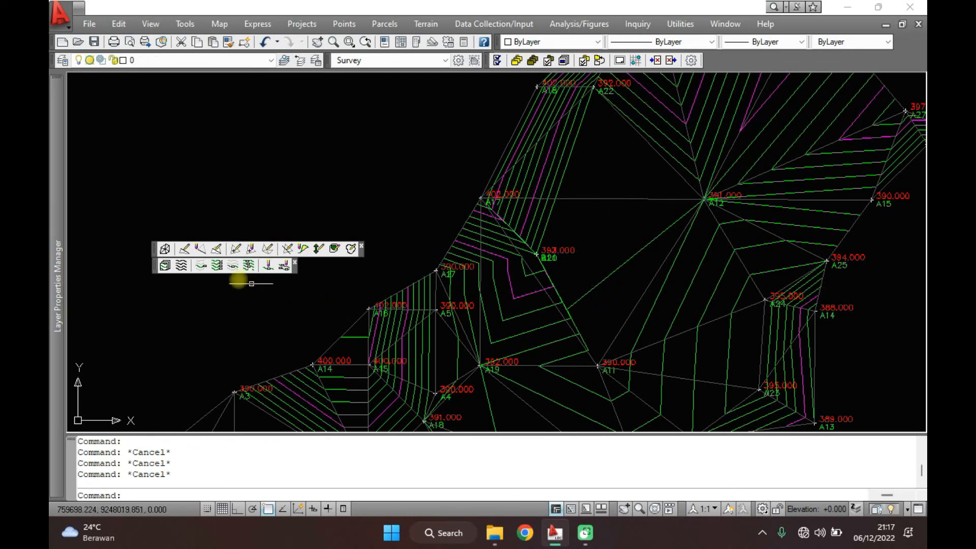
Step: Regenerate the ROOF contours as contour objects at 1.000 minor and 5.000 major intervals, erasing the old contours
{"action": "left_click", "coordinate": [181, 266]}
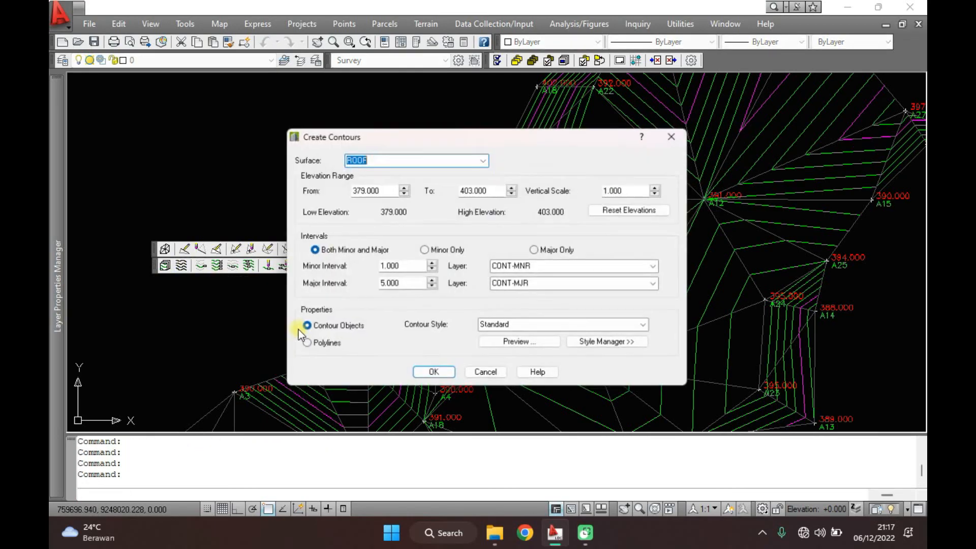
{"action": "left_click", "coordinate": [434, 377]}
{"action": "key", "text": "Return"}
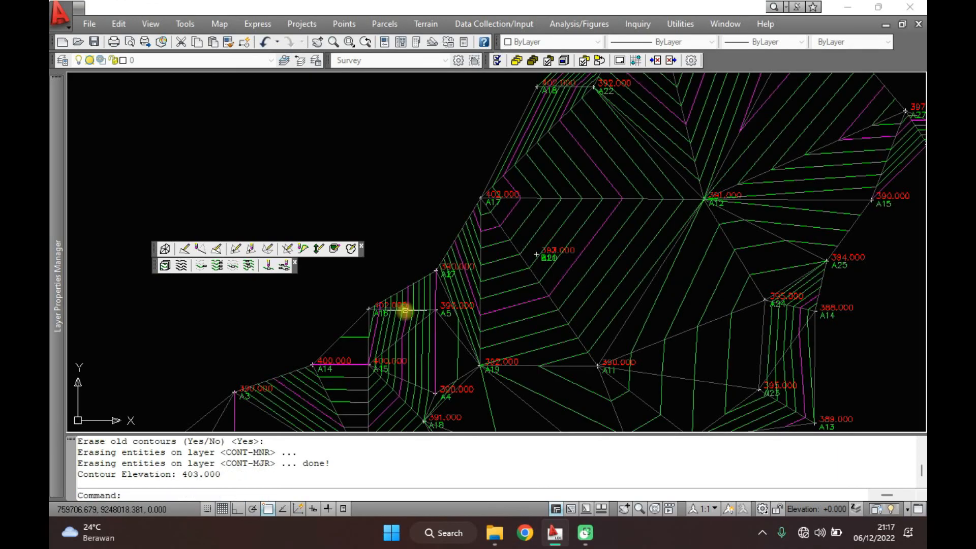
Step: Examine the regenerated contours around A20, the areas further south, and the overall ROOF surface
{"action": "mouse_move", "coordinate": [537, 290]}
{"action": "middle_mouse_down"}
{"action": "mouse_move", "coordinate": [571, 240]}
{"action": "mouse_move", "coordinate": [538, 242]}
{"action": "middle_mouse_up"}
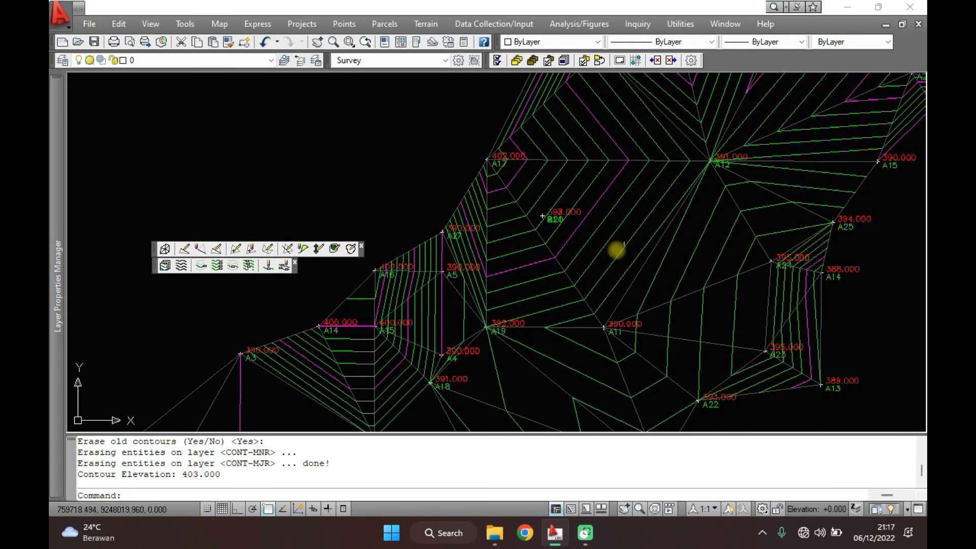
{"action": "scroll", "coordinate": [615, 270], "scroll_direction": "down", "scroll_amount": 4}
{"action": "mouse_move", "coordinate": [622, 266]}
{"action": "middle_mouse_down"}
{"action": "mouse_move", "coordinate": [609, 252]}
{"action": "mouse_move", "coordinate": [654, 209]}
{"action": "mouse_move", "coordinate": [649, 240]}
{"action": "mouse_move", "coordinate": [678, 192]}
{"action": "middle_mouse_up"}
{"action": "scroll", "coordinate": [663, 192], "scroll_direction": "up", "scroll_amount": 3}
{"action": "scroll", "coordinate": [673, 190], "scroll_direction": "up", "scroll_amount": 6}
{"action": "scroll", "coordinate": [661, 226], "scroll_direction": "down", "scroll_amount": 4}
{"action": "scroll", "coordinate": [653, 218], "scroll_direction": "down", "scroll_amount": 2}
{"action": "middle_click_drag", "start_coordinate": [651, 296], "coordinate": [671, 206]}
{"action": "middle_click_drag", "start_coordinate": [607, 268], "coordinate": [677, 200]}
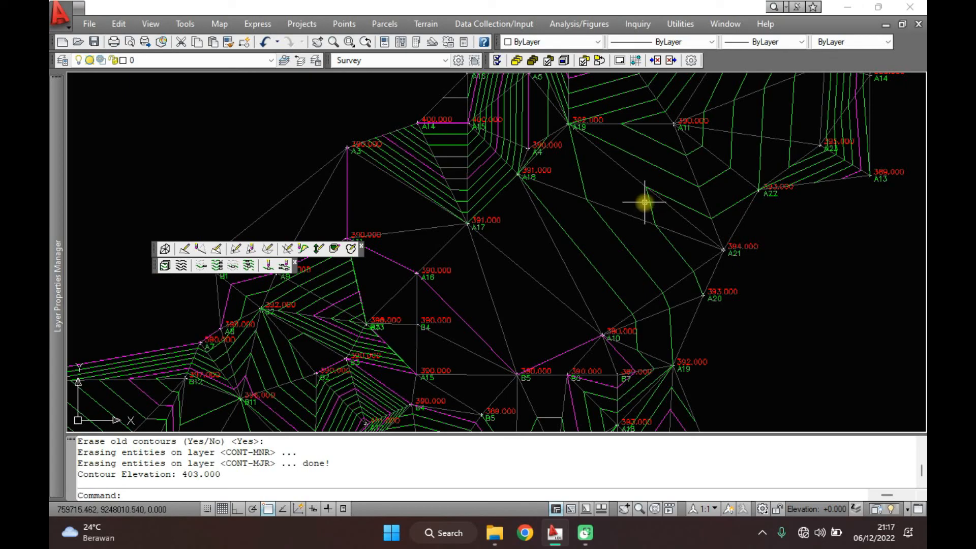
{"action": "middle_click_drag", "start_coordinate": [631, 244], "coordinate": [752, 138]}
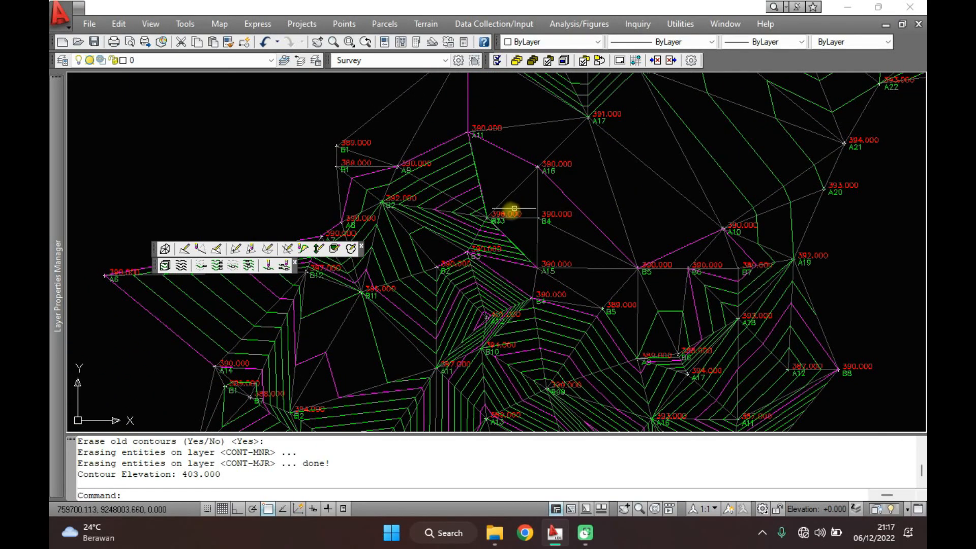
{"action": "scroll", "coordinate": [488, 218], "scroll_direction": "up", "scroll_amount": 9}
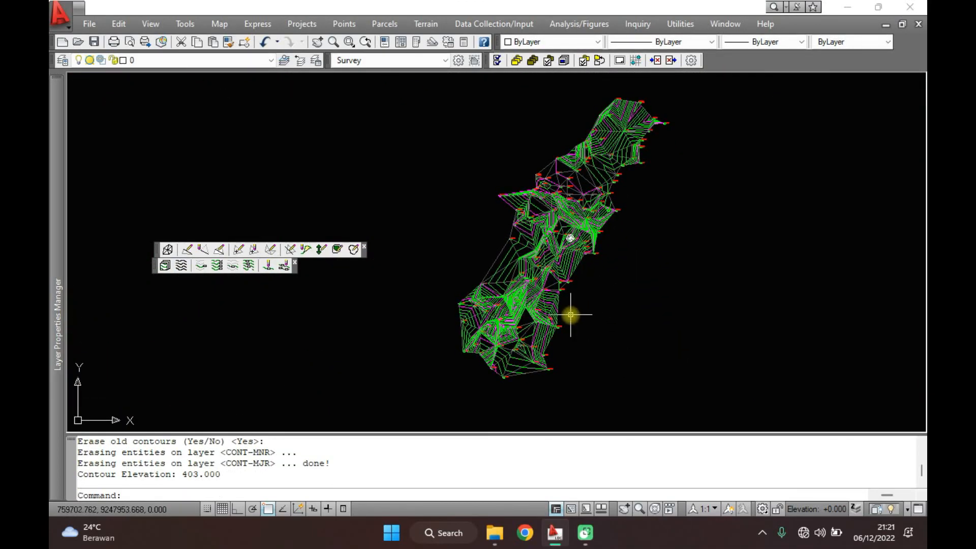
{"action": "scroll", "coordinate": [589, 314], "scroll_direction": "up", "scroll_amount": 2}
{"action": "scroll", "coordinate": [590, 318], "scroll_direction": "down", "scroll_amount": 2}
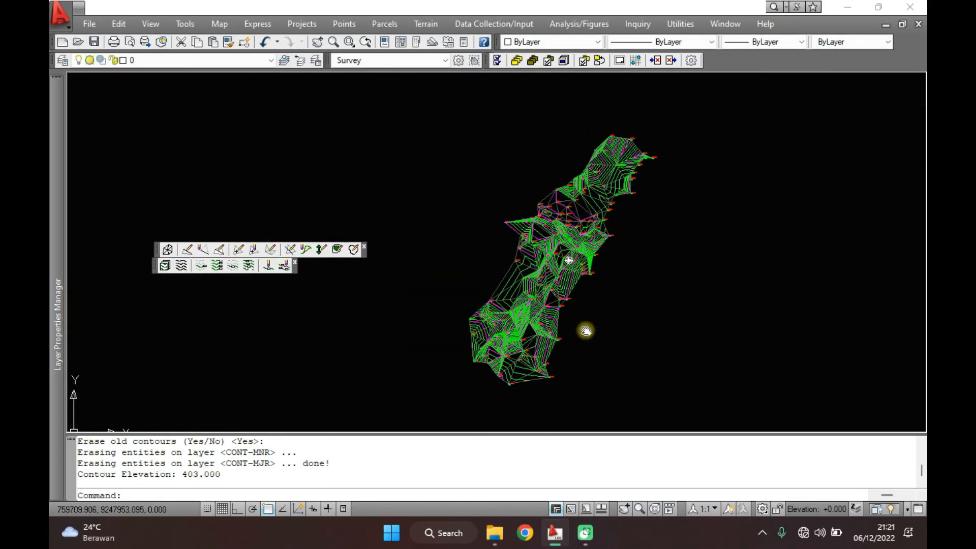
Step: Save the current ROOF surface and the drawing
{"action": "left_click", "coordinate": [424, 27]}
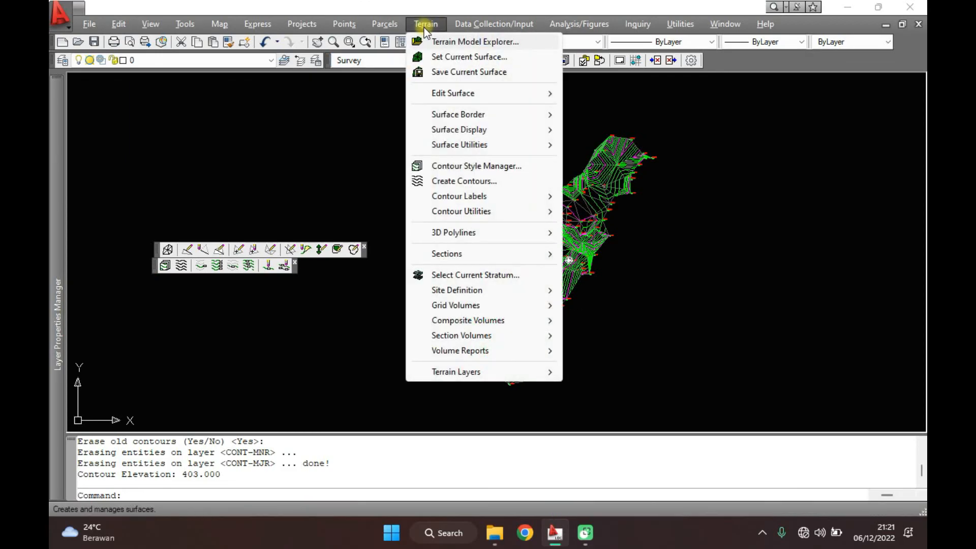
{"action": "left_click", "coordinate": [456, 72]}
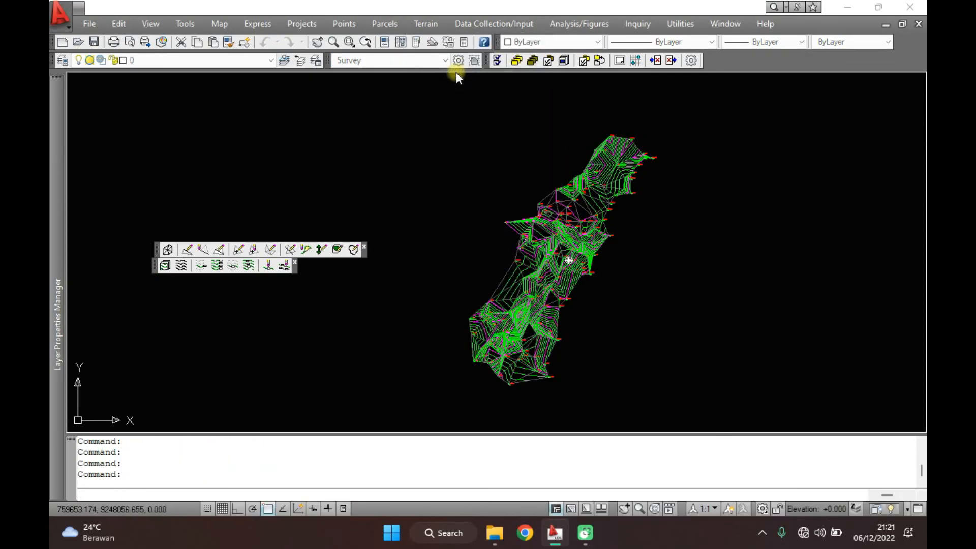
{"action": "left_click", "coordinate": [94, 41]}
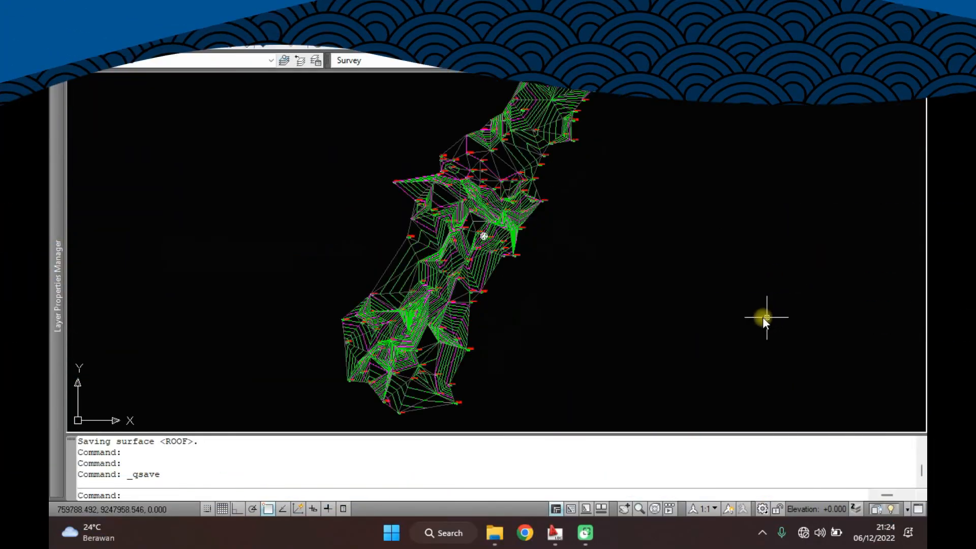
Step: Define the current stratum TPA_Sarimukti with BASE as surface 1 and ROOF as surface 2
{"action": "middle_click_drag", "start_coordinate": [692, 271], "coordinate": [723, 312]}
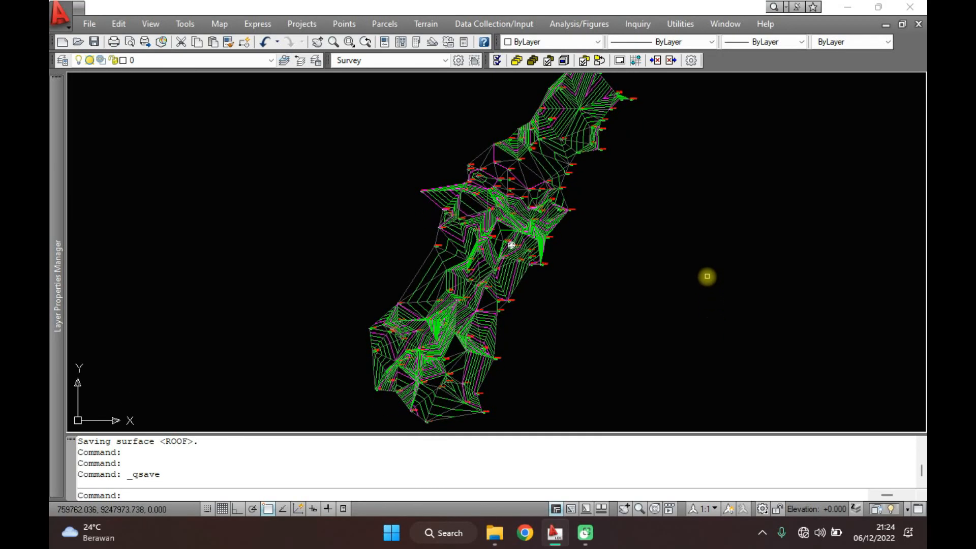
{"action": "scroll", "coordinate": [708, 277], "scroll_direction": "down", "scroll_amount": 3}
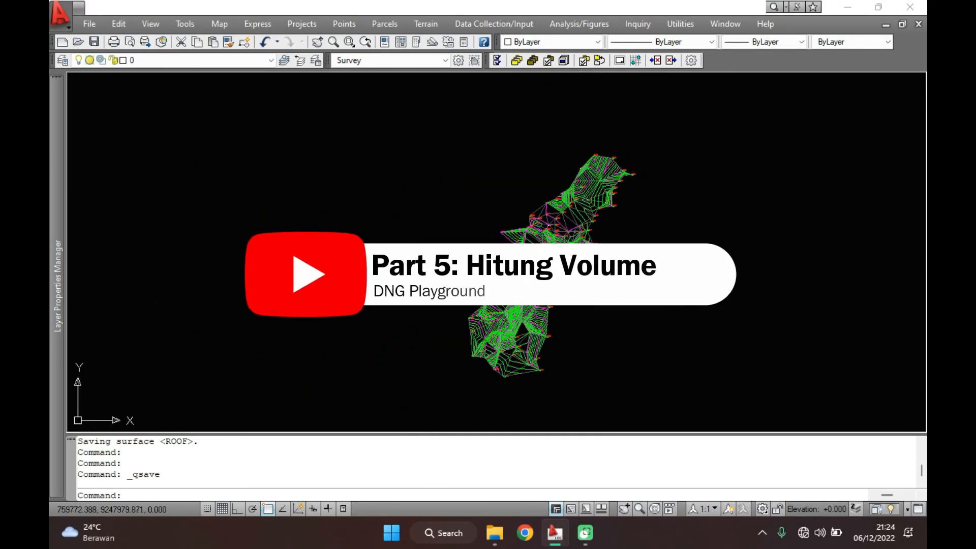
{"action": "left_click", "coordinate": [426, 25]}
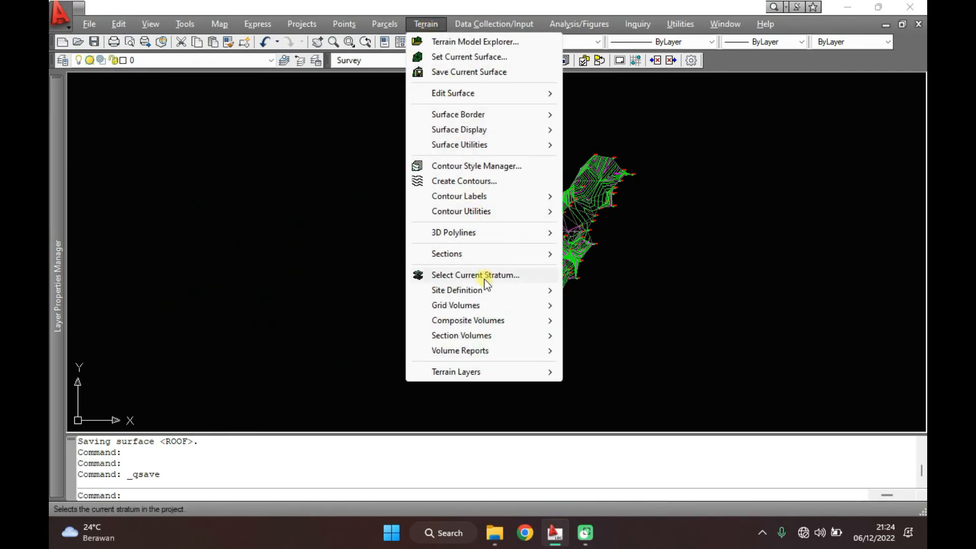
{"action": "left_click", "coordinate": [480, 279]}
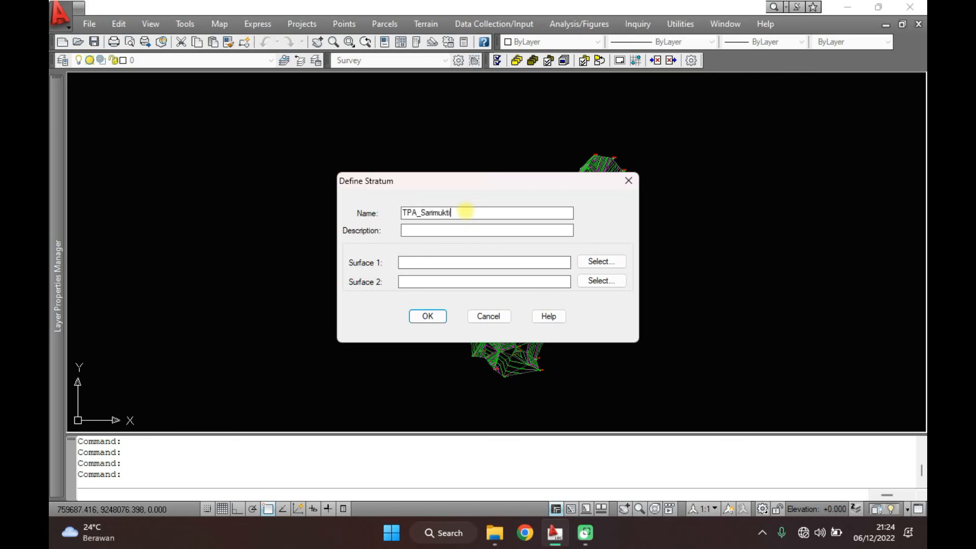
{"action": "left_click", "coordinate": [614, 264]}
{"action": "left_click", "coordinate": [462, 153]}
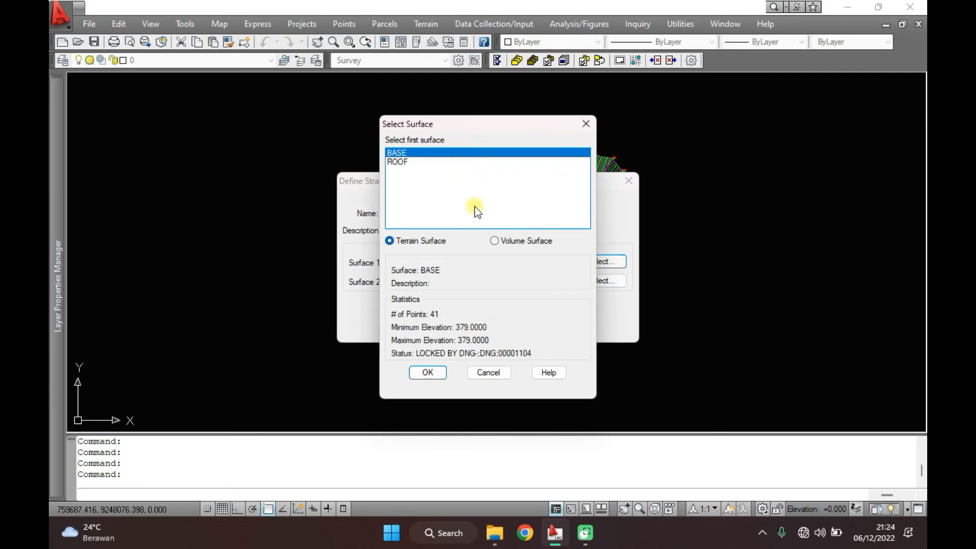
{"action": "left_click", "coordinate": [426, 373]}
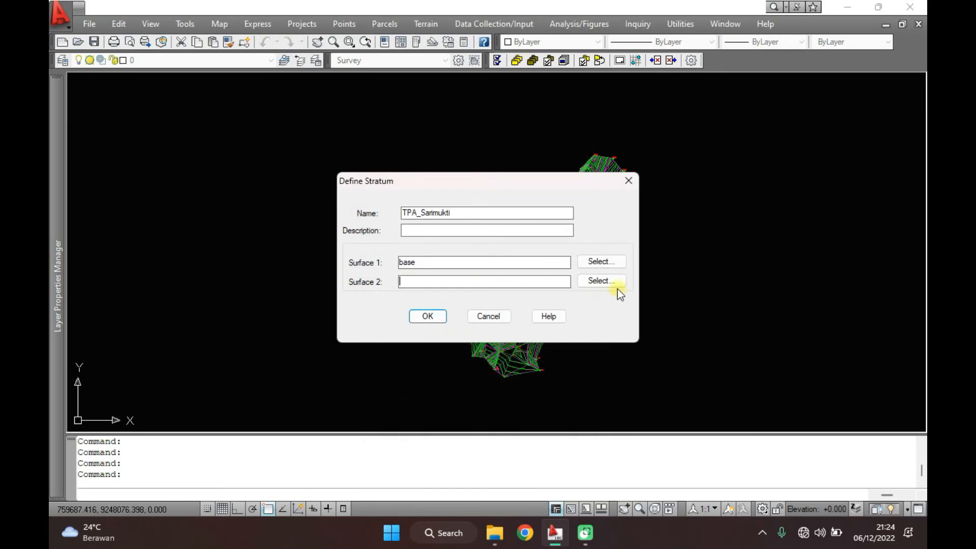
{"action": "left_click", "coordinate": [602, 282]}
{"action": "double_click", "coordinate": [417, 160]}
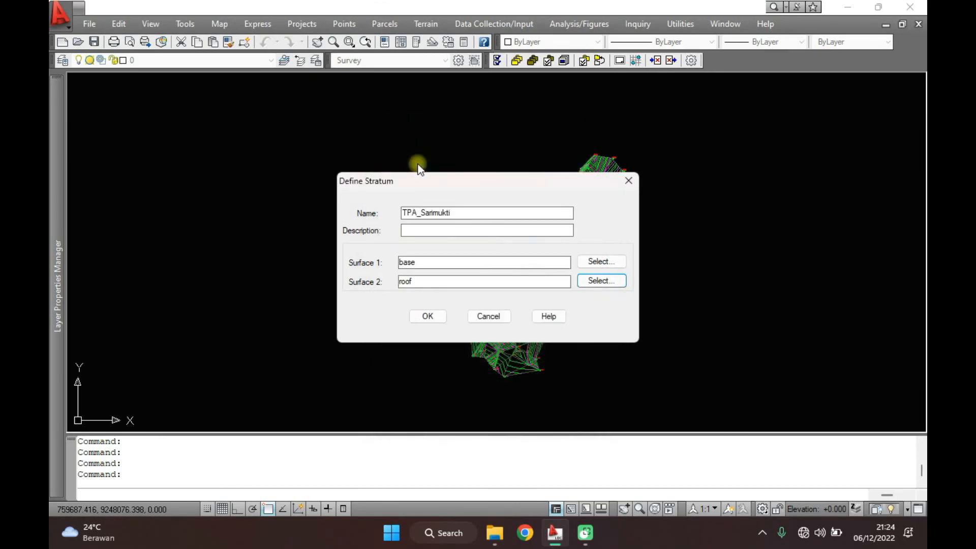
{"action": "left_click", "coordinate": [430, 316]}
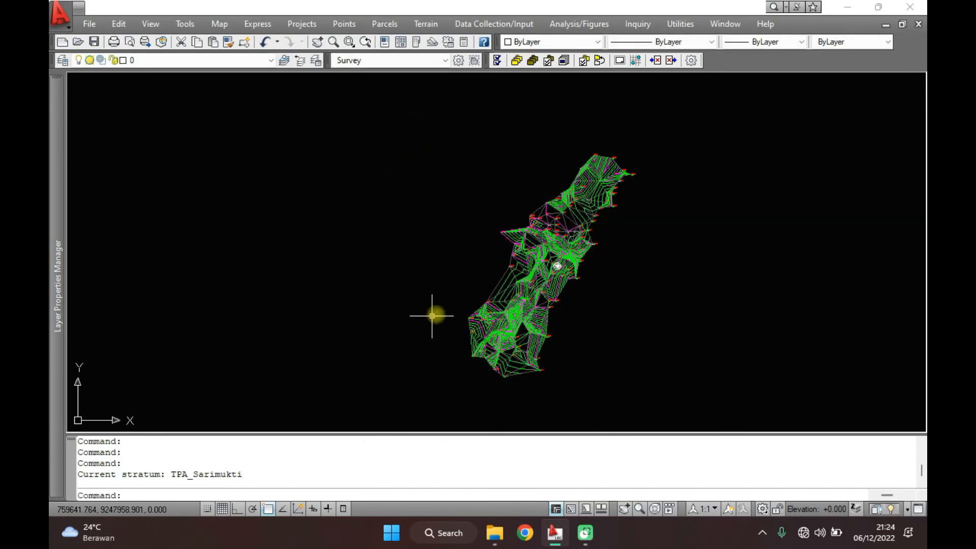
Step: Configure the volume site with 1.0000 M and N grid sizes and a site layer named with the VOLUME_ prefix and Sarimukti
{"action": "left_click", "coordinate": [424, 25]}
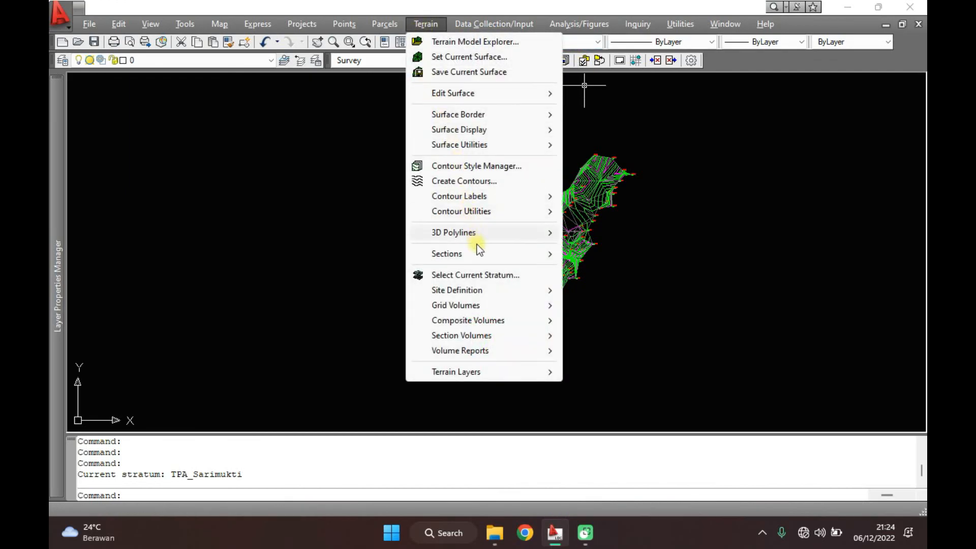
{"action": "mouse_move", "coordinate": [488, 290]}
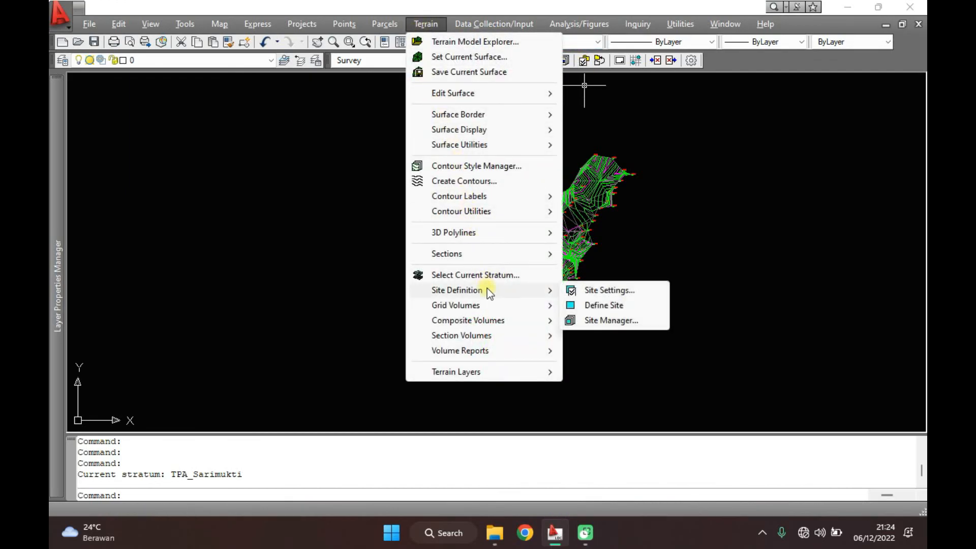
{"action": "left_click", "coordinate": [592, 291]}
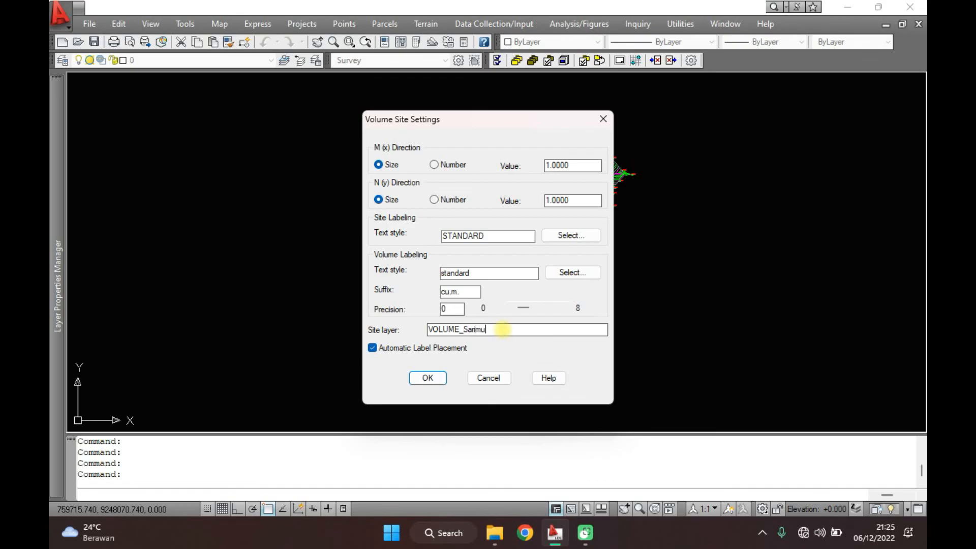
{"action": "left_click", "coordinate": [428, 378]}
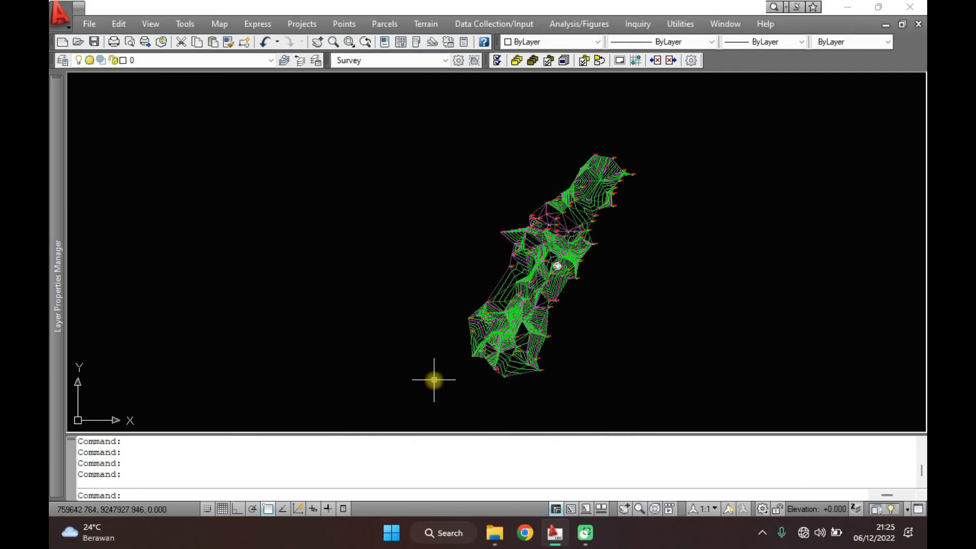
Step: Outline a rectangular site enclosing the whole surface, with a rotation angle of 90d0'0" and grid M and N sizes of 1.000
{"action": "left_click", "coordinate": [425, 24]}
{"action": "mouse_move", "coordinate": [487, 290]}
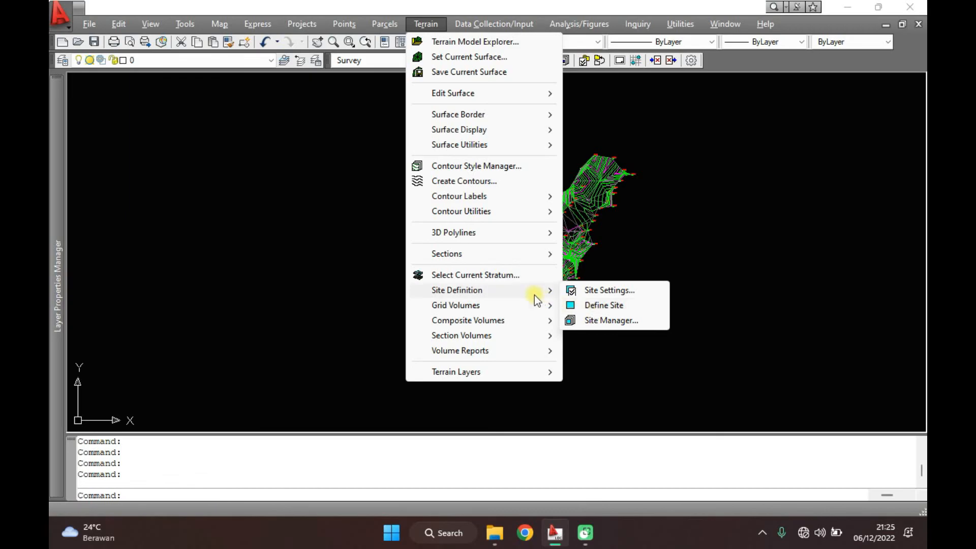
{"action": "mouse_move", "coordinate": [521, 294]}
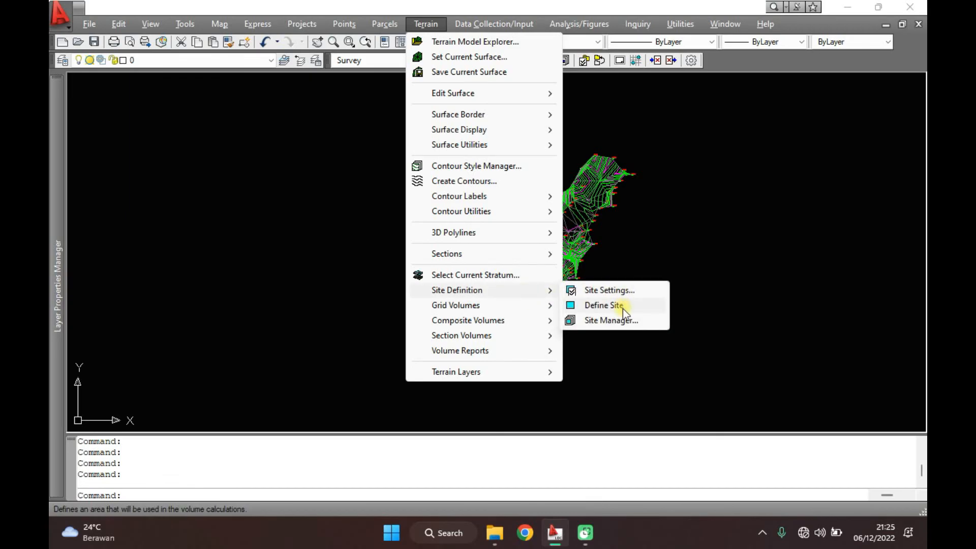
{"action": "left_click", "coordinate": [619, 305]}
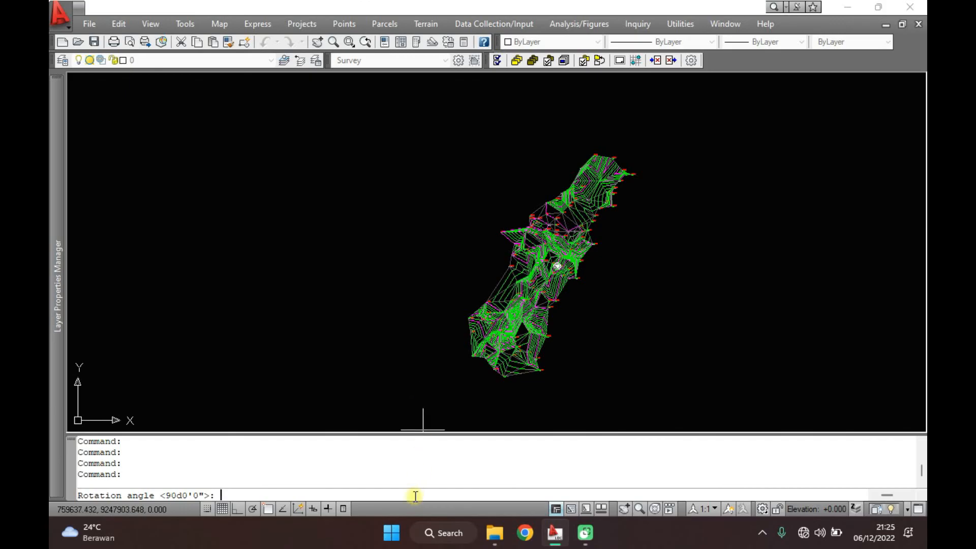
{"action": "key", "text": "Return"}
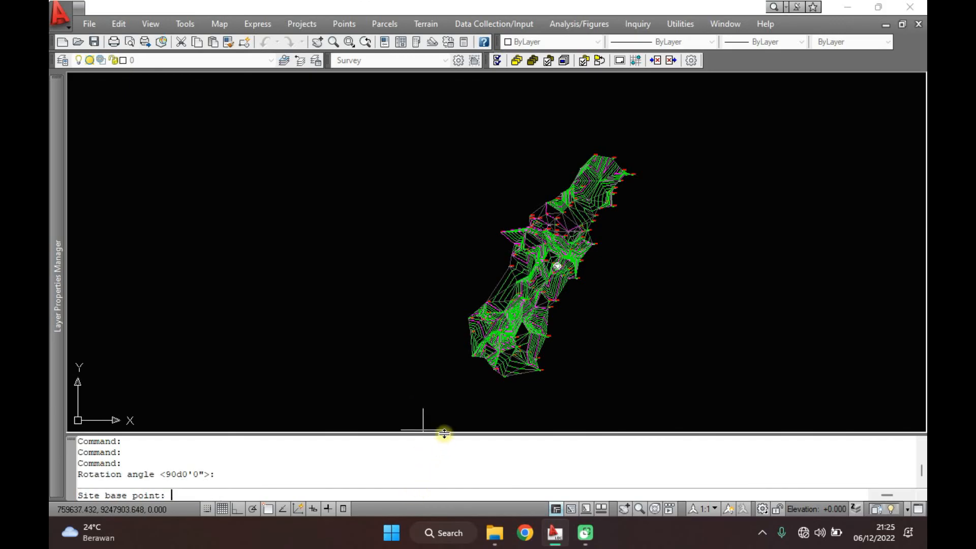
{"action": "left_click", "coordinate": [445, 392]}
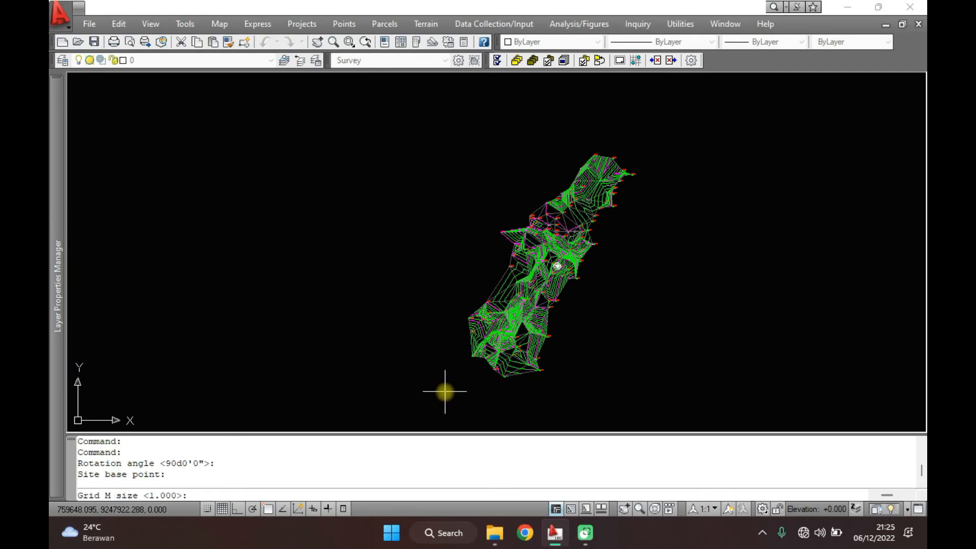
{"action": "key", "text": "Return"}
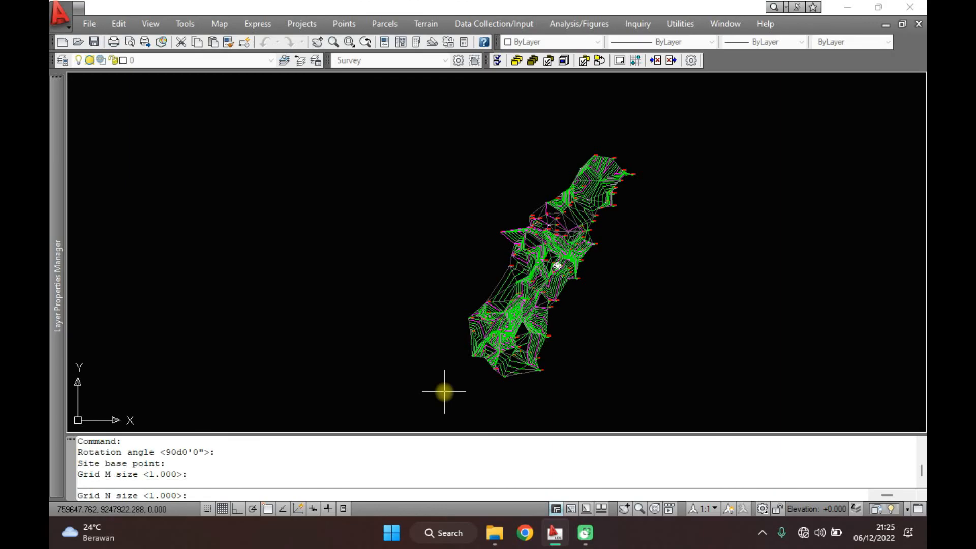
{"action": "key", "text": "Return"}
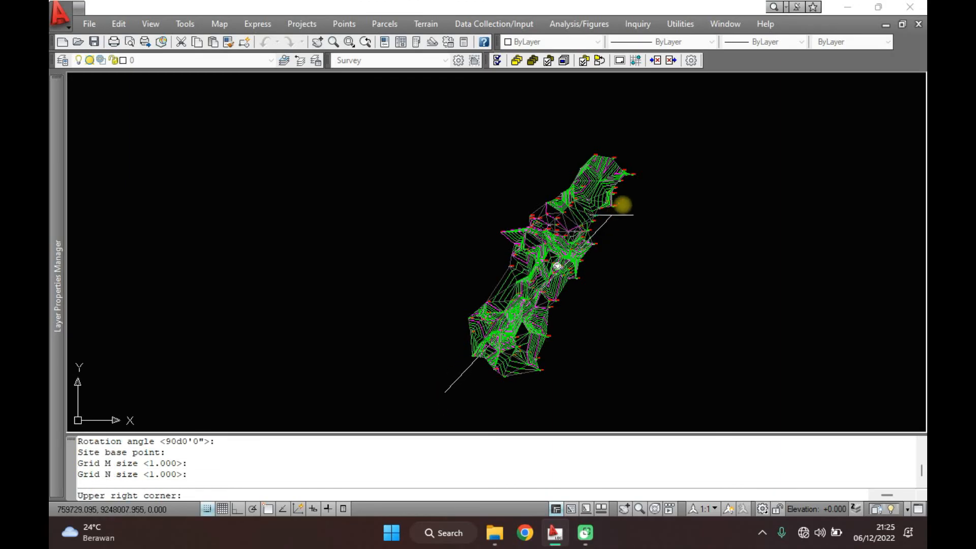
{"action": "left_click", "coordinate": [649, 135]}
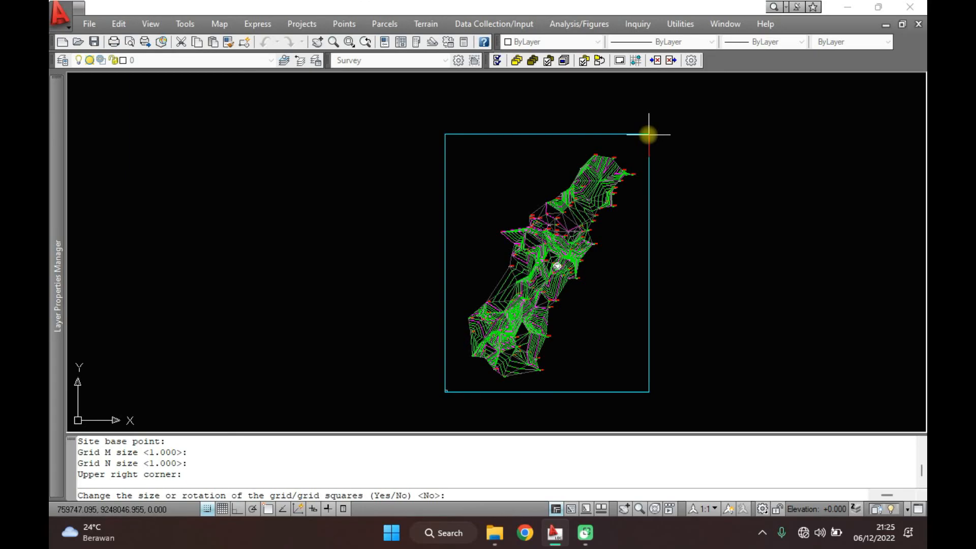
Step: Accept the site grid's size and rotation, erase the old site outline, and name the site TPA_Sarimukti
{"action": "key", "text": "Return"}
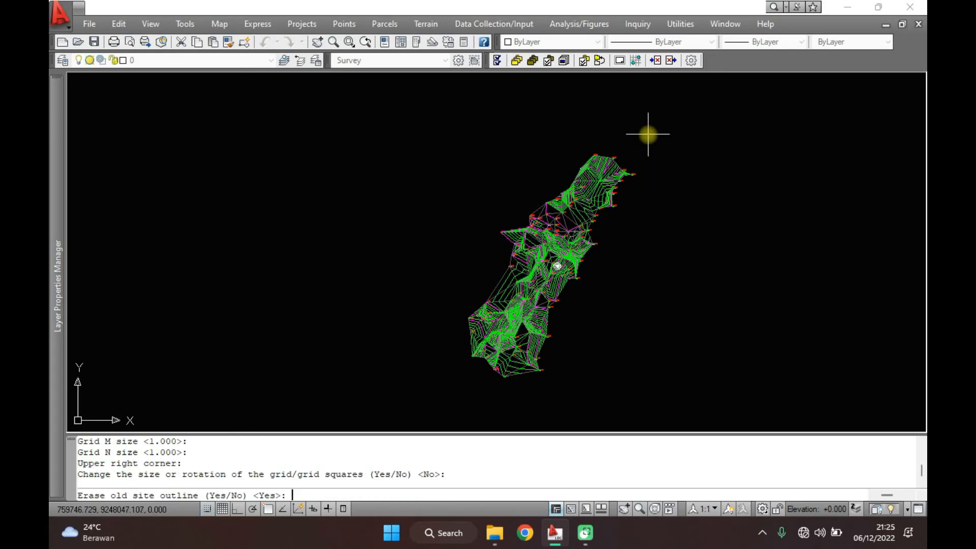
{"action": "key", "text": "Return"}
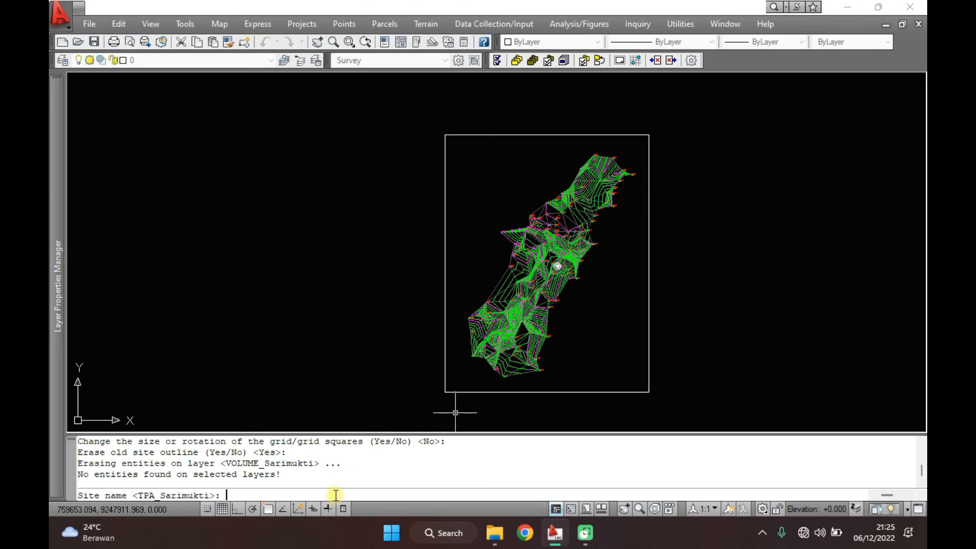
{"action": "key", "text": "Return"}
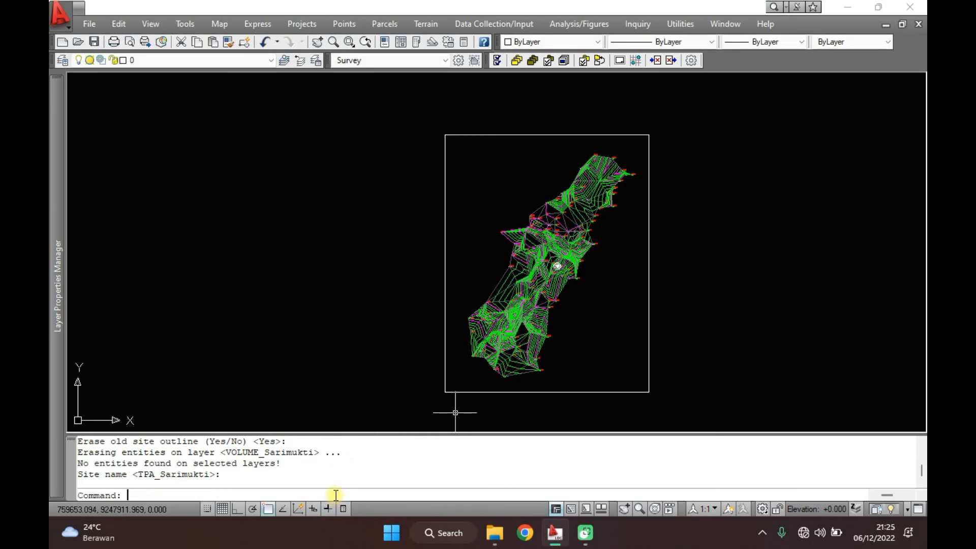
{"action": "key", "text": "Escape"}
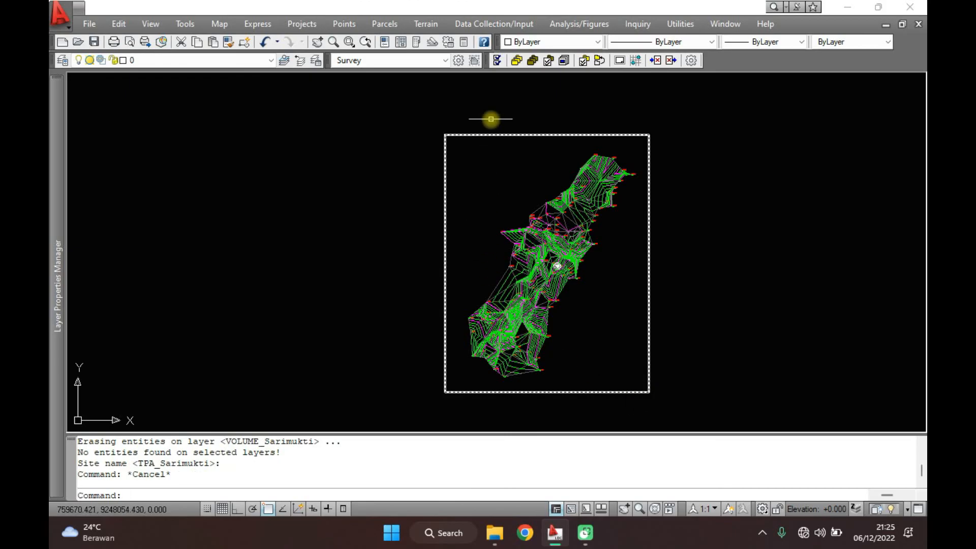
Step: Calculate the total grid volume of site TPA_Sarimukti with a 0.010 minimum difference, 1.000 cut and fill factors, and result surface Vol_Sarimukti_Grid
{"action": "left_click", "coordinate": [432, 26]}
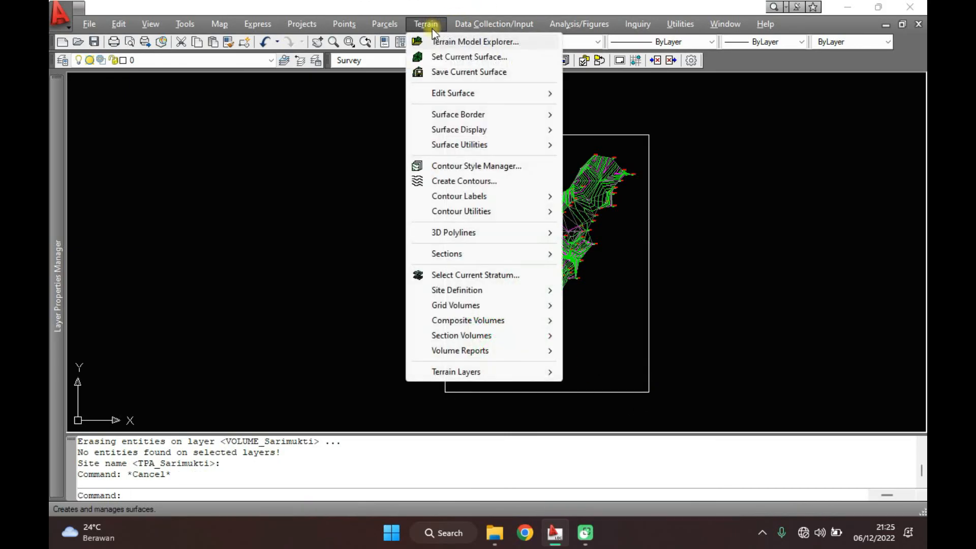
{"action": "mouse_move", "coordinate": [478, 290]}
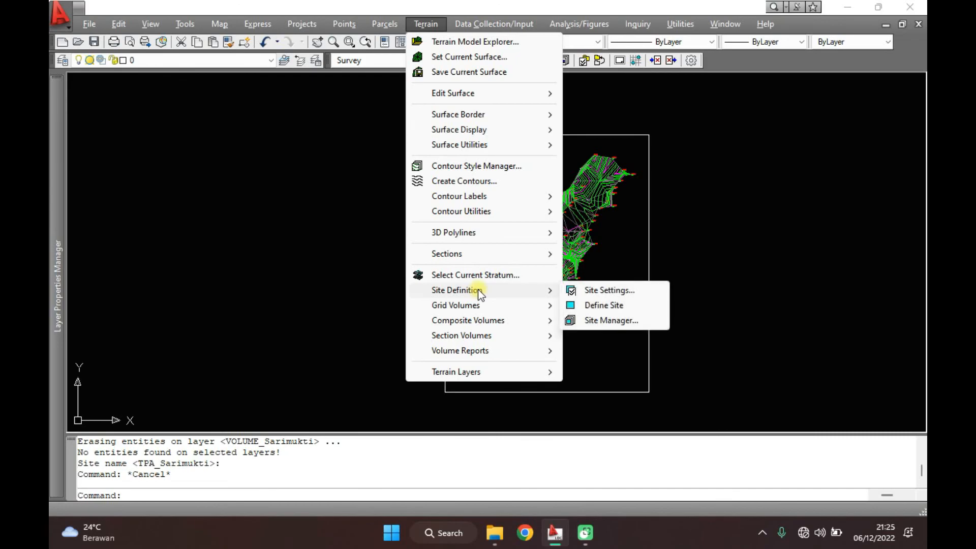
{"action": "mouse_move", "coordinate": [481, 320]}
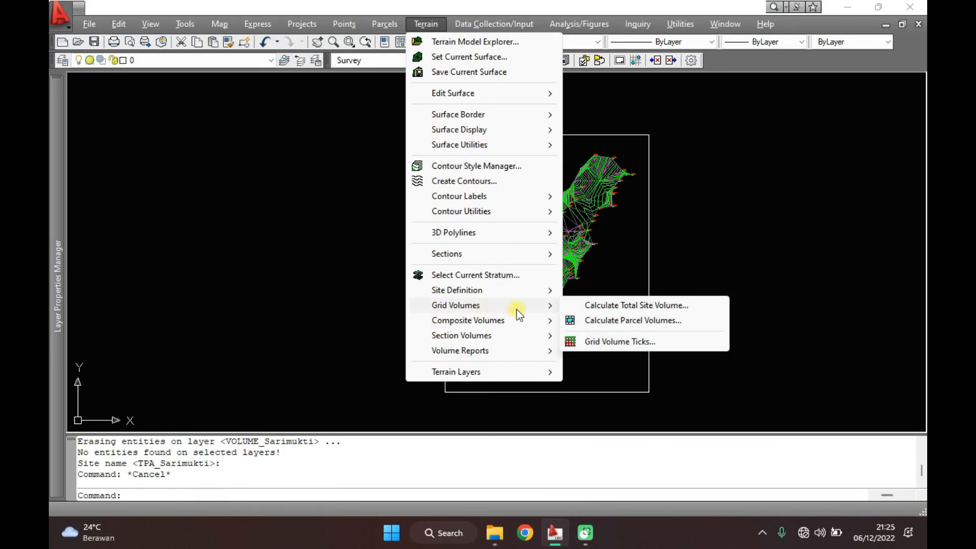
{"action": "left_click", "coordinate": [599, 307]}
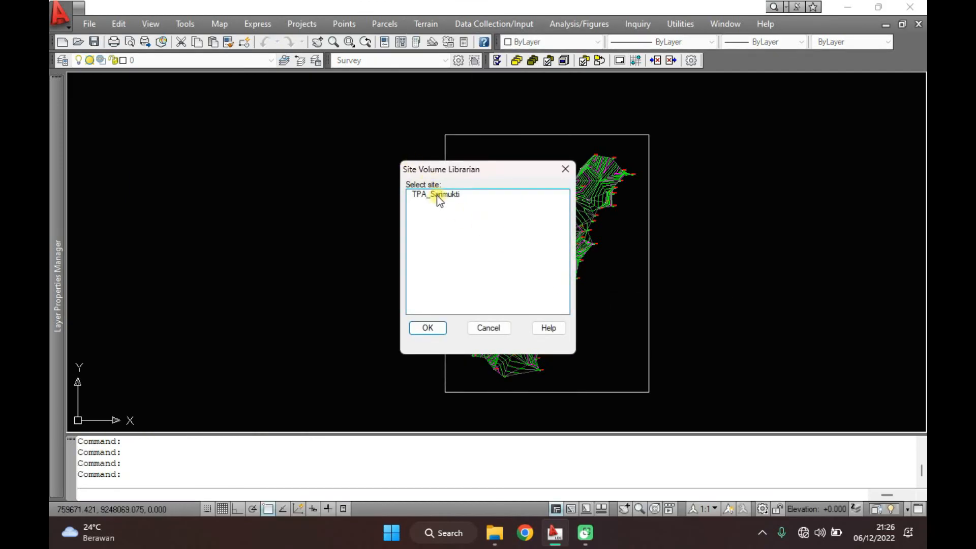
{"action": "double_click", "coordinate": [437, 195]}
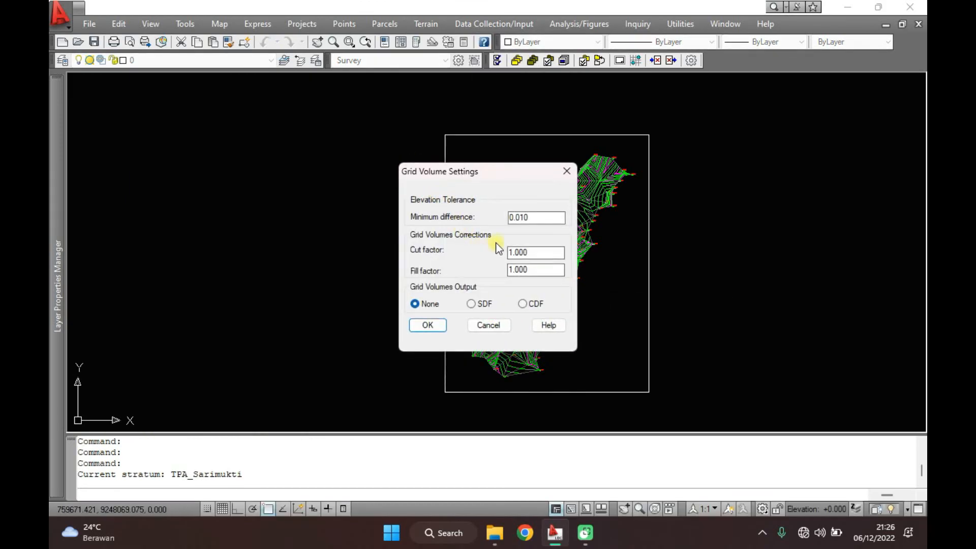
{"action": "left_click", "coordinate": [426, 326]}
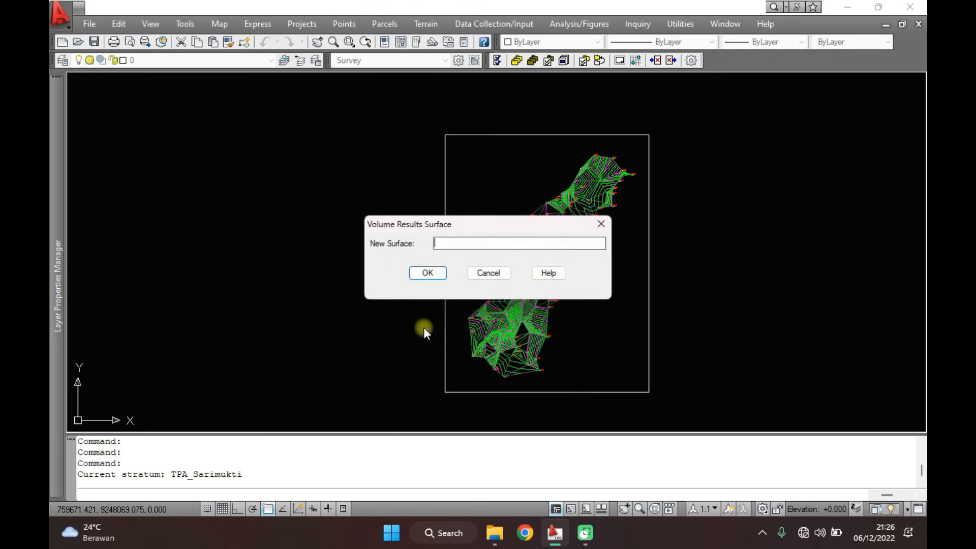
{"action": "left_click", "coordinate": [456, 243]}
{"action": "type", "text": "Vol_Sarimukti_Grid"}
{"action": "left_click", "coordinate": [432, 271]}
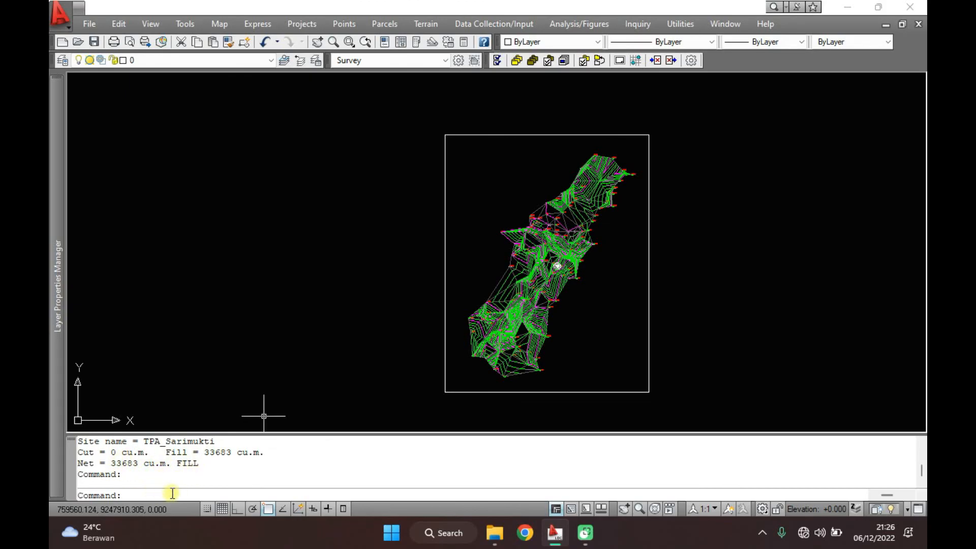
Step: Review the net volume from the grid calculation in the command history
{"action": "key", "text": "F2"}
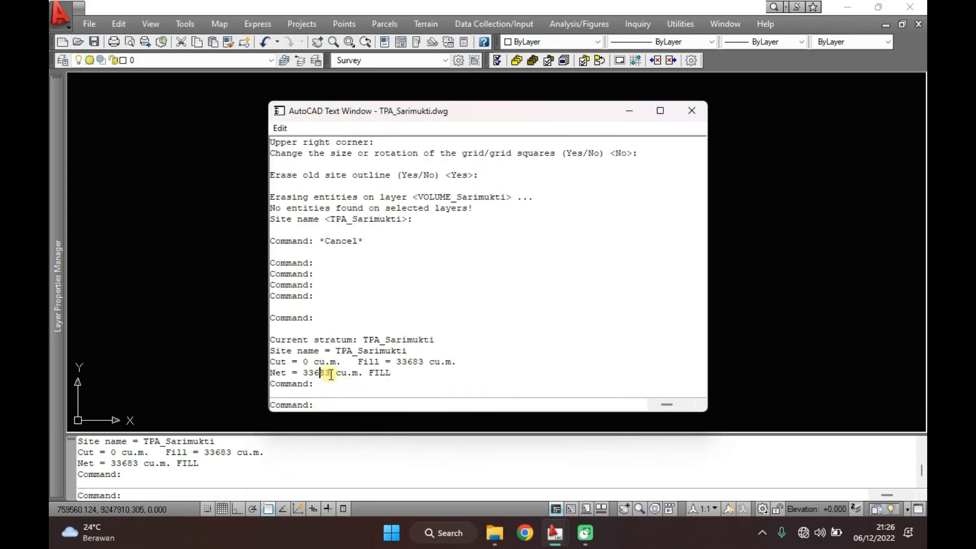
{"action": "left_click_drag", "start_coordinate": [331, 374], "coordinate": [303, 376]}
{"action": "left_click", "coordinate": [369, 374]}
{"action": "left_click", "coordinate": [399, 375]}
{"action": "left_click", "coordinate": [700, 107]}
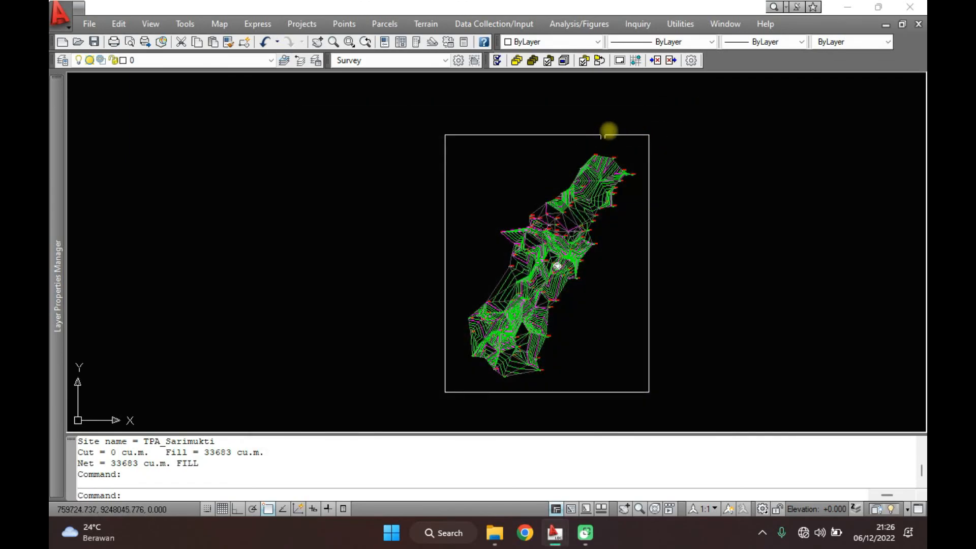
Step: Calculate the total composite volume of site TPA_Sarimukti, accepting the volume settings and naming the result surface Vol_Sarimukti_Comp
{"action": "left_click", "coordinate": [440, 27]}
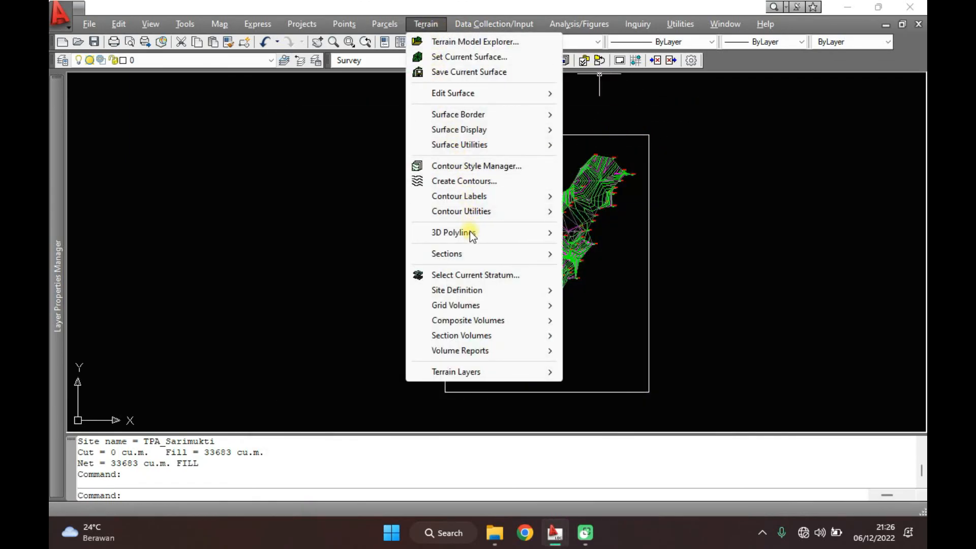
{"action": "mouse_move", "coordinate": [477, 321]}
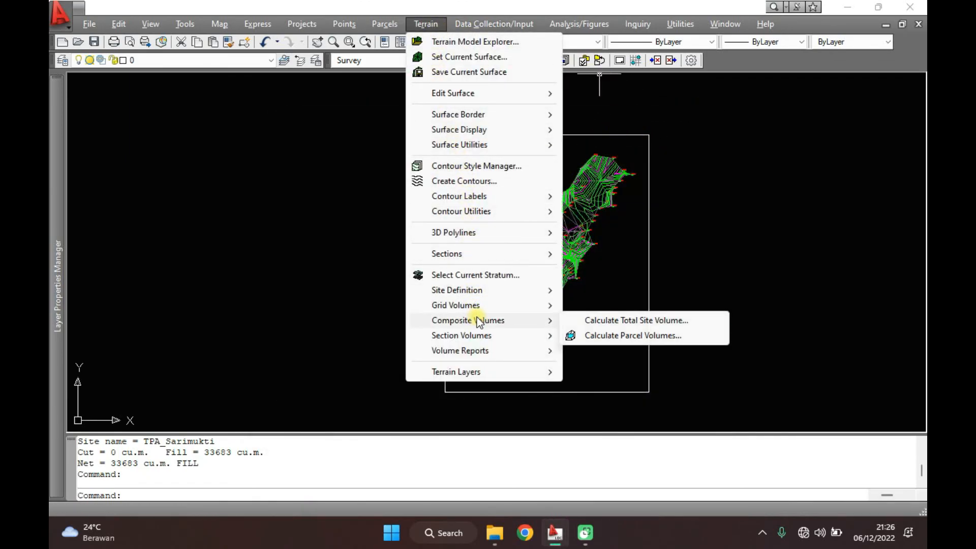
{"action": "left_click", "coordinate": [602, 322]}
{"action": "double_click", "coordinate": [476, 197]}
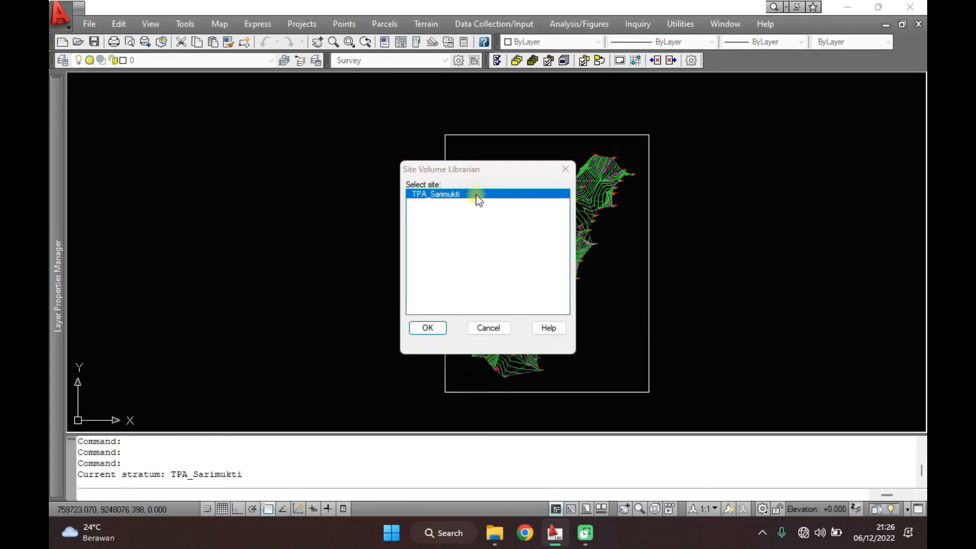
{"action": "left_click", "coordinate": [437, 309]}
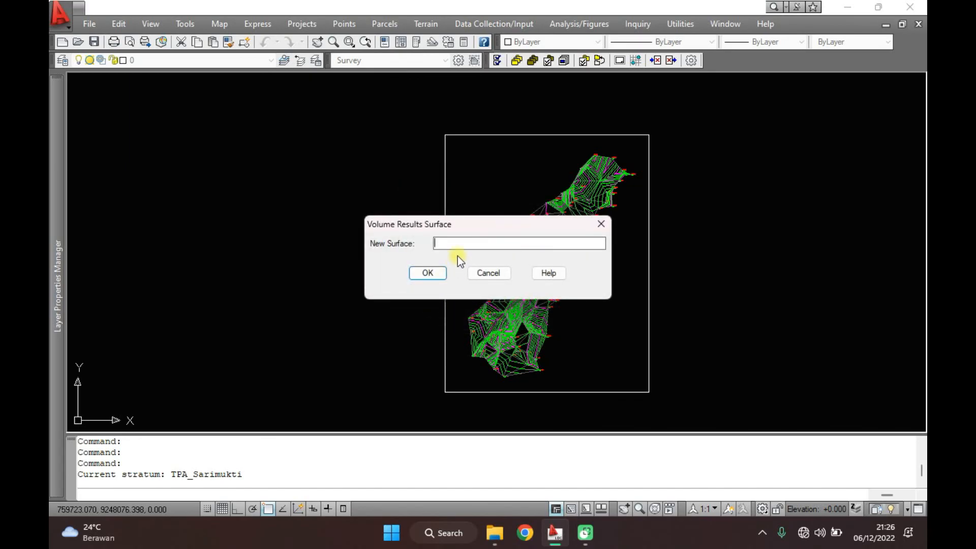
{"action": "type", "text": "Vol_Sarimukti"}
{"action": "type", "text": "_Comp"}
{"action": "left_click", "coordinate": [431, 277]}
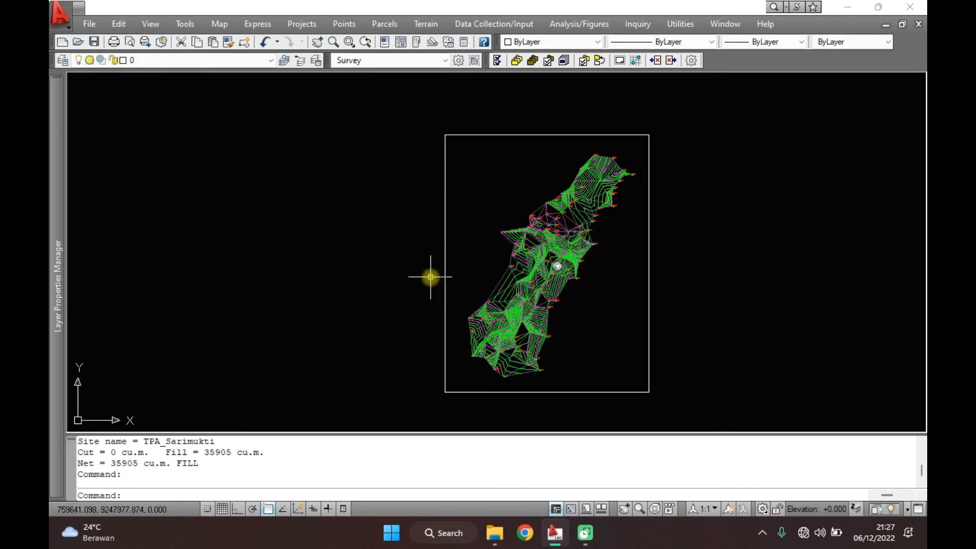
Step: Compare the net volumes from the grid and composite calculations in the command history
{"action": "key", "text": "F2"}
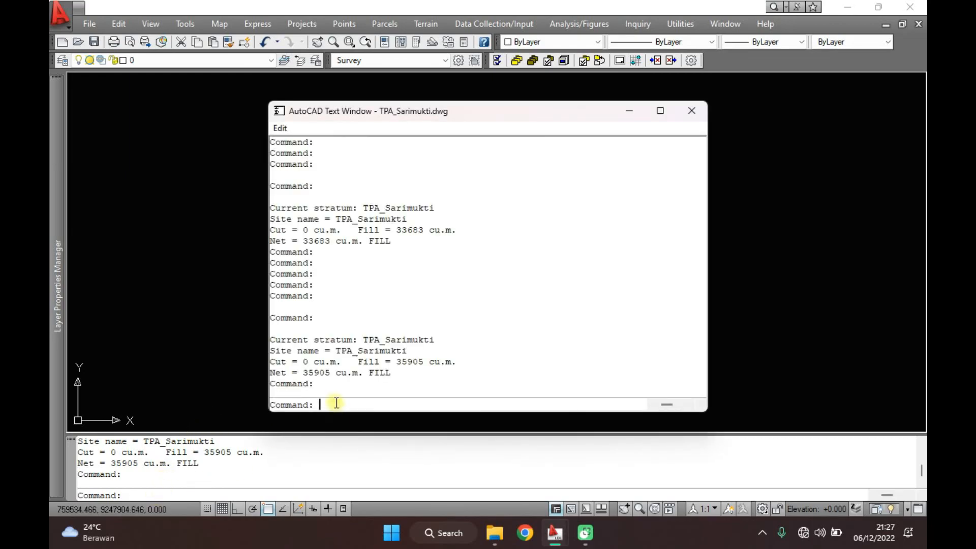
{"action": "left_click_drag", "start_coordinate": [303, 374], "coordinate": [327, 375]}
{"action": "left_click", "coordinate": [376, 373]}
{"action": "left_click_drag", "start_coordinate": [331, 242], "coordinate": [304, 242]}
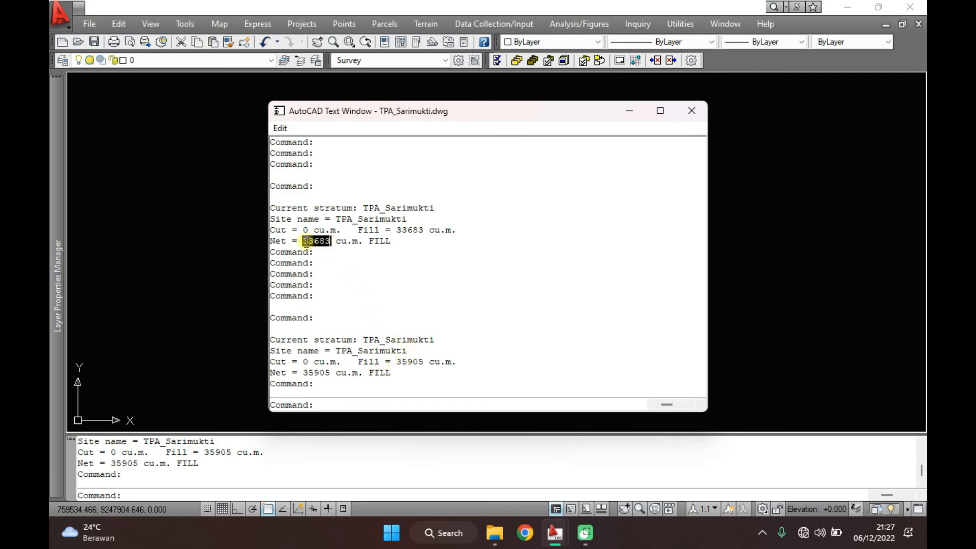
{"action": "left_click_drag", "start_coordinate": [332, 375], "coordinate": [303, 375]}
{"action": "left_click", "coordinate": [486, 351]}
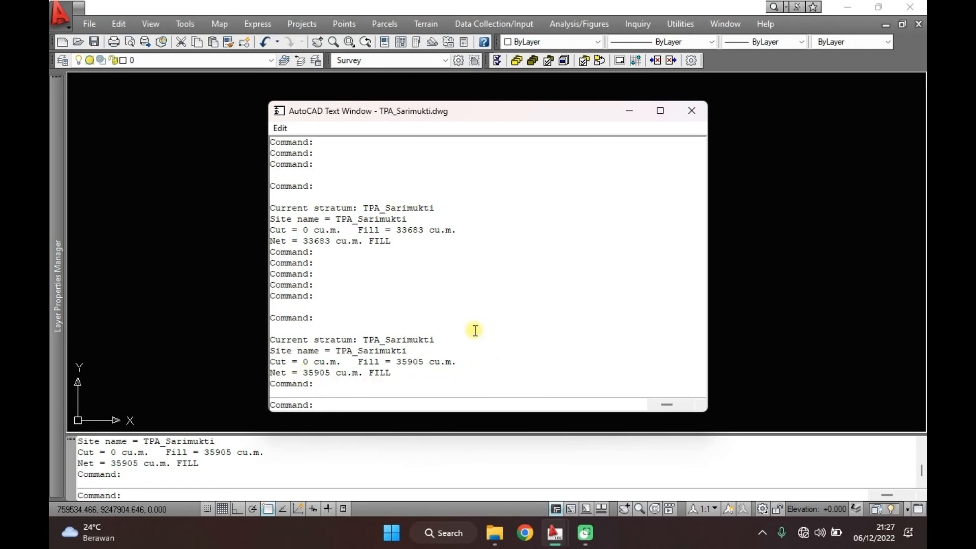
{"action": "left_click", "coordinate": [449, 282]}
{"action": "left_click", "coordinate": [692, 110]}
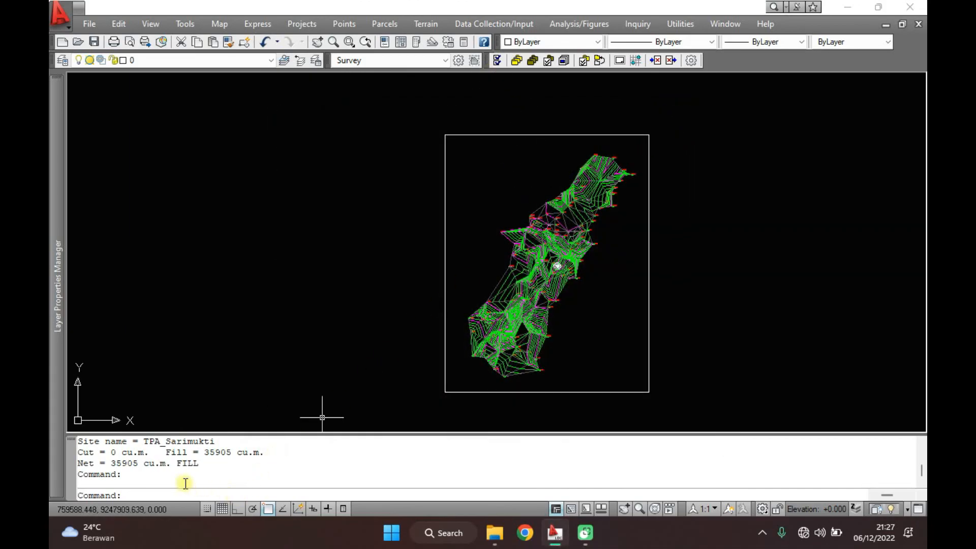
Step: Generate the site volume report with all cut and fill correction factors at 1.000, and examine its Grid and Composite rows
{"action": "left_click", "coordinate": [430, 24]}
{"action": "mouse_move", "coordinate": [479, 355]}
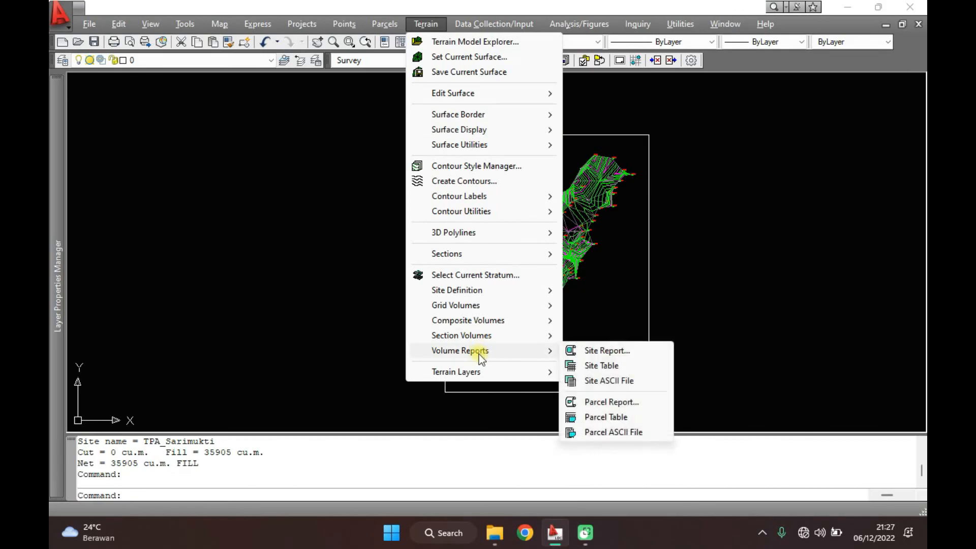
{"action": "left_click", "coordinate": [600, 352]}
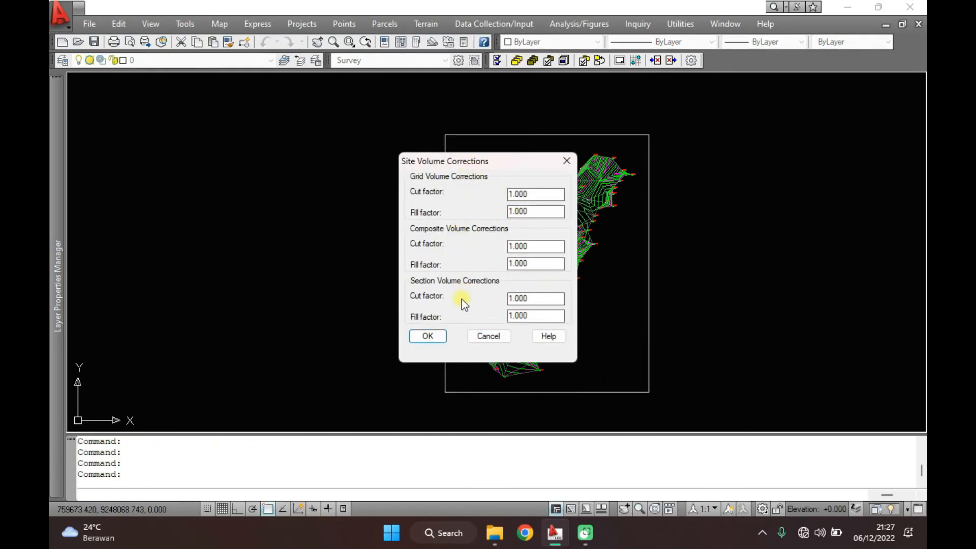
{"action": "left_click", "coordinate": [437, 336]}
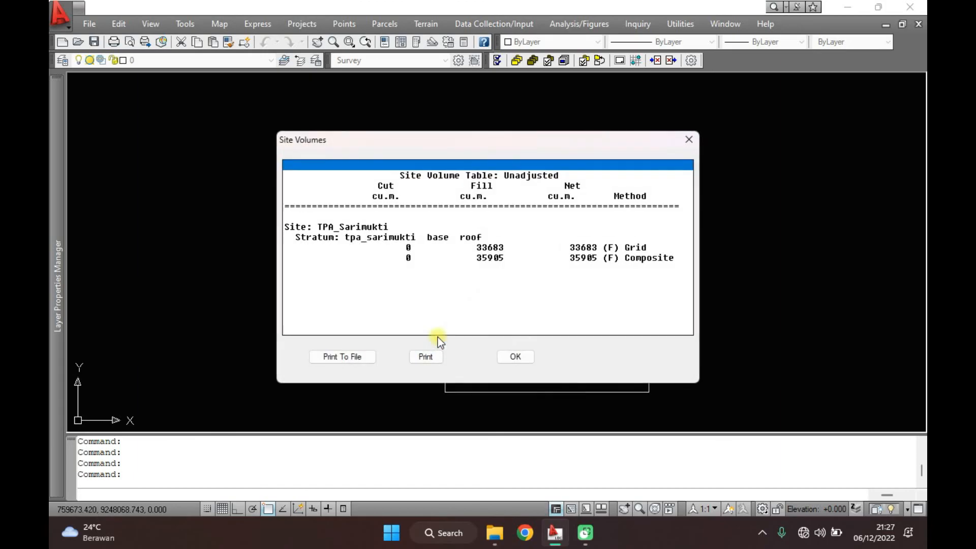
{"action": "left_click_drag", "start_coordinate": [642, 144], "coordinate": [646, 89]}
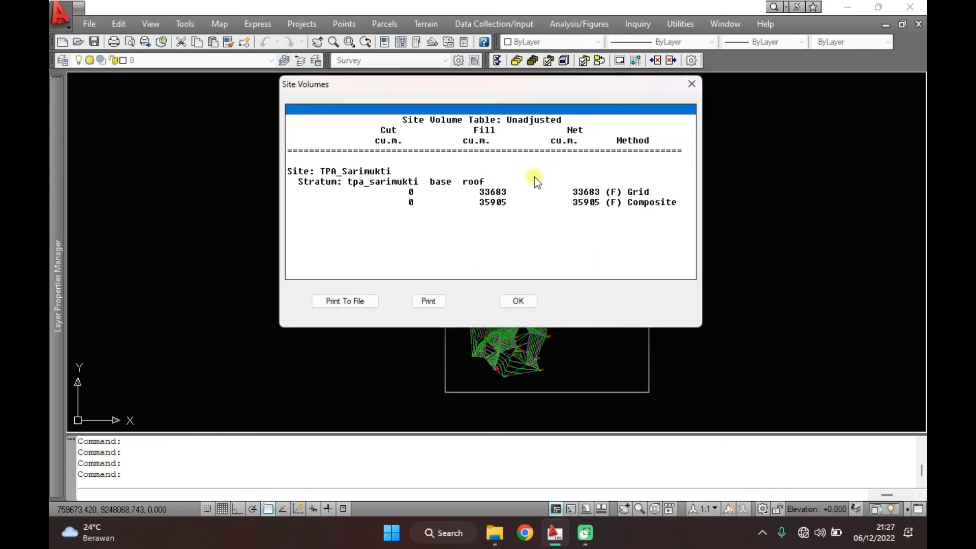
{"action": "left_click", "coordinate": [640, 205]}
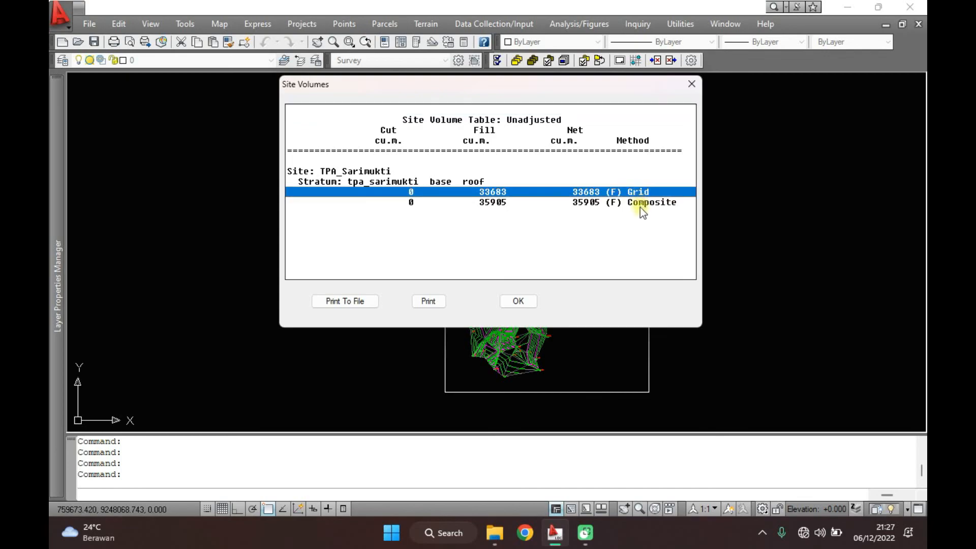
Step: Compare the cut, fill and net volumes of the Grid and Composite methods in the site volume table
{"action": "left_click", "coordinate": [644, 205]}
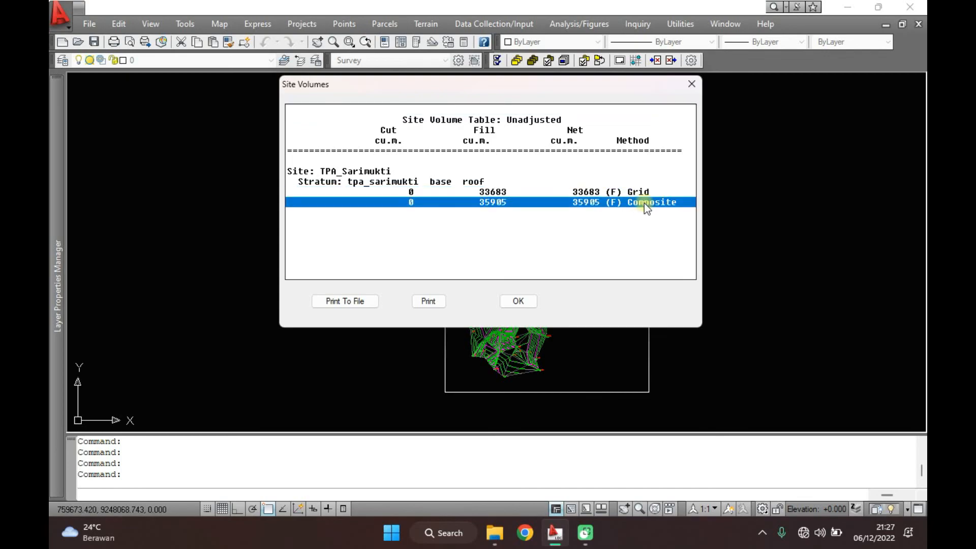
{"action": "left_click", "coordinate": [360, 161]}
{"action": "left_click", "coordinate": [408, 191]}
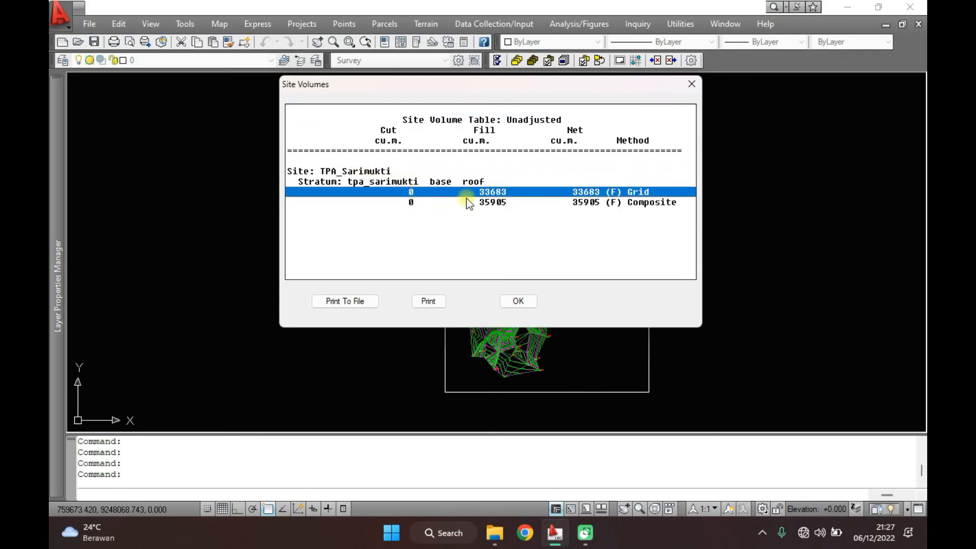
{"action": "left_click", "coordinate": [499, 203]}
{"action": "left_click", "coordinate": [596, 193]}
{"action": "left_click", "coordinate": [610, 204]}
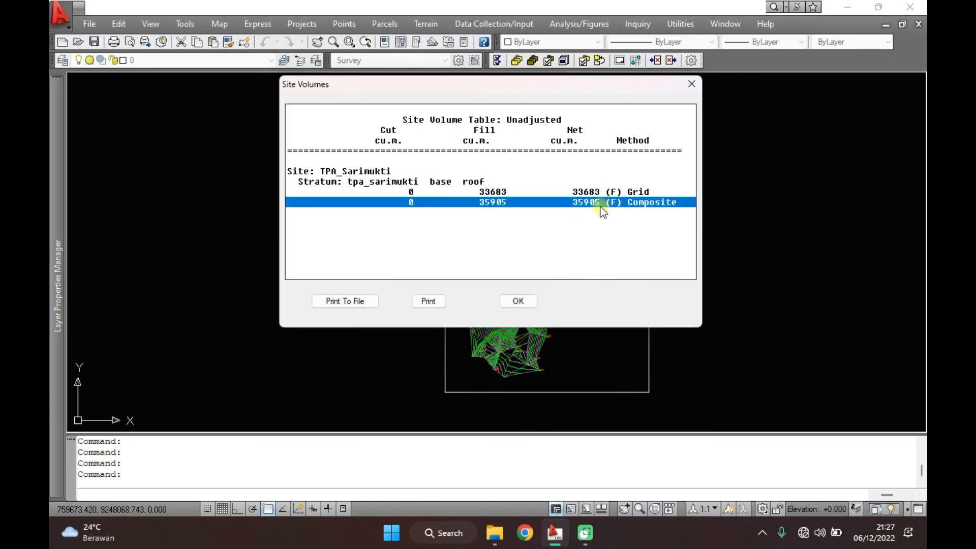
Step: Export the site volume table to the text file Volume Sarimukti in the 46. DPAS folder and close the report
{"action": "left_click", "coordinate": [358, 300]}
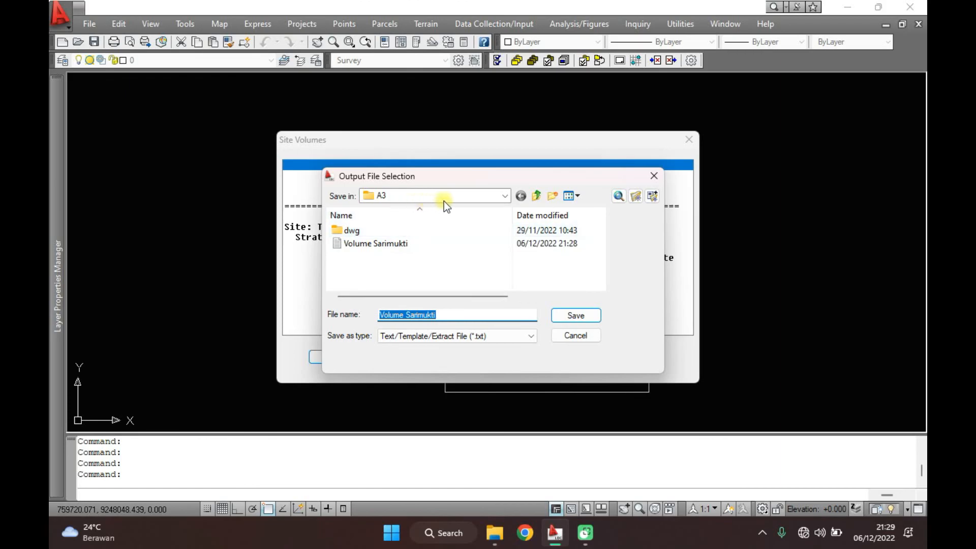
{"action": "left_click", "coordinate": [536, 196]}
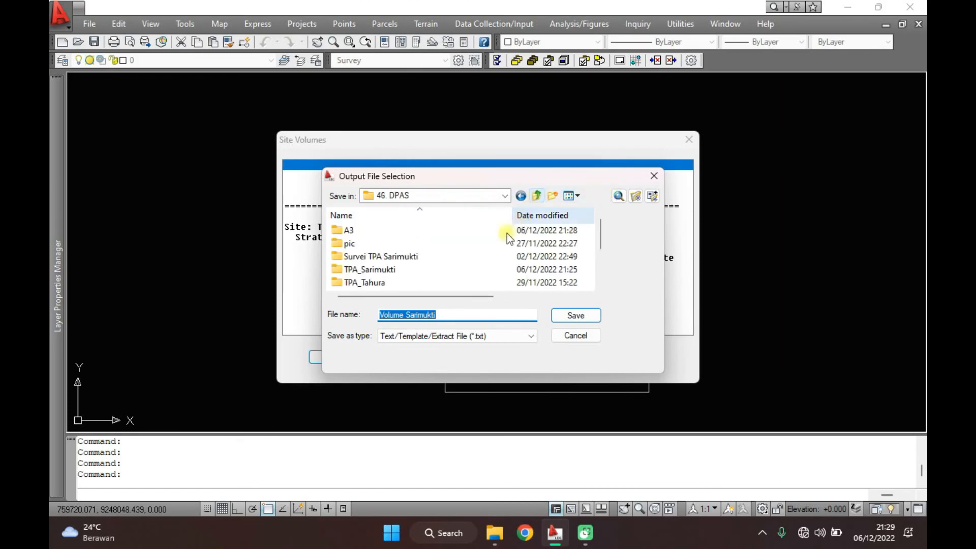
{"action": "left_click", "coordinate": [576, 319]}
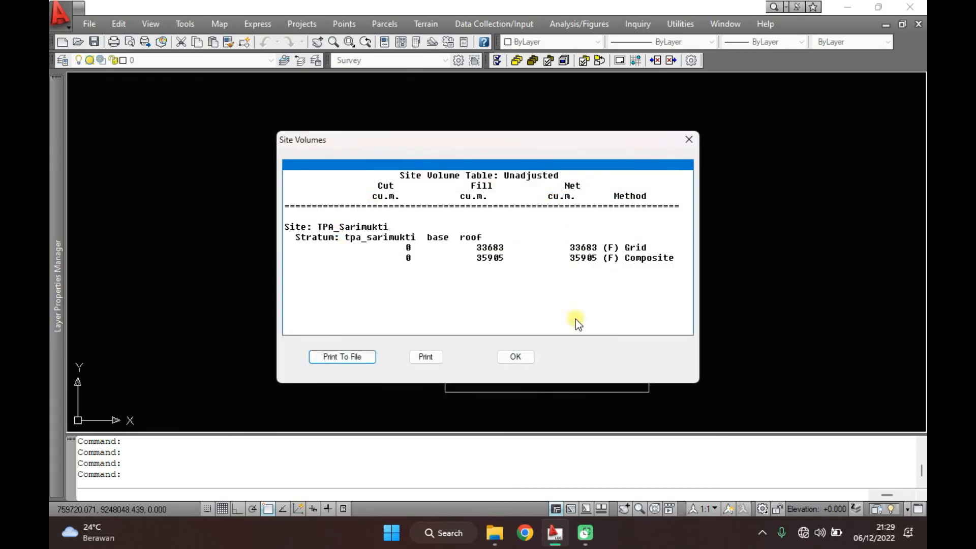
{"action": "left_click", "coordinate": [514, 355]}
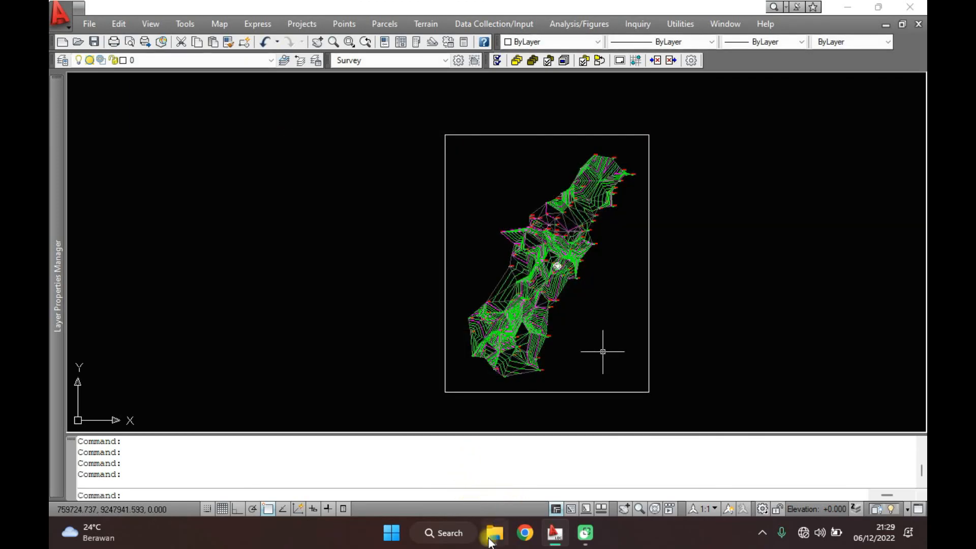
Step: Switch to File Explorer and open the Volume Sarimukti text file from the 46. DPAS folder in a maximized Notepad window
{"action": "left_click", "coordinate": [494, 532]}
{"action": "left_click", "coordinate": [508, 77]}
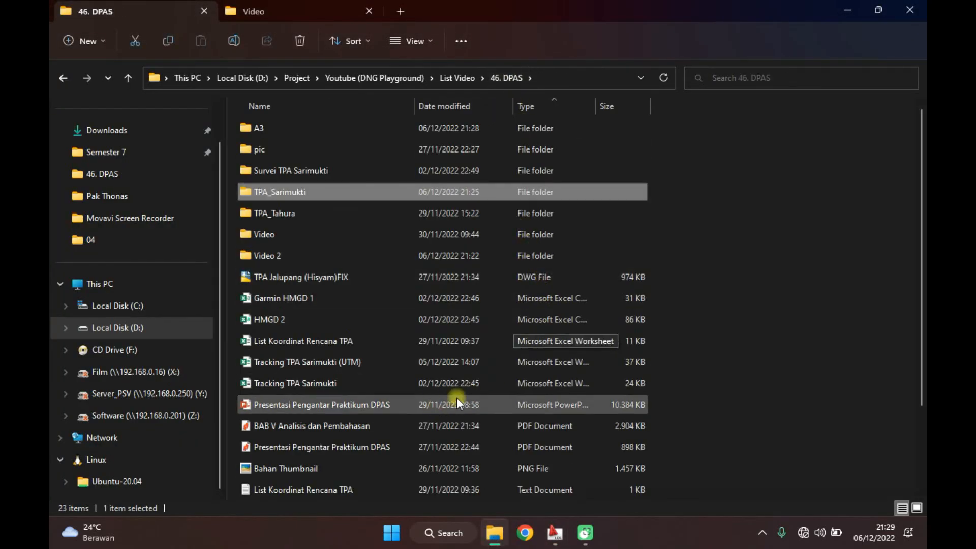
{"action": "left_click", "coordinate": [681, 396]}
{"action": "scroll", "coordinate": [457, 407], "scroll_direction": "down", "scroll_amount": 2}
{"action": "left_click", "coordinate": [389, 429]}
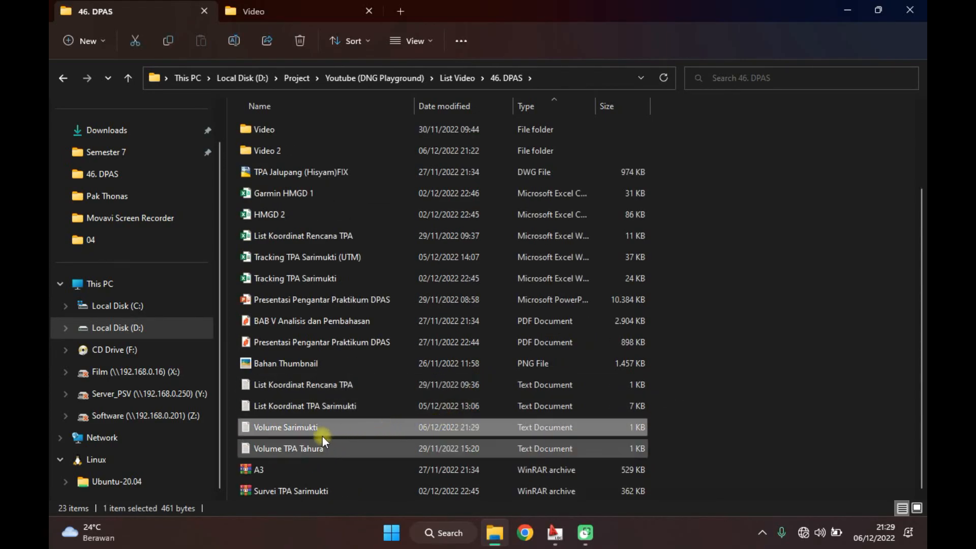
{"action": "double_click", "coordinate": [377, 432]}
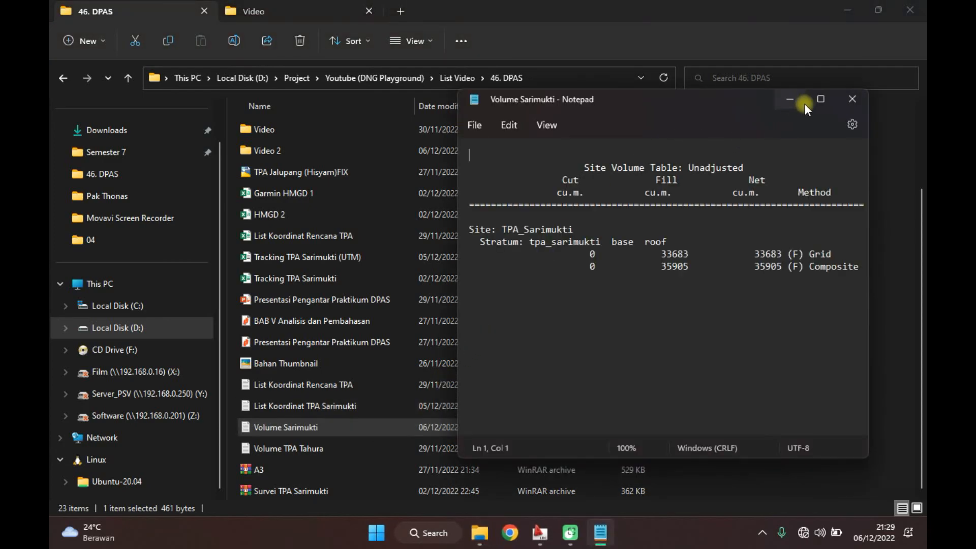
{"action": "left_click", "coordinate": [820, 98]}
Step: Examine the Grid and Composite net volumes and their cu.m. unit in the exported text file
{"action": "left_click", "coordinate": [486, 179]}
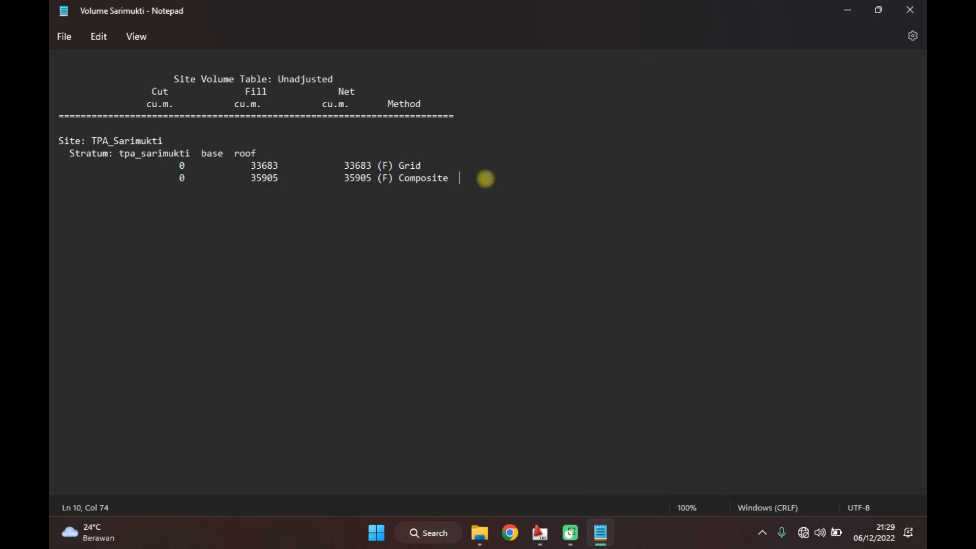
{"action": "double_click", "coordinate": [410, 165]}
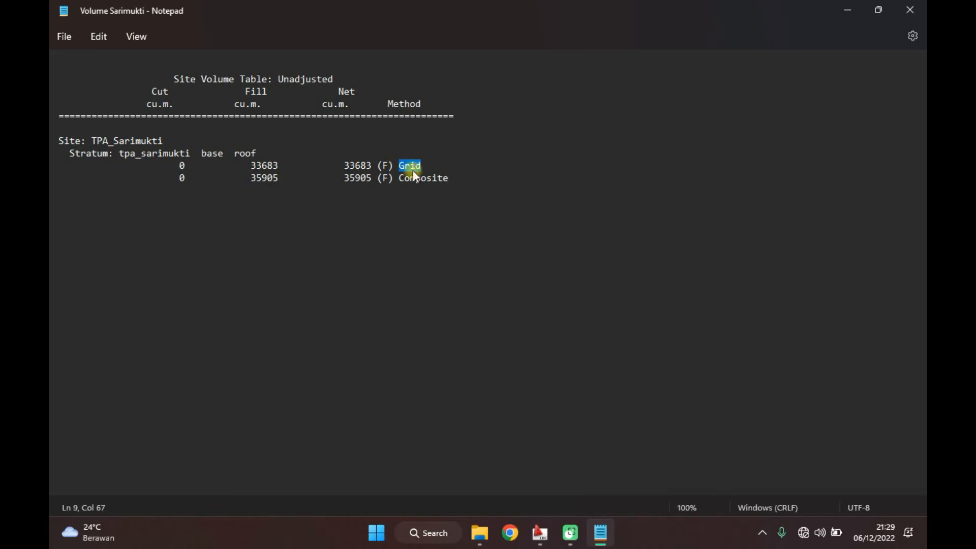
{"action": "left_click", "coordinate": [362, 165]}
{"action": "left_click_drag", "start_coordinate": [350, 108], "coordinate": [319, 107]}
{"action": "left_click_drag", "start_coordinate": [371, 179], "coordinate": [344, 178]}
{"action": "left_click", "coordinate": [356, 180]}
{"action": "left_click", "coordinate": [475, 165]}
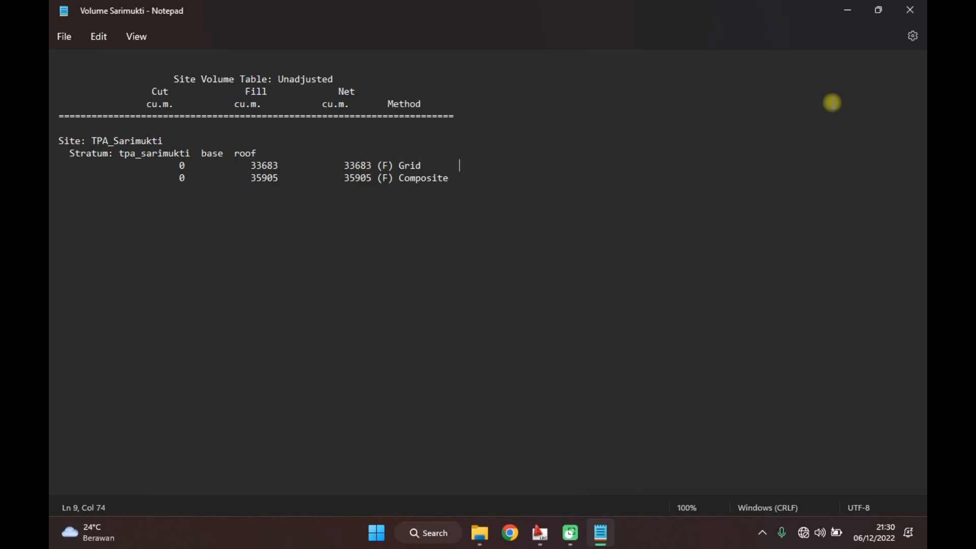
Step: Switch back to AutoCAD Land Desktop and look over the terrain surface inside the site boundary
{"action": "left_click", "coordinate": [541, 533]}
{"action": "mouse_move", "coordinate": [615, 290]}
{"action": "middle_mouse_down"}
{"action": "mouse_move", "coordinate": [547, 303]}
{"action": "mouse_move", "coordinate": [587, 277]}
{"action": "mouse_move", "coordinate": [573, 305]}
{"action": "mouse_move", "coordinate": [580, 290]}
{"action": "middle_mouse_up"}
{"action": "scroll", "coordinate": [547, 303], "scroll_direction": "up", "scroll_amount": 3}
{"action": "scroll", "coordinate": [586, 277], "scroll_direction": "down", "scroll_amount": 4}
{"action": "scroll", "coordinate": [573, 304], "scroll_direction": "up", "scroll_amount": 3}
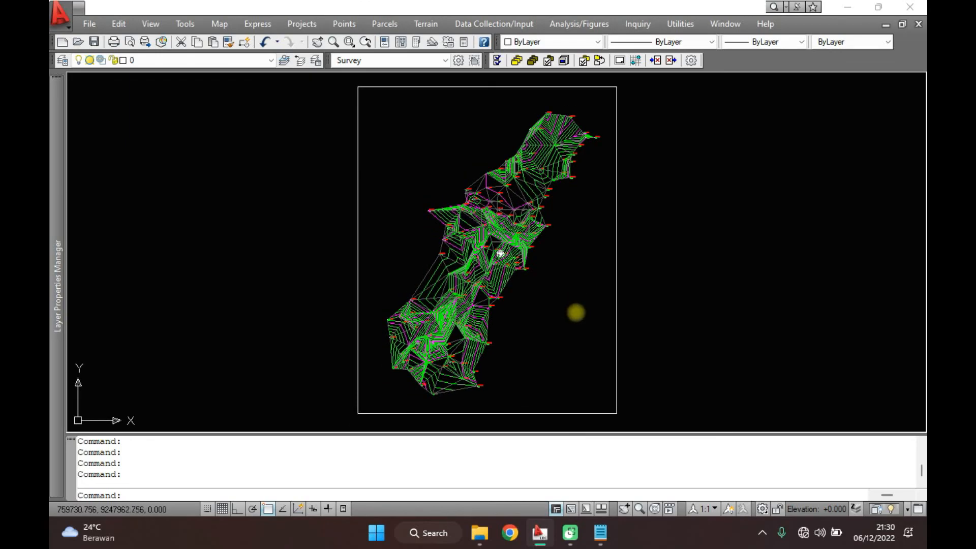